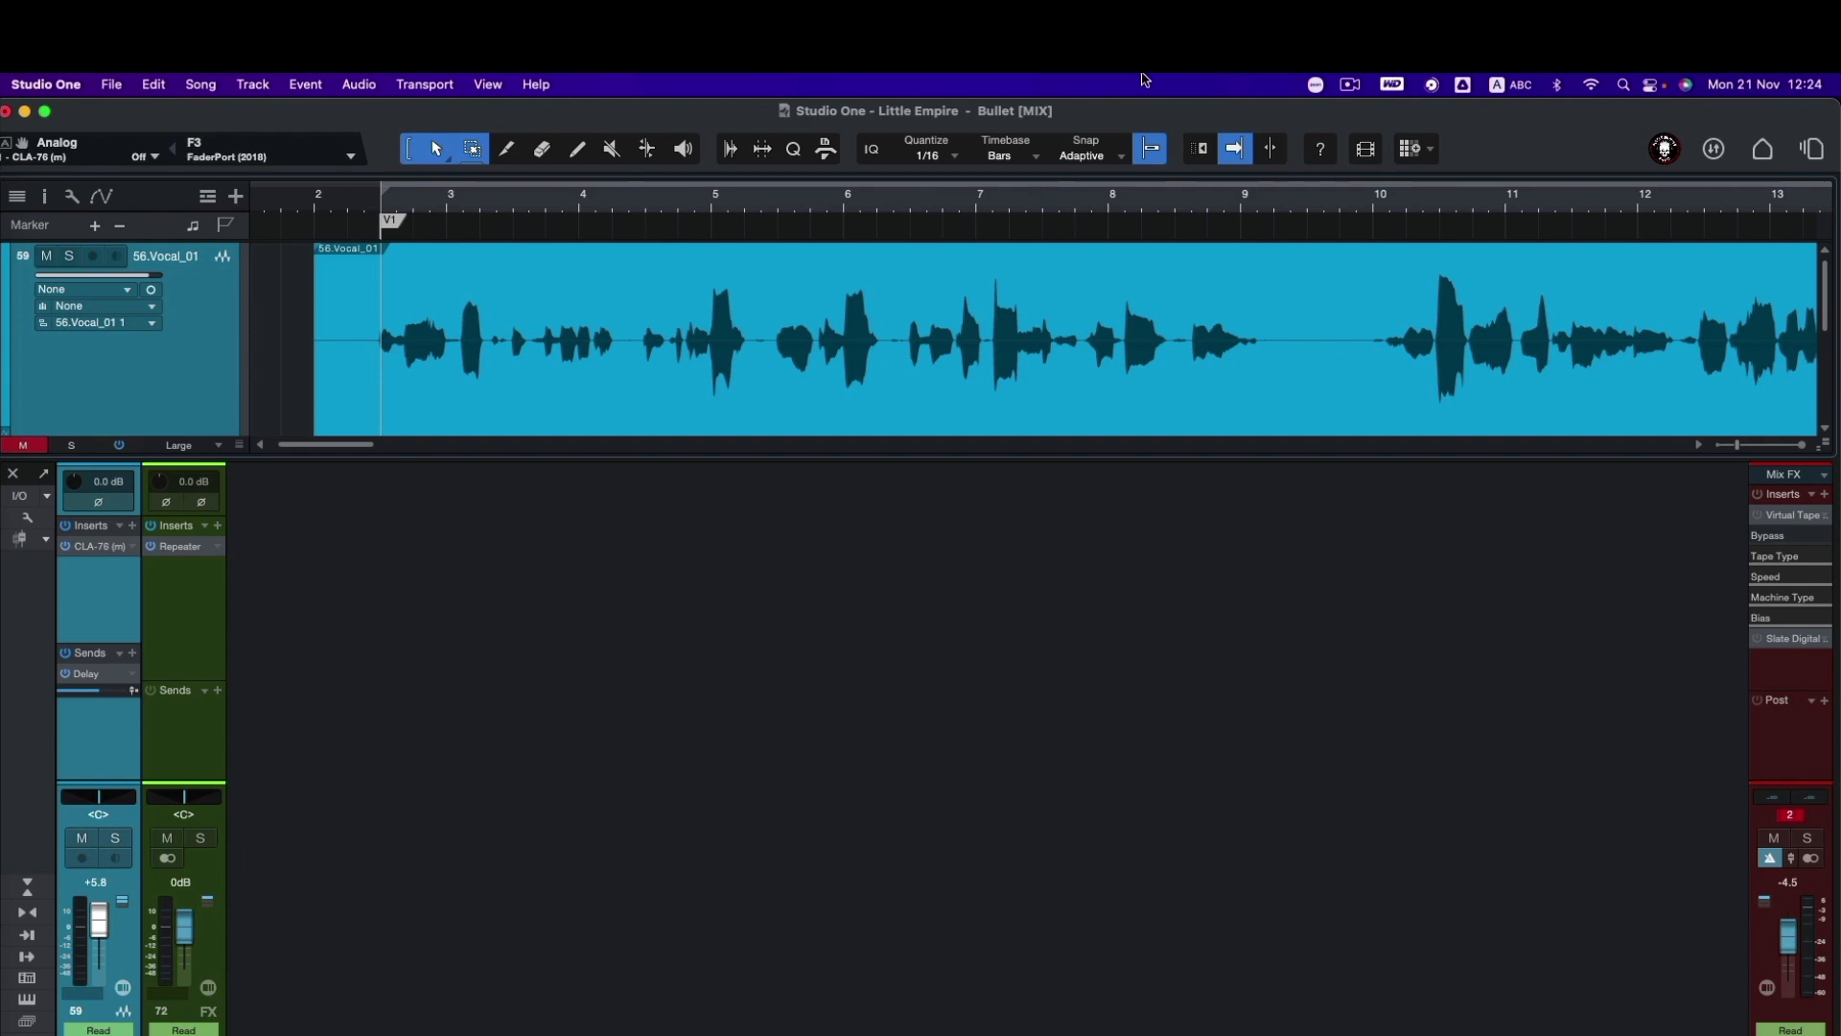
- Play back the vocal with its delay and stop after the opening phrase
key(space)
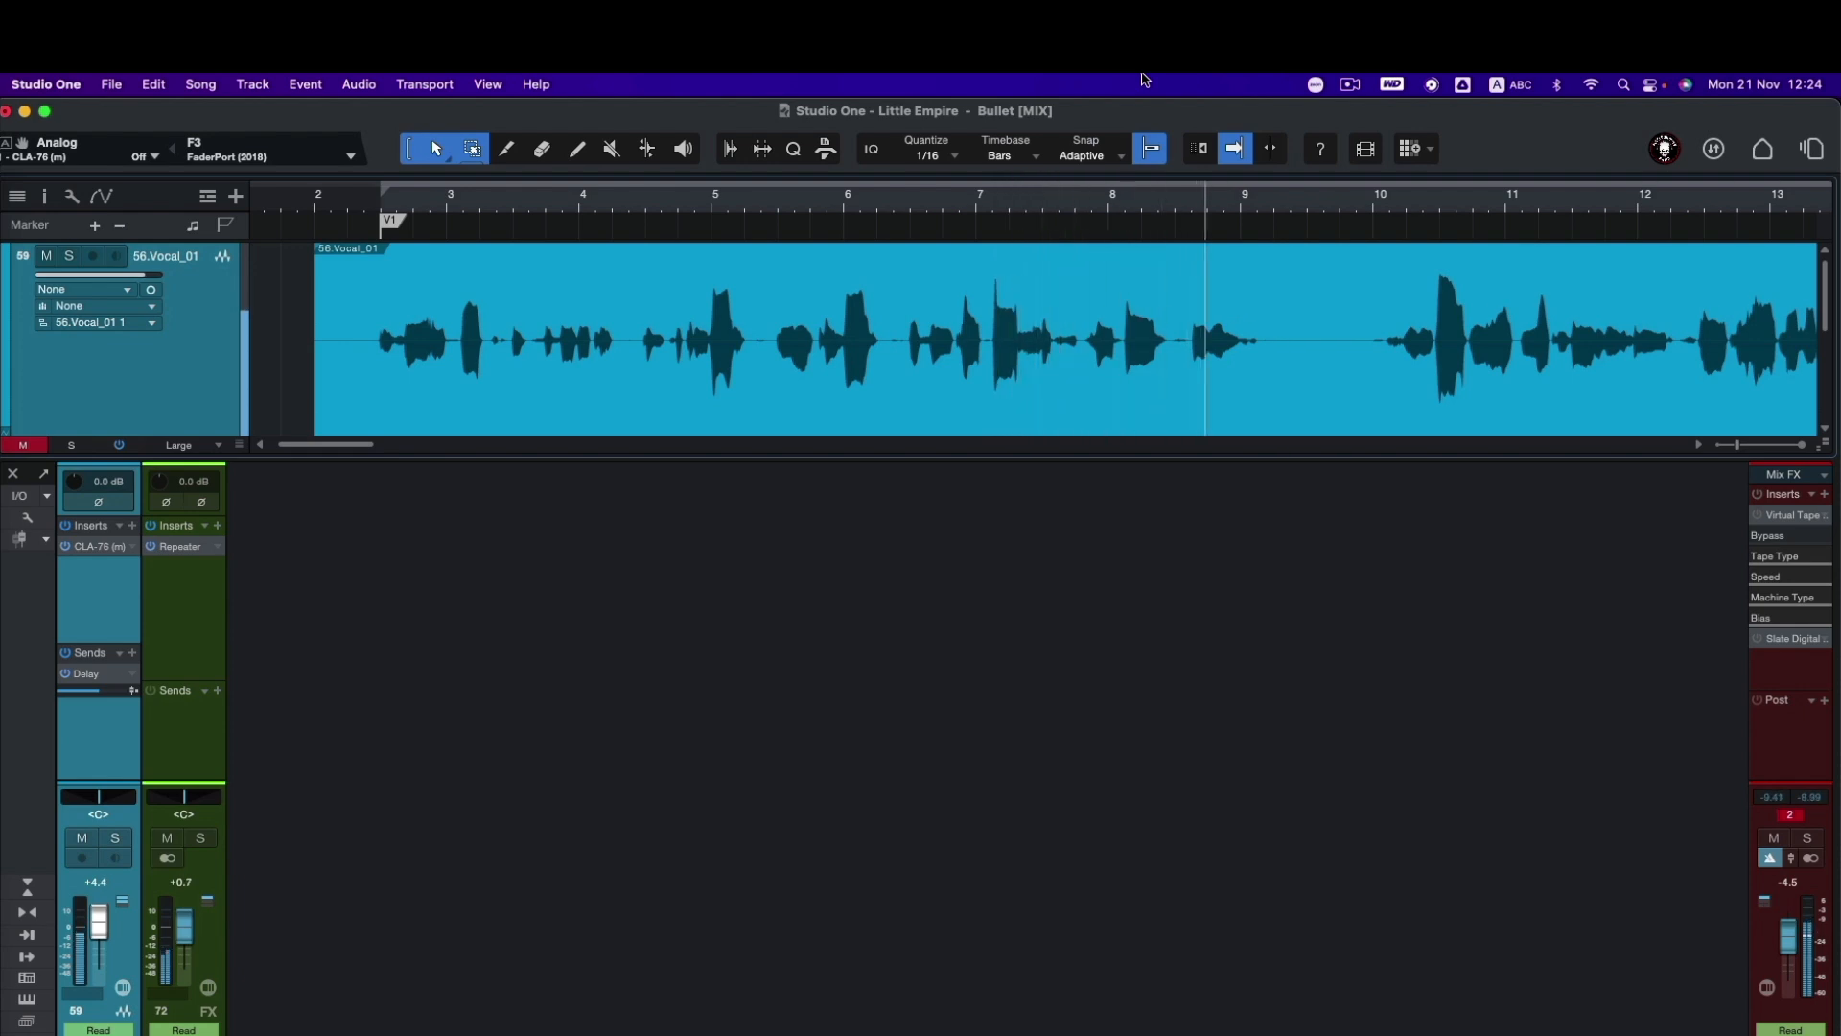
key(space)
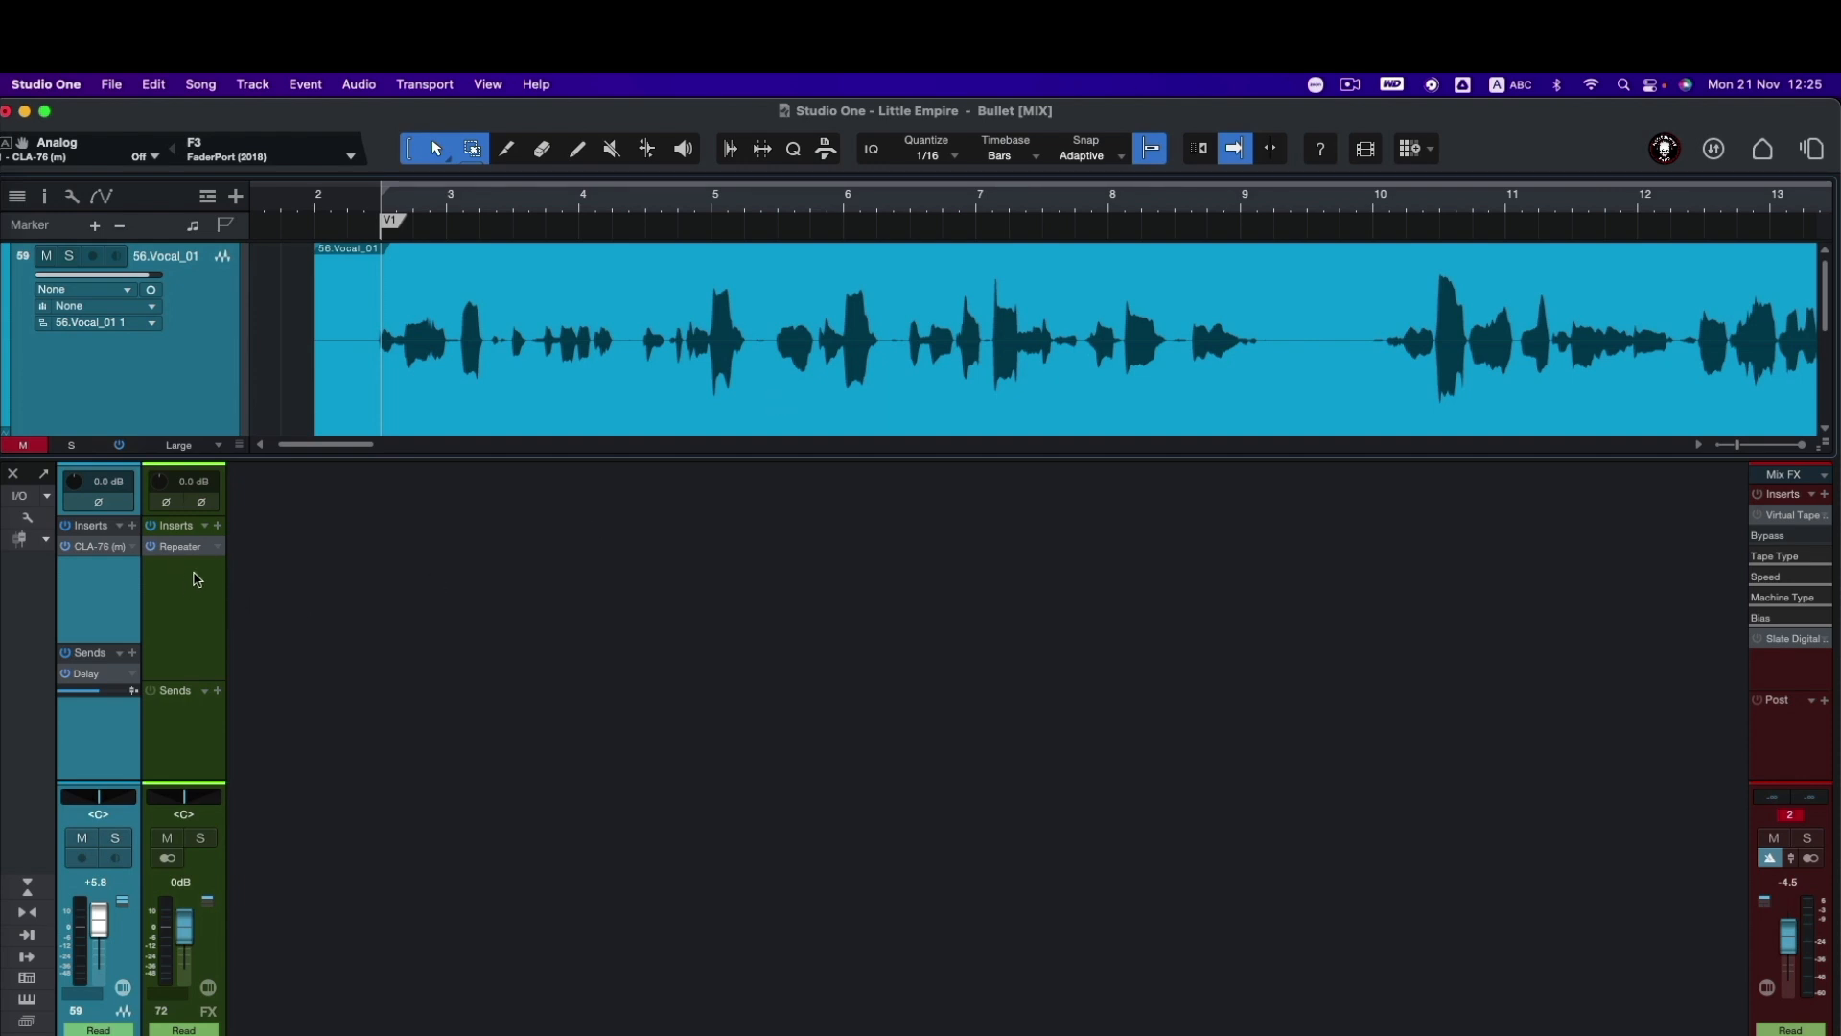
- Insert a Compressor on the Delay channel and feed its sidechain with a send from 56.Vocal_01
click(218, 526)
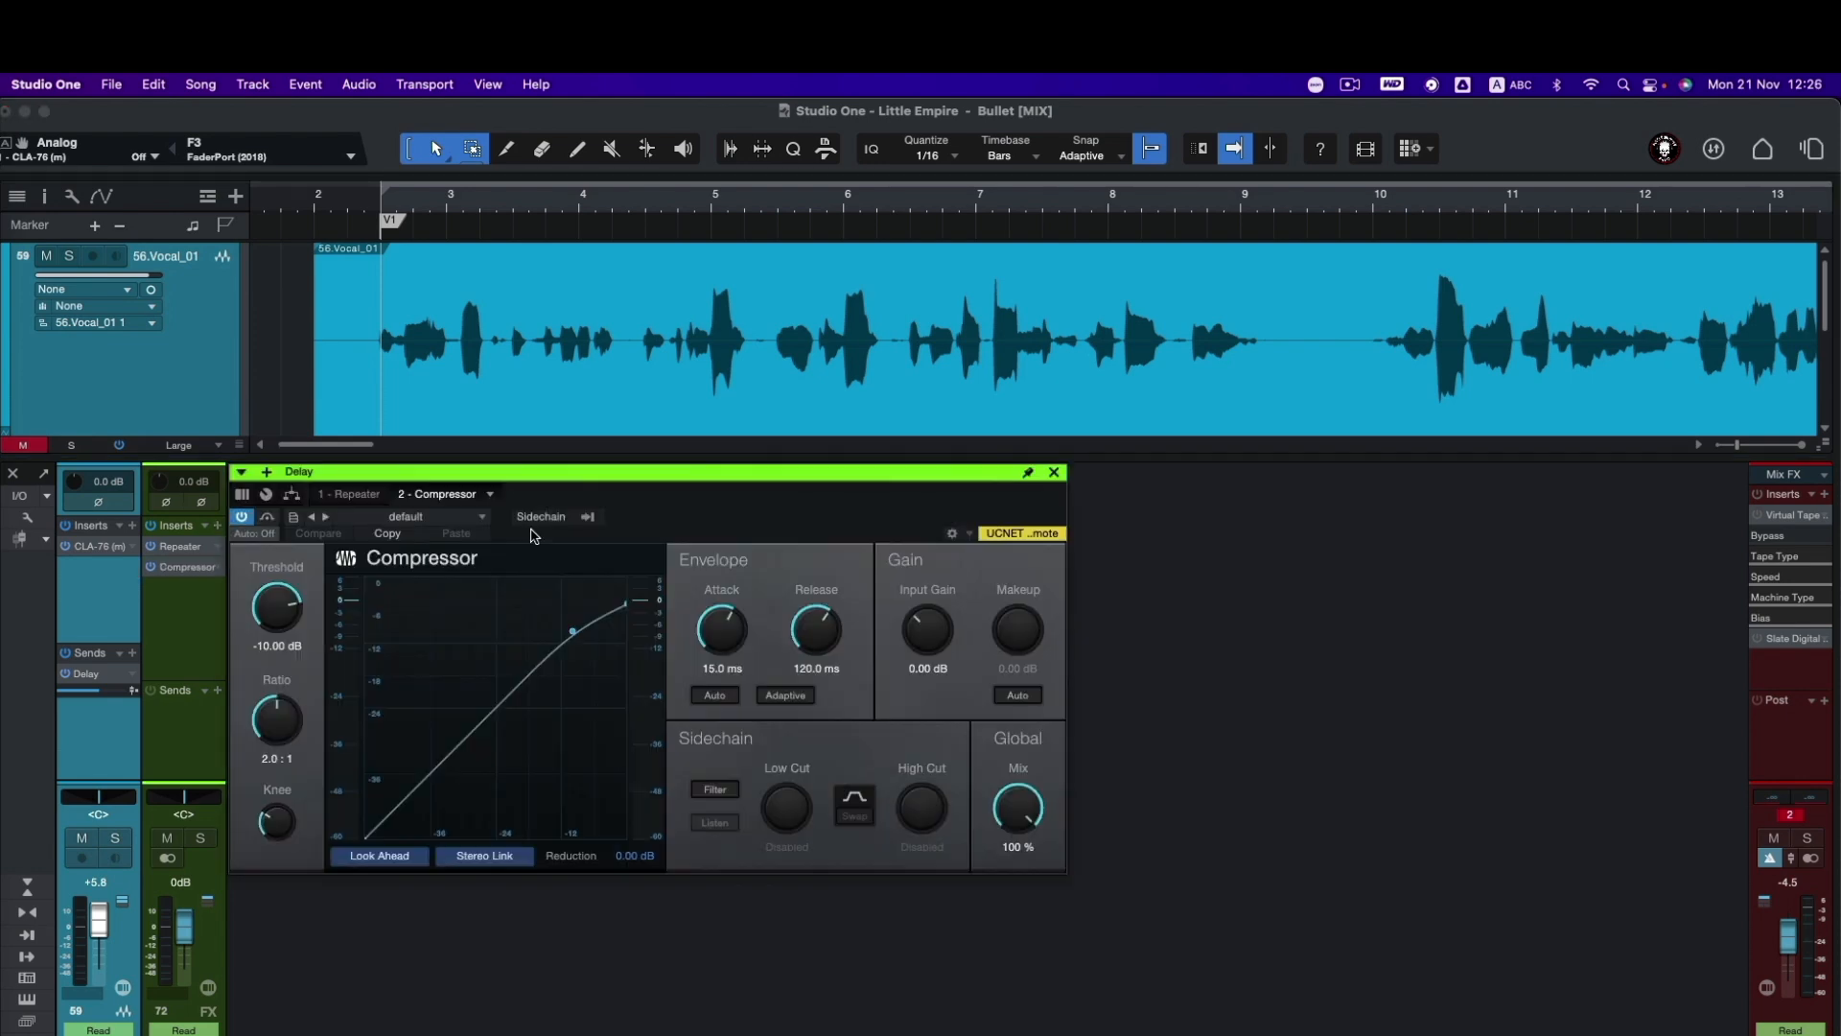
click(588, 517)
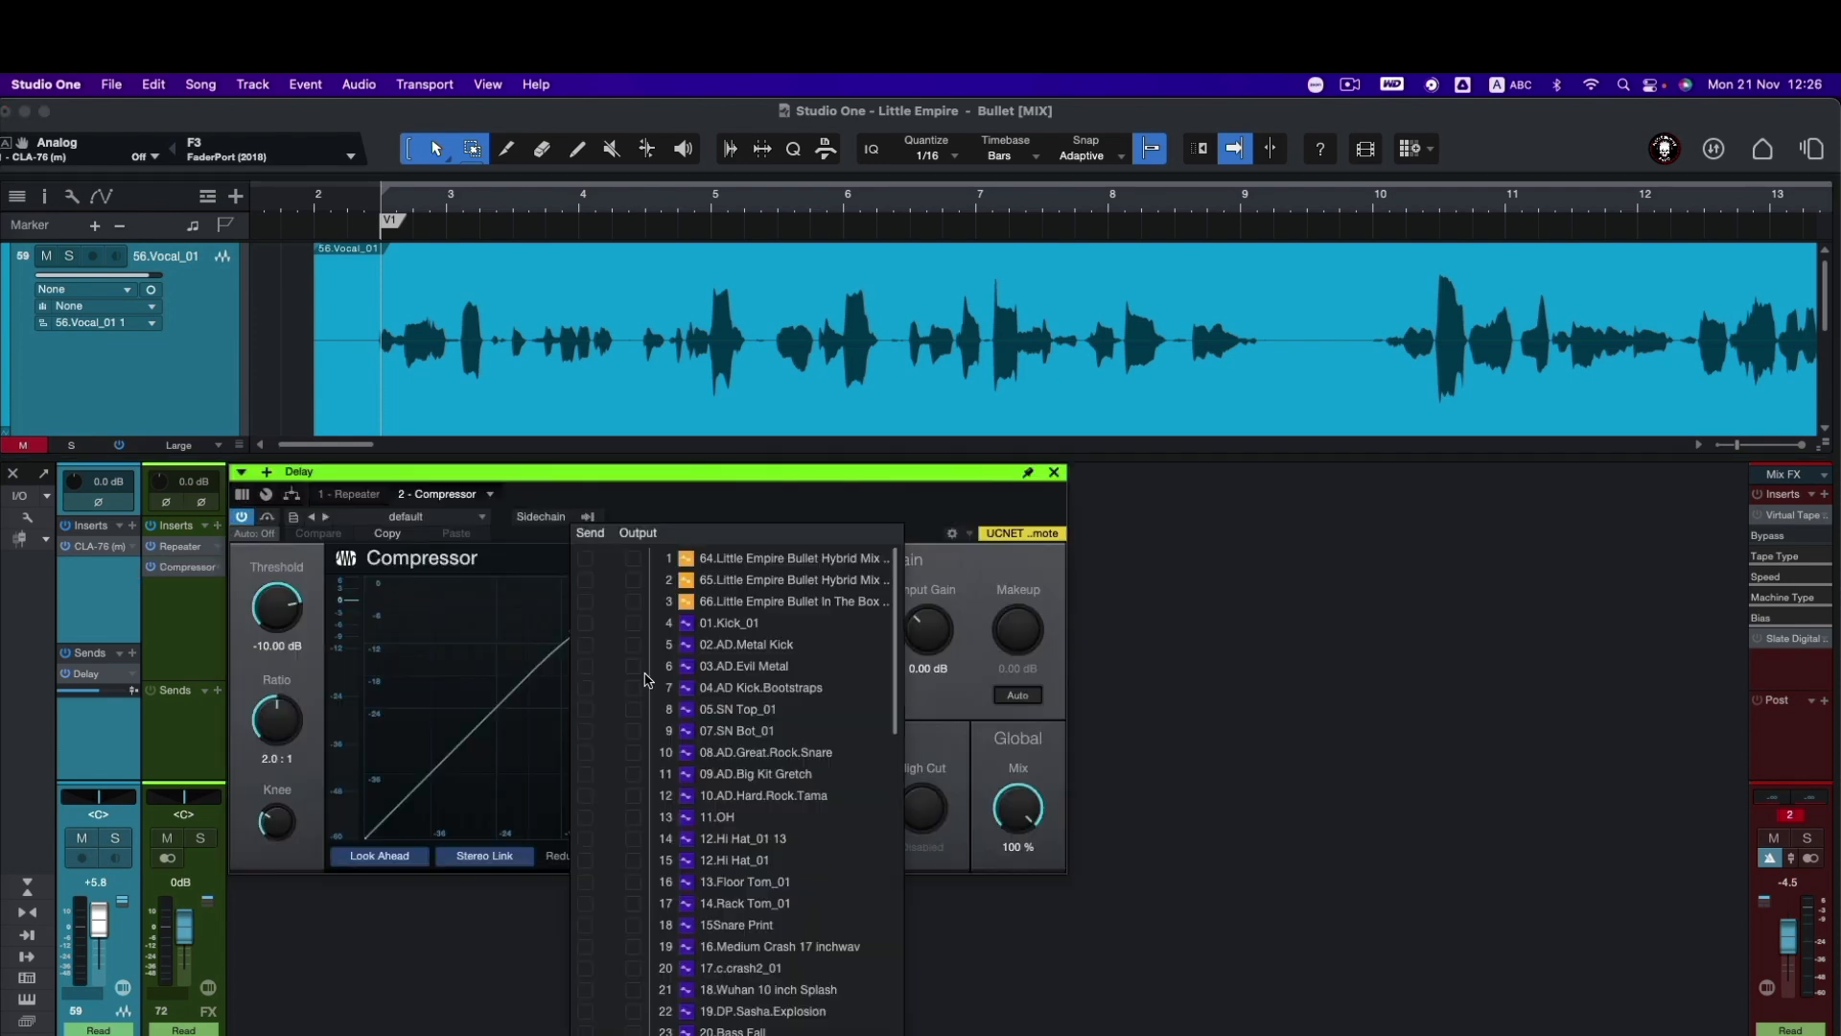
scroll(681, 856, down, 10)
scroll(676, 854, down, 1)
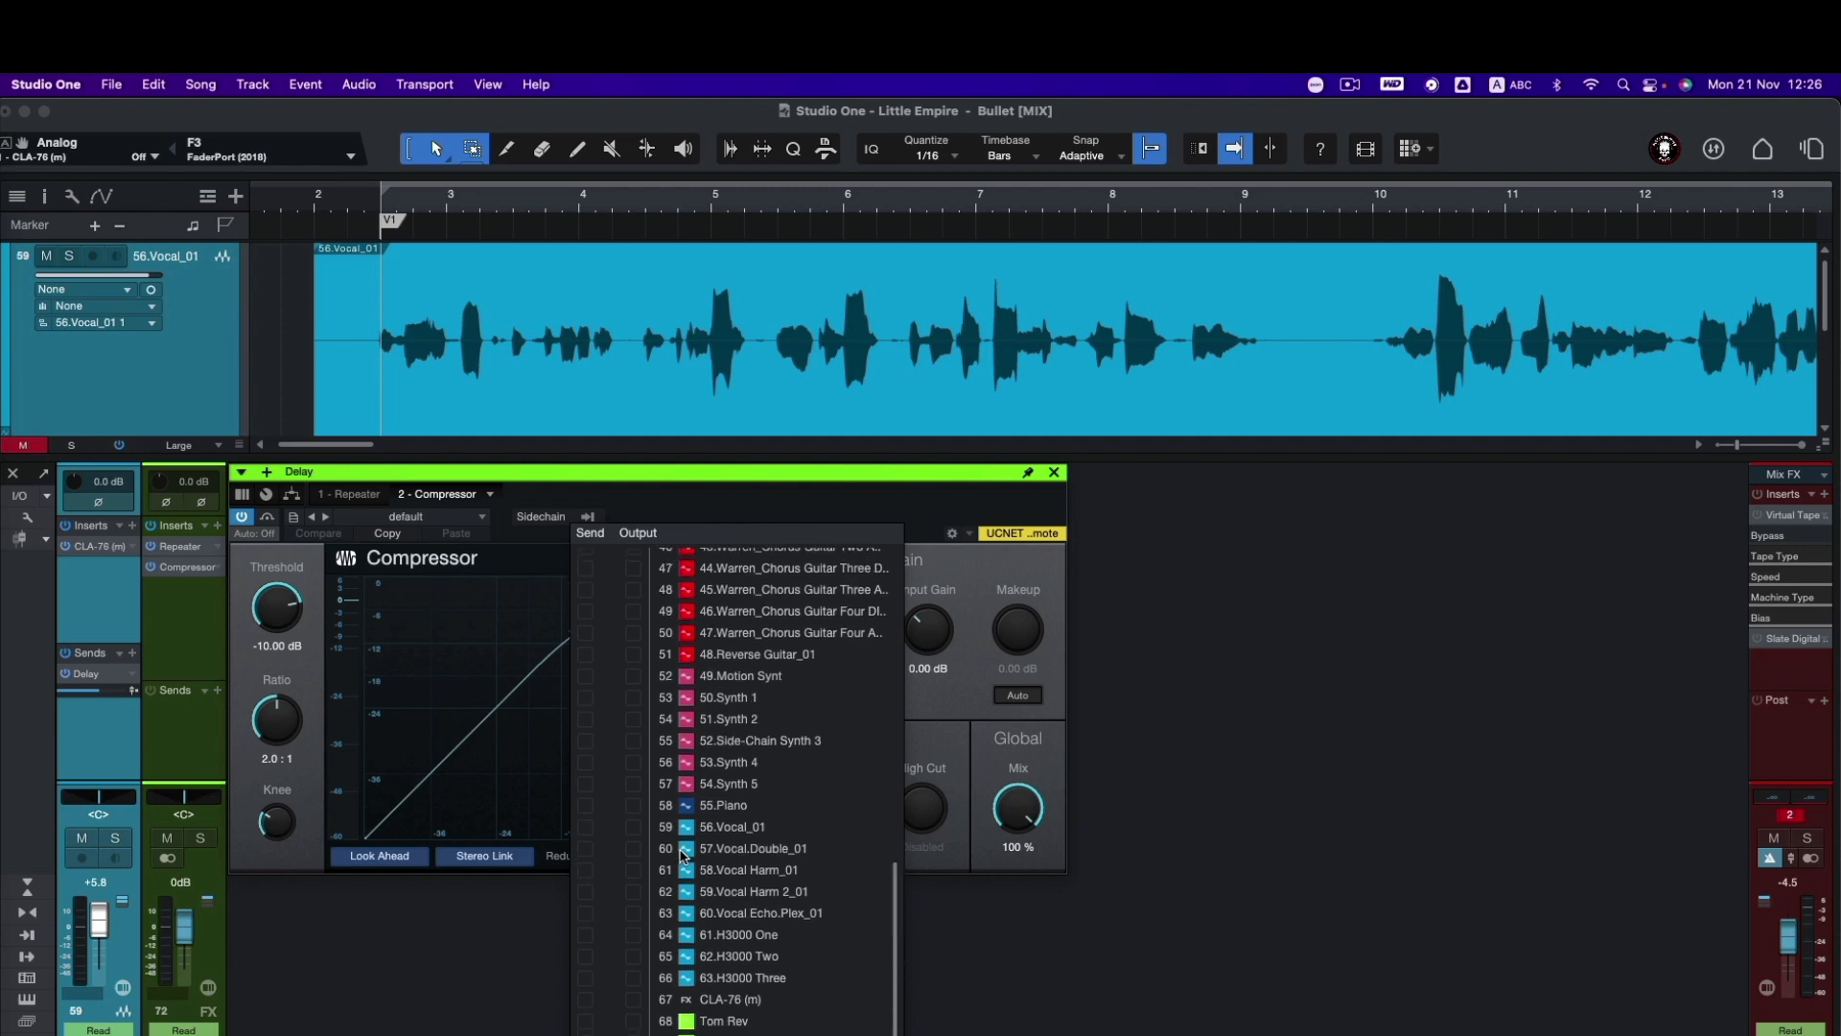
click(585, 823)
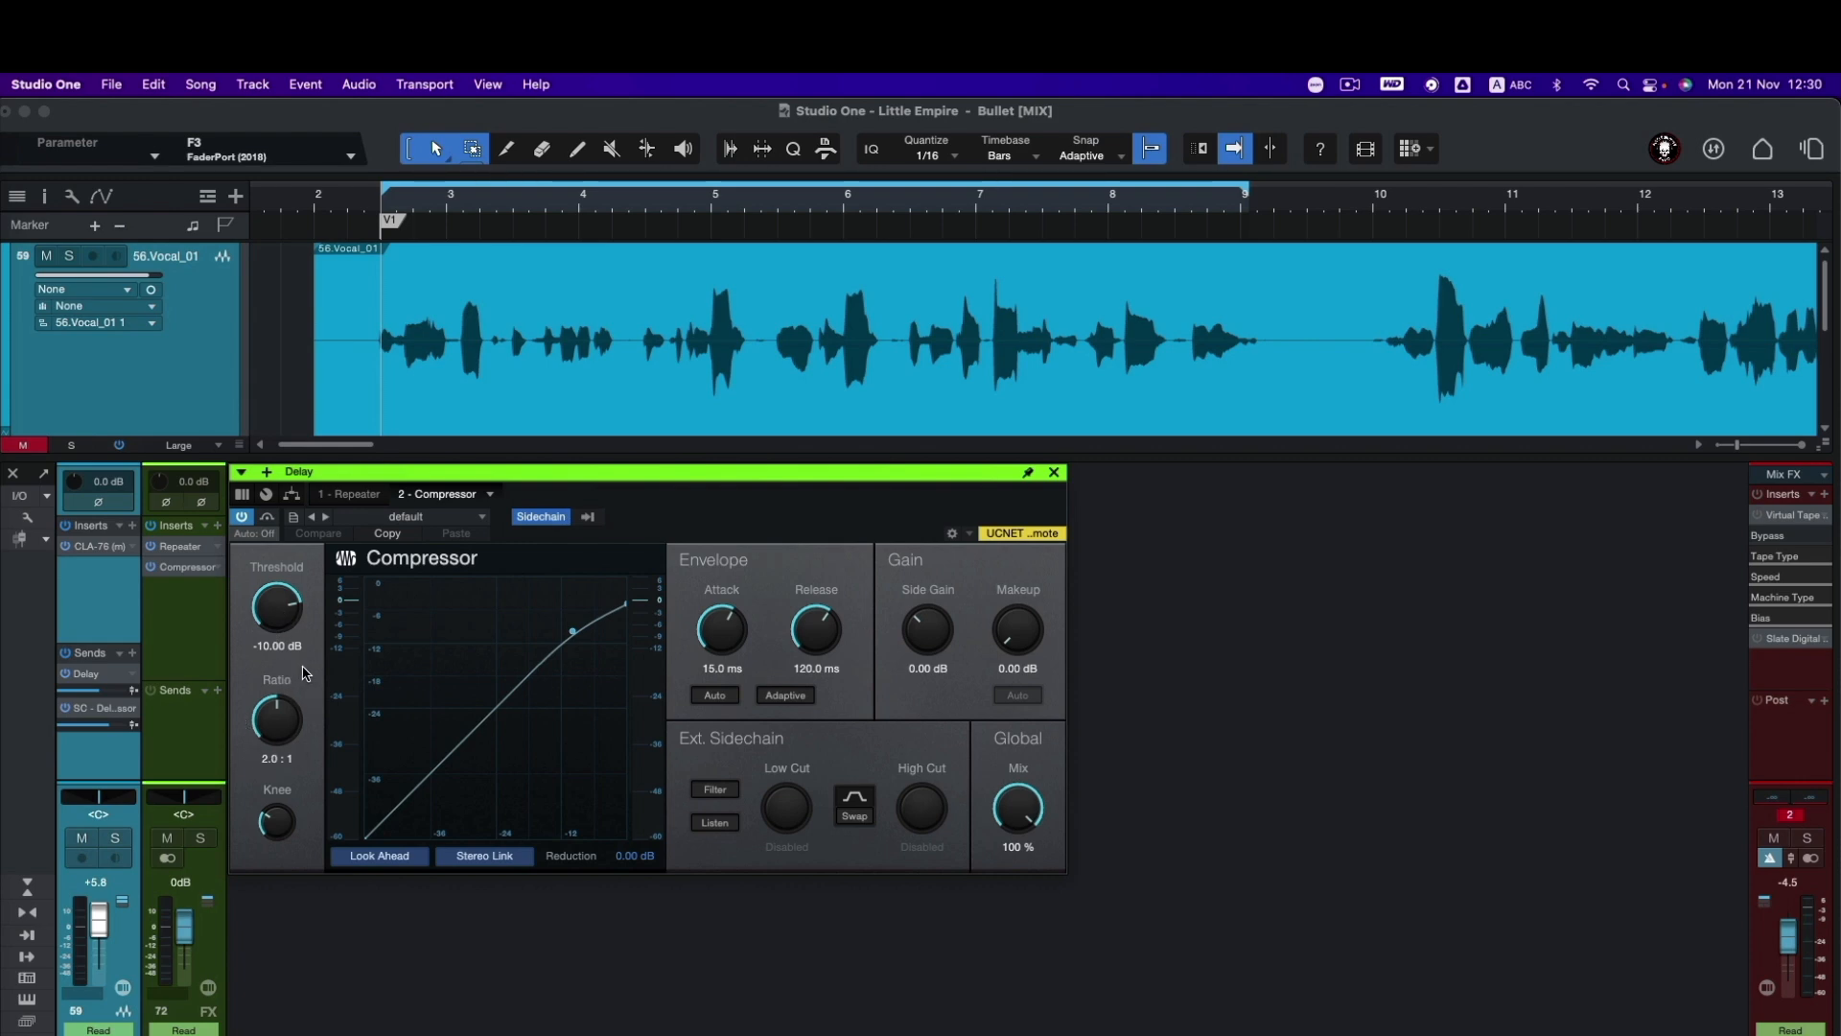
- Play the vocal loop and set the Delay channel compressor's threshold to -34.72 dB and its ratio to 9.4:1, trying the knee control
key(space)
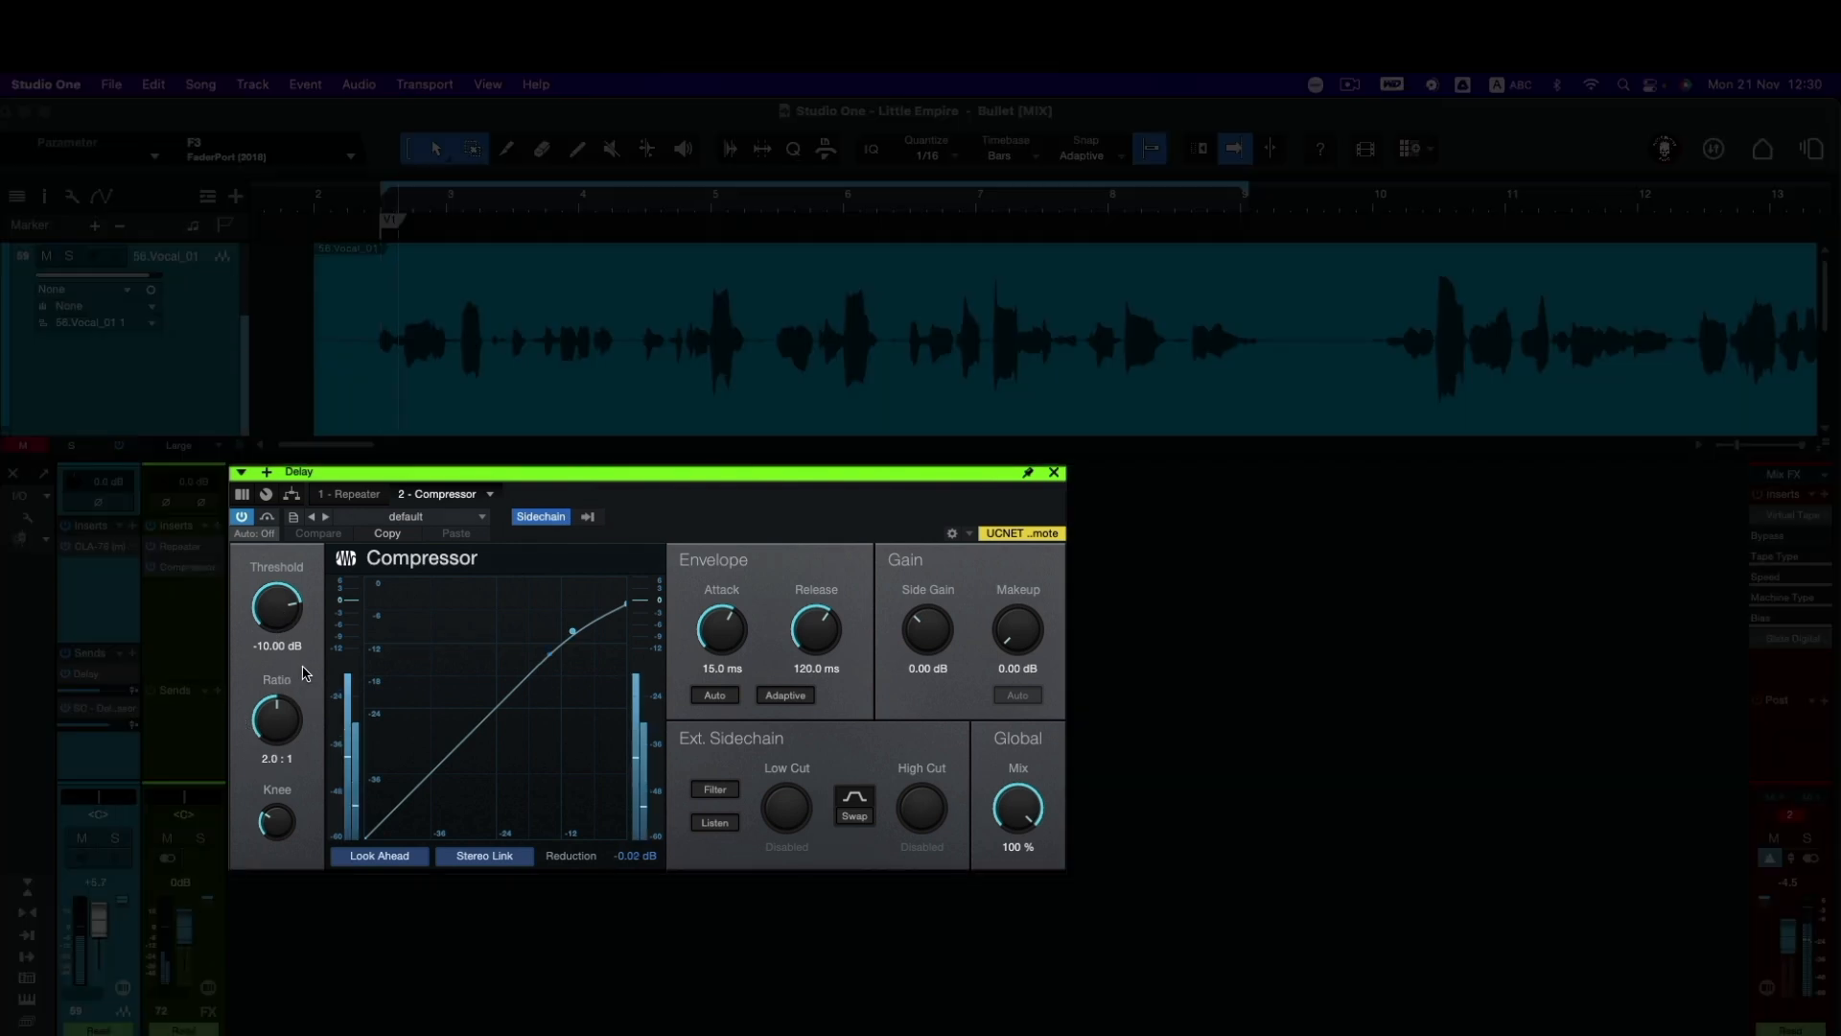
drag(281, 610, 275, 726)
mouse_move(274, 726)
mouse_down()
mouse_move(292, 667)
mouse_move(279, 739)
mouse_move(282, 721)
mouse_up()
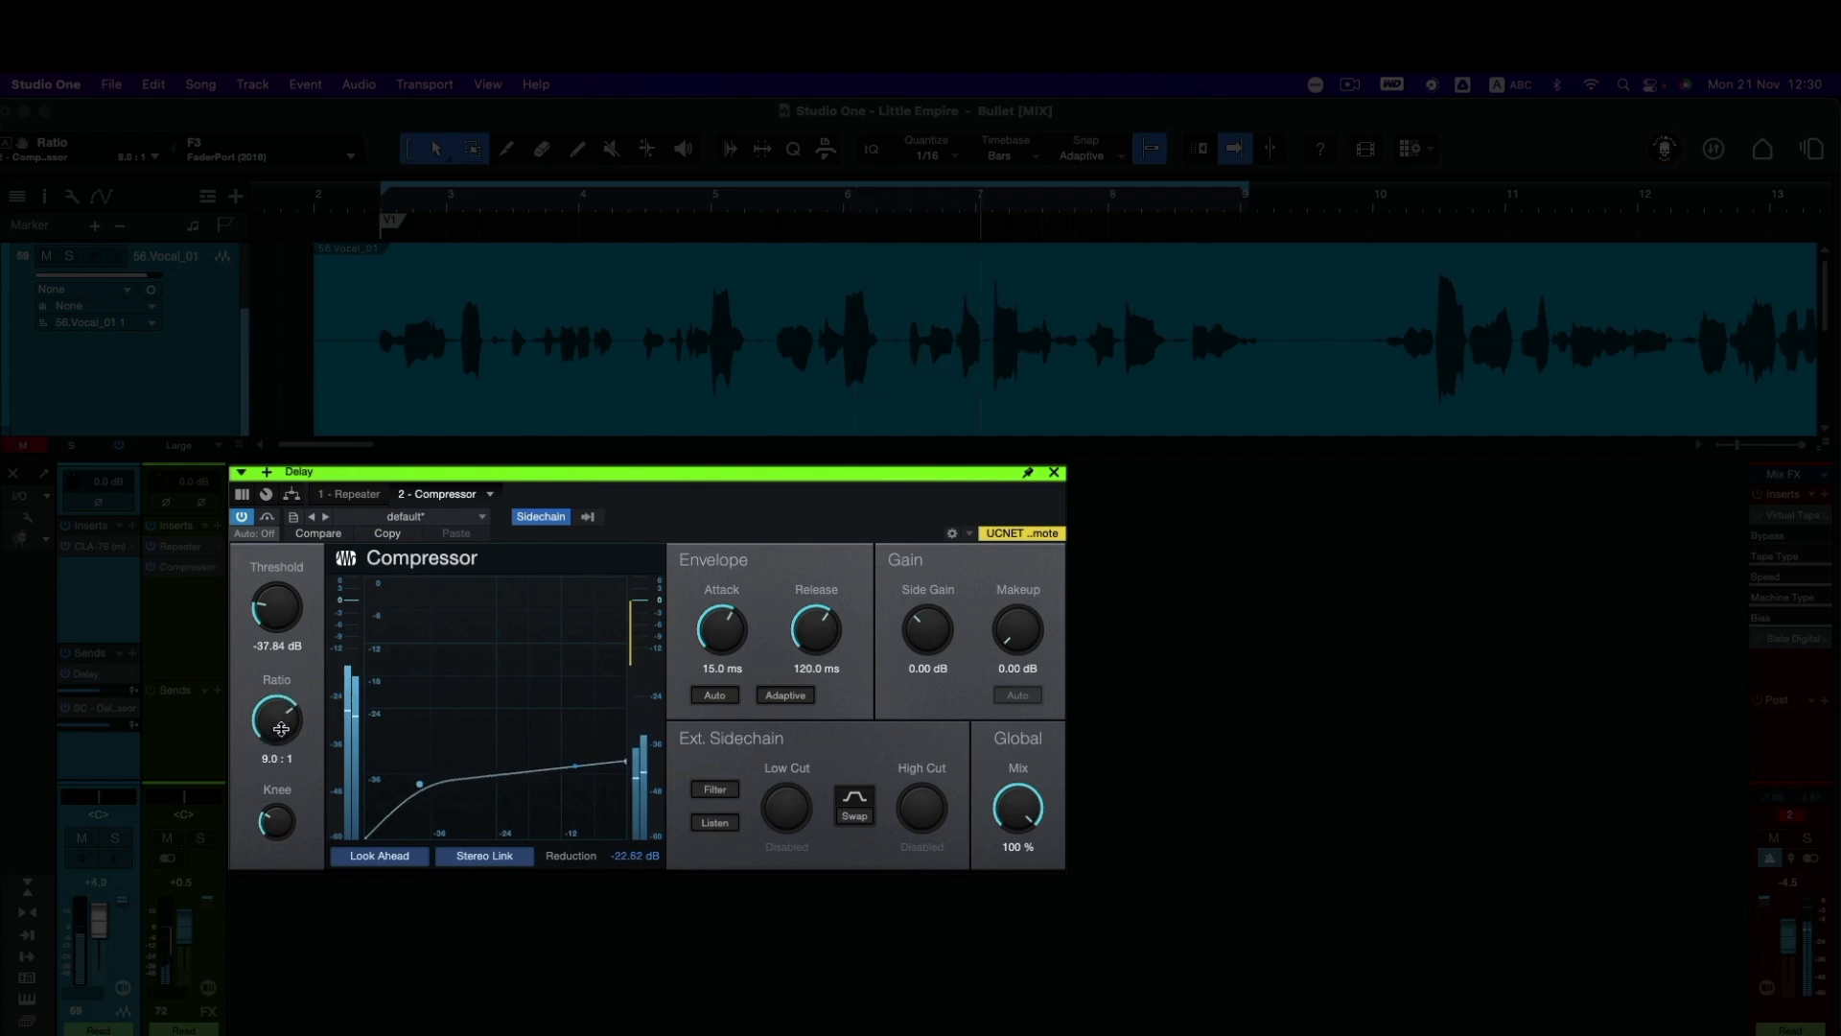
drag(276, 613, 276, 602)
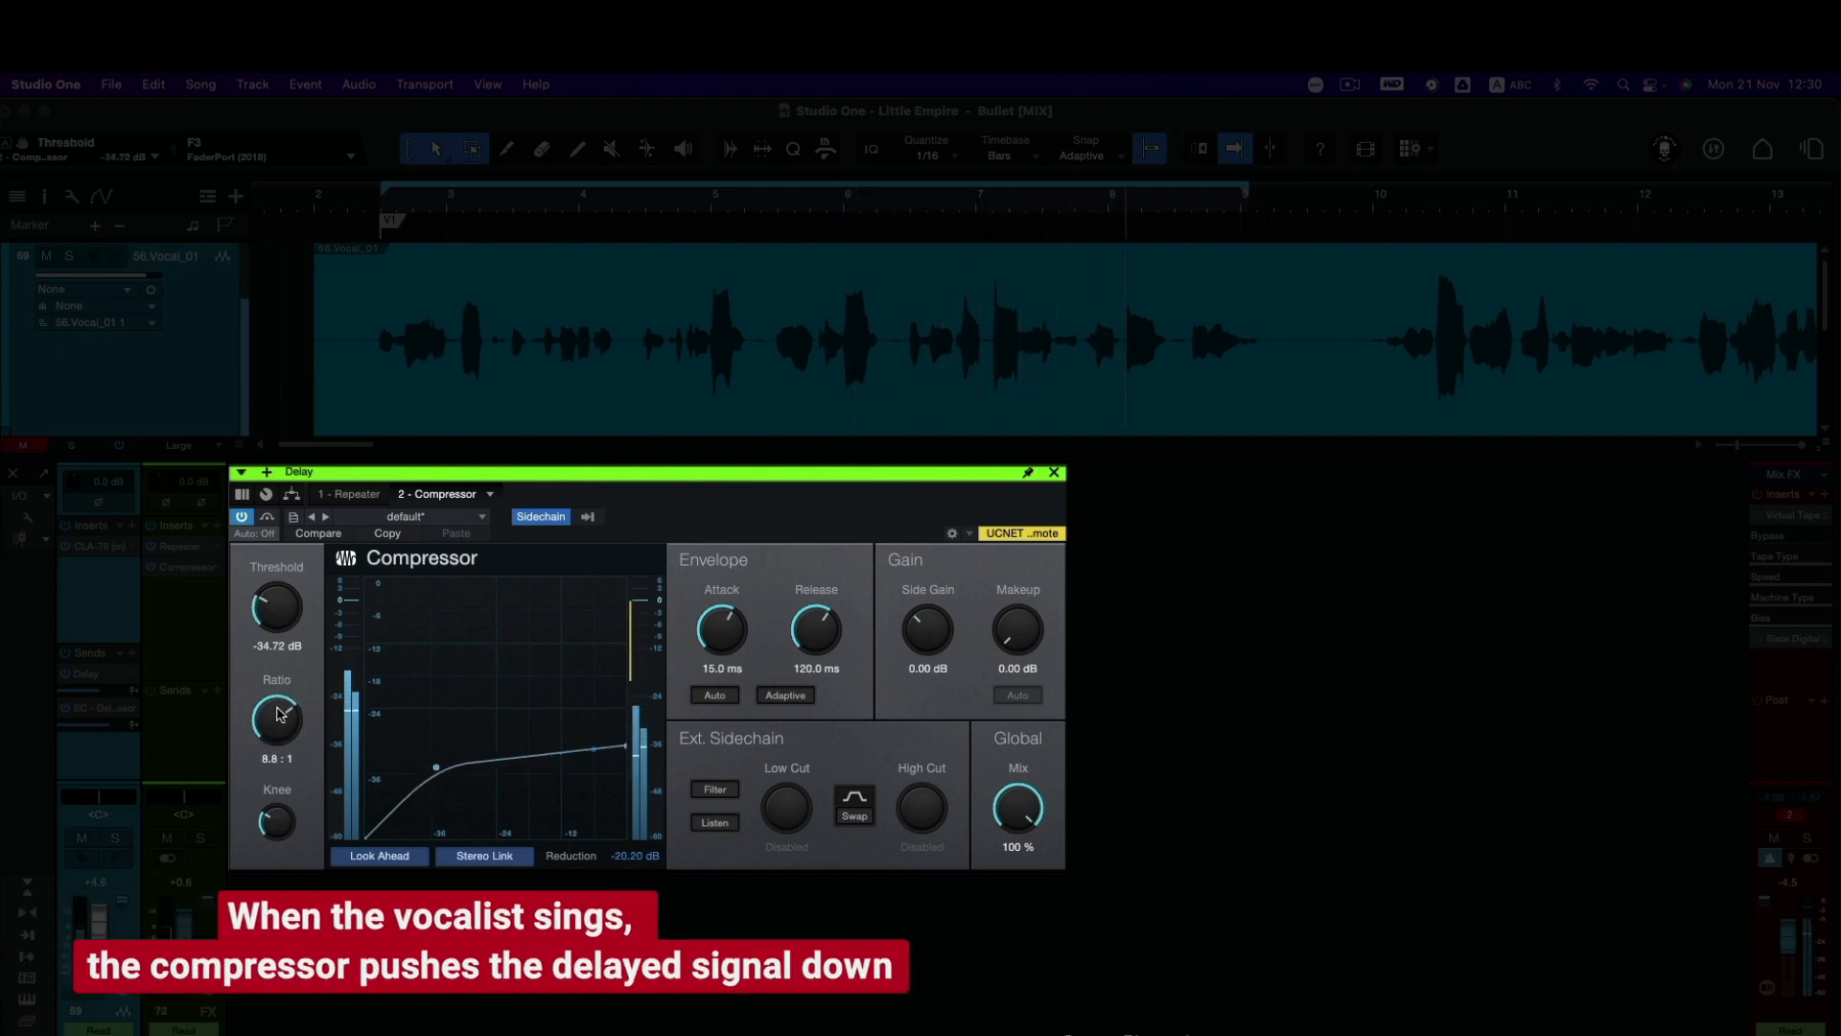
drag(278, 711, 276, 726)
drag(285, 615, 284, 604)
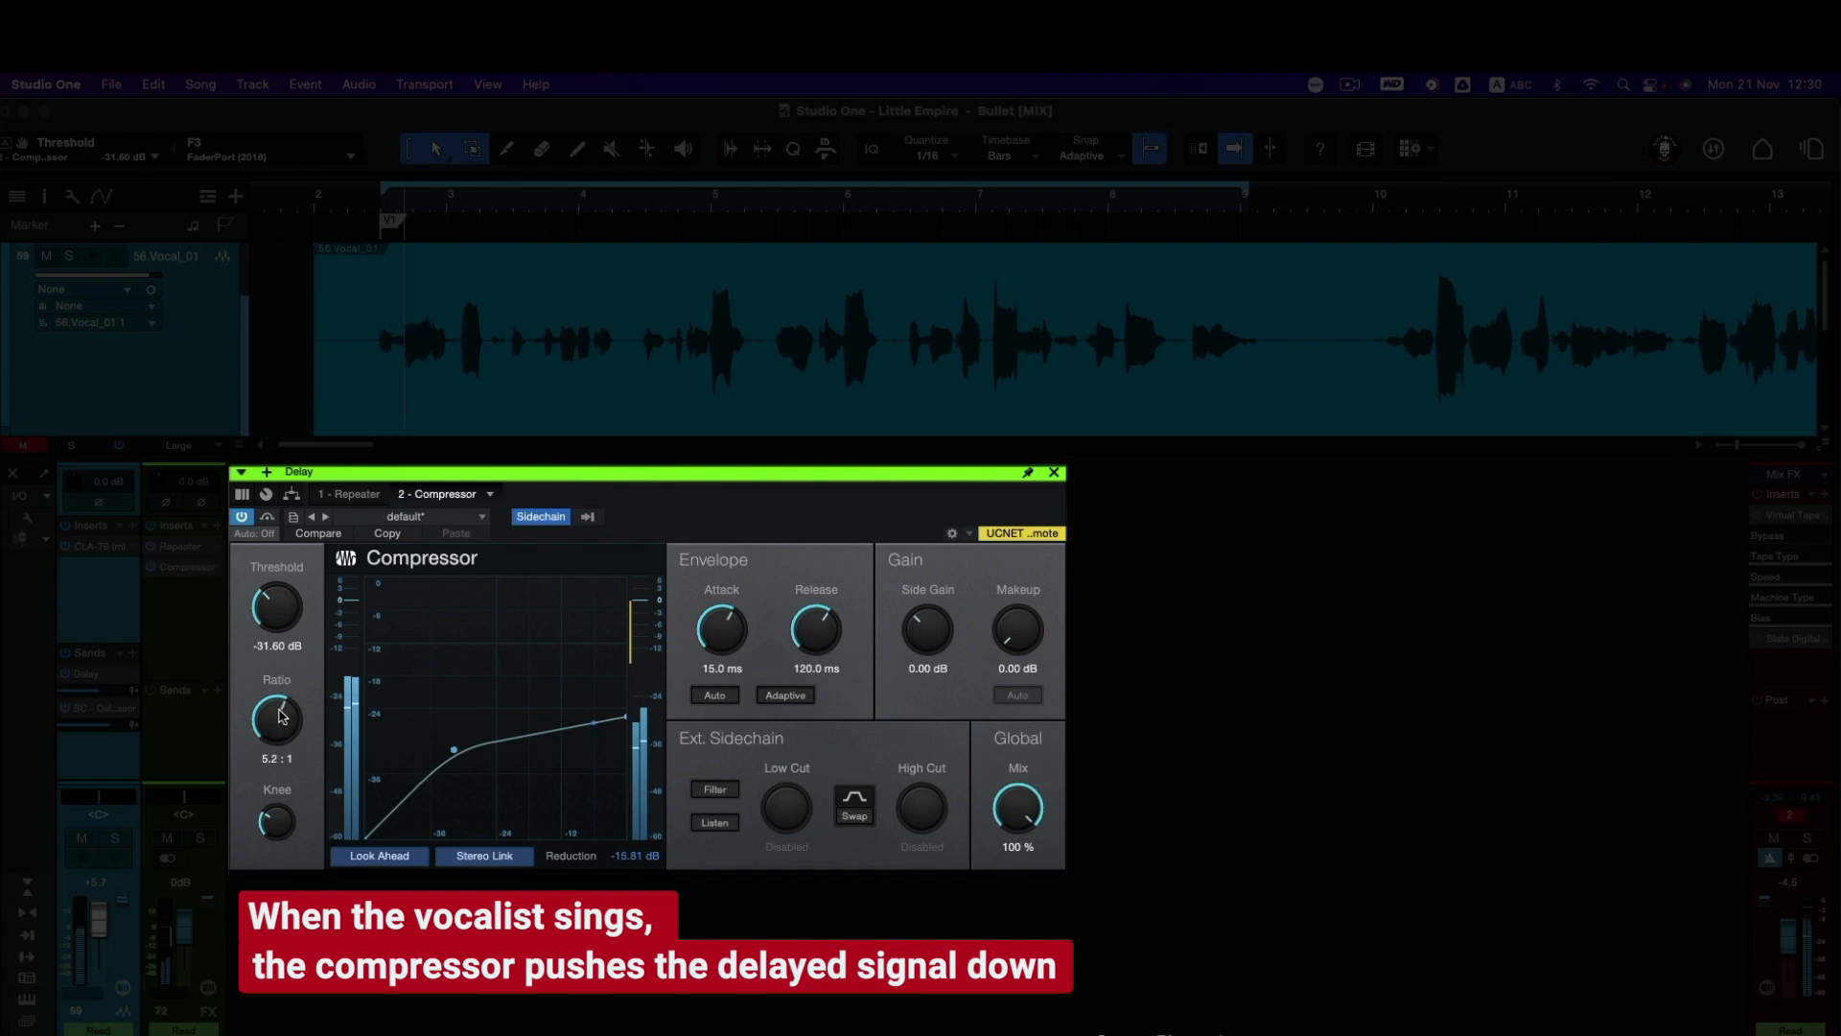
drag(278, 722, 281, 690)
drag(296, 628, 289, 648)
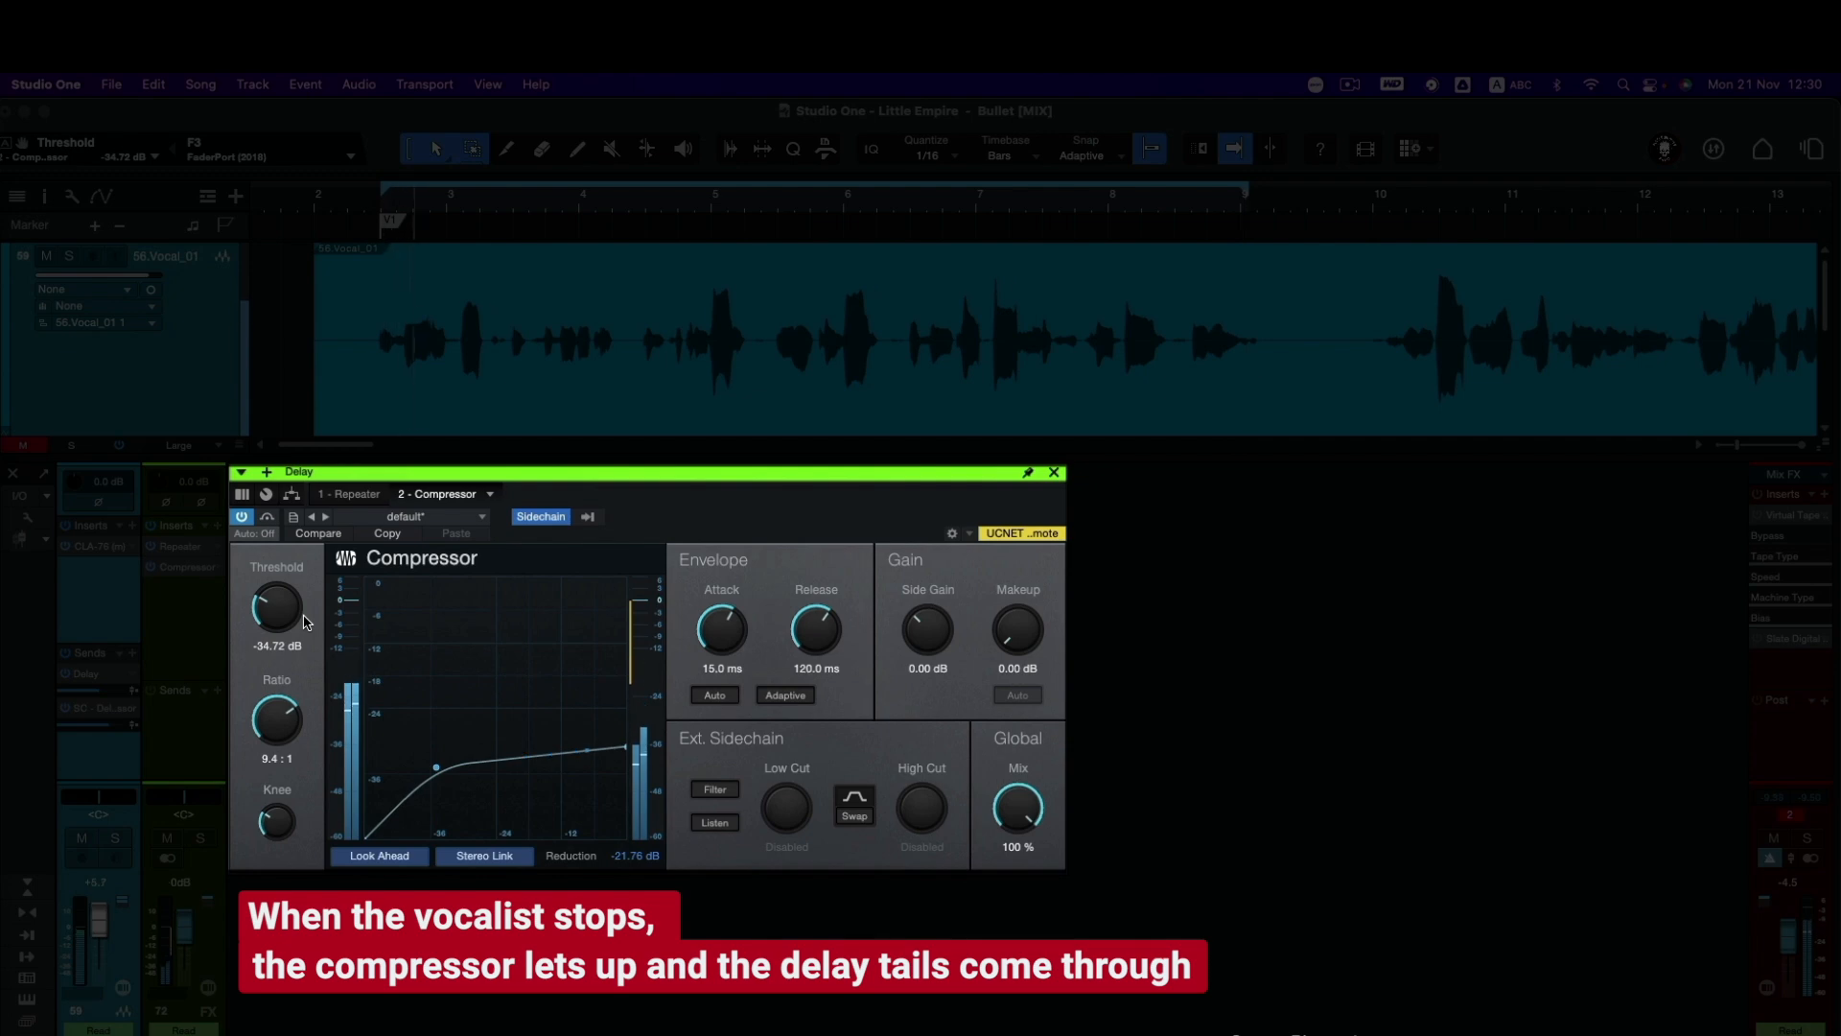
mouse_move(277, 834)
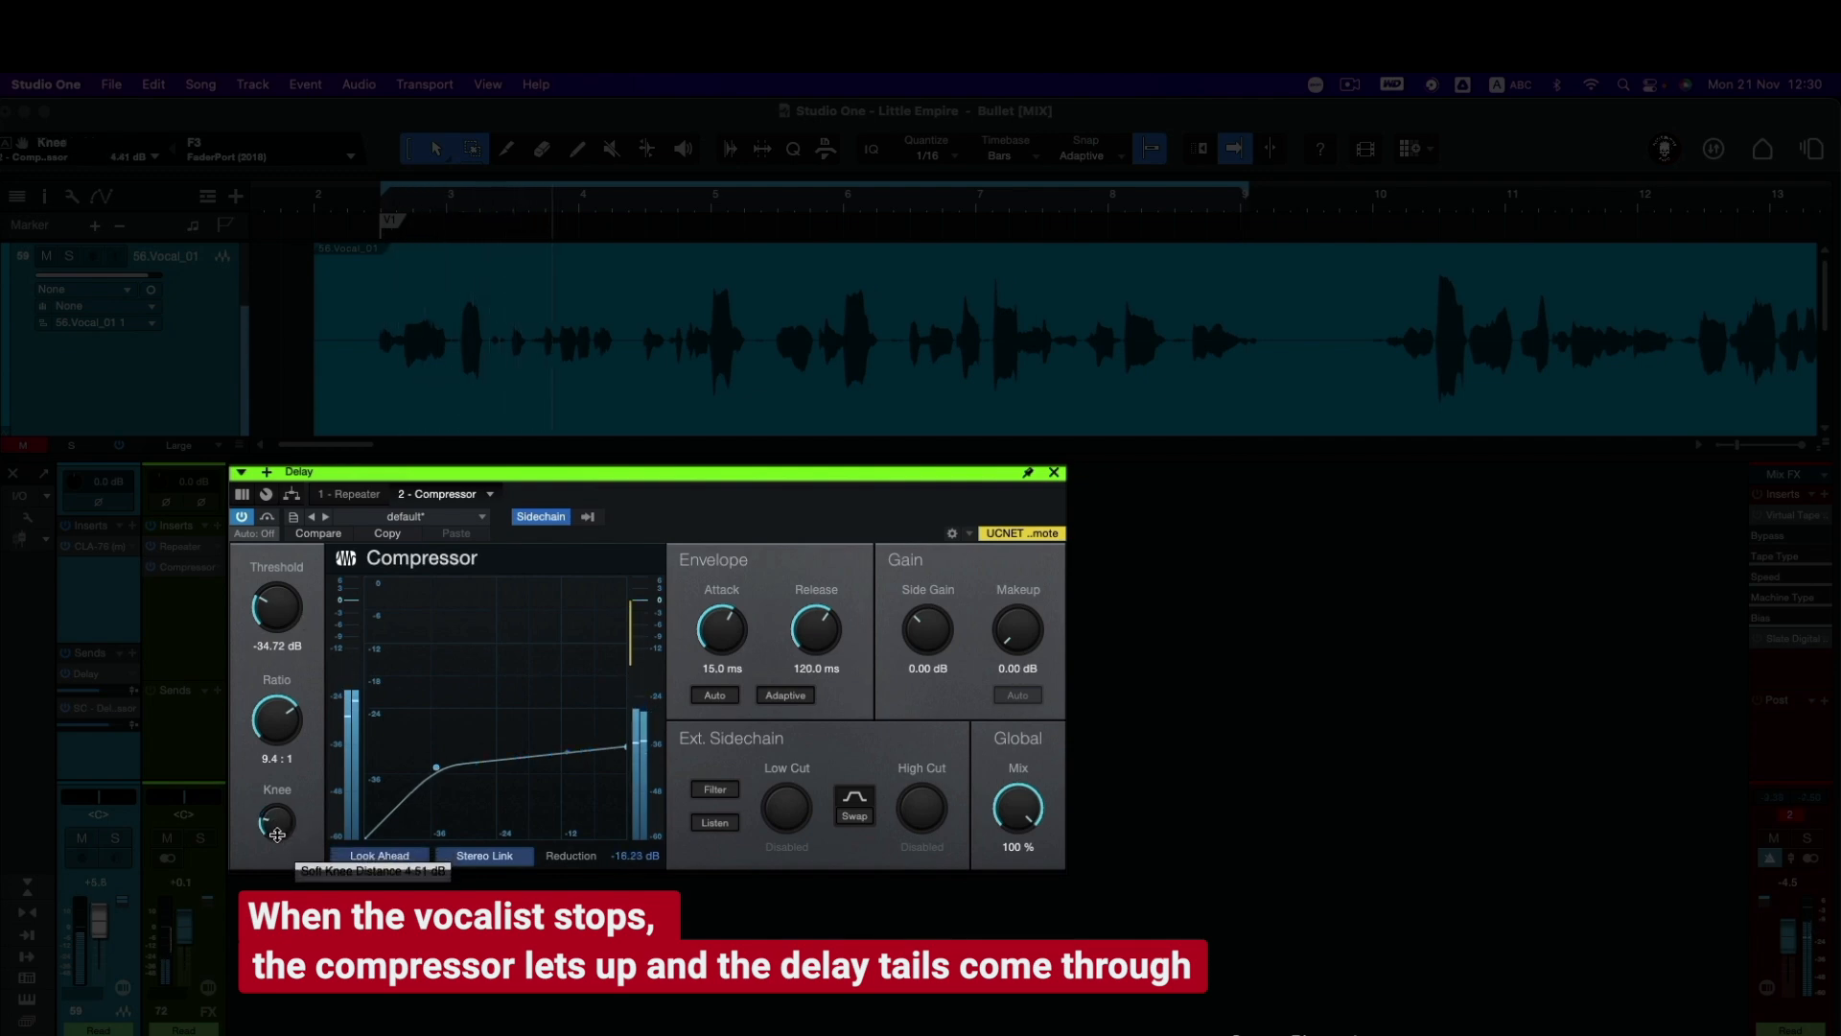
mouse_move(277, 834)
mouse_down()
mouse_move(285, 803)
mouse_move(283, 839)
mouse_up()
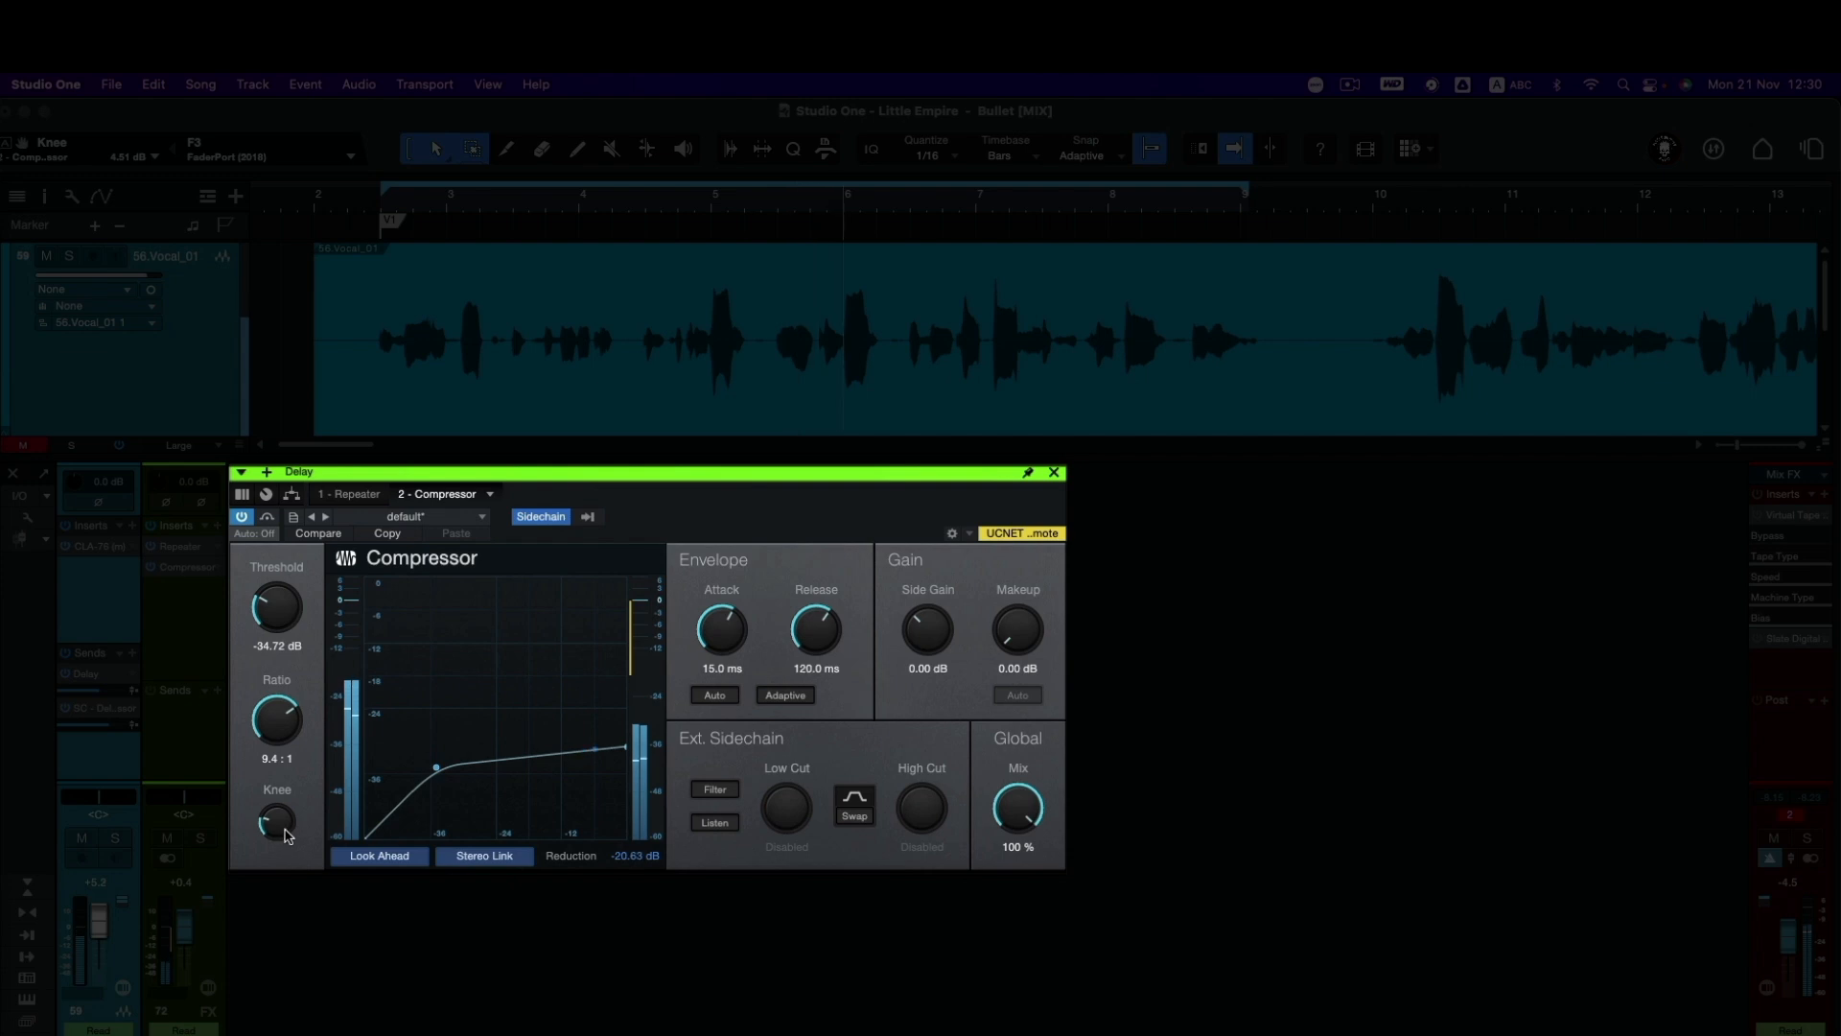
- Compare the vocal delay with the sidechained compressor bypassed and re-enabled during playback
click(242, 516)
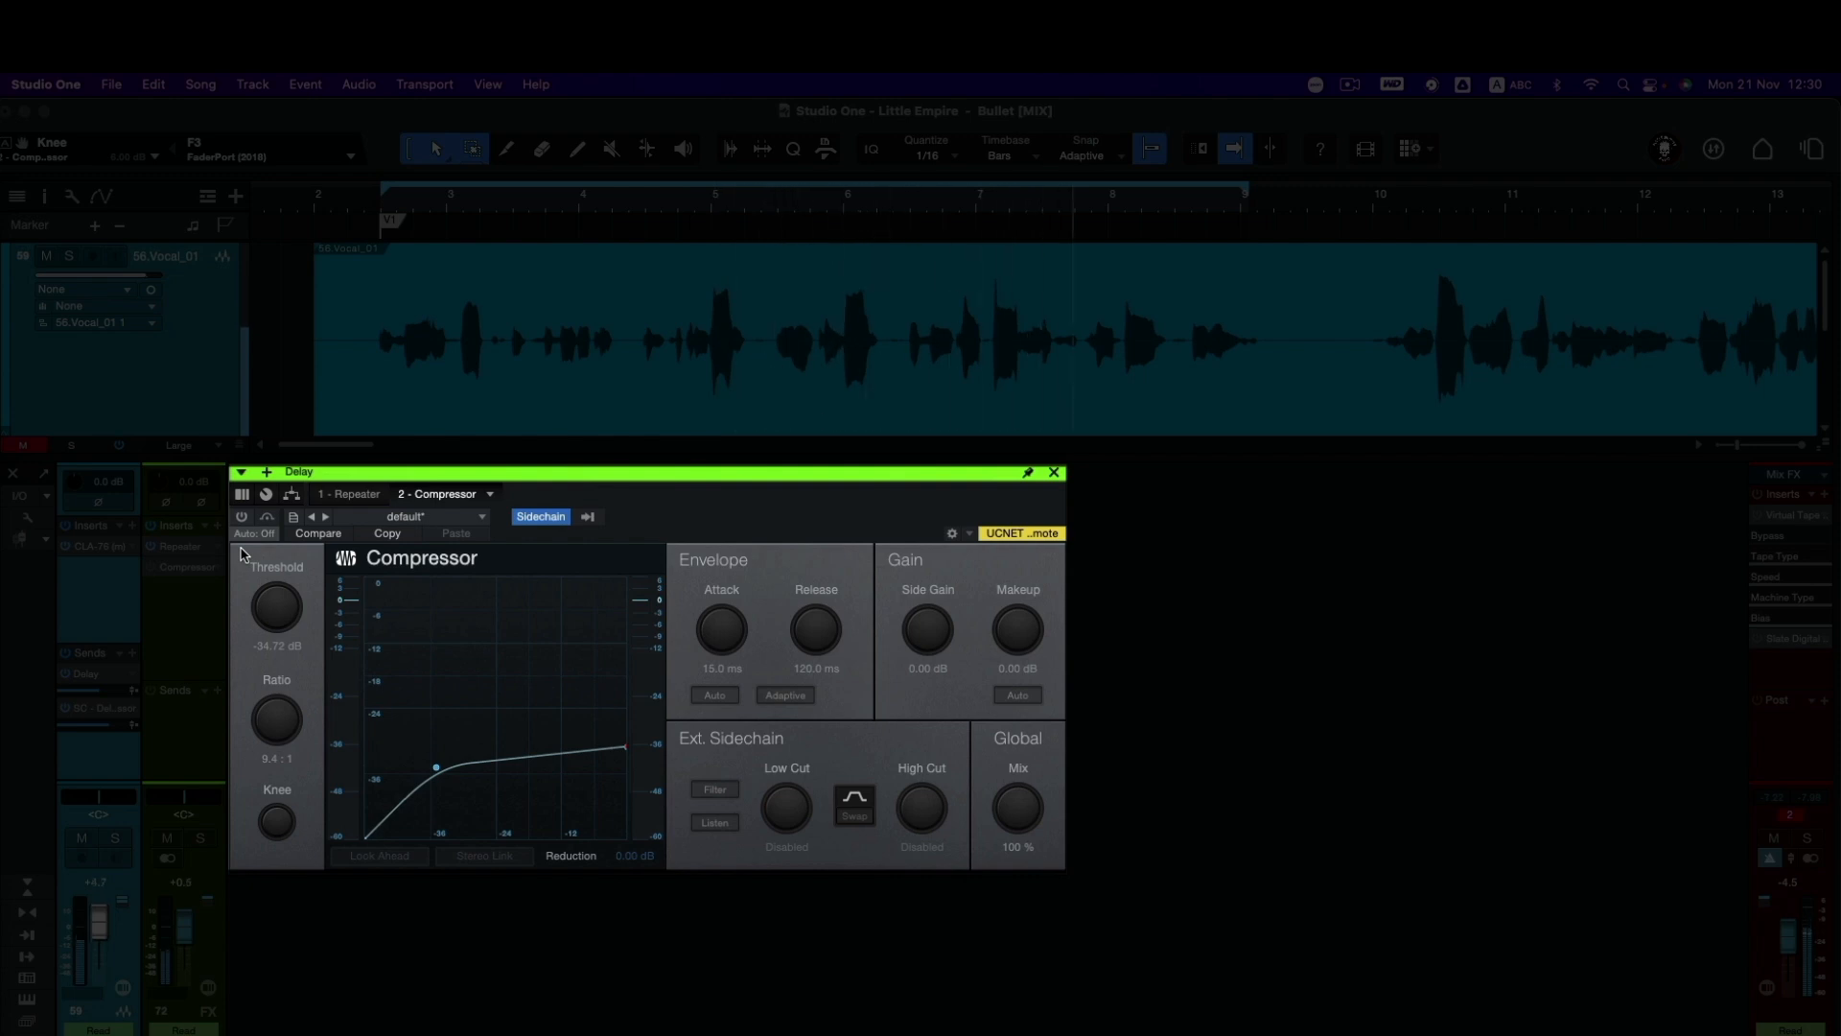
key(space)
click(242, 518)
key(space)
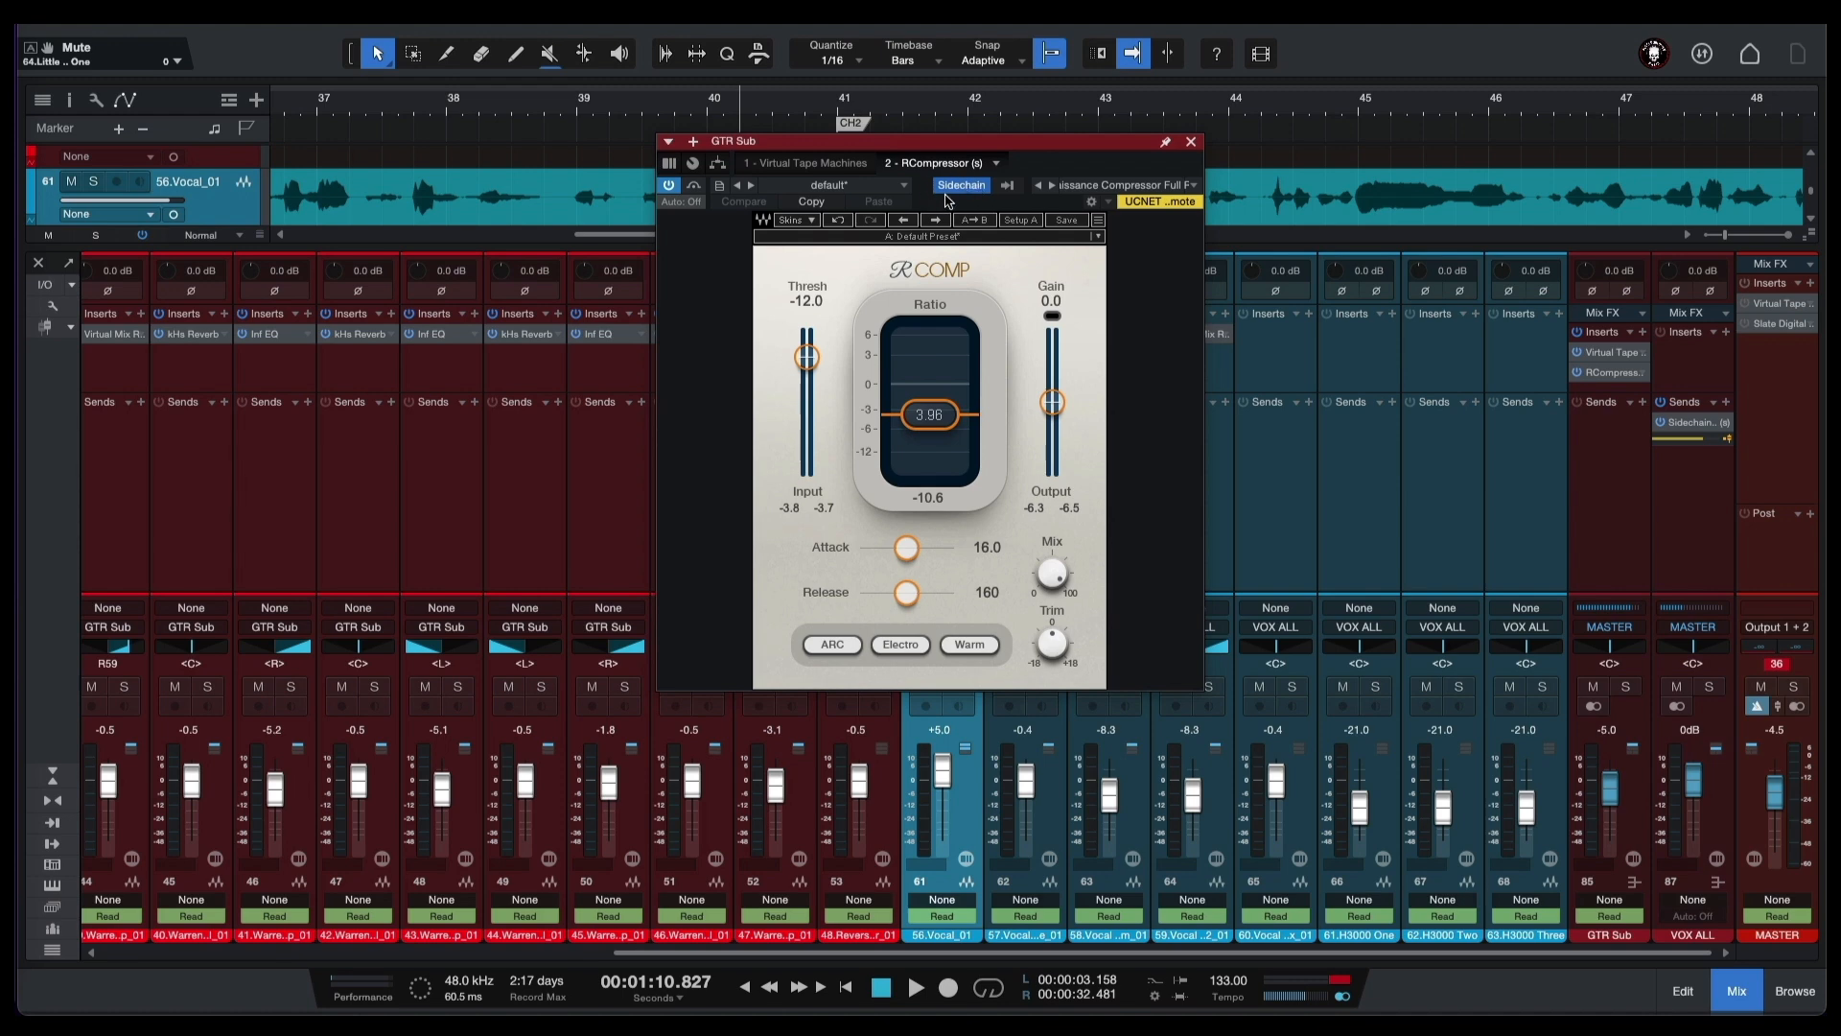
- Check VOX ALL as the sidechain source of the RCompressor on GTR Sub, and play the chorus with the compressor bypassed and engaged
click(995, 197)
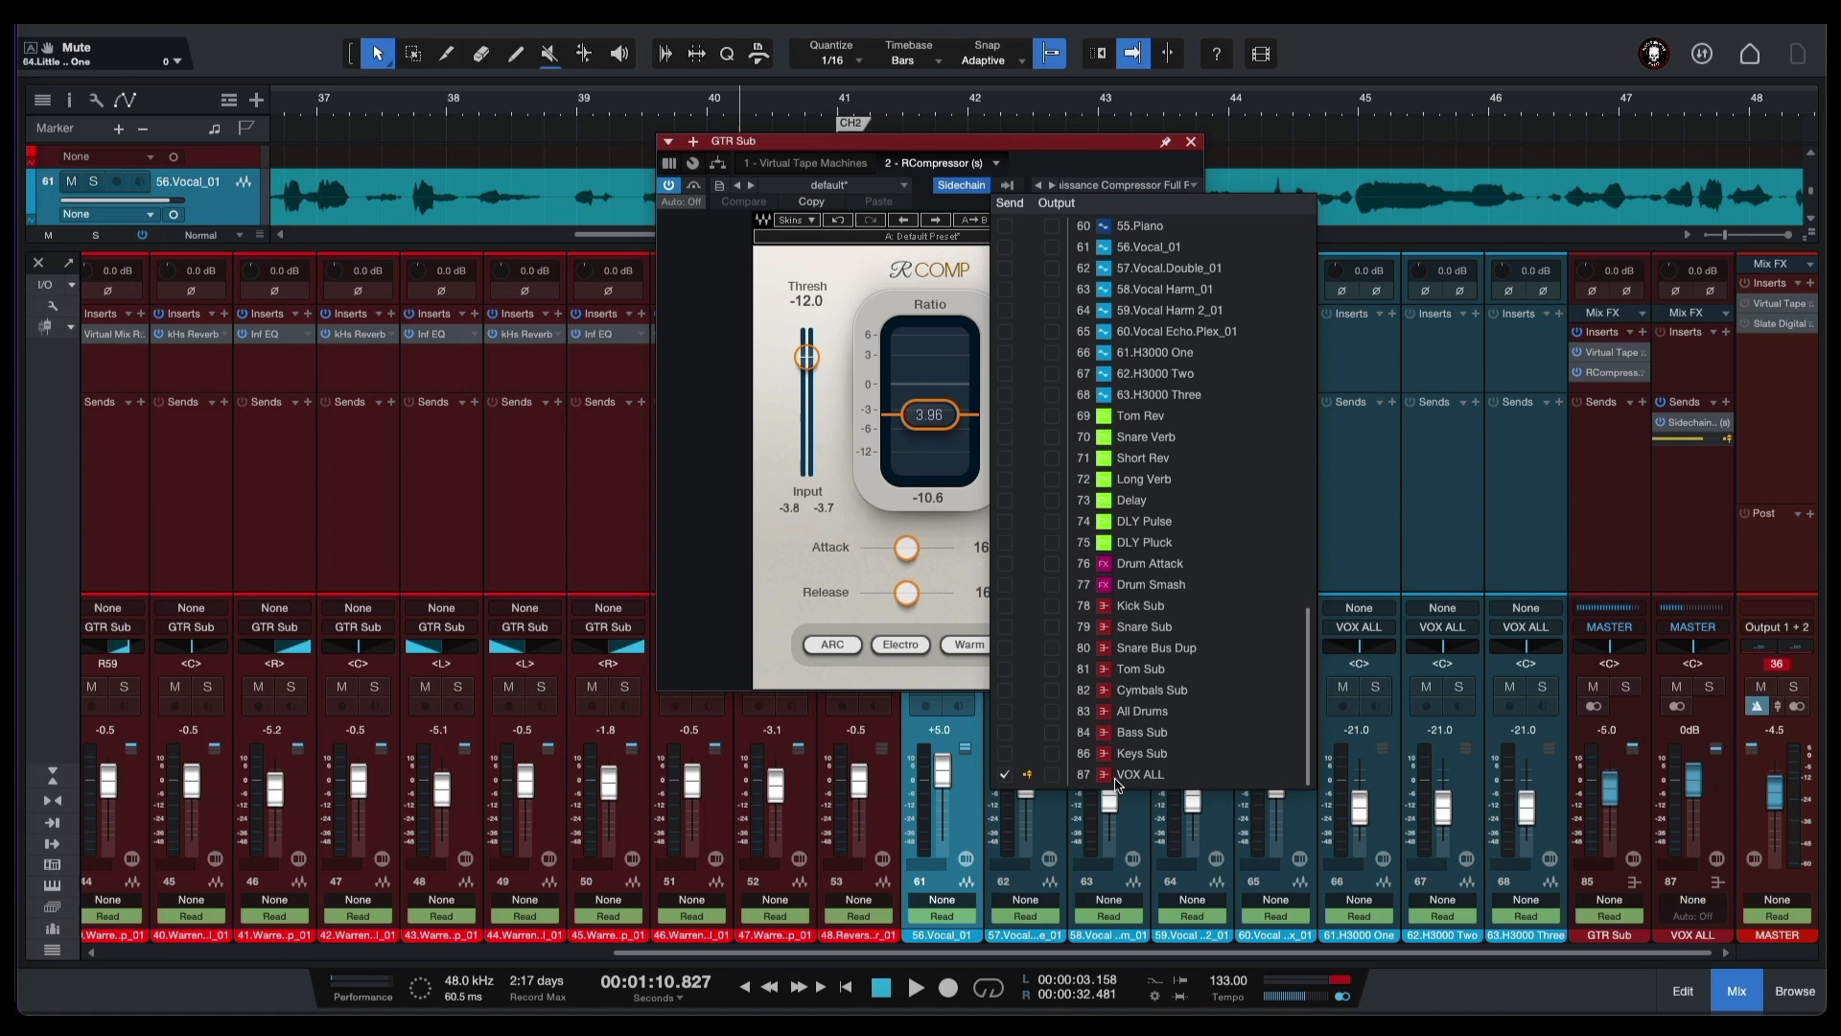
click(1066, 773)
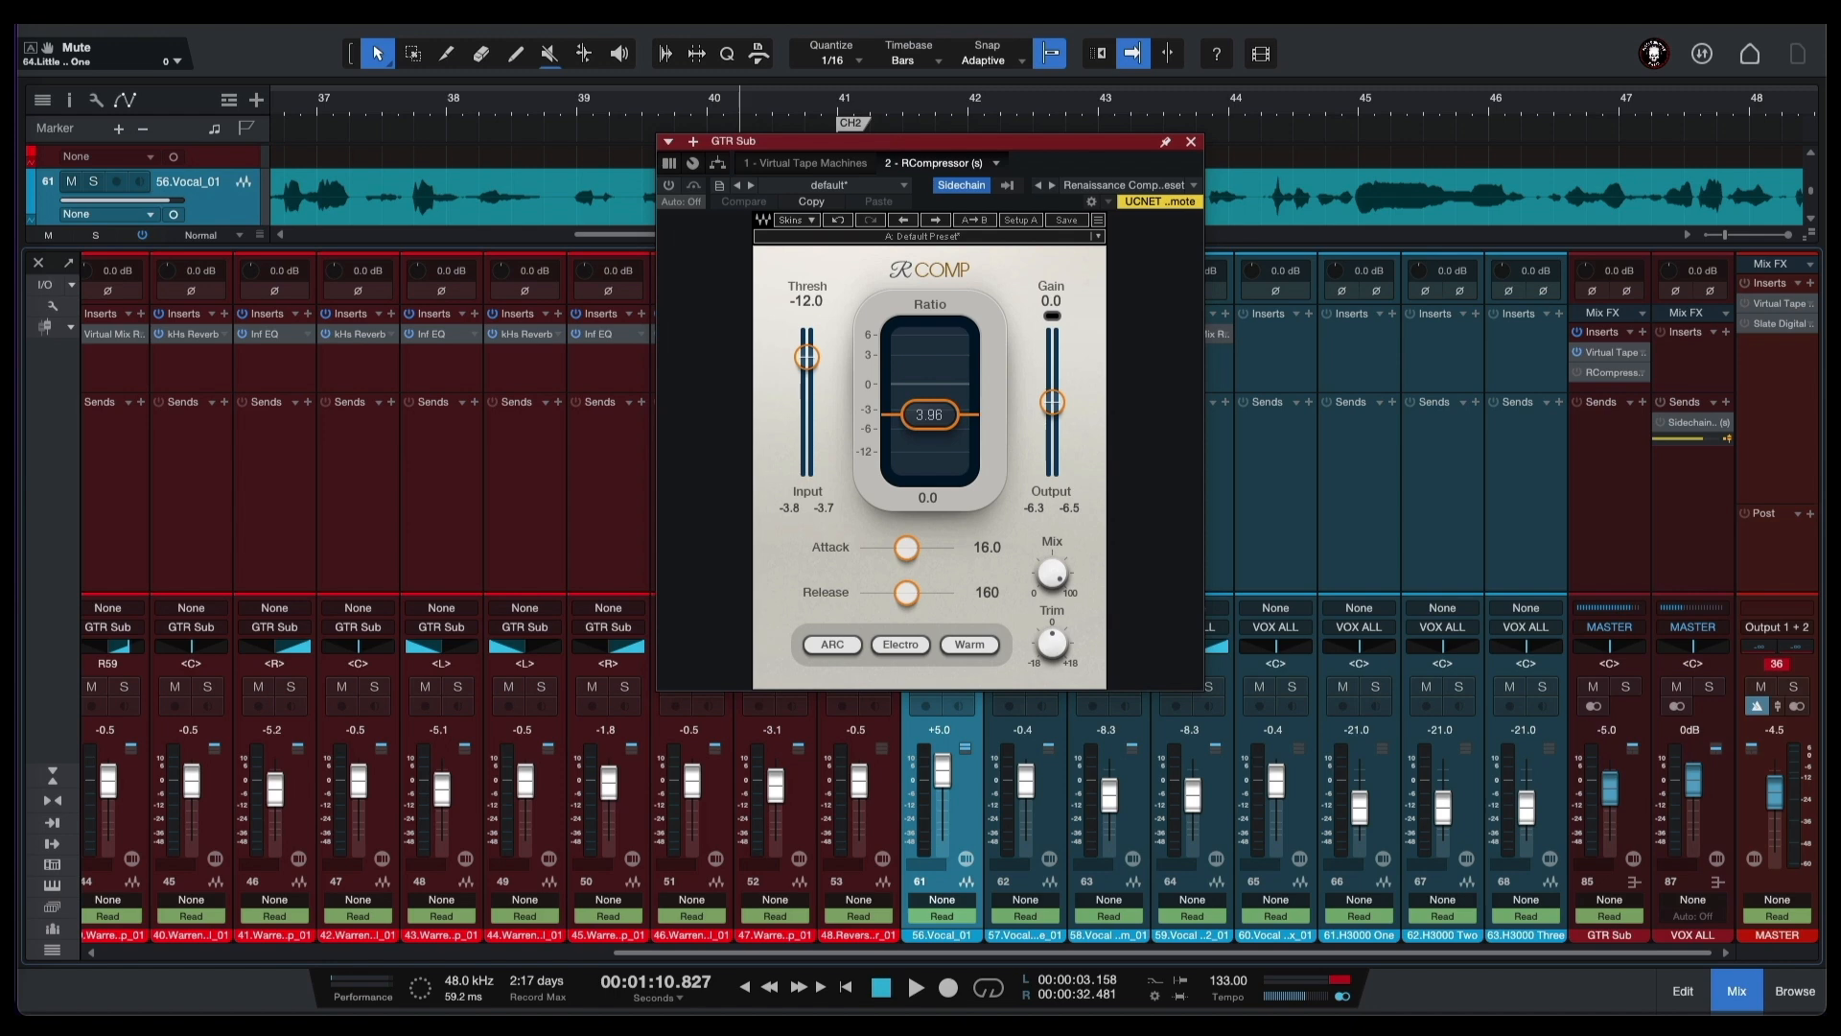
key(space)
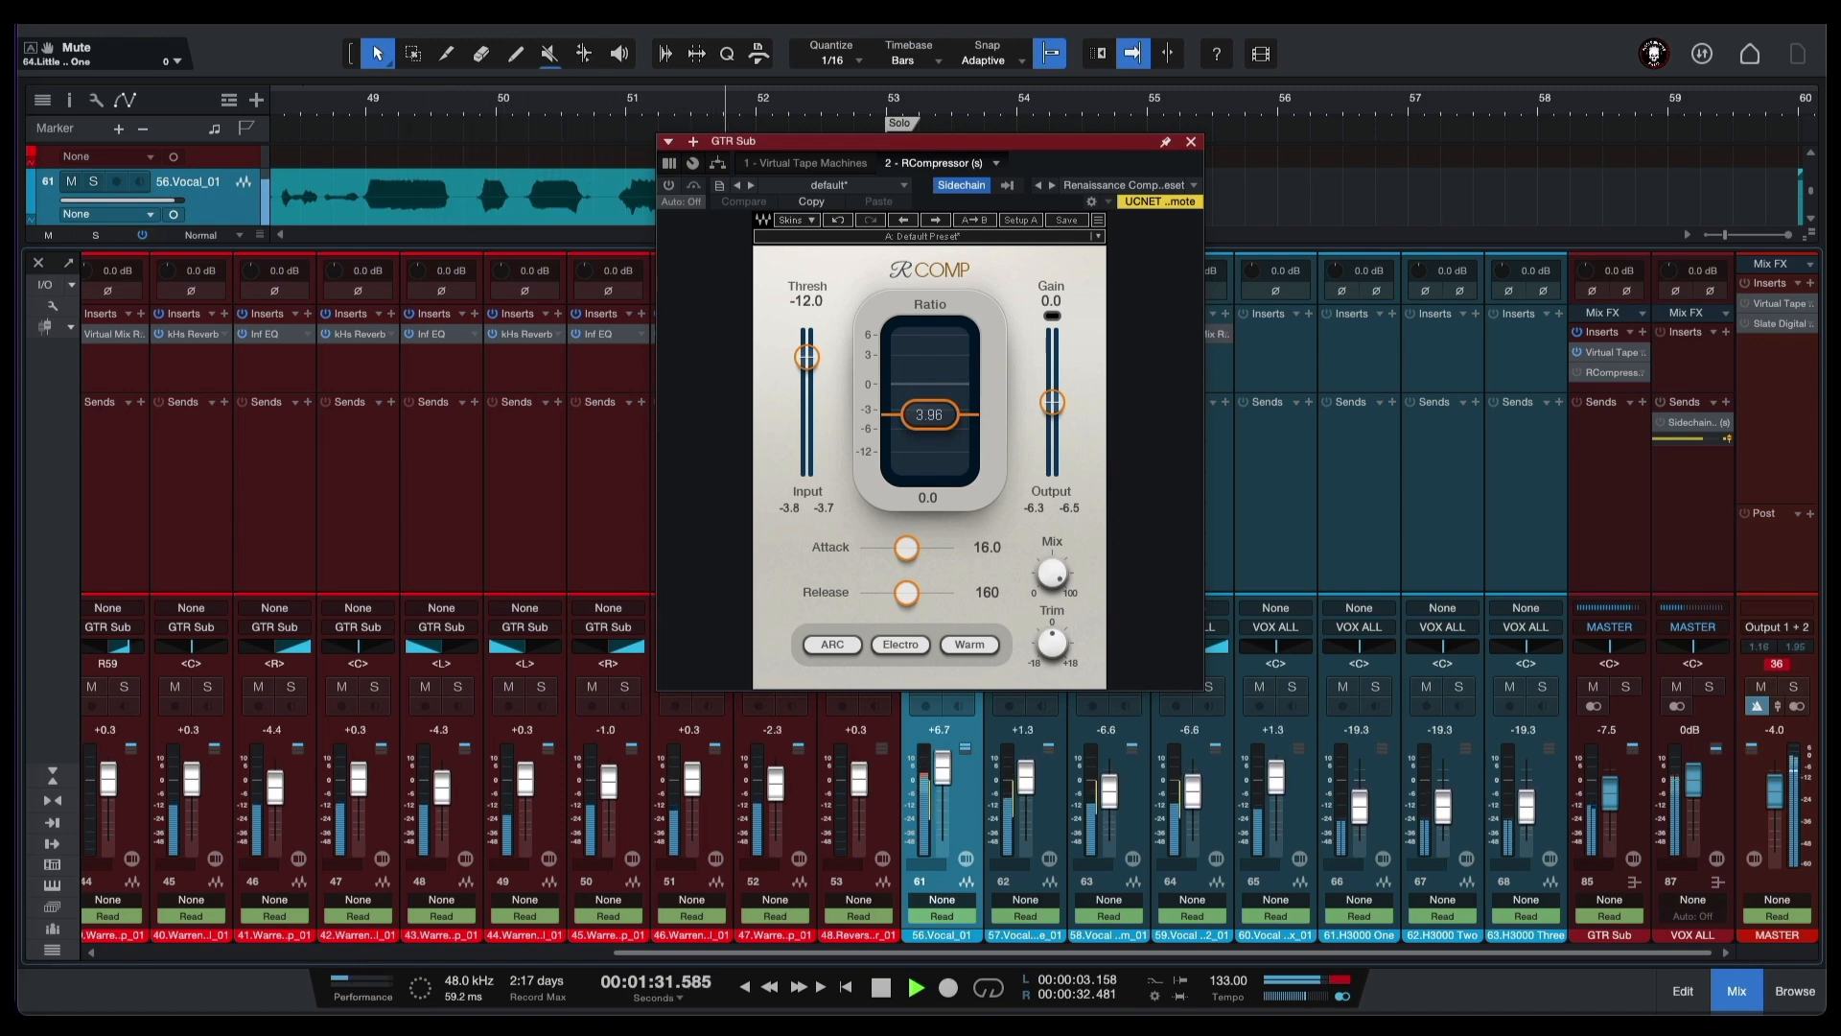
key(space)
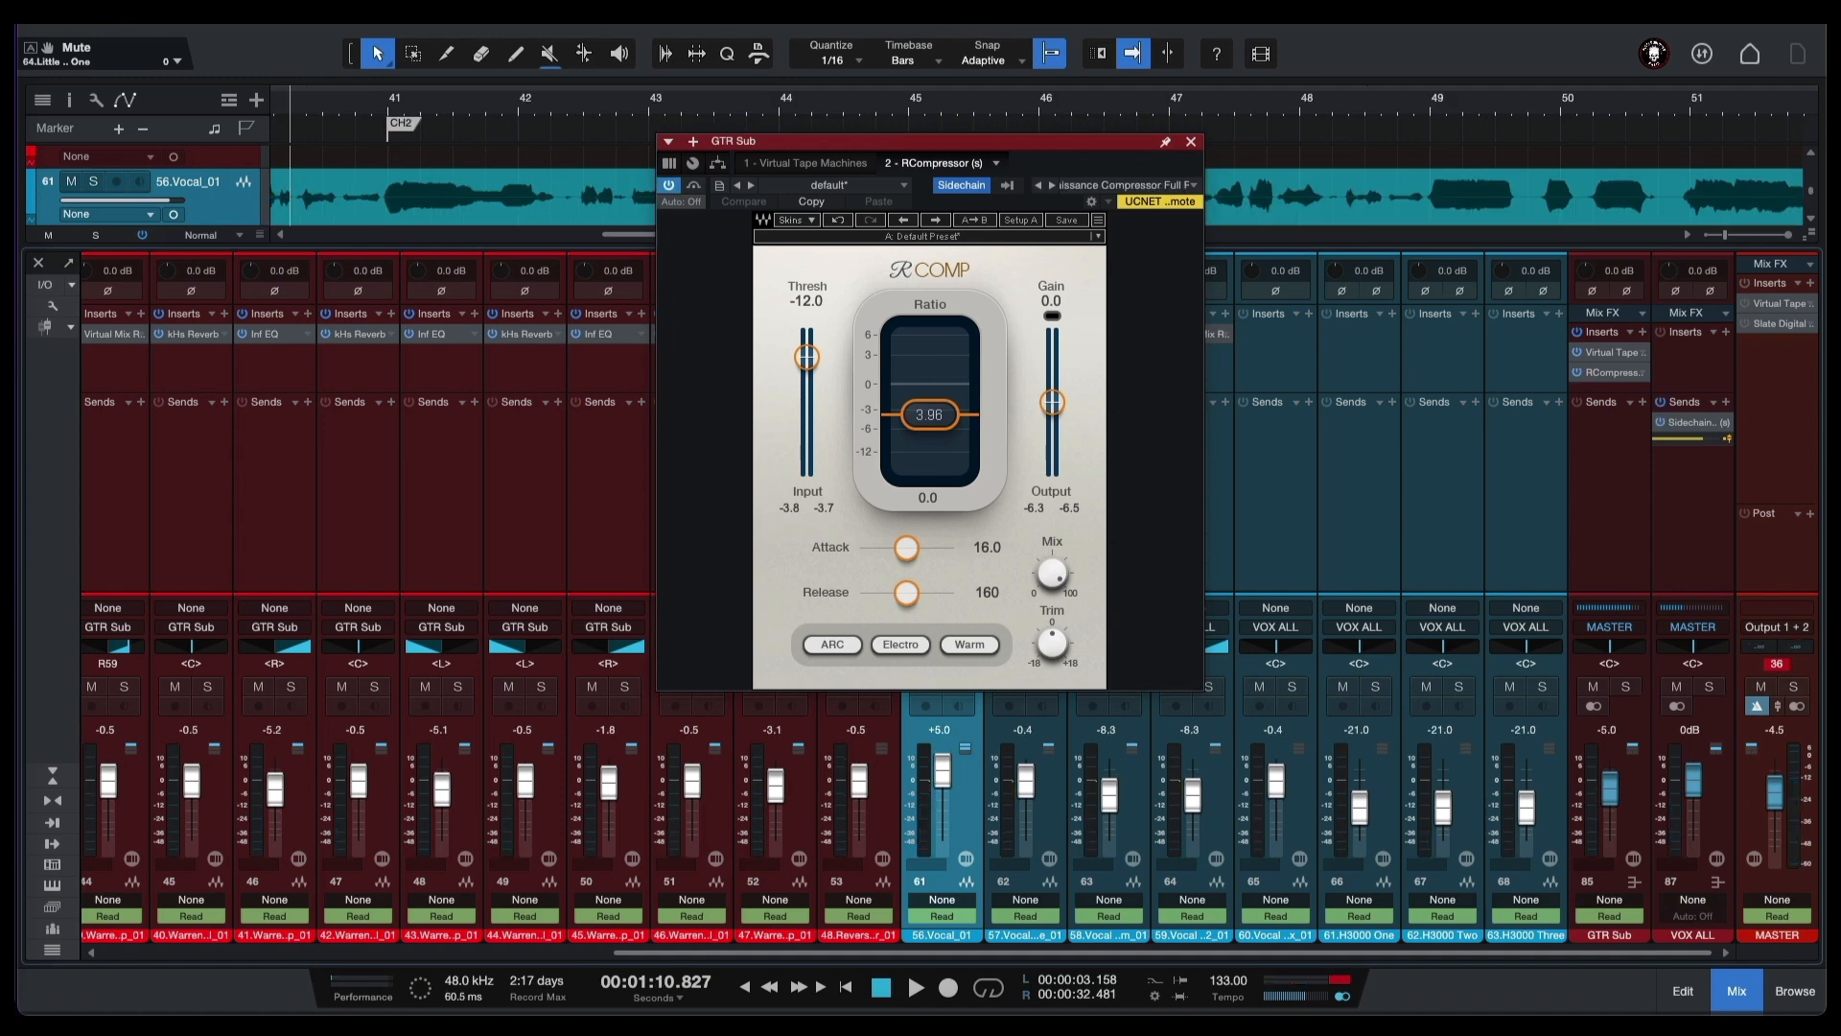
key(space)
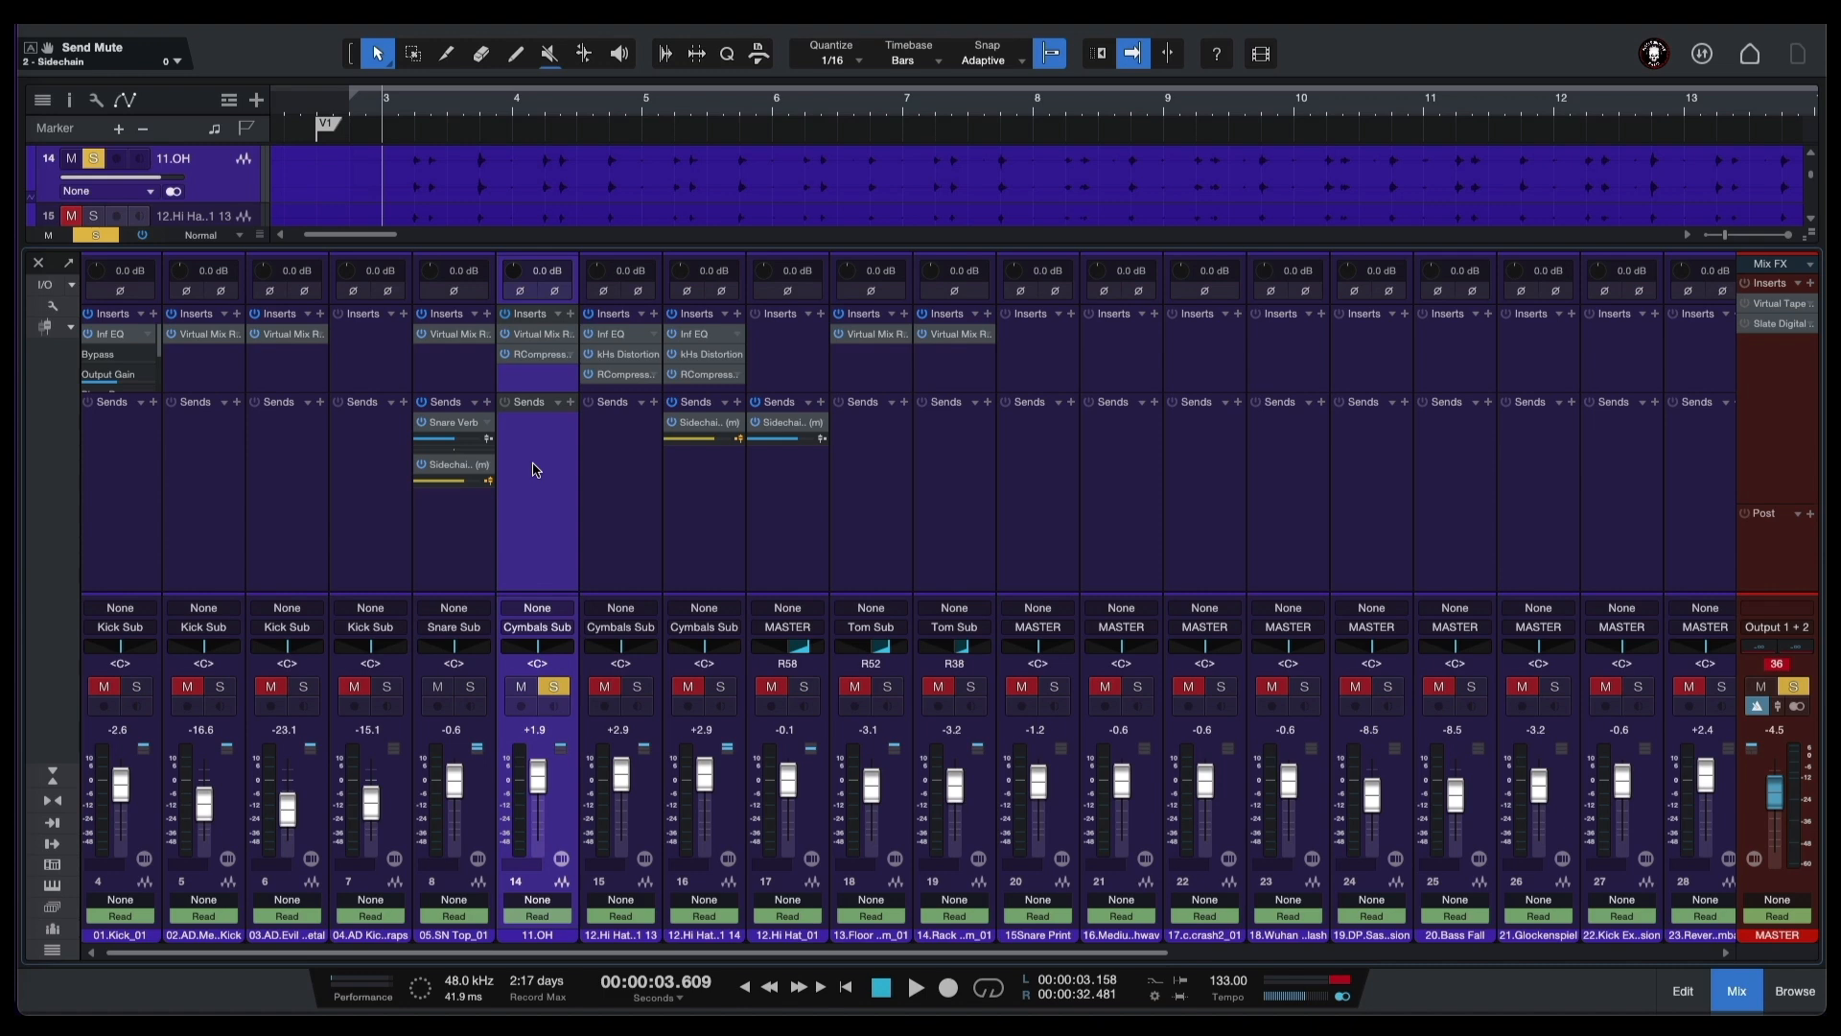
- Open the RCompressor on 11.OH, check 05.SN Top_01 as its sidechain send source, and play the overheads through it
click(538, 354)
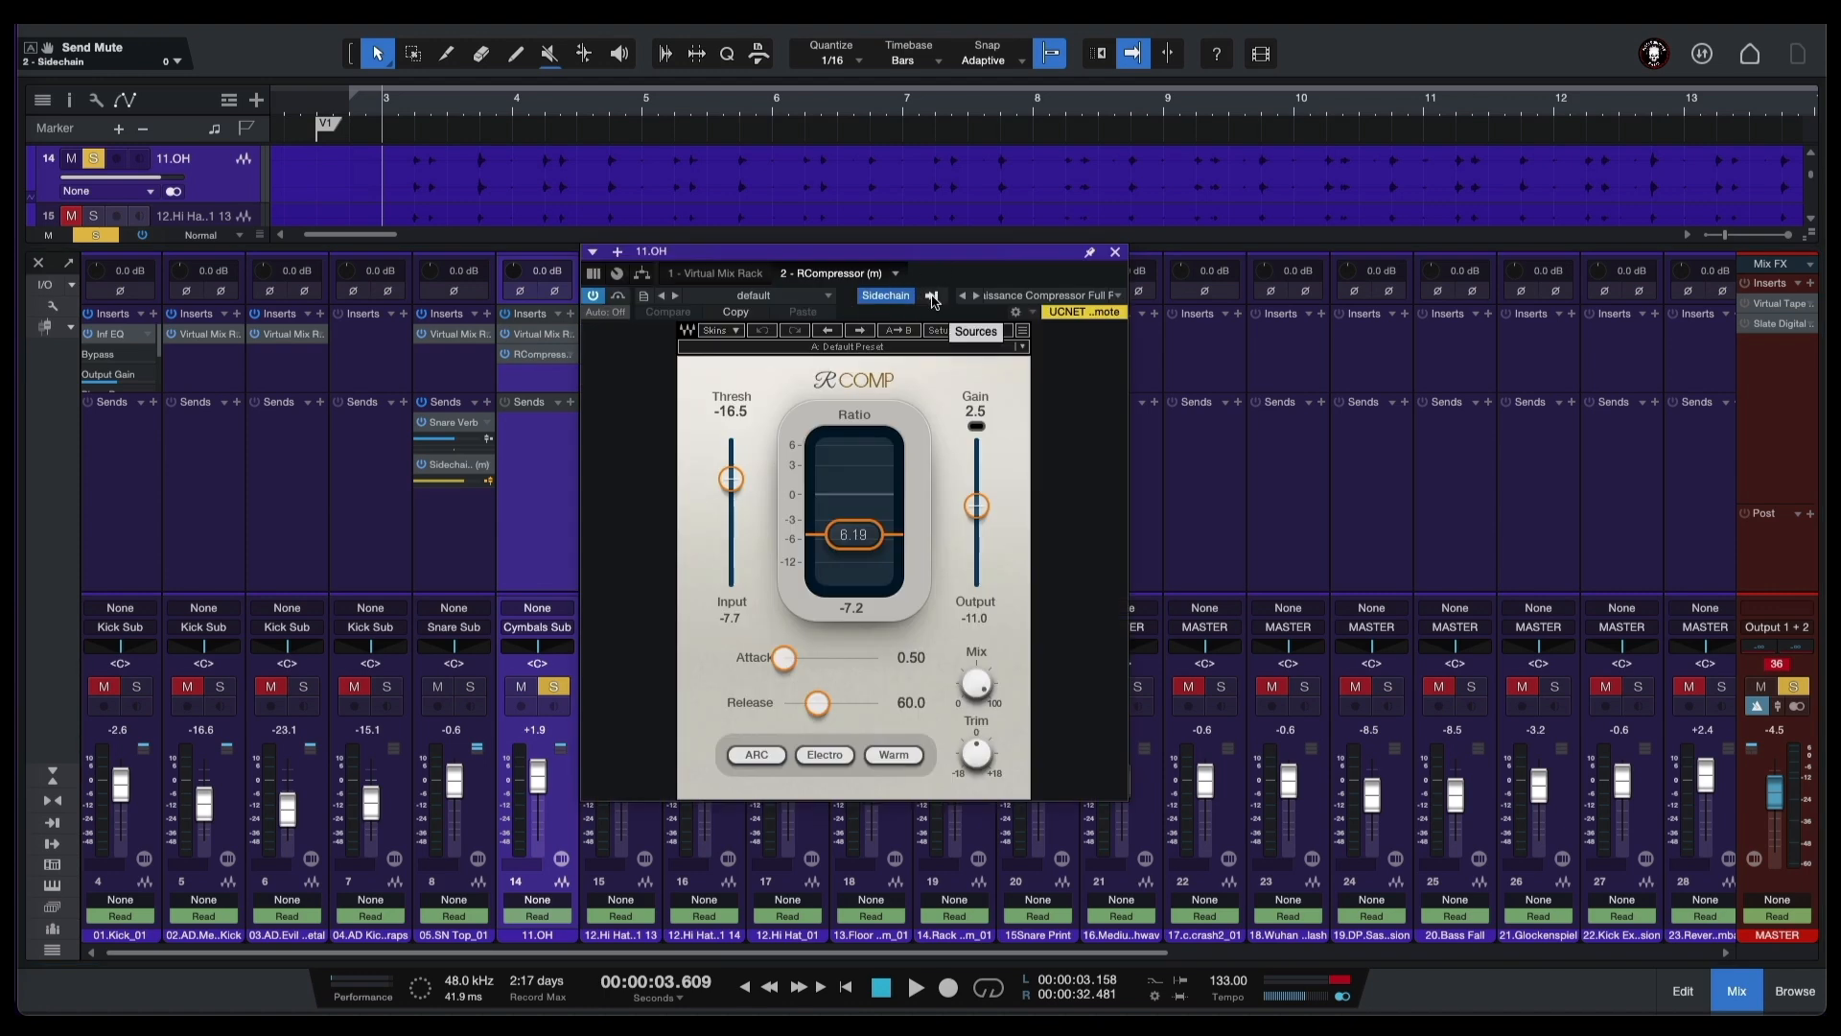
click(933, 299)
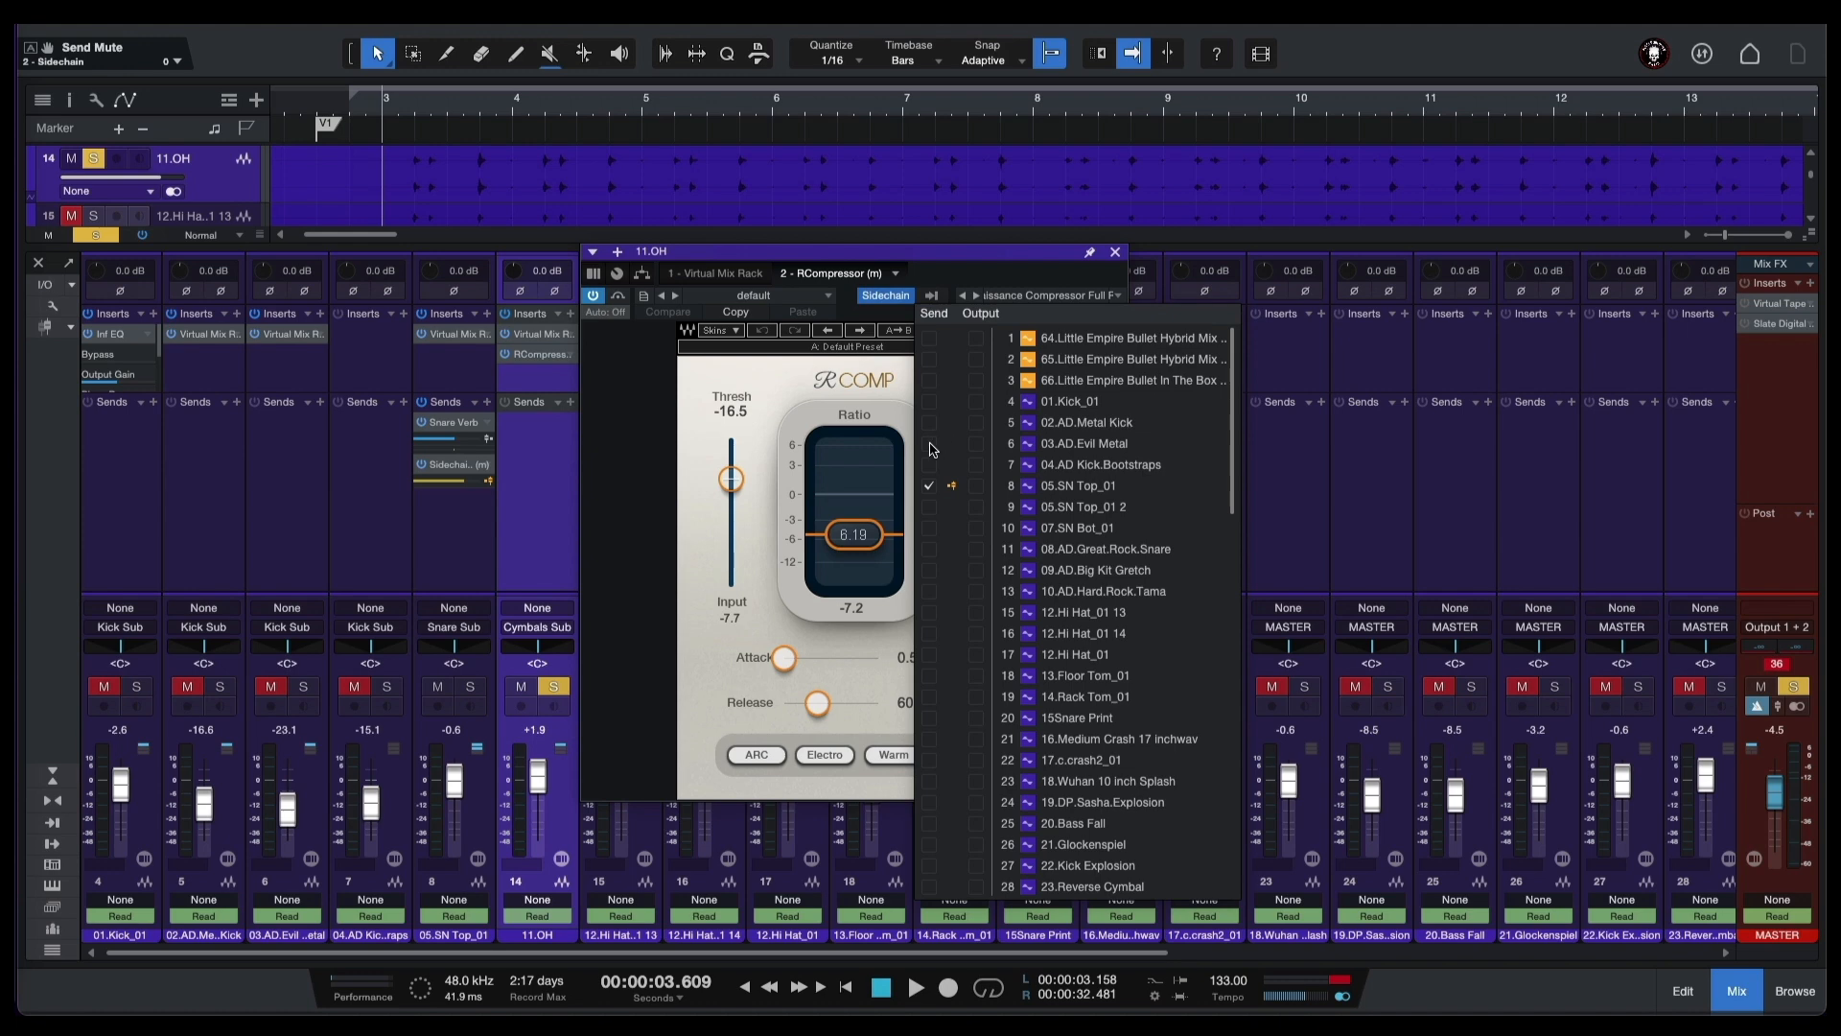
click(930, 489)
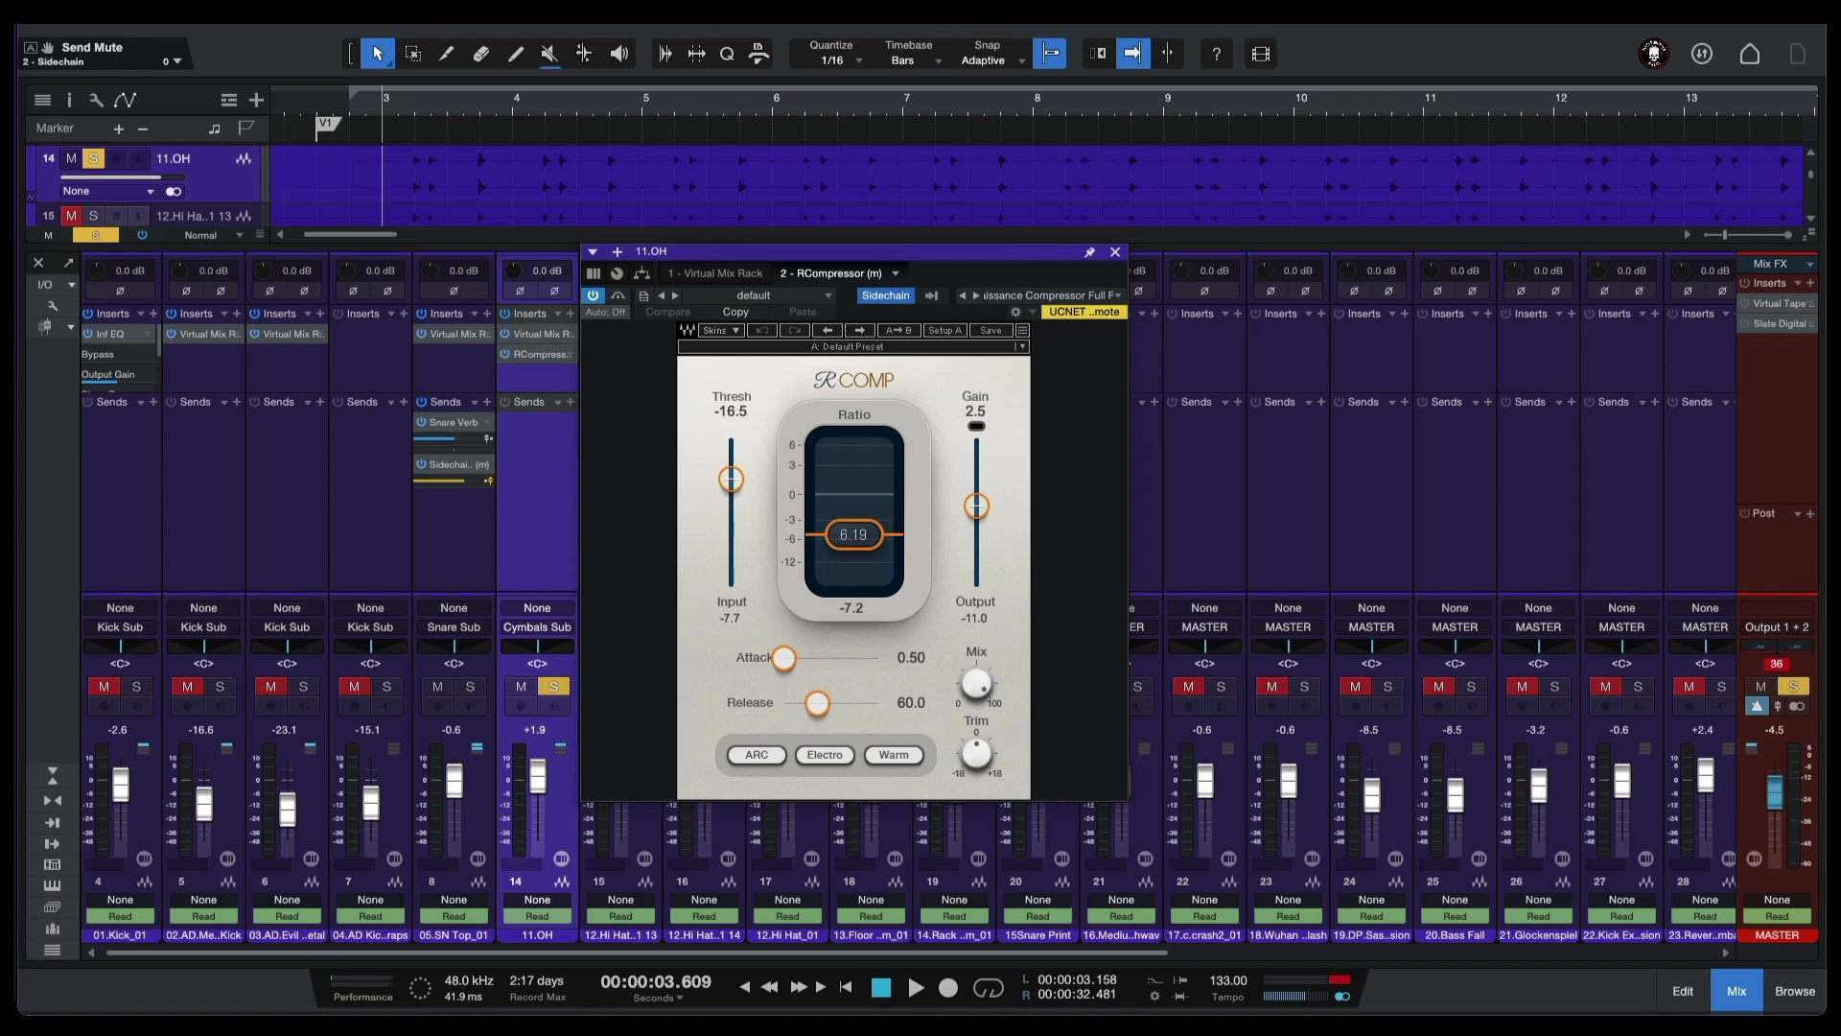
key(space)
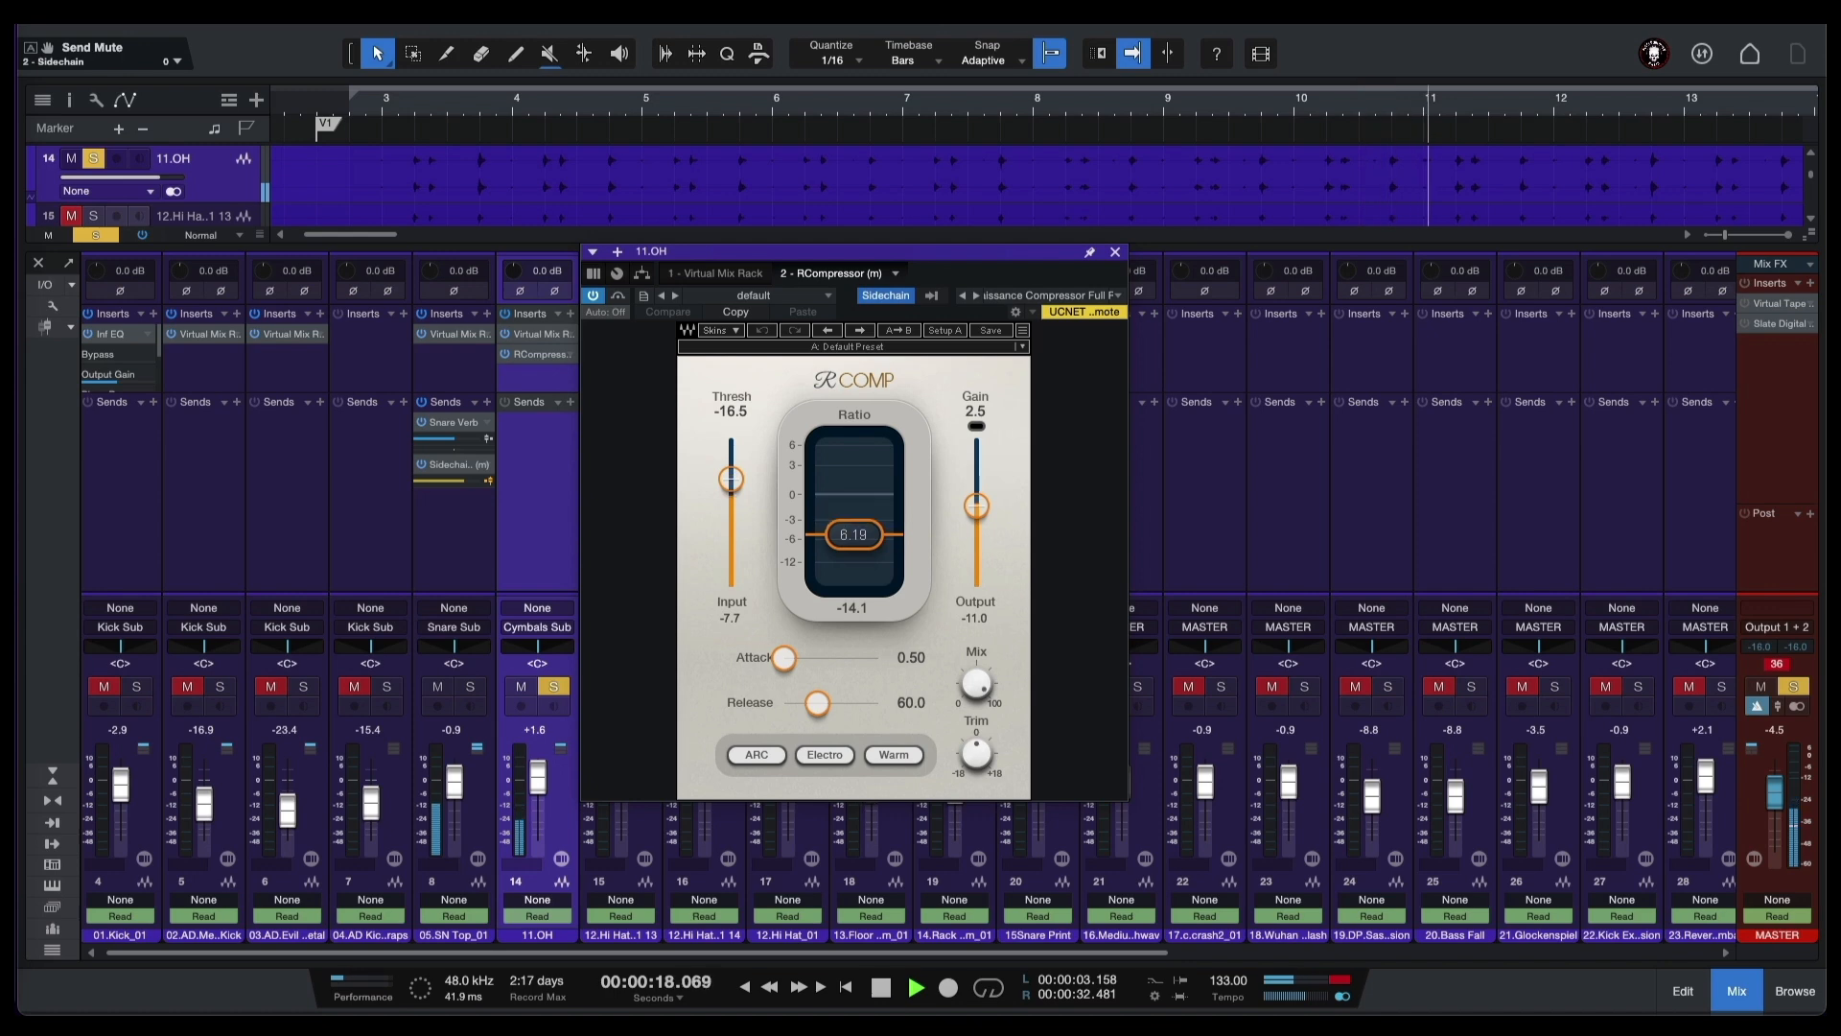
key(space)
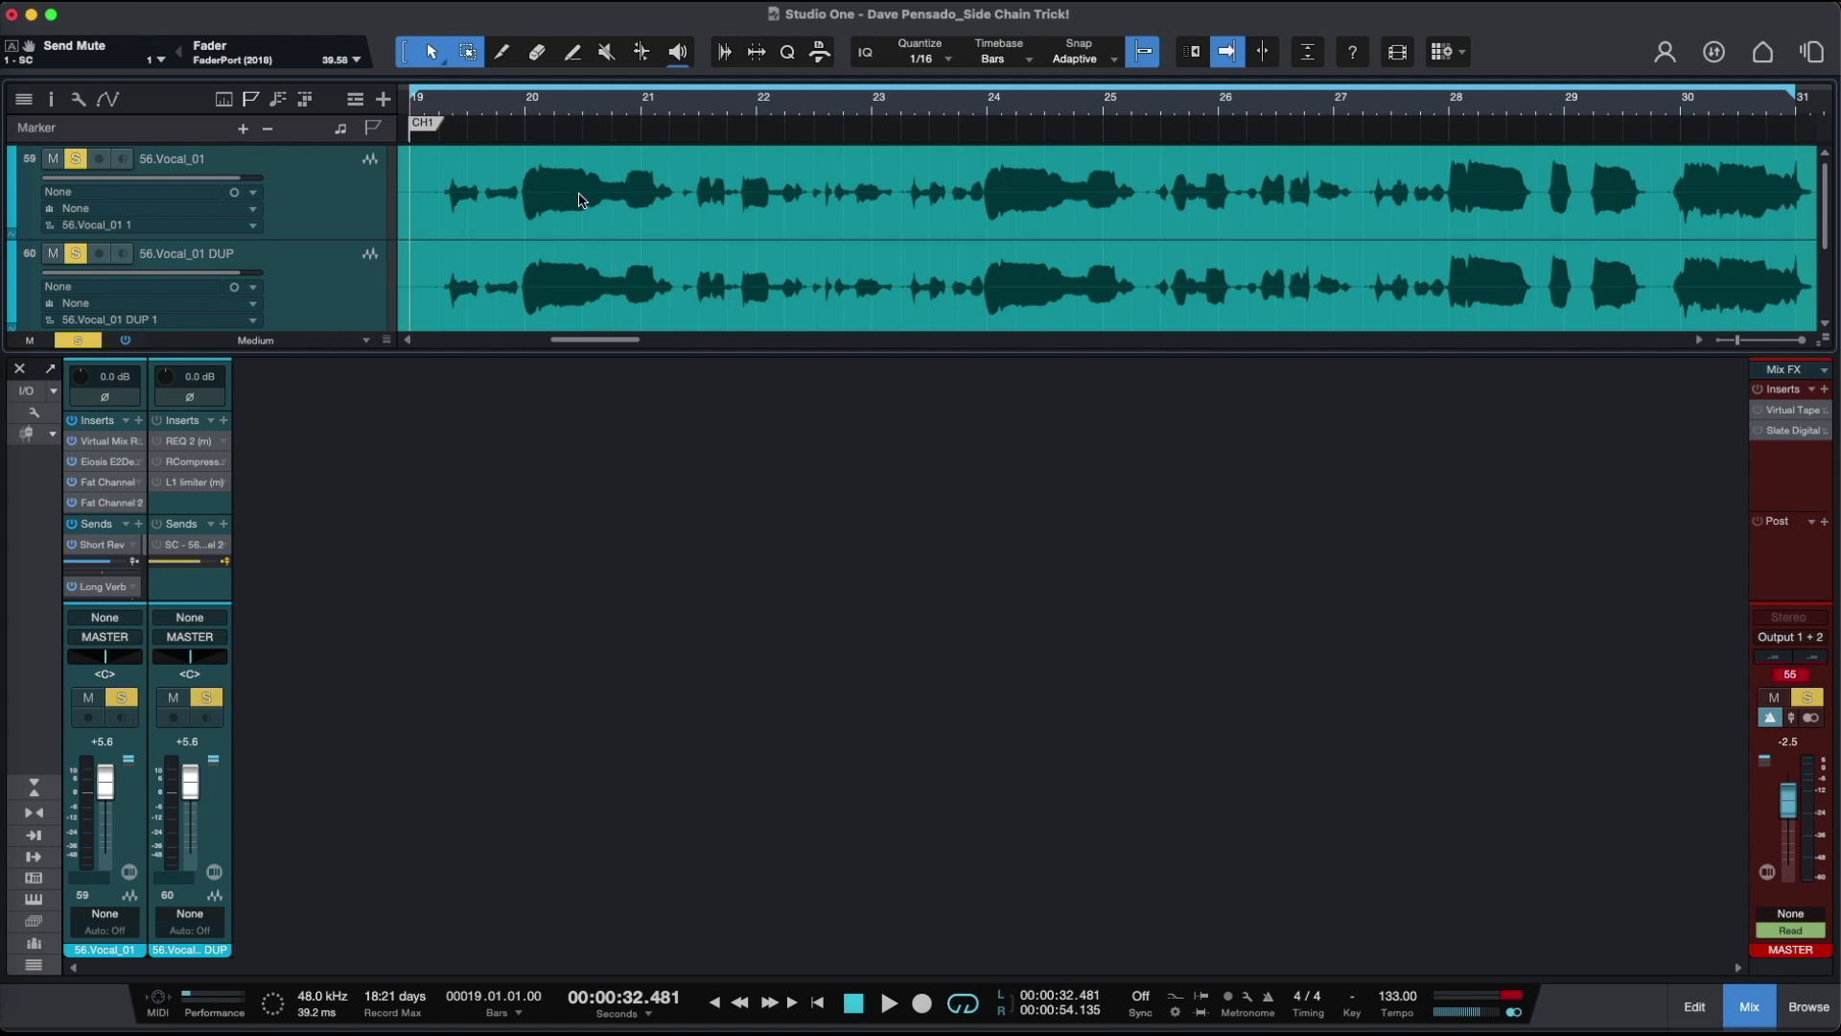
- Select the 56.Vocal_01 track and show its option for a complete track duplication
click(300, 182)
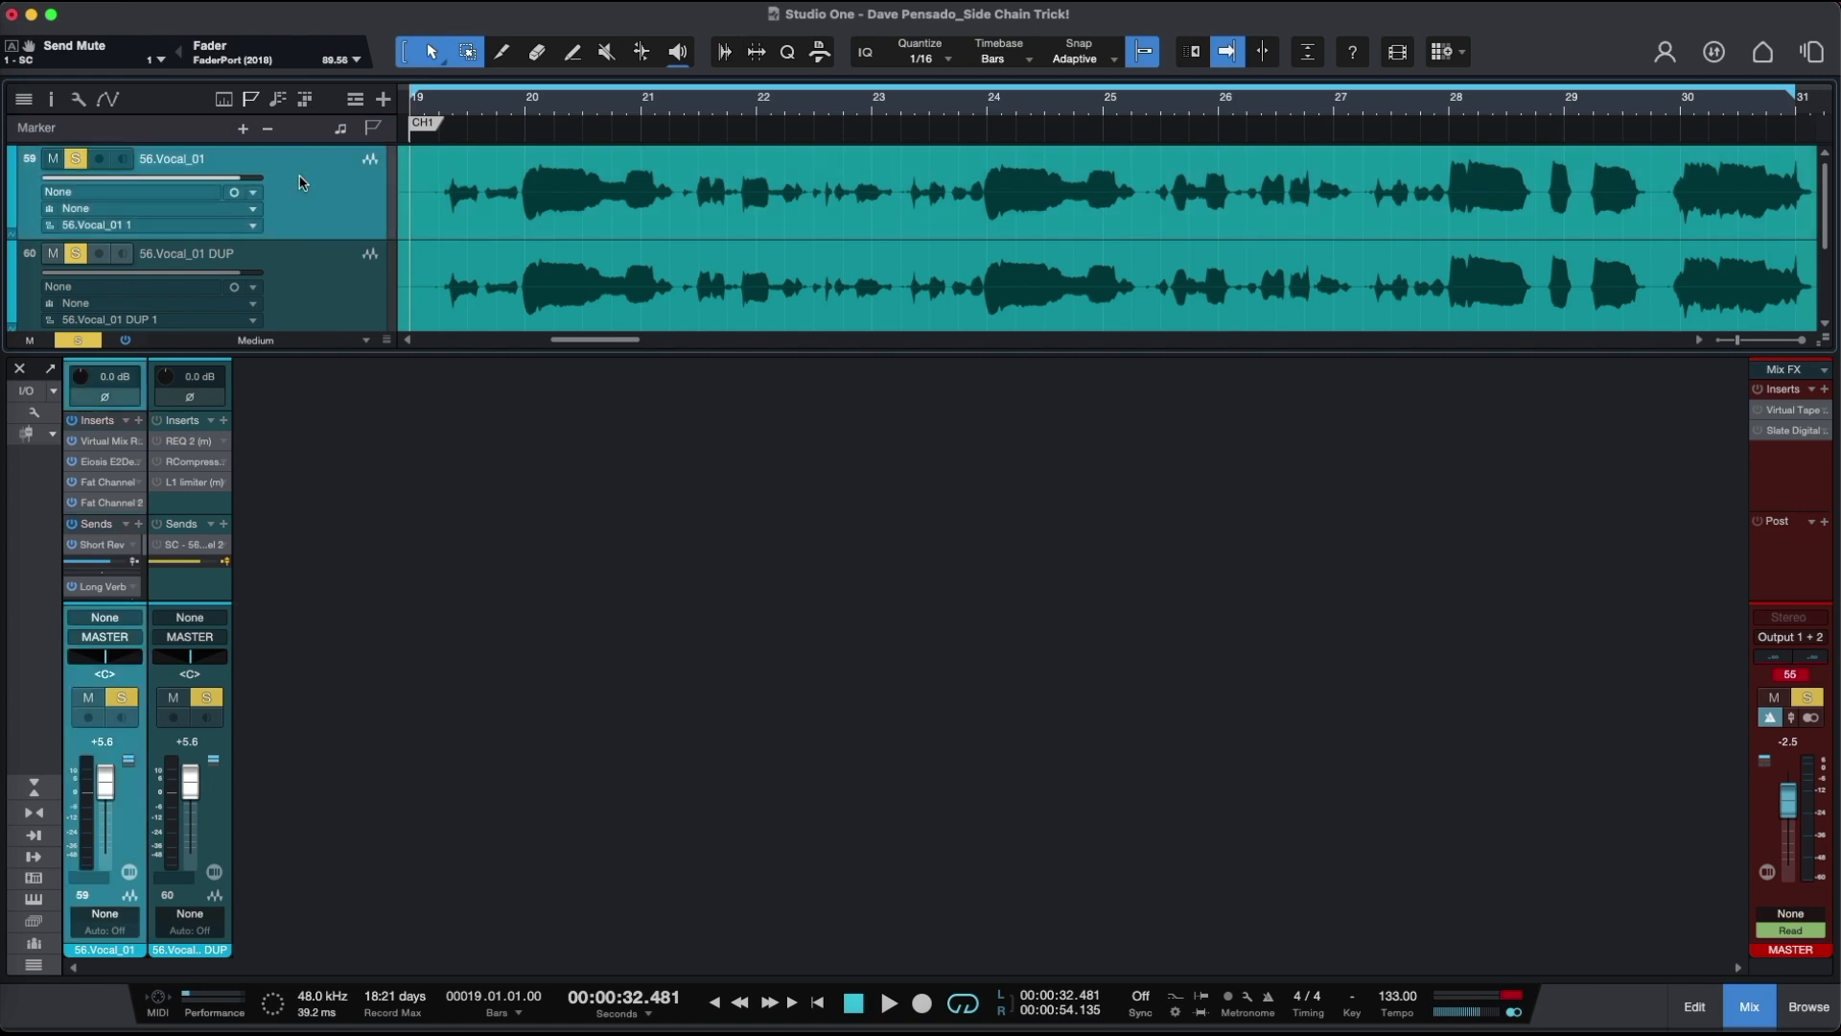
right_click(300, 183)
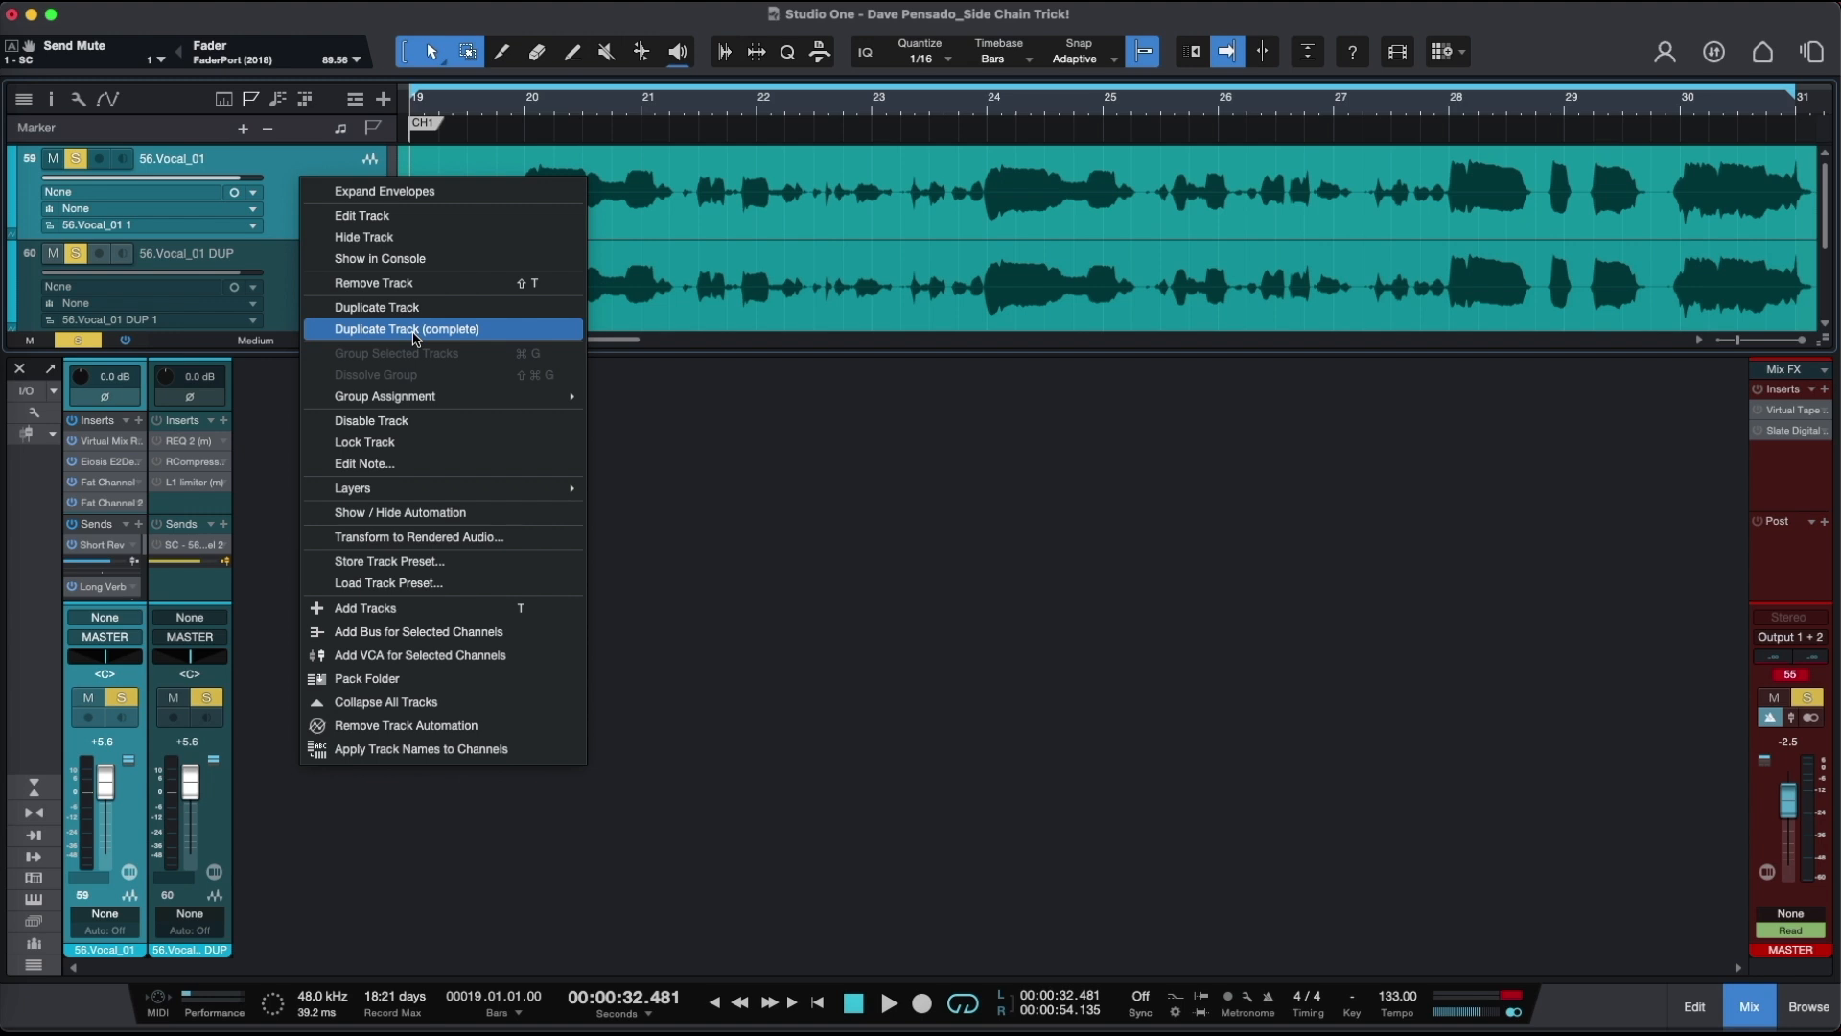
click(461, 330)
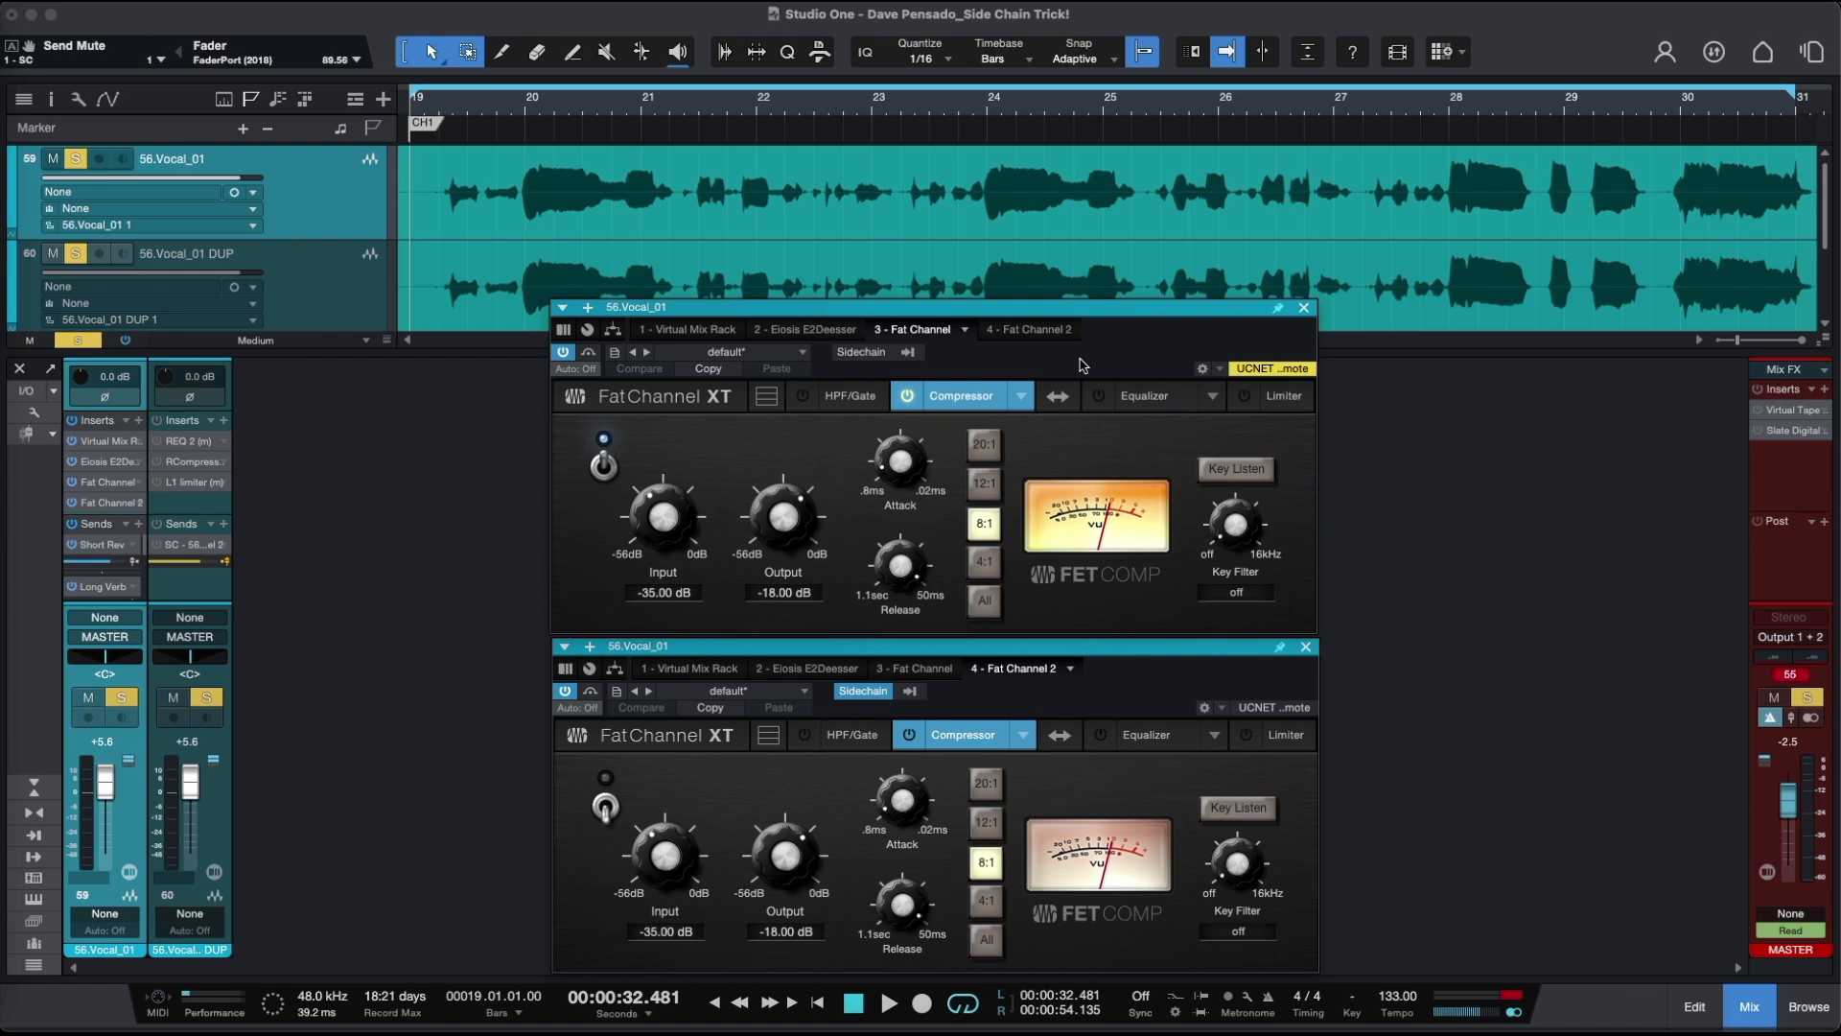
- Check the sidechain source of Fat Channel 2 on 56.Vocal_01, and play the vocal with that compressor bypassed
click(1111, 700)
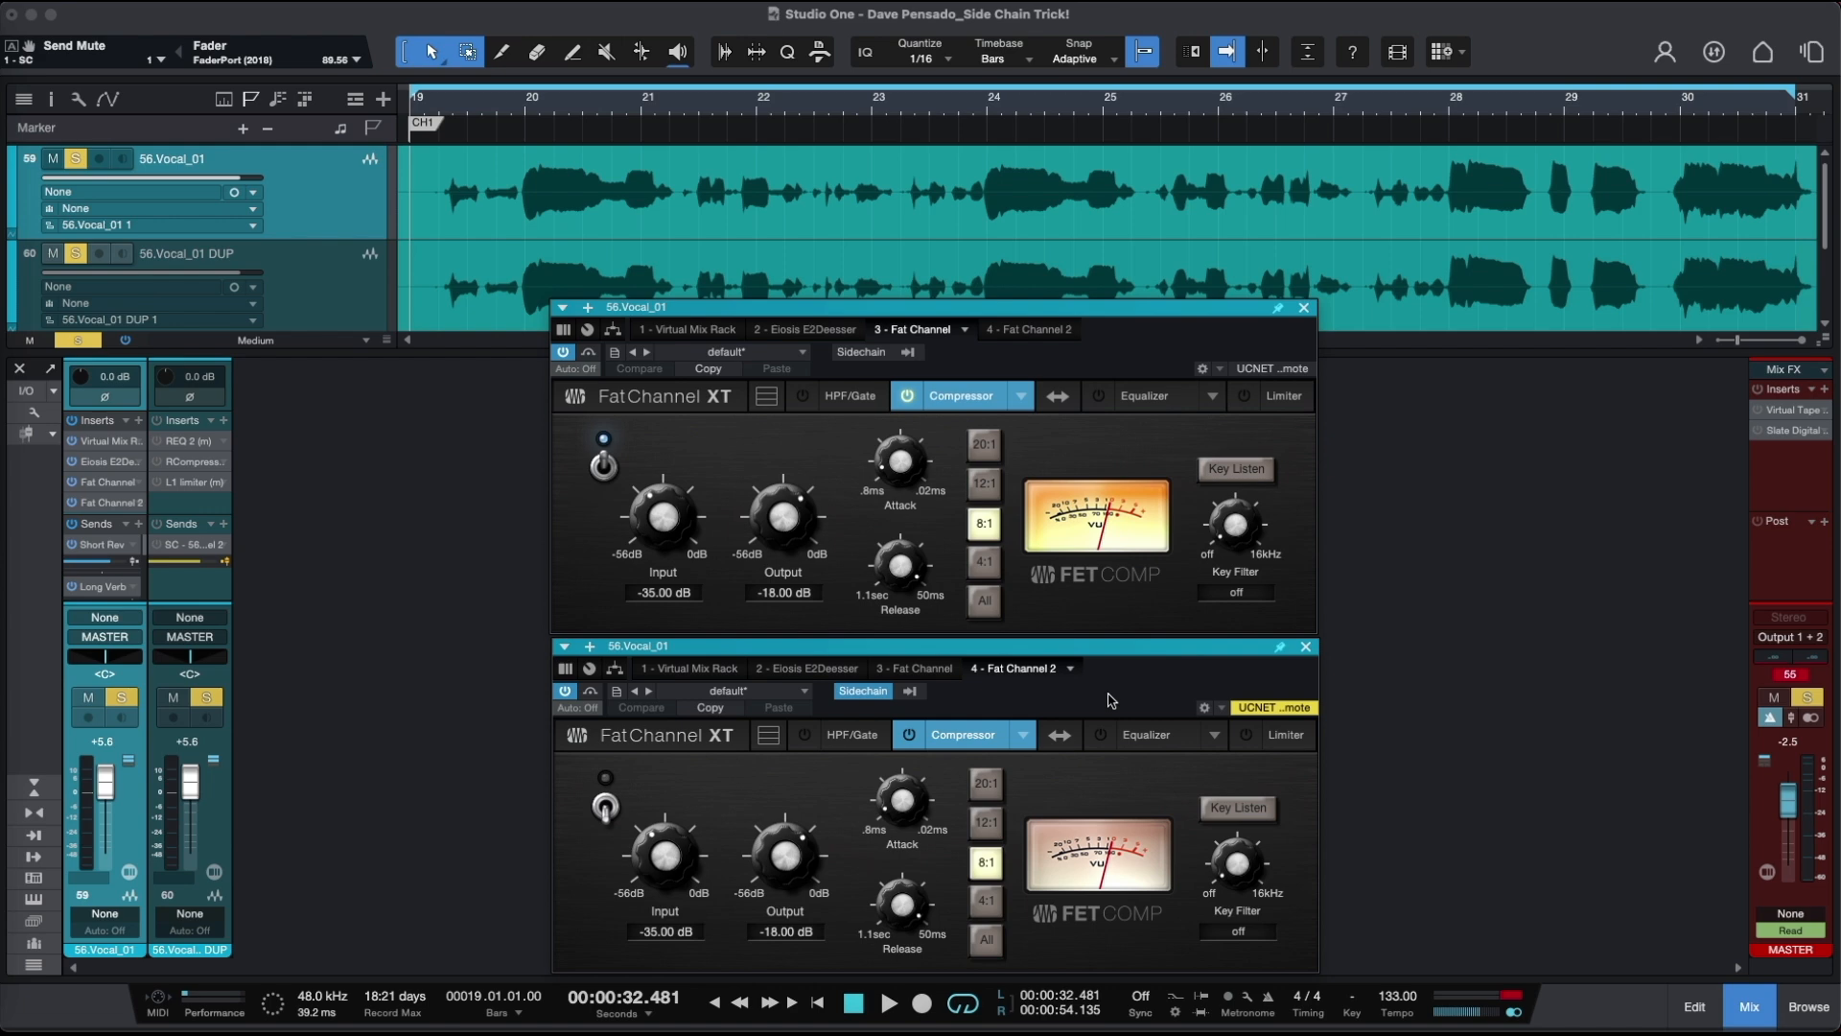
click(910, 691)
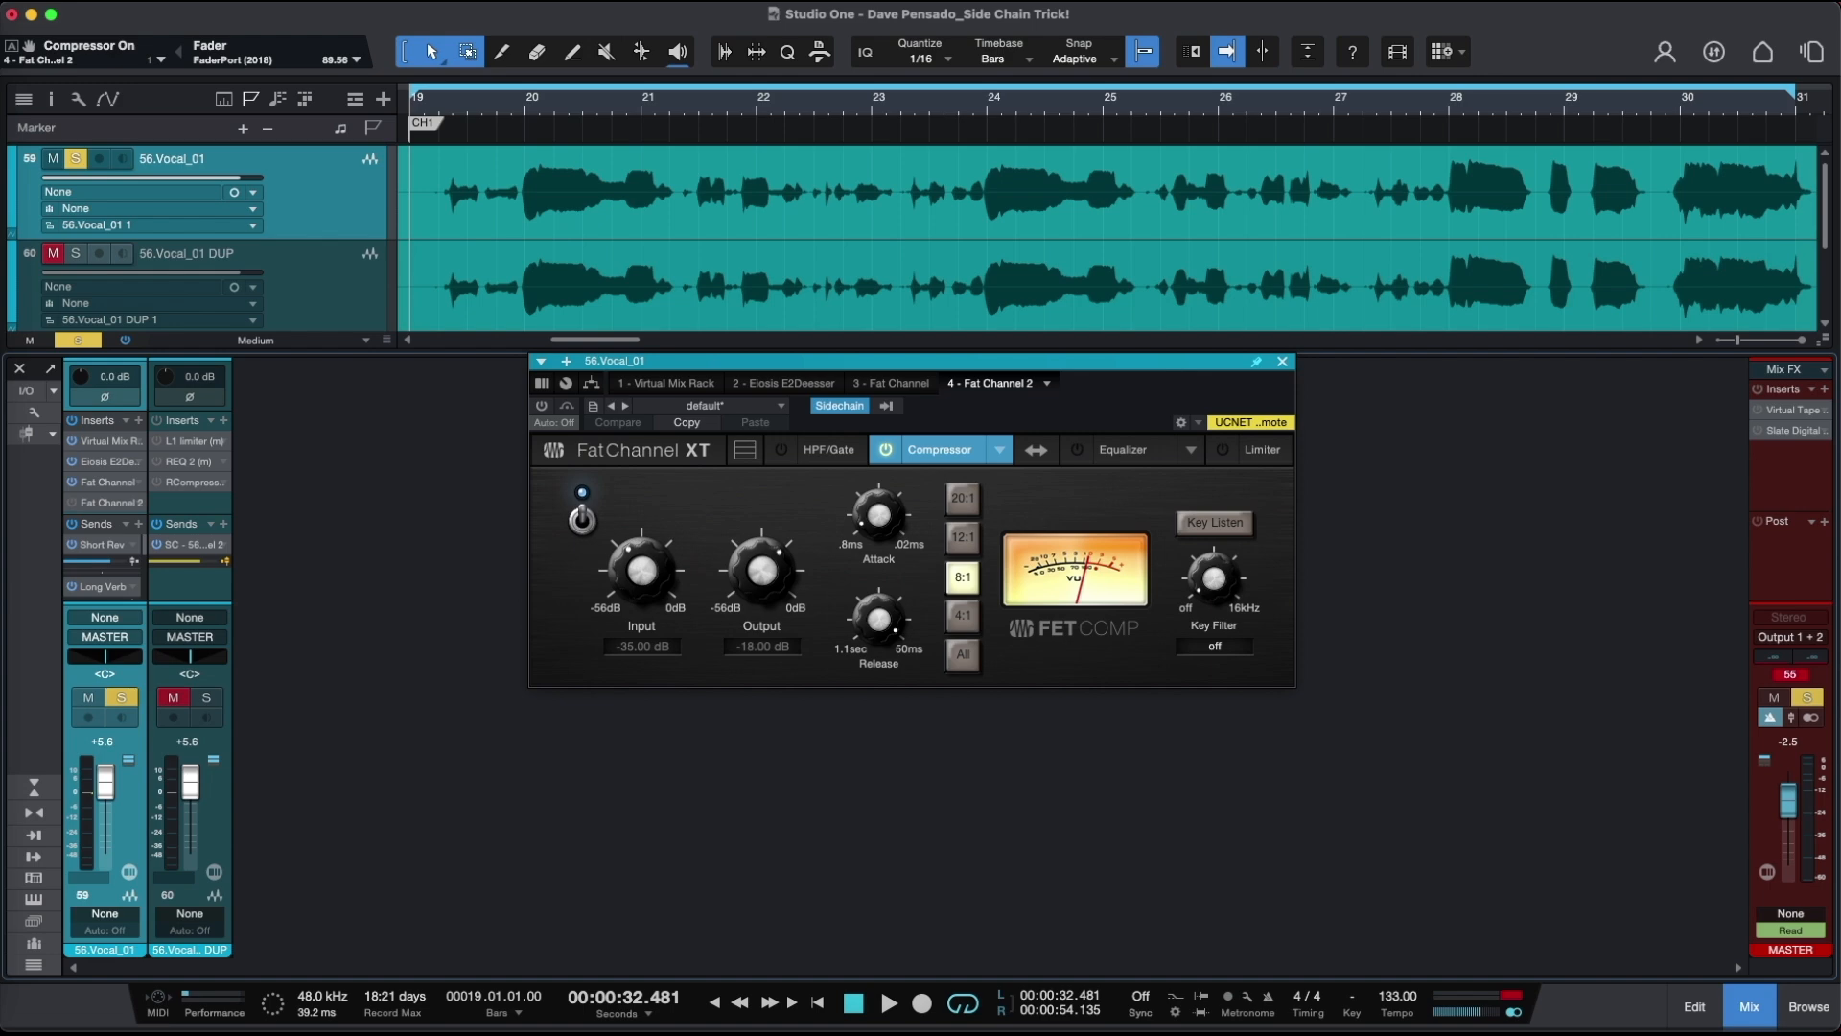
key(space)
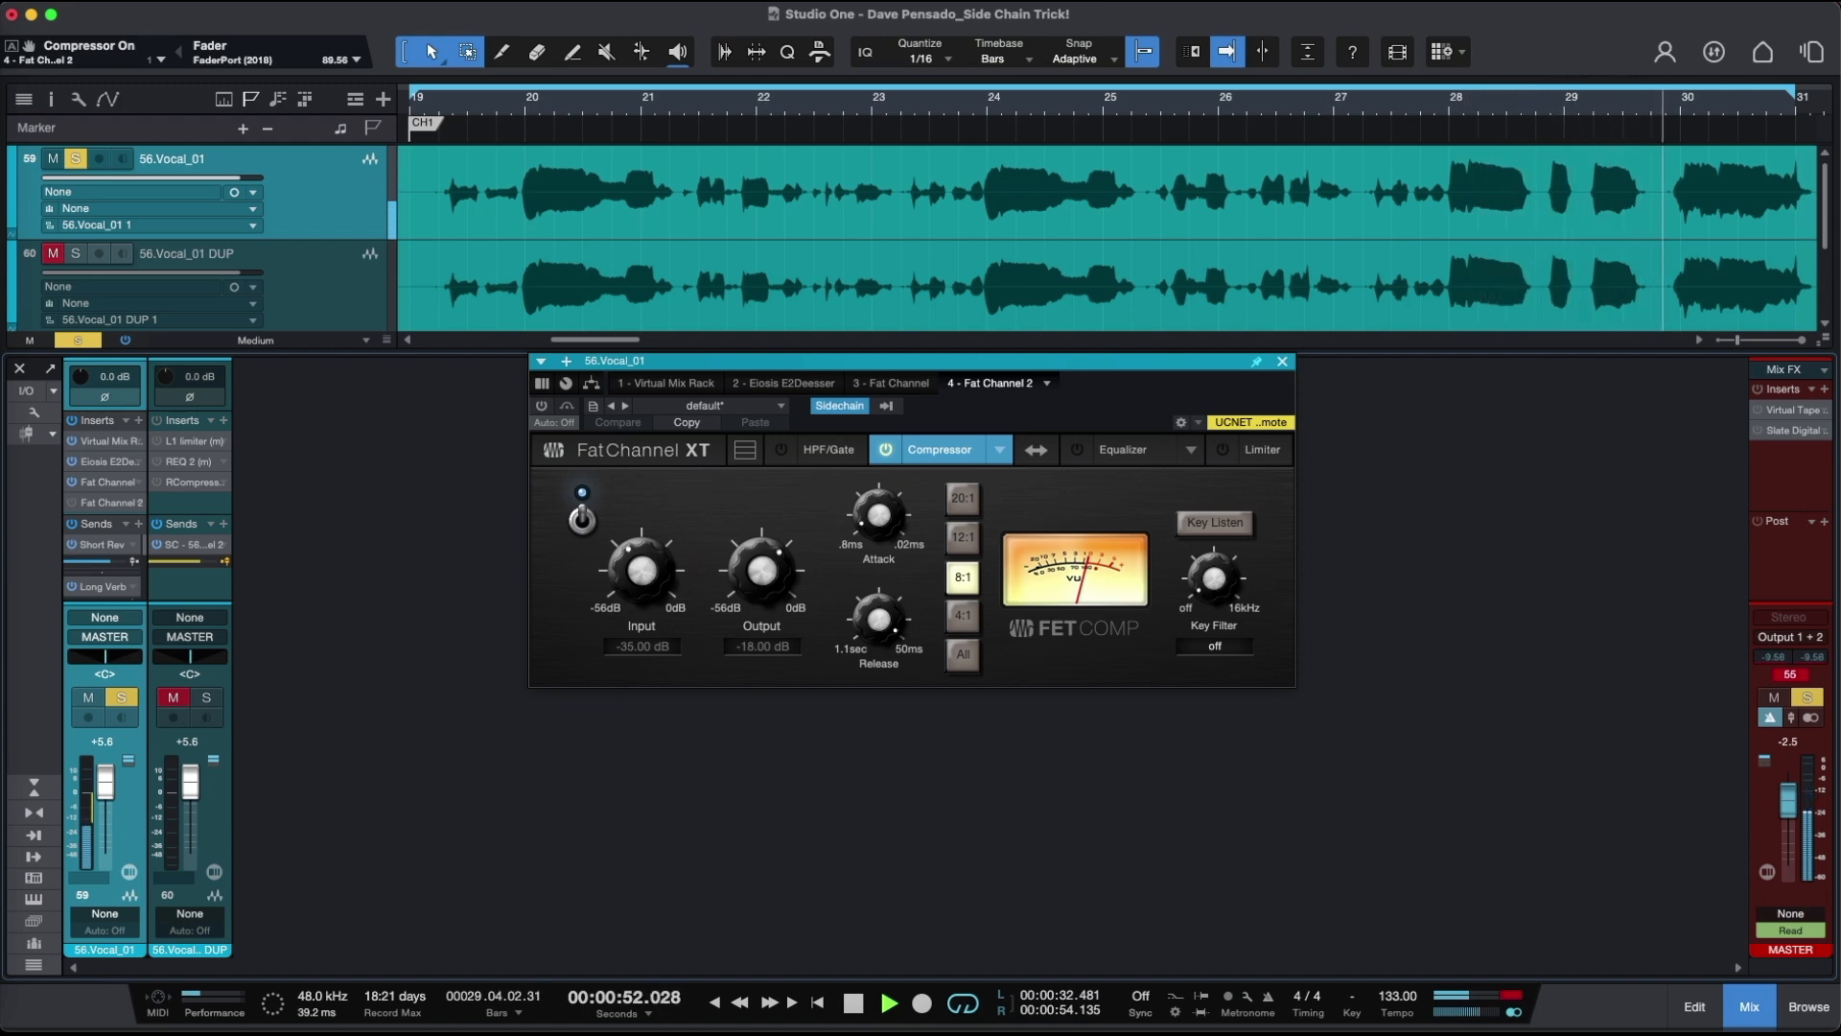
key(space)
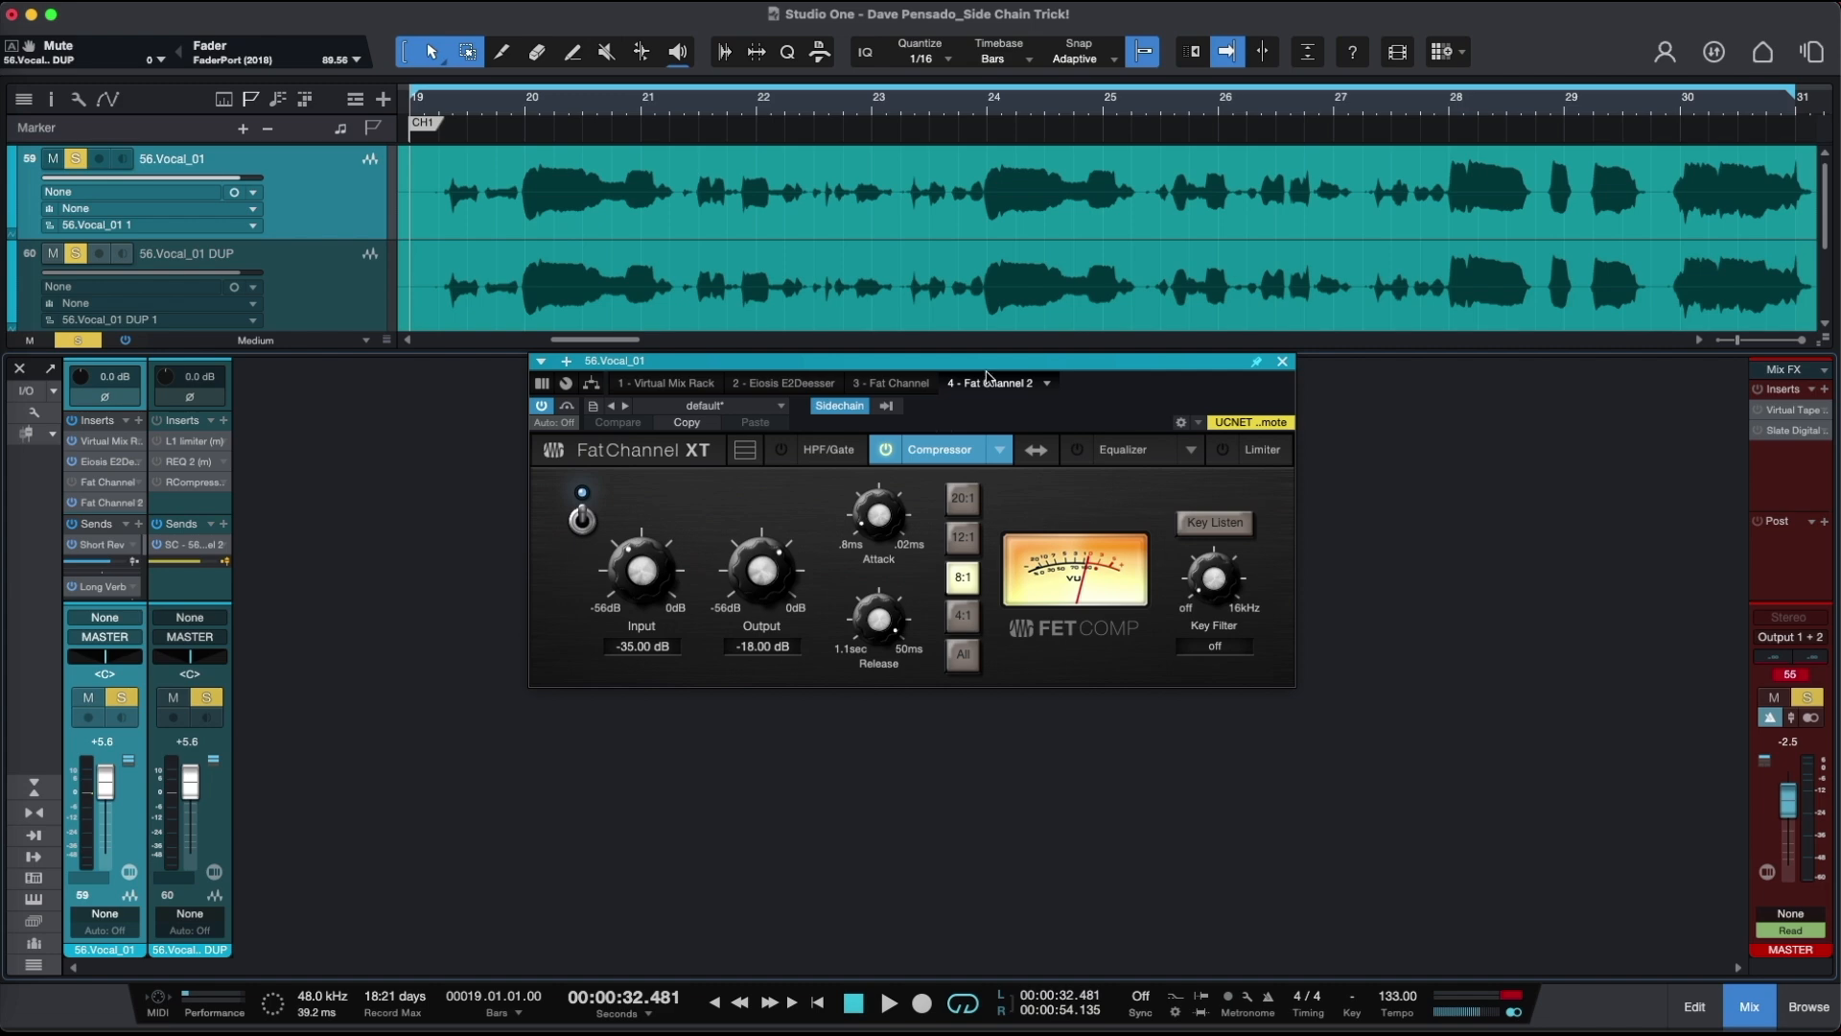
- Play both vocal tracks with Fat Channel 2 active, and play them again with the L1 limiter on 56.Vocal_01 DUP open
key(space)
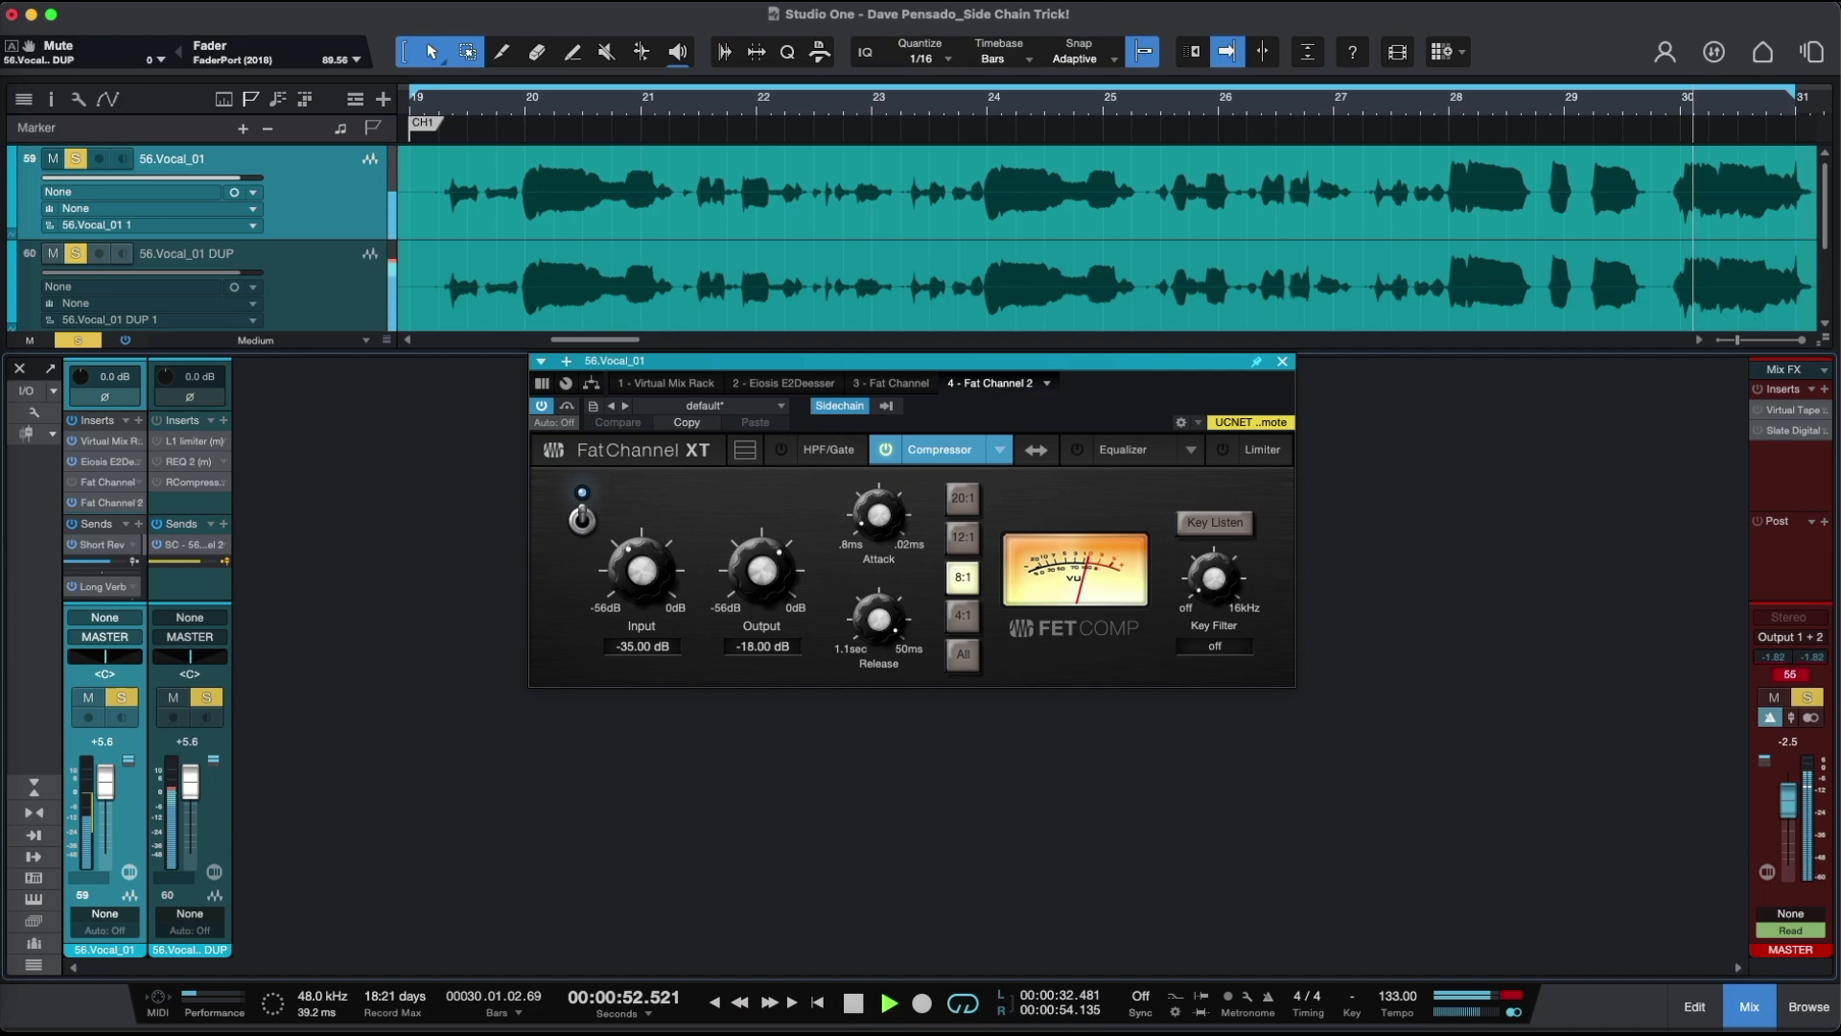
key(space)
click(212, 503)
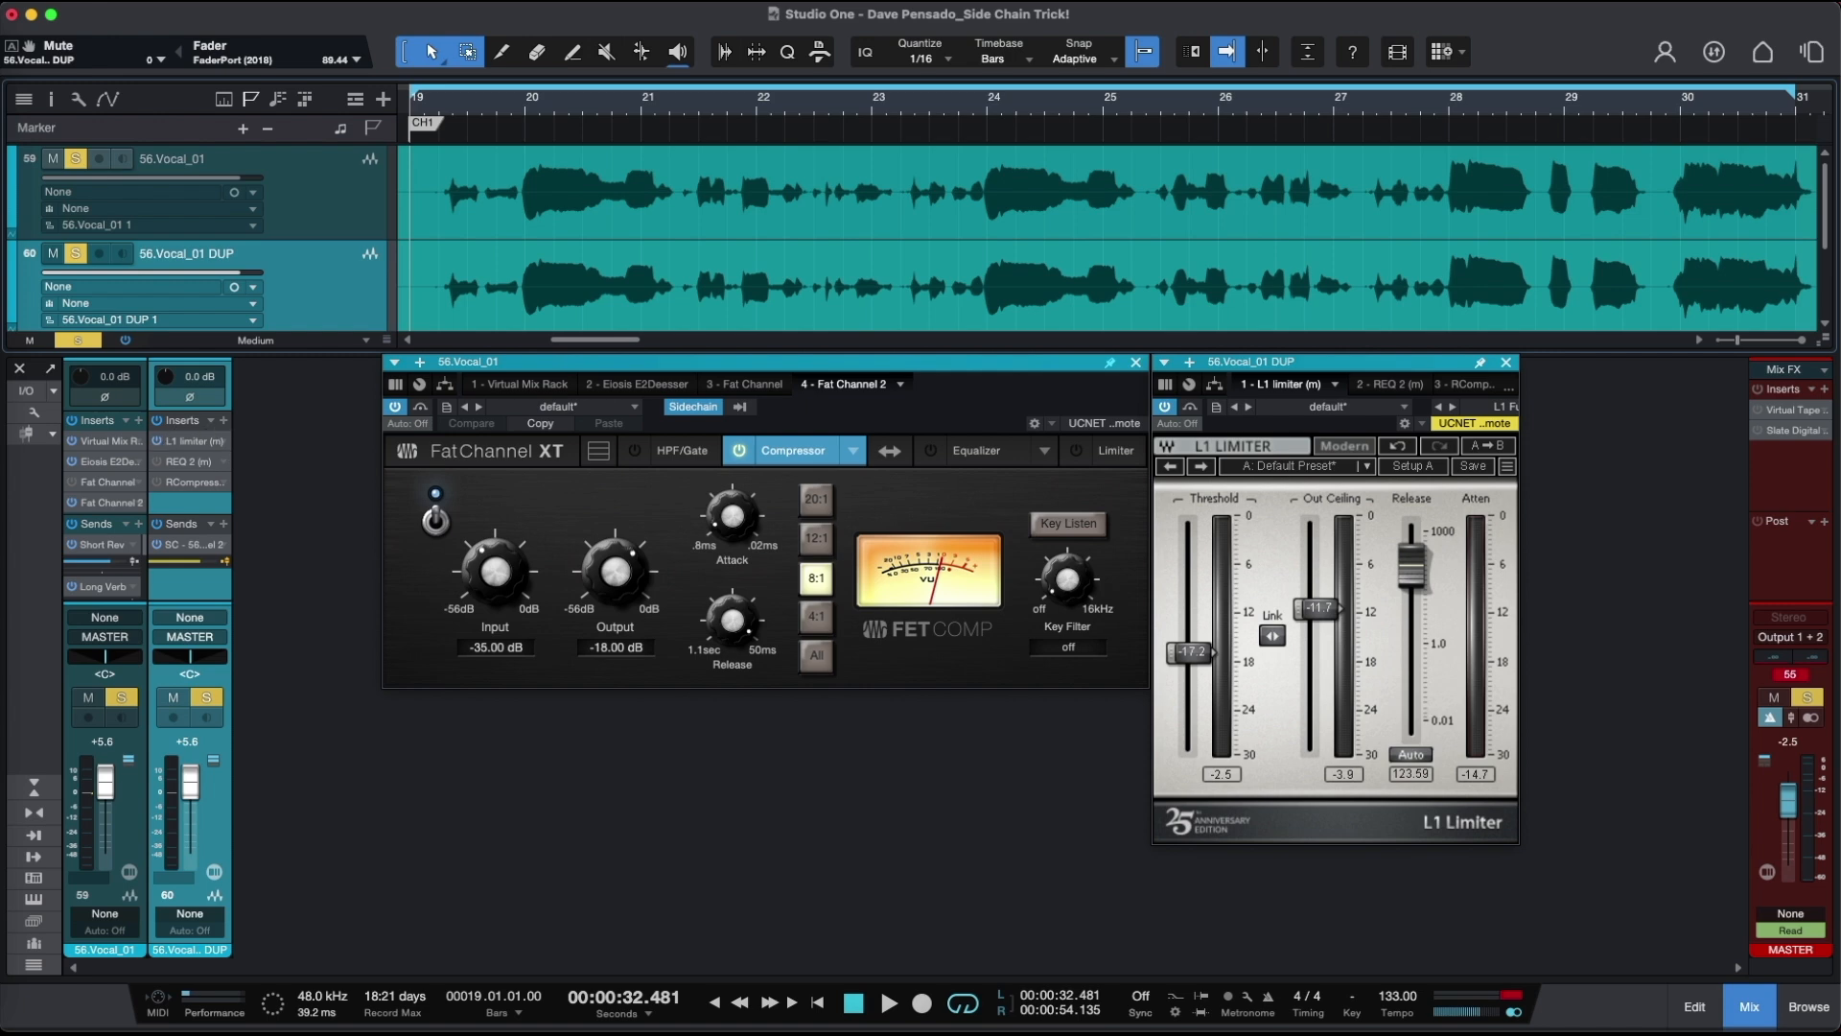
key(space)
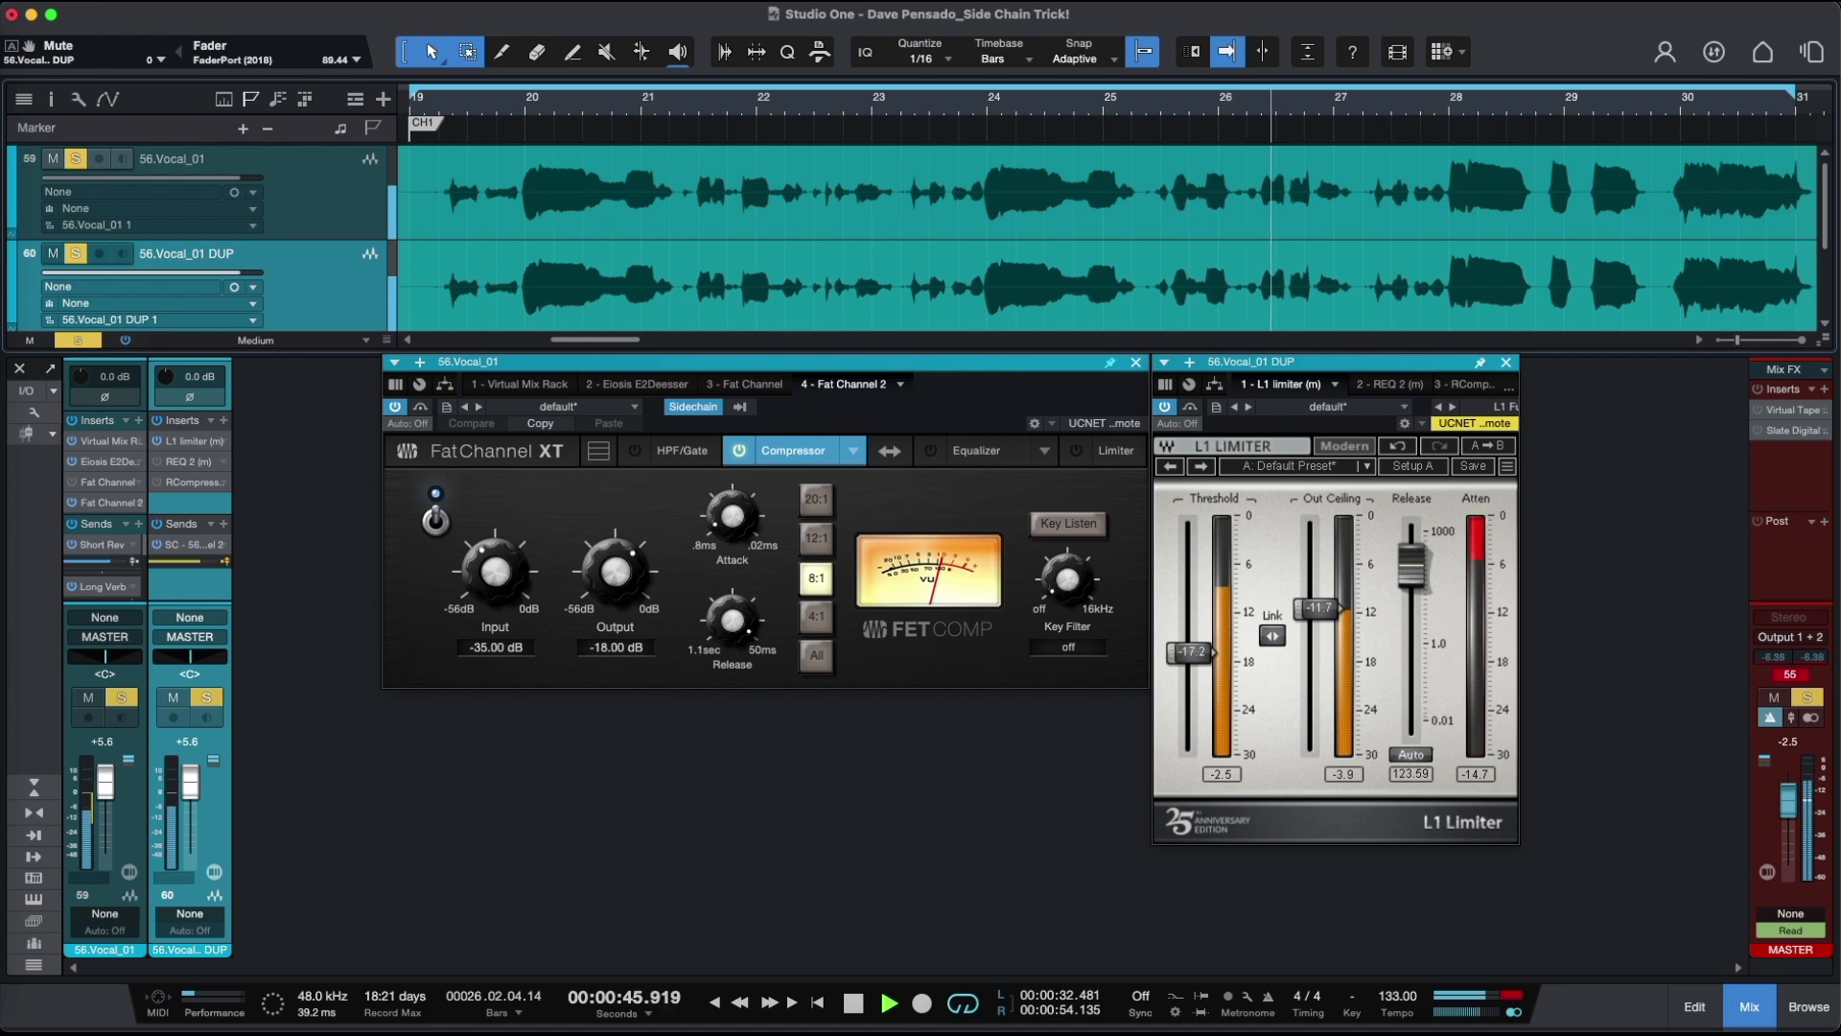
- Replay both vocal tracks with the L1 limiter on 56.Vocal_01 DUP open to audition its effect
key(space)
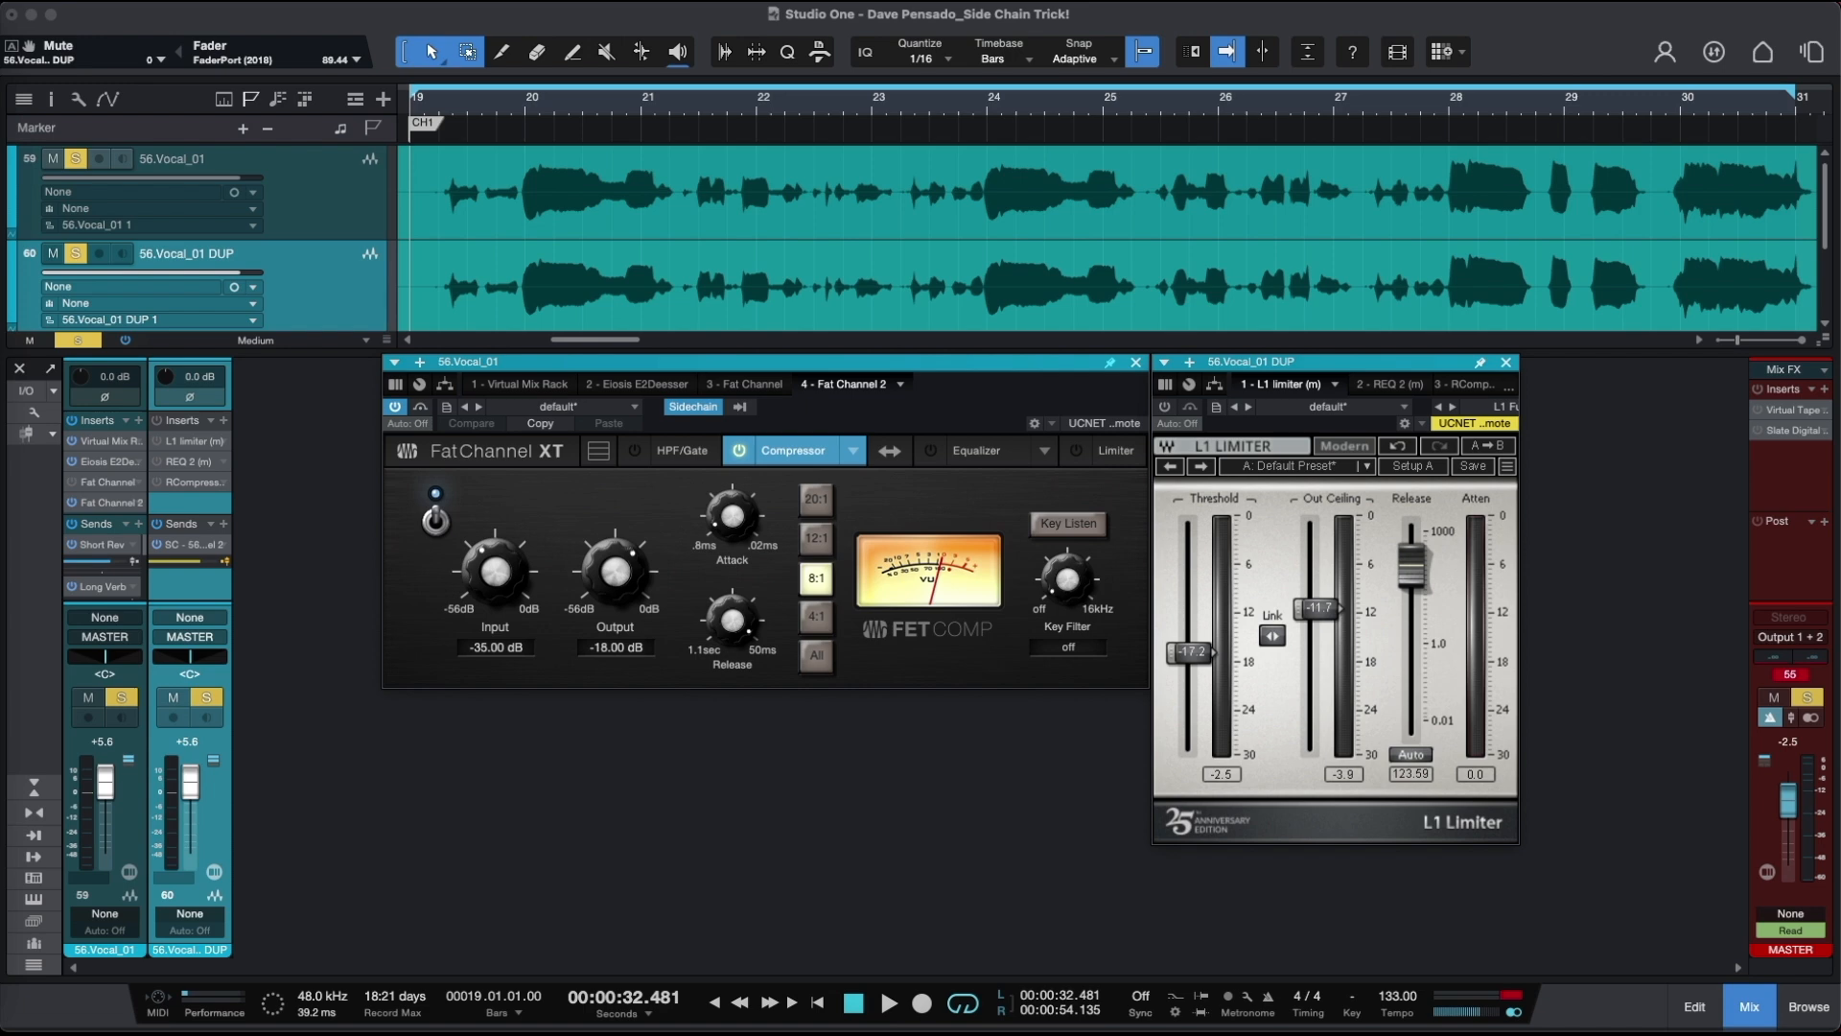
key(space)
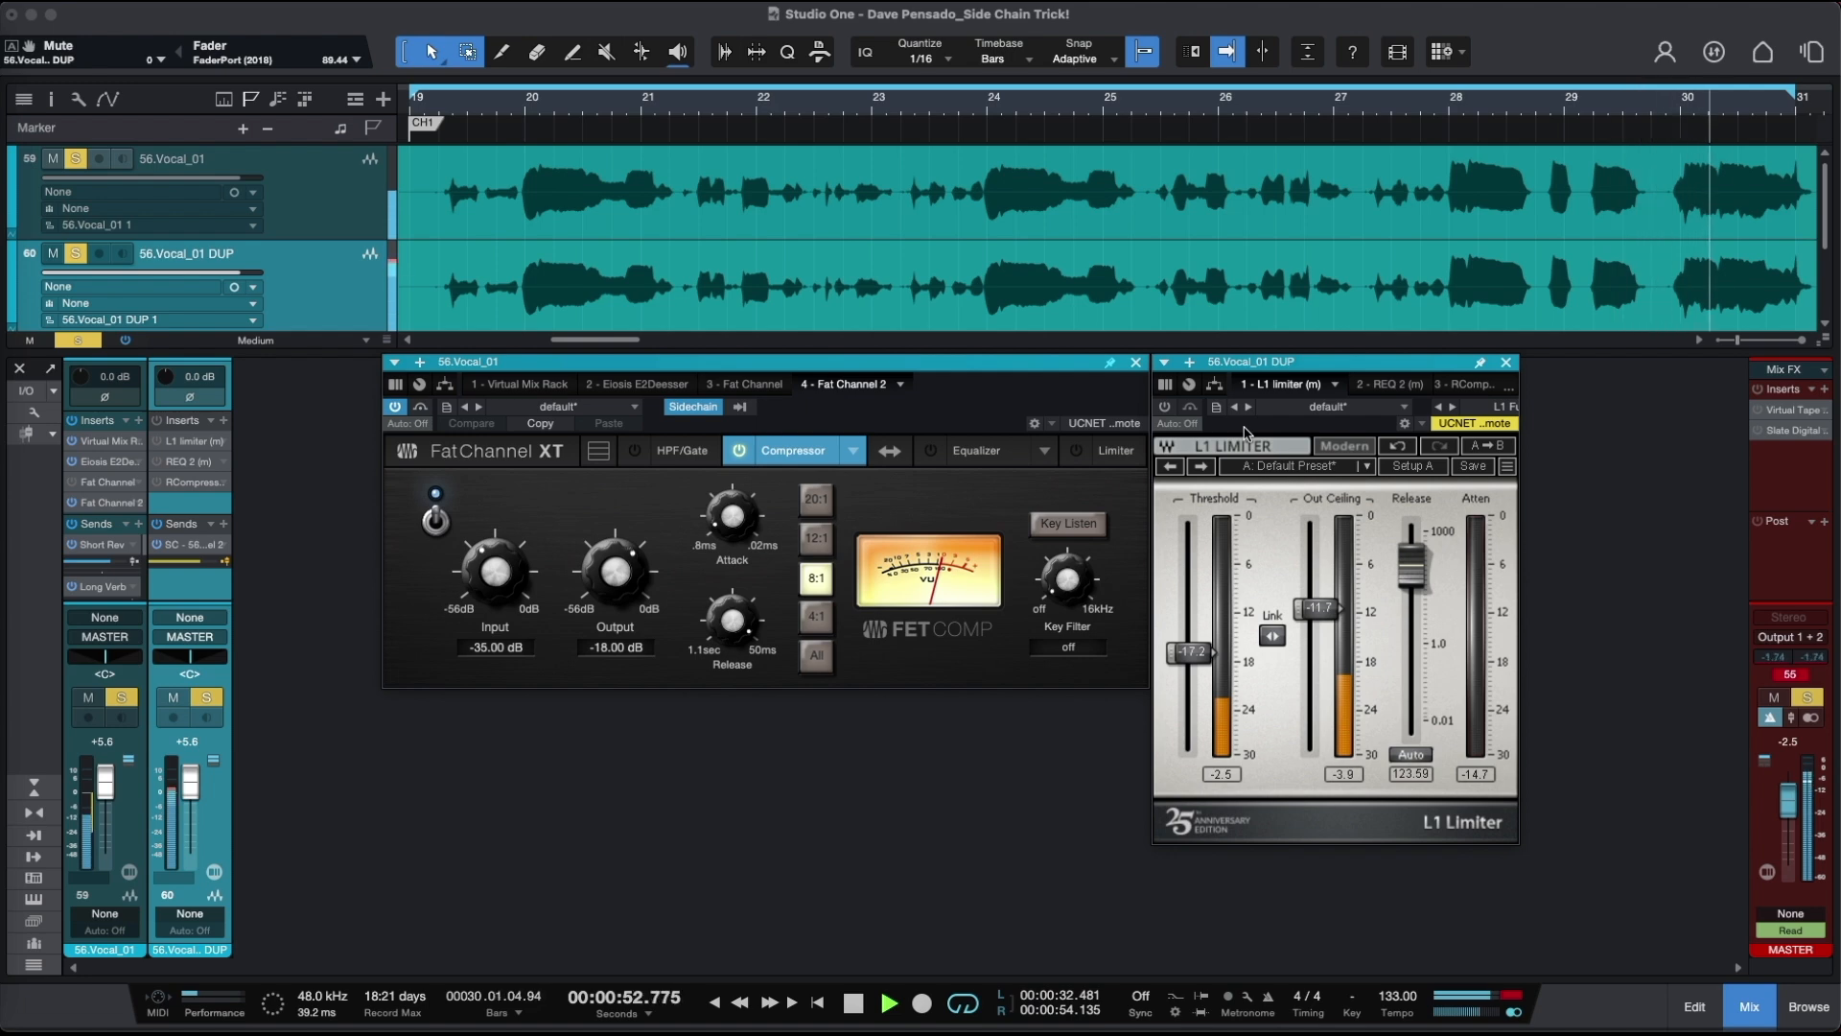
key(space)
- Open the REQ 2 equalizer on 56.Vocal_01 DUP and play both vocal tracks through it
click(1390, 384)
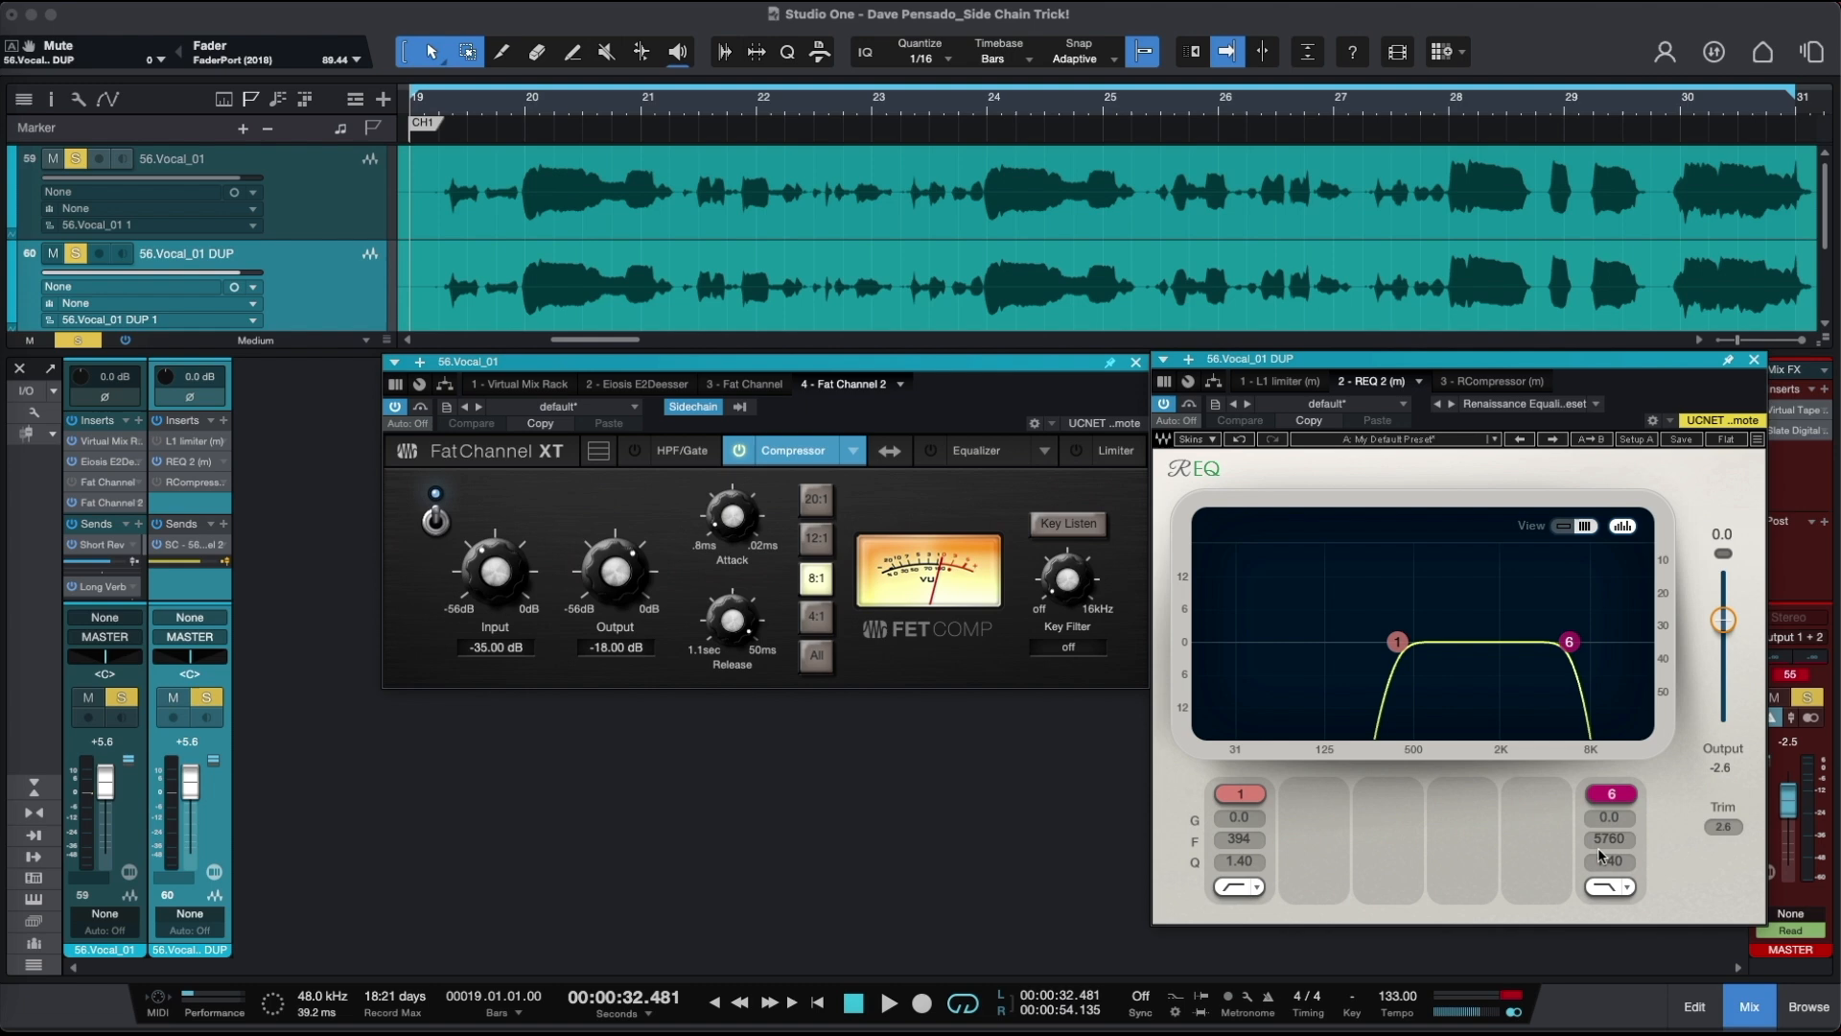
key(space)
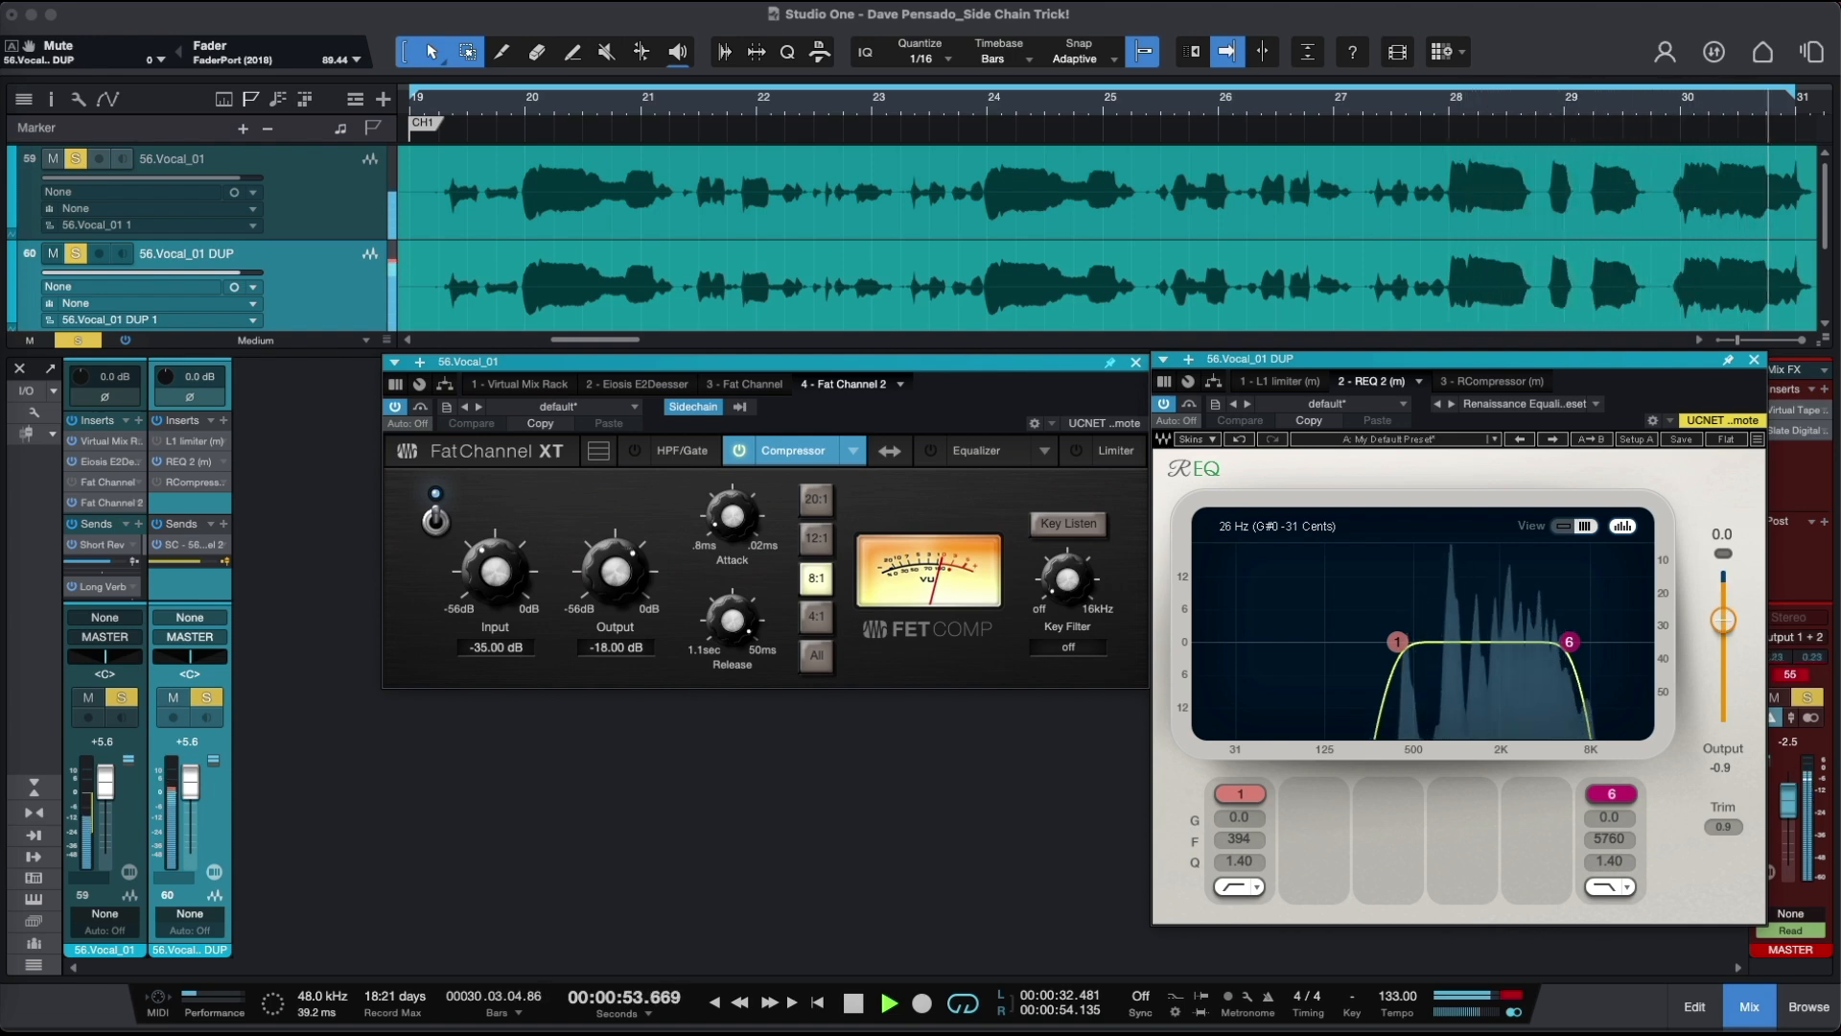
key(space)
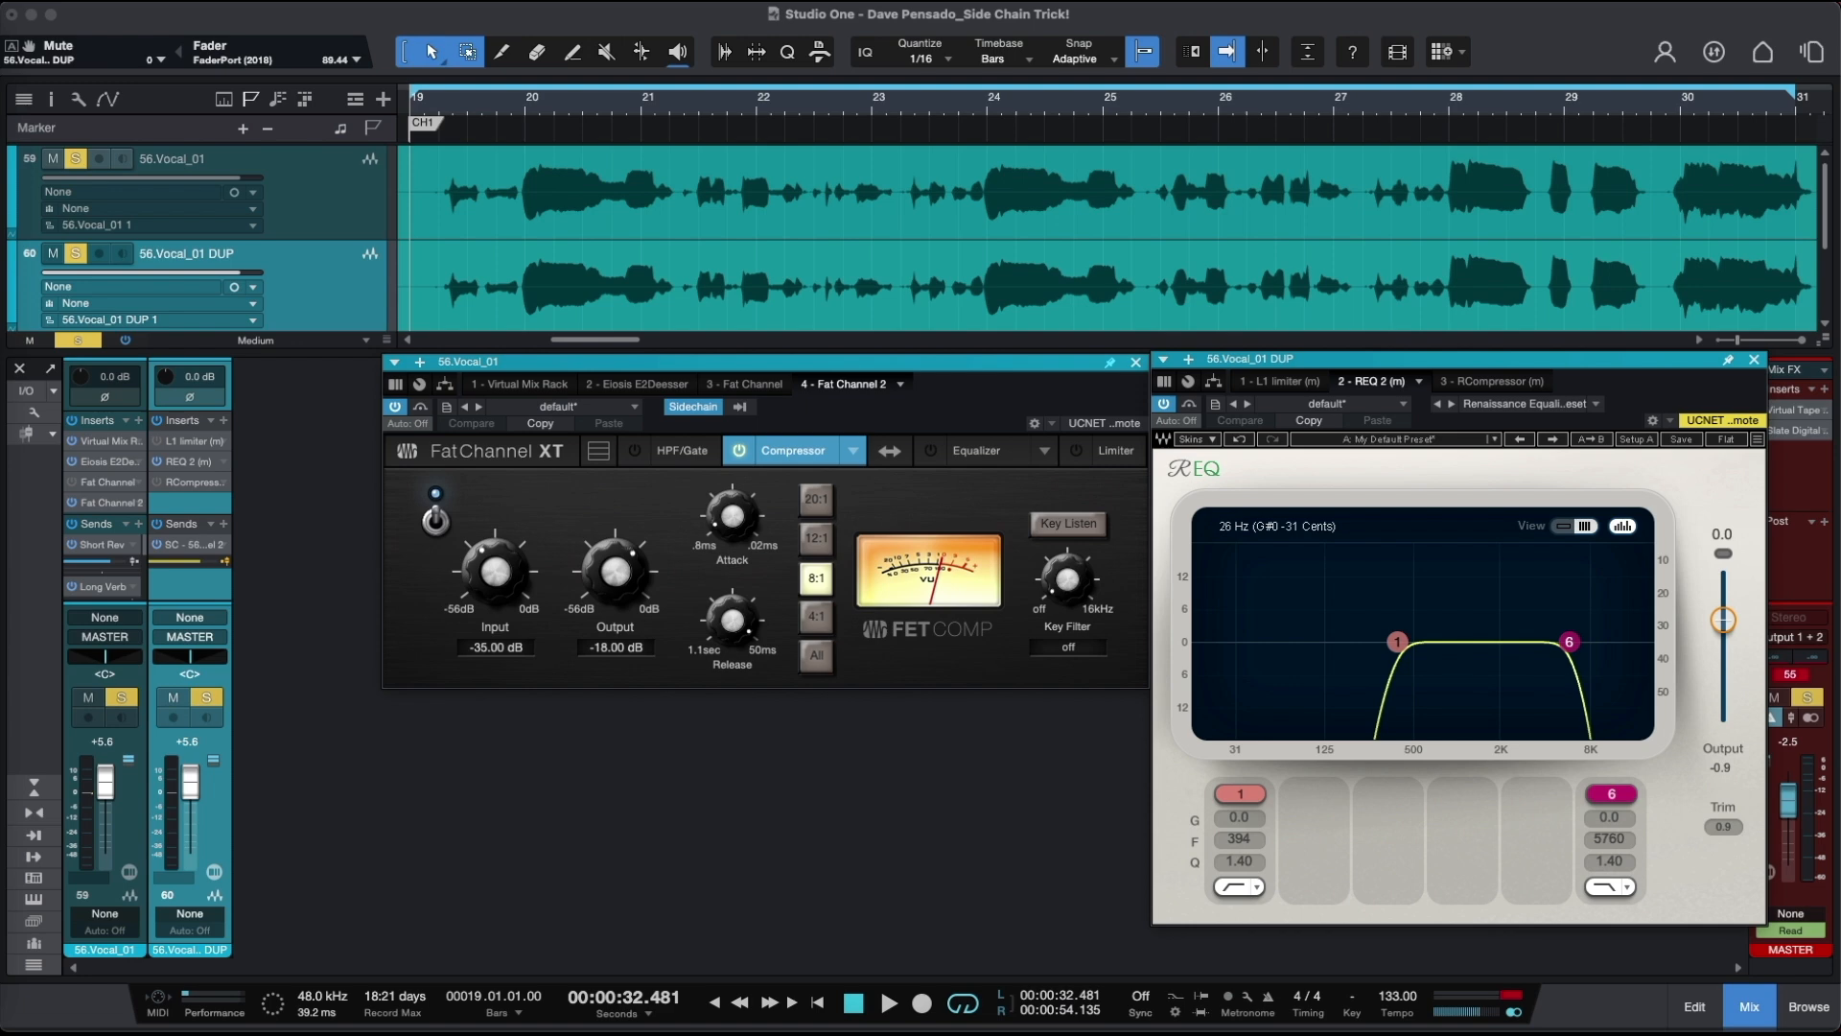
- Open the RCompressor on 56.Vocal_01 DUP and audition both vocal tracks with it
key(space)
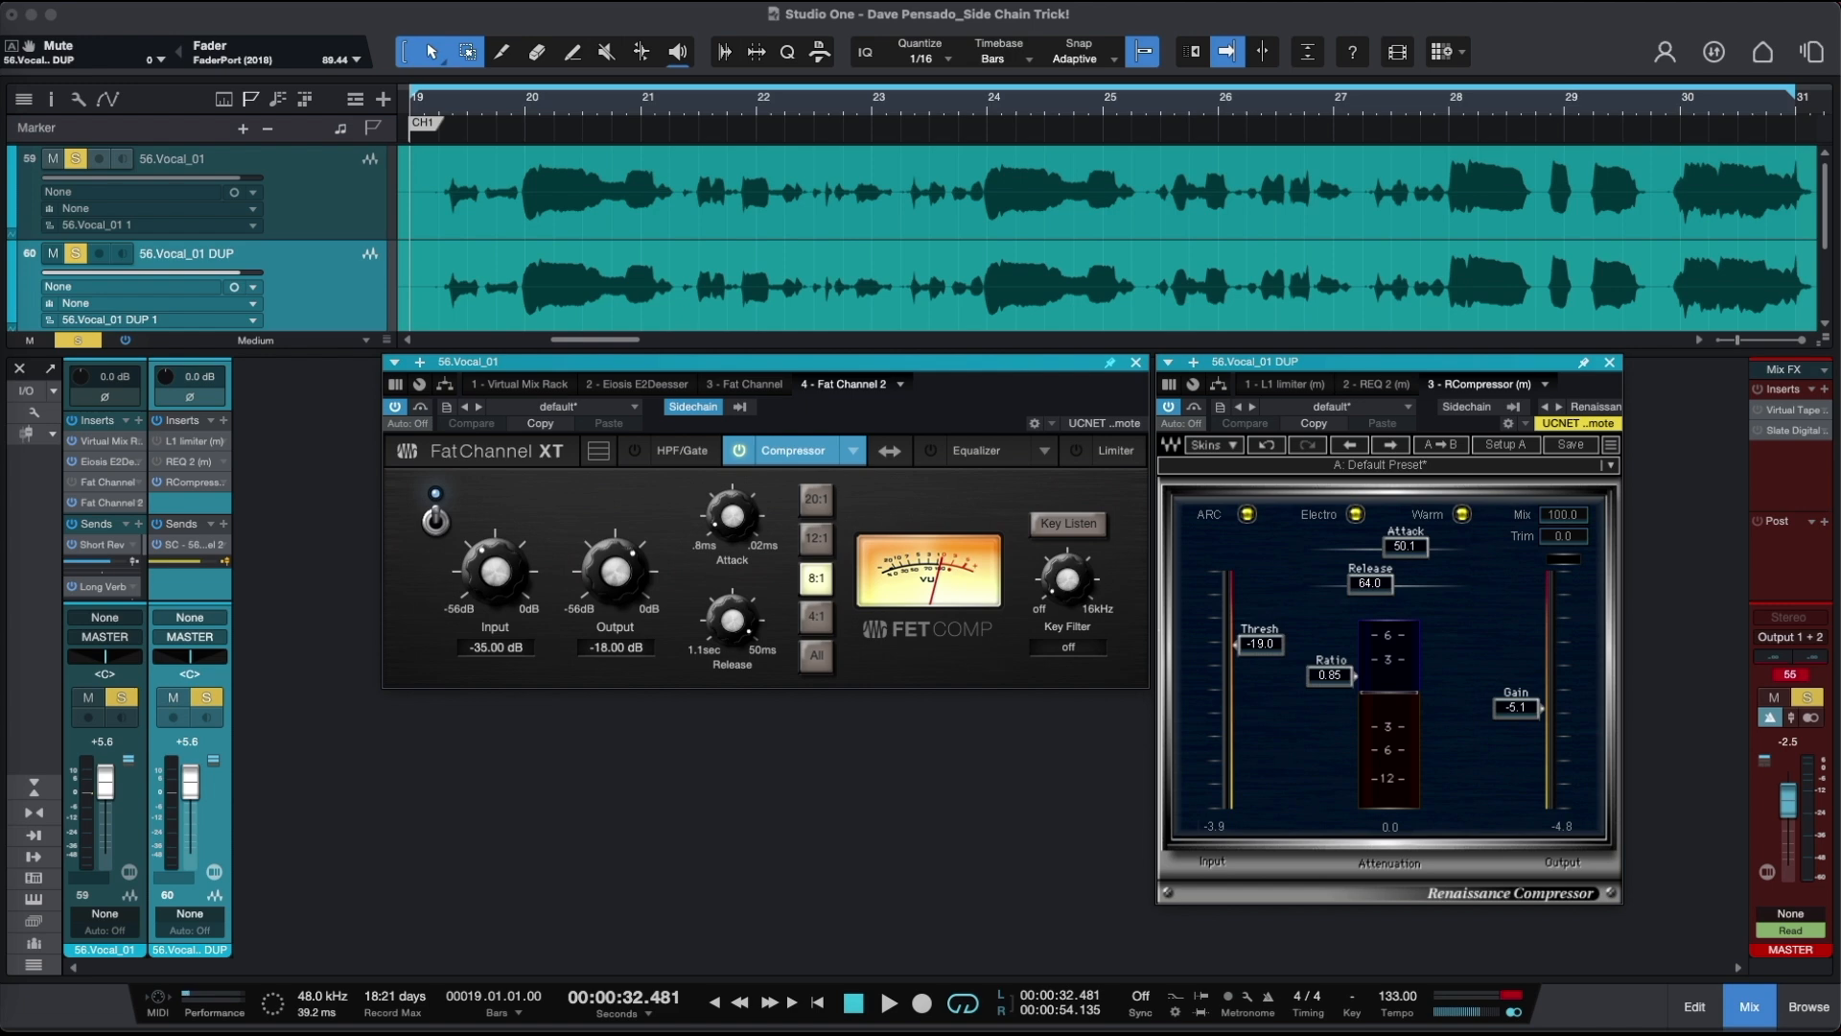
key(space)
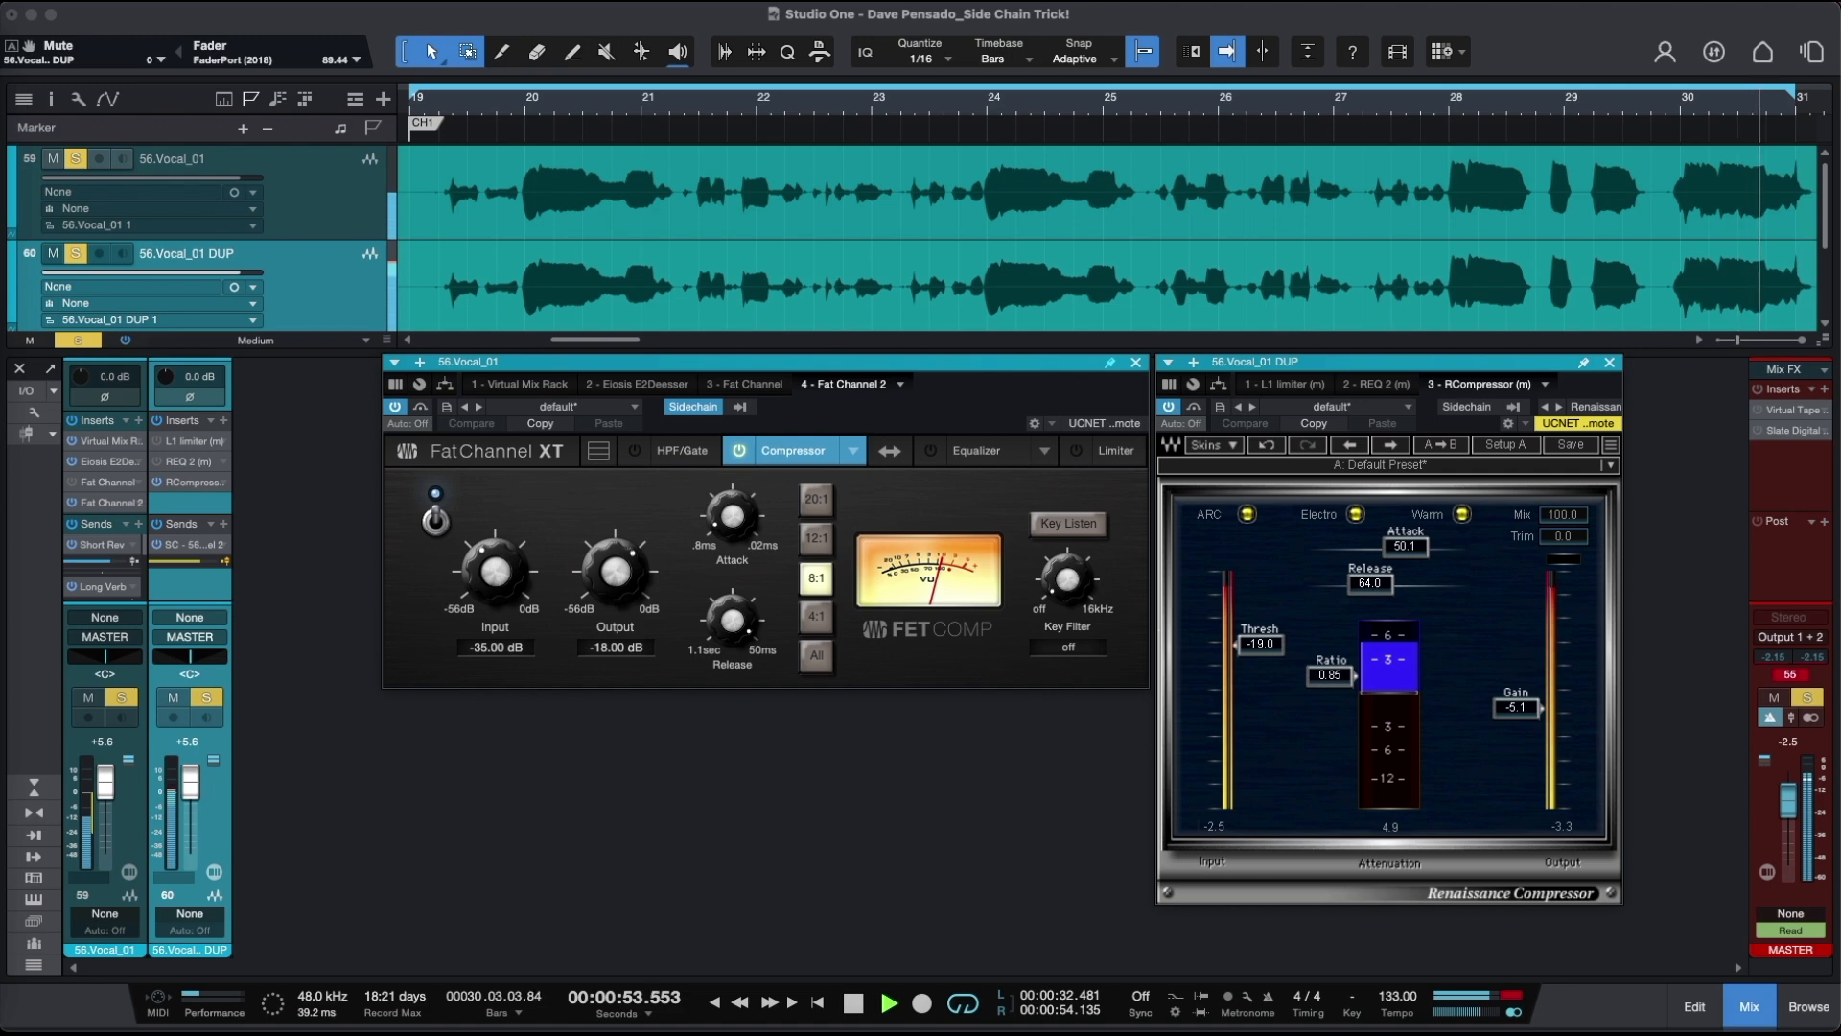
key(space)
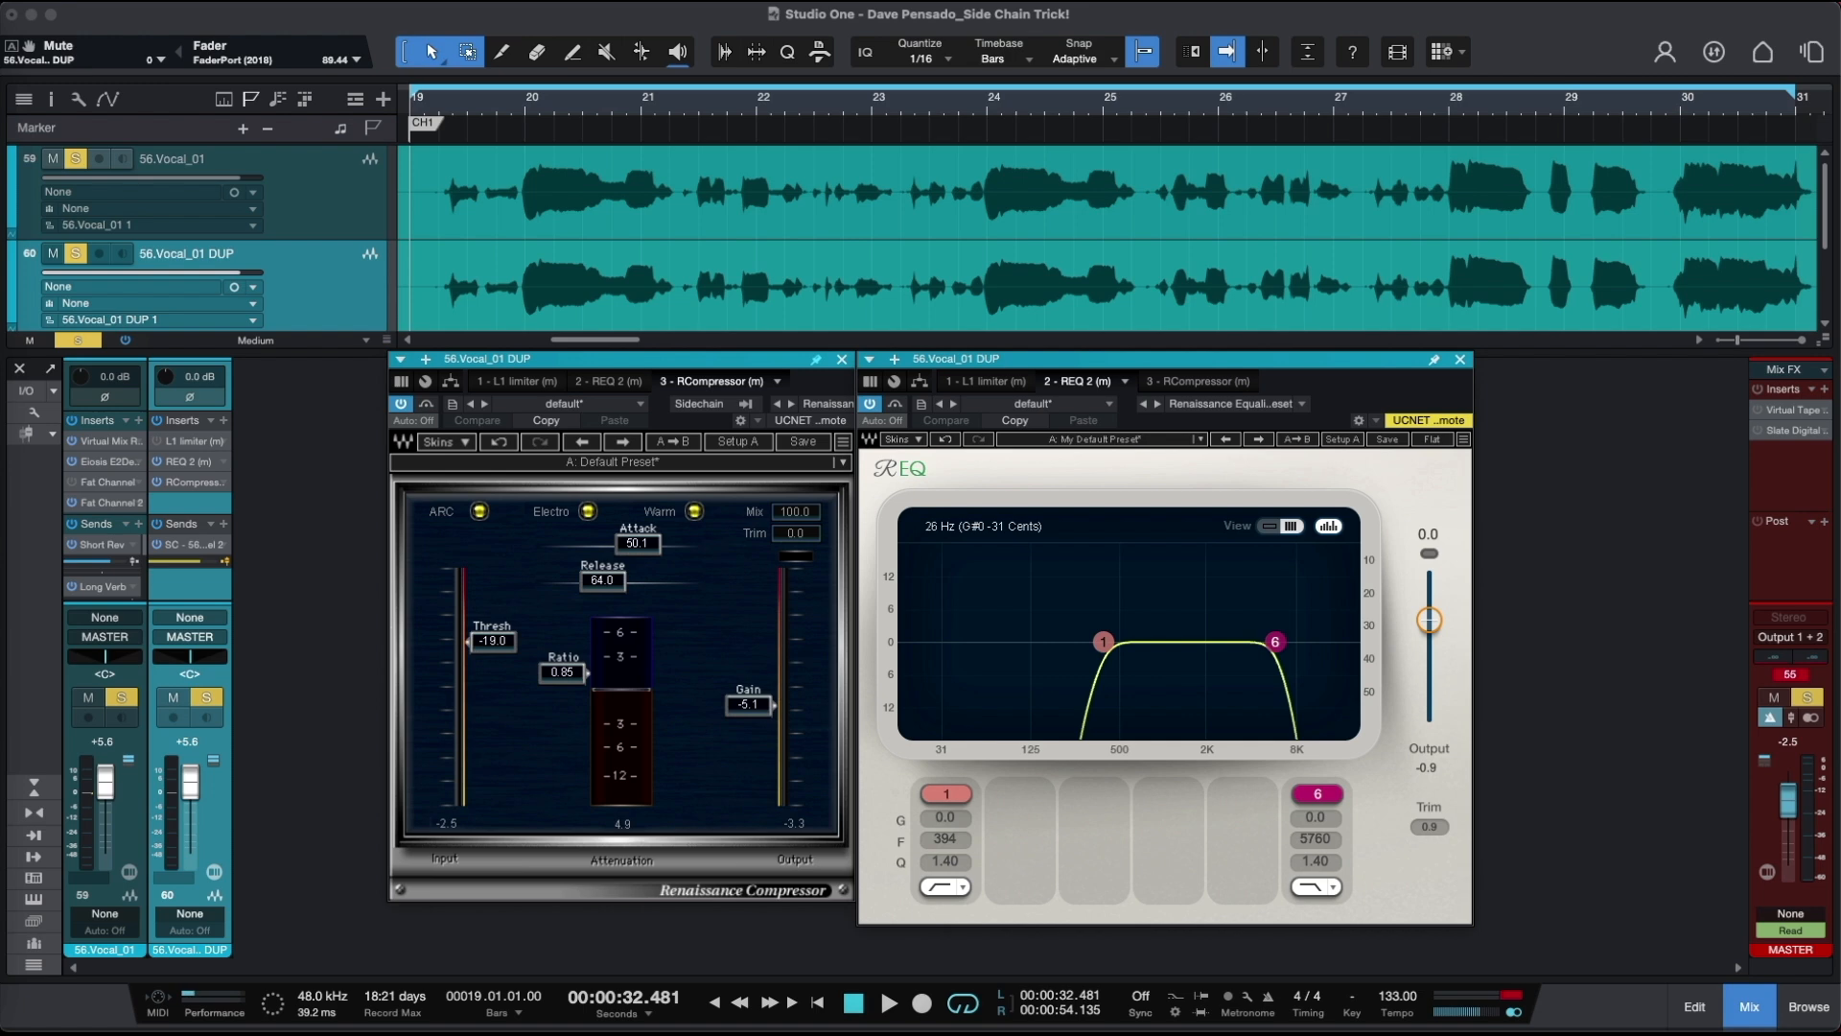
key(space)
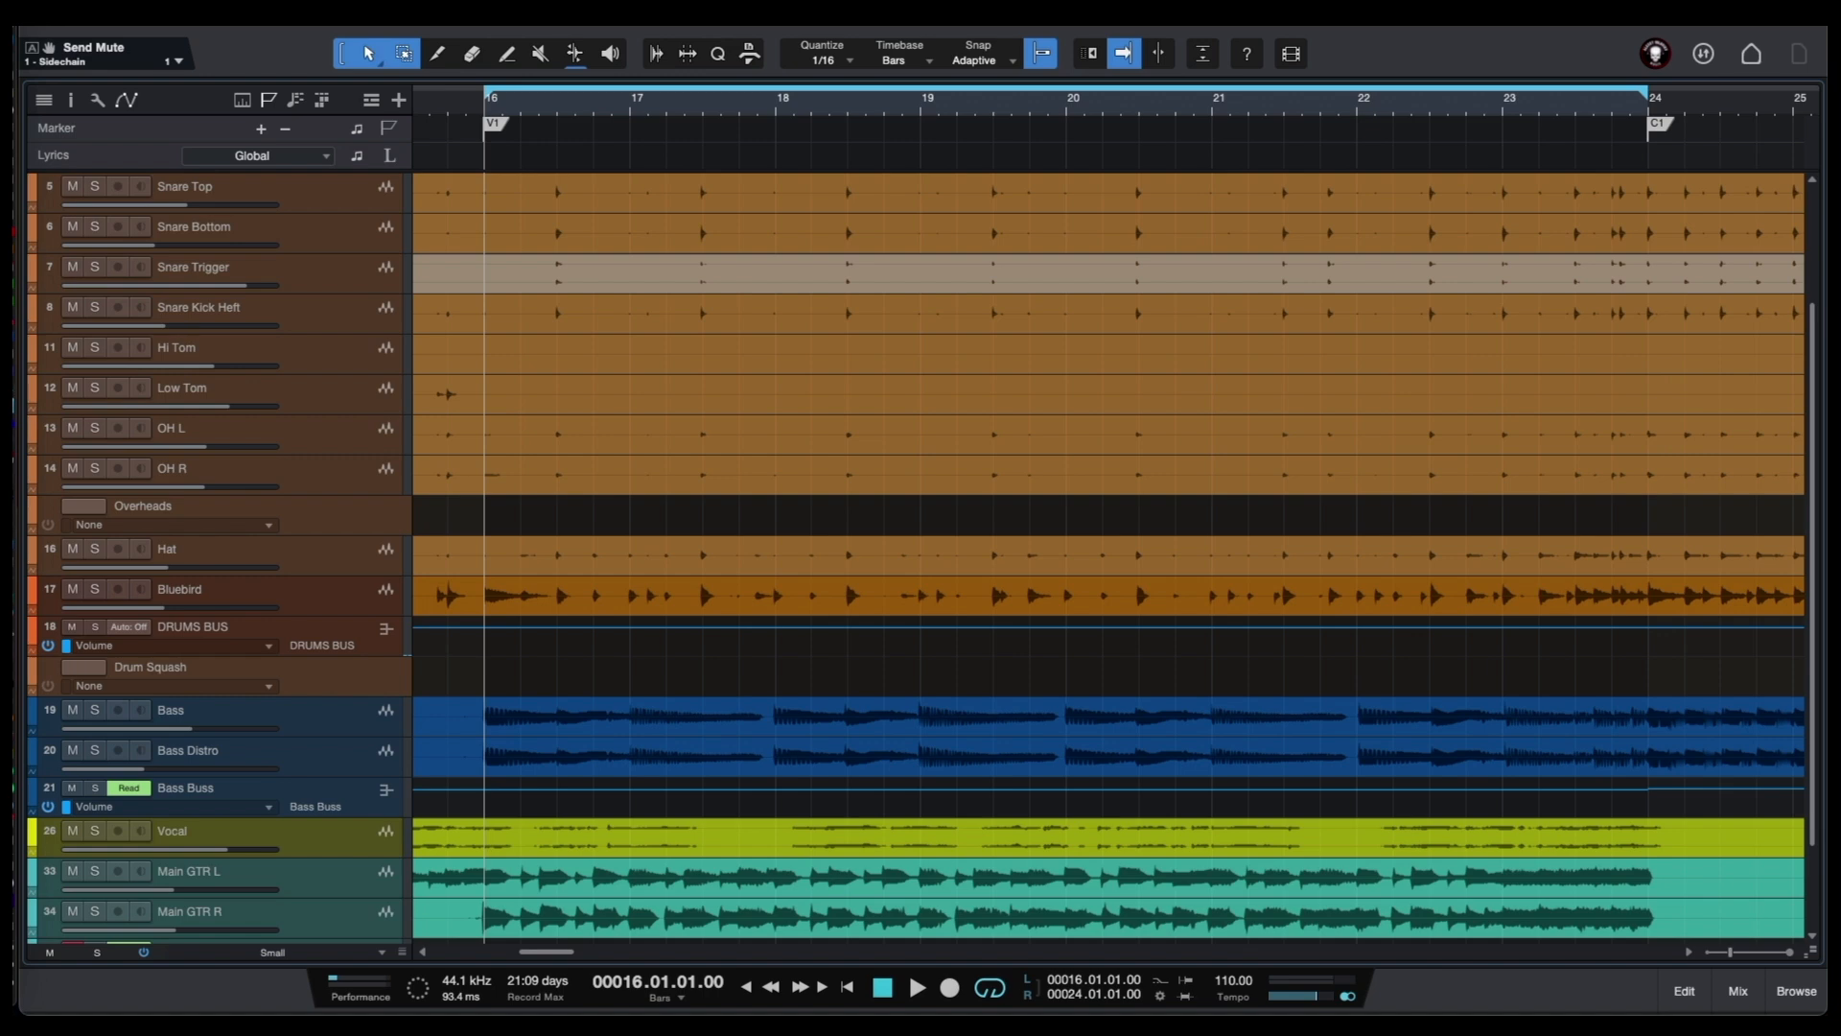
- Check the sidechain source of Trackspacer on Main GTR Buss, and solo Main GTR Buss together with DRUMS BUS
key(space)
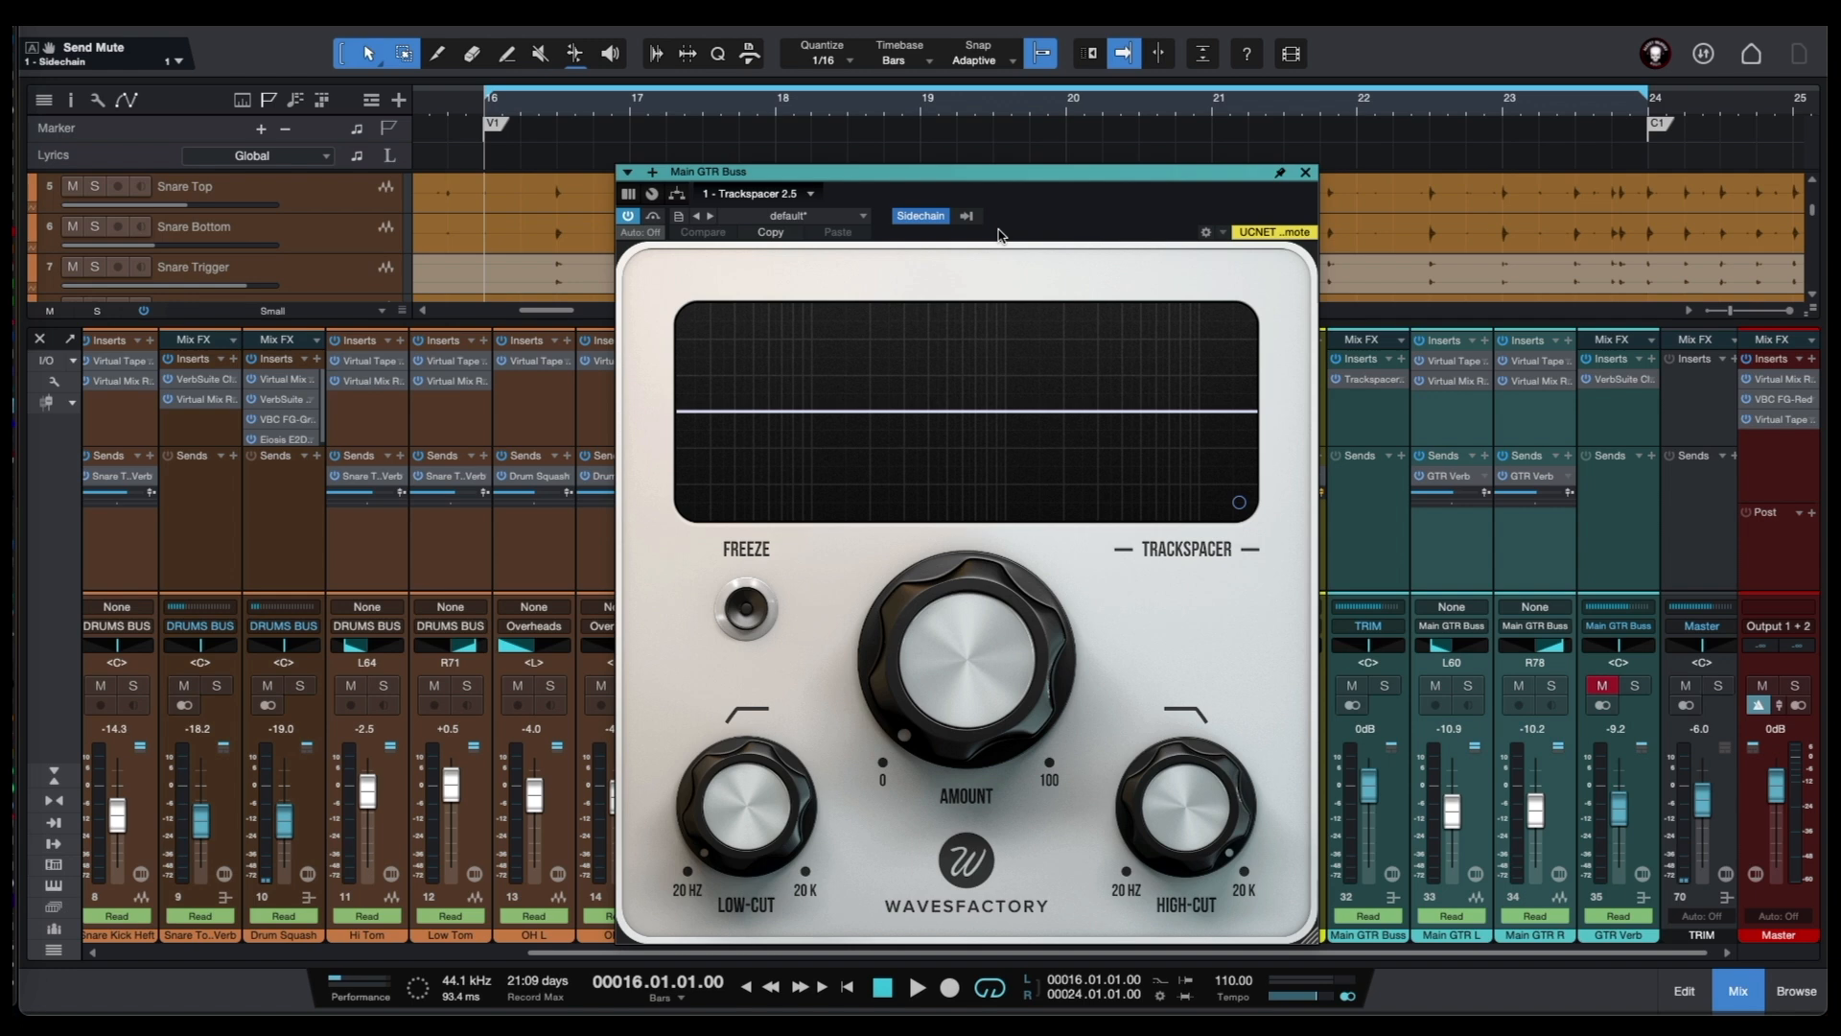
click(967, 217)
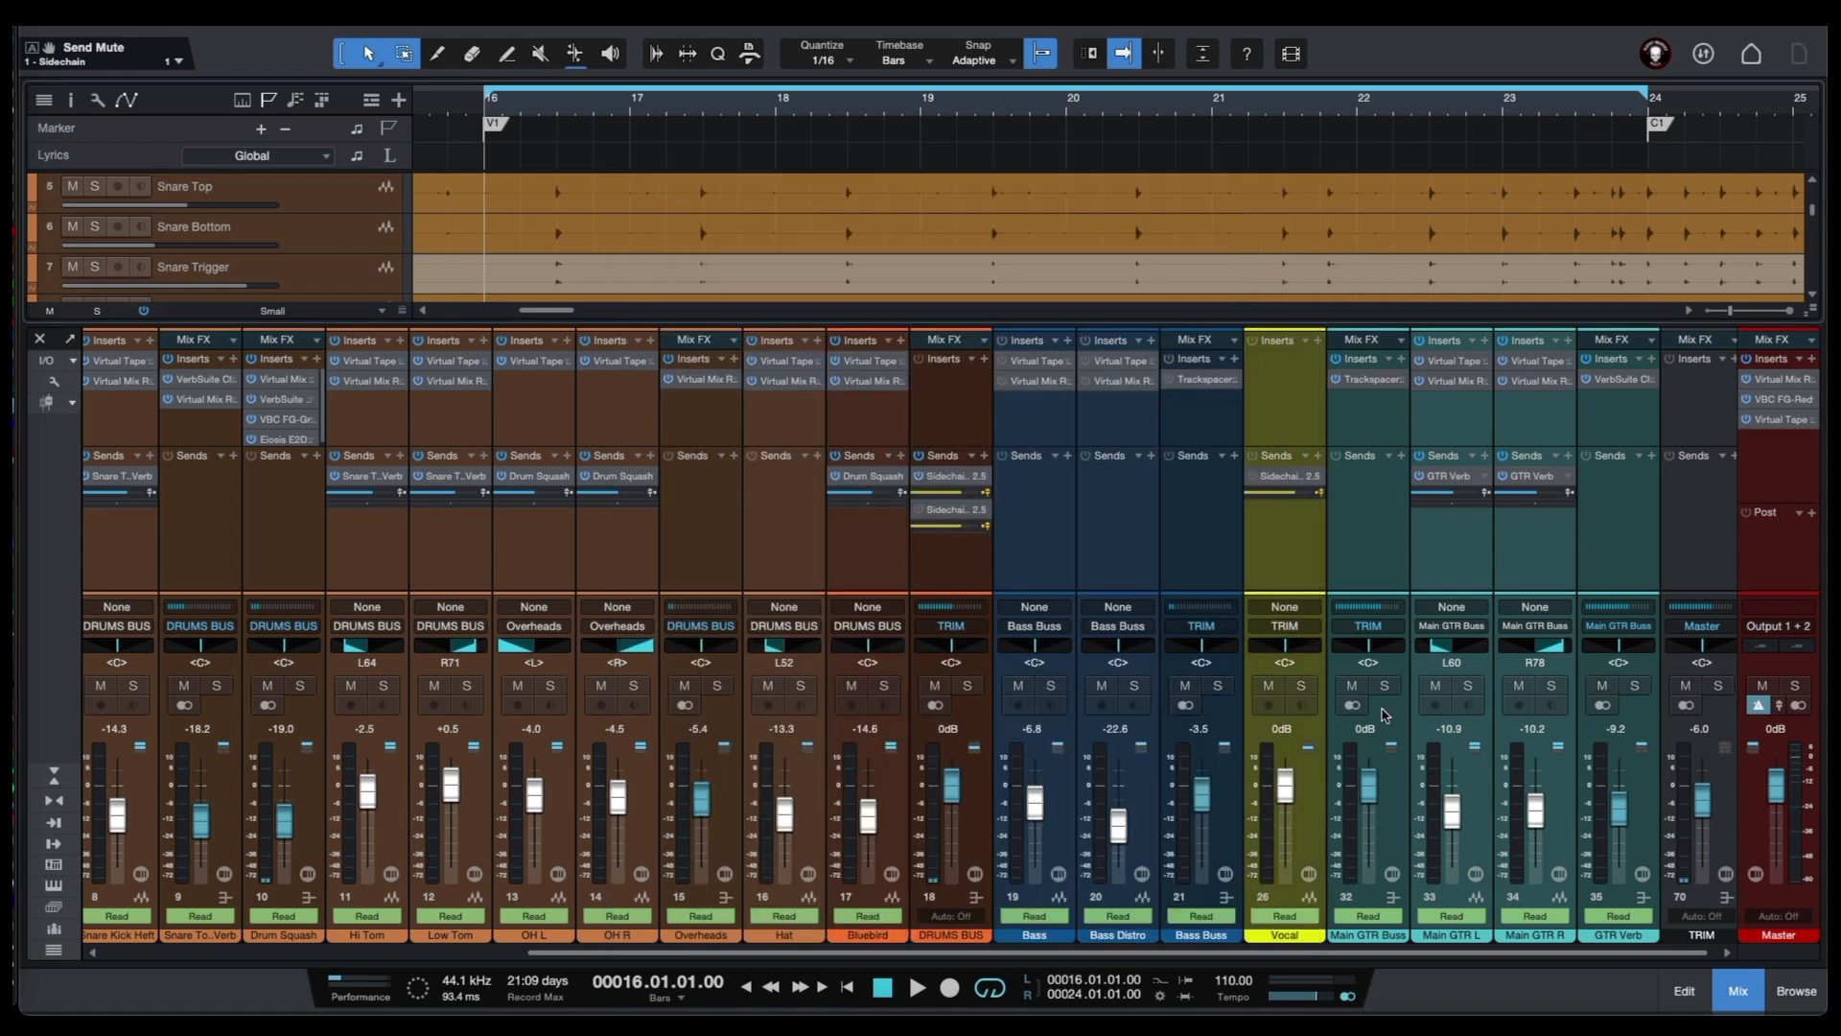
click(1385, 686)
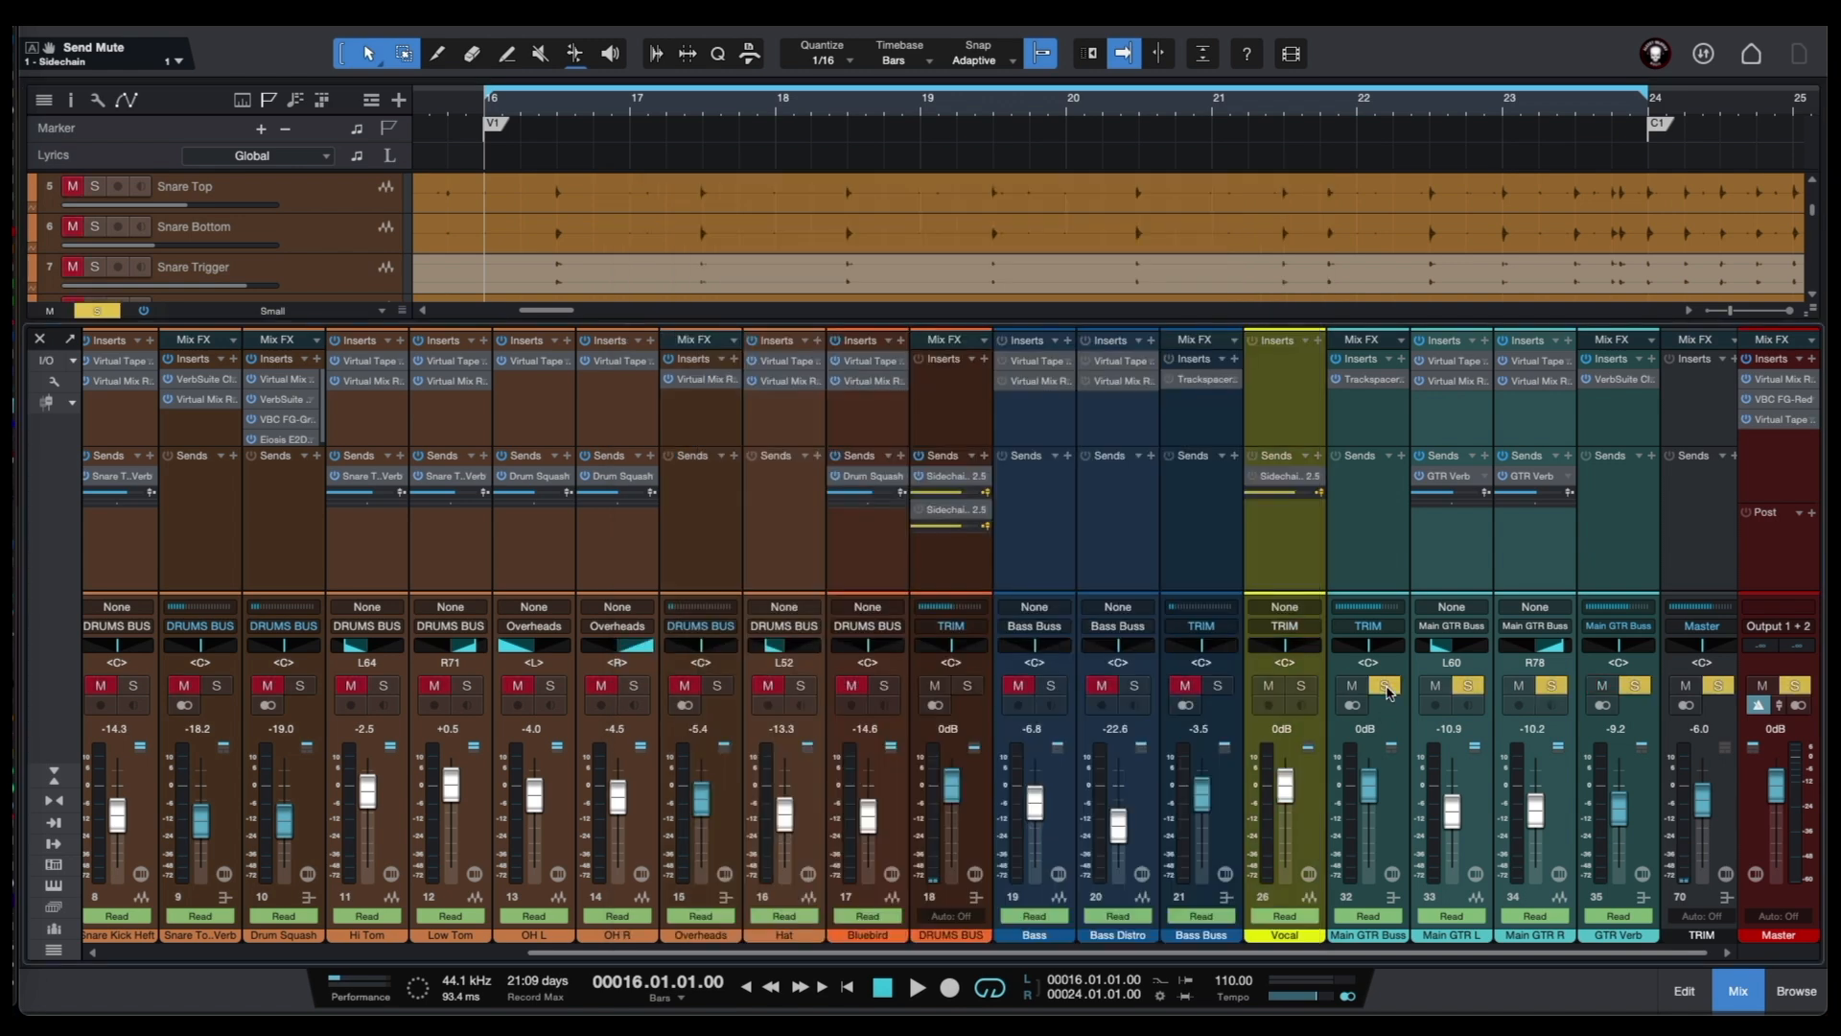
click(969, 687)
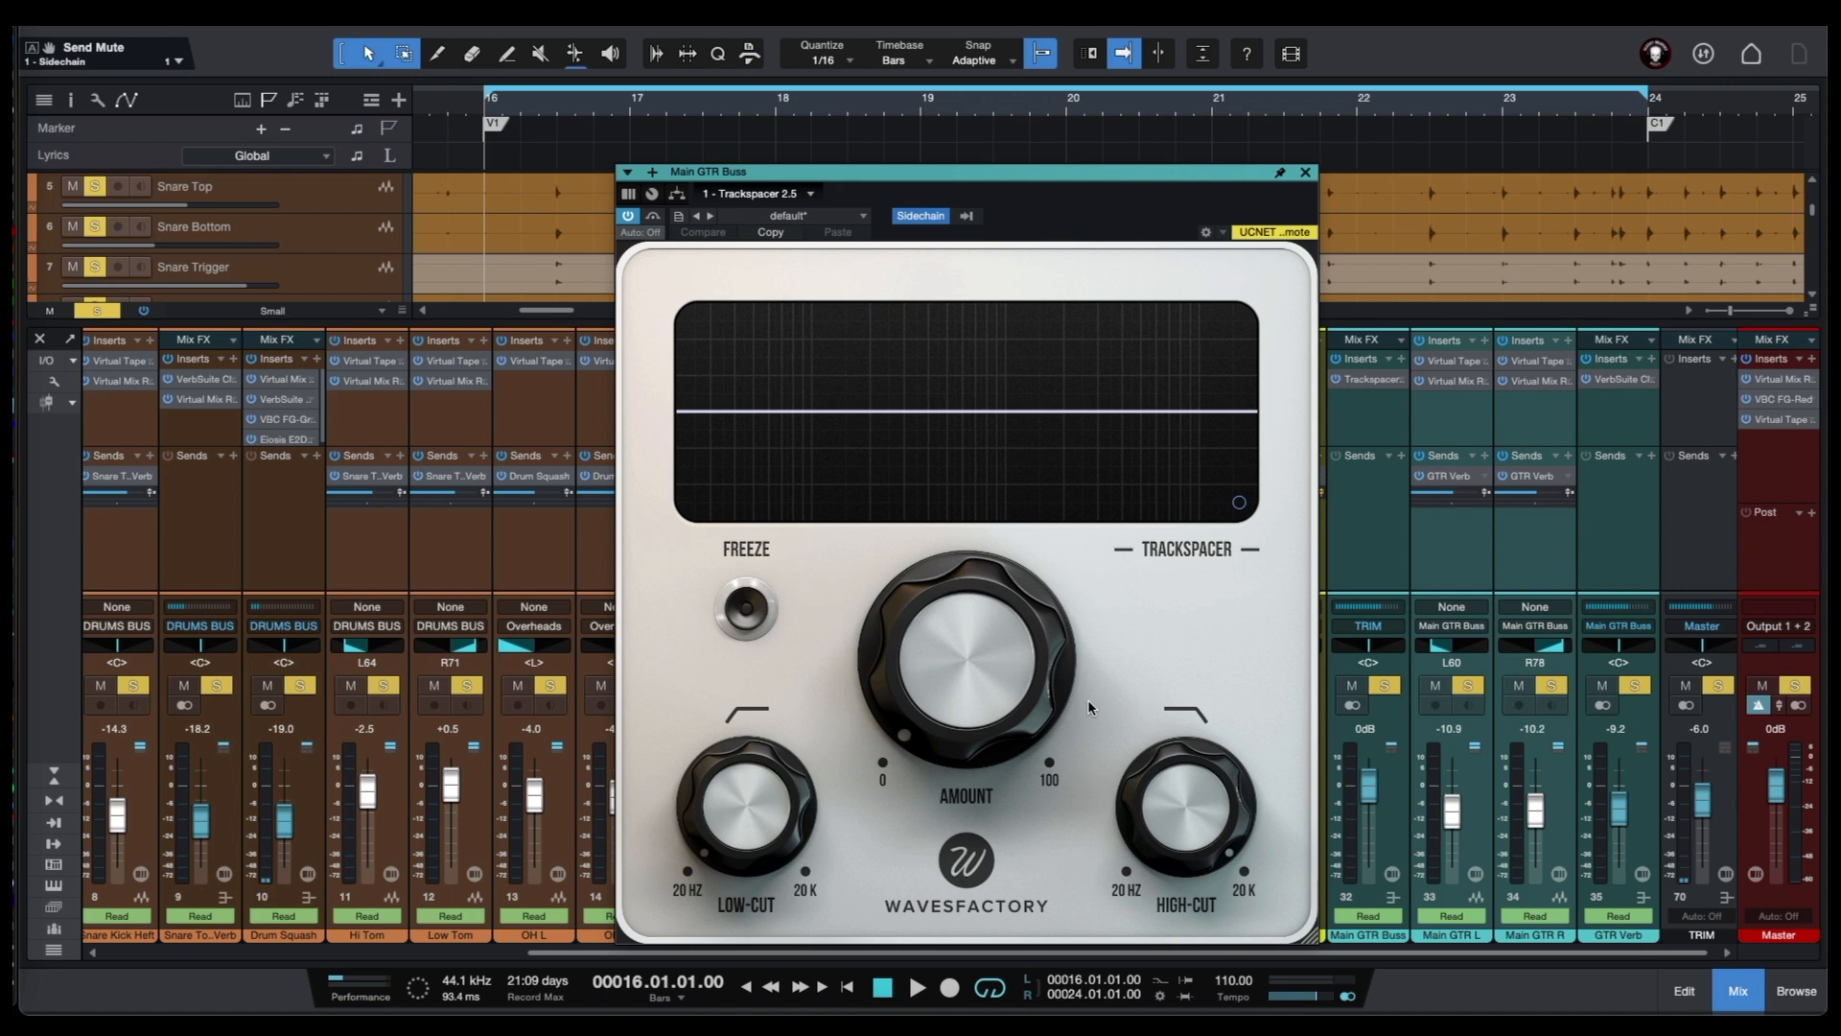
- During playback, sweep the Trackspacer amount on Main GTR Buss up to about 60% and settle it at 10%
key(space)
drag(954, 714, 942, 641)
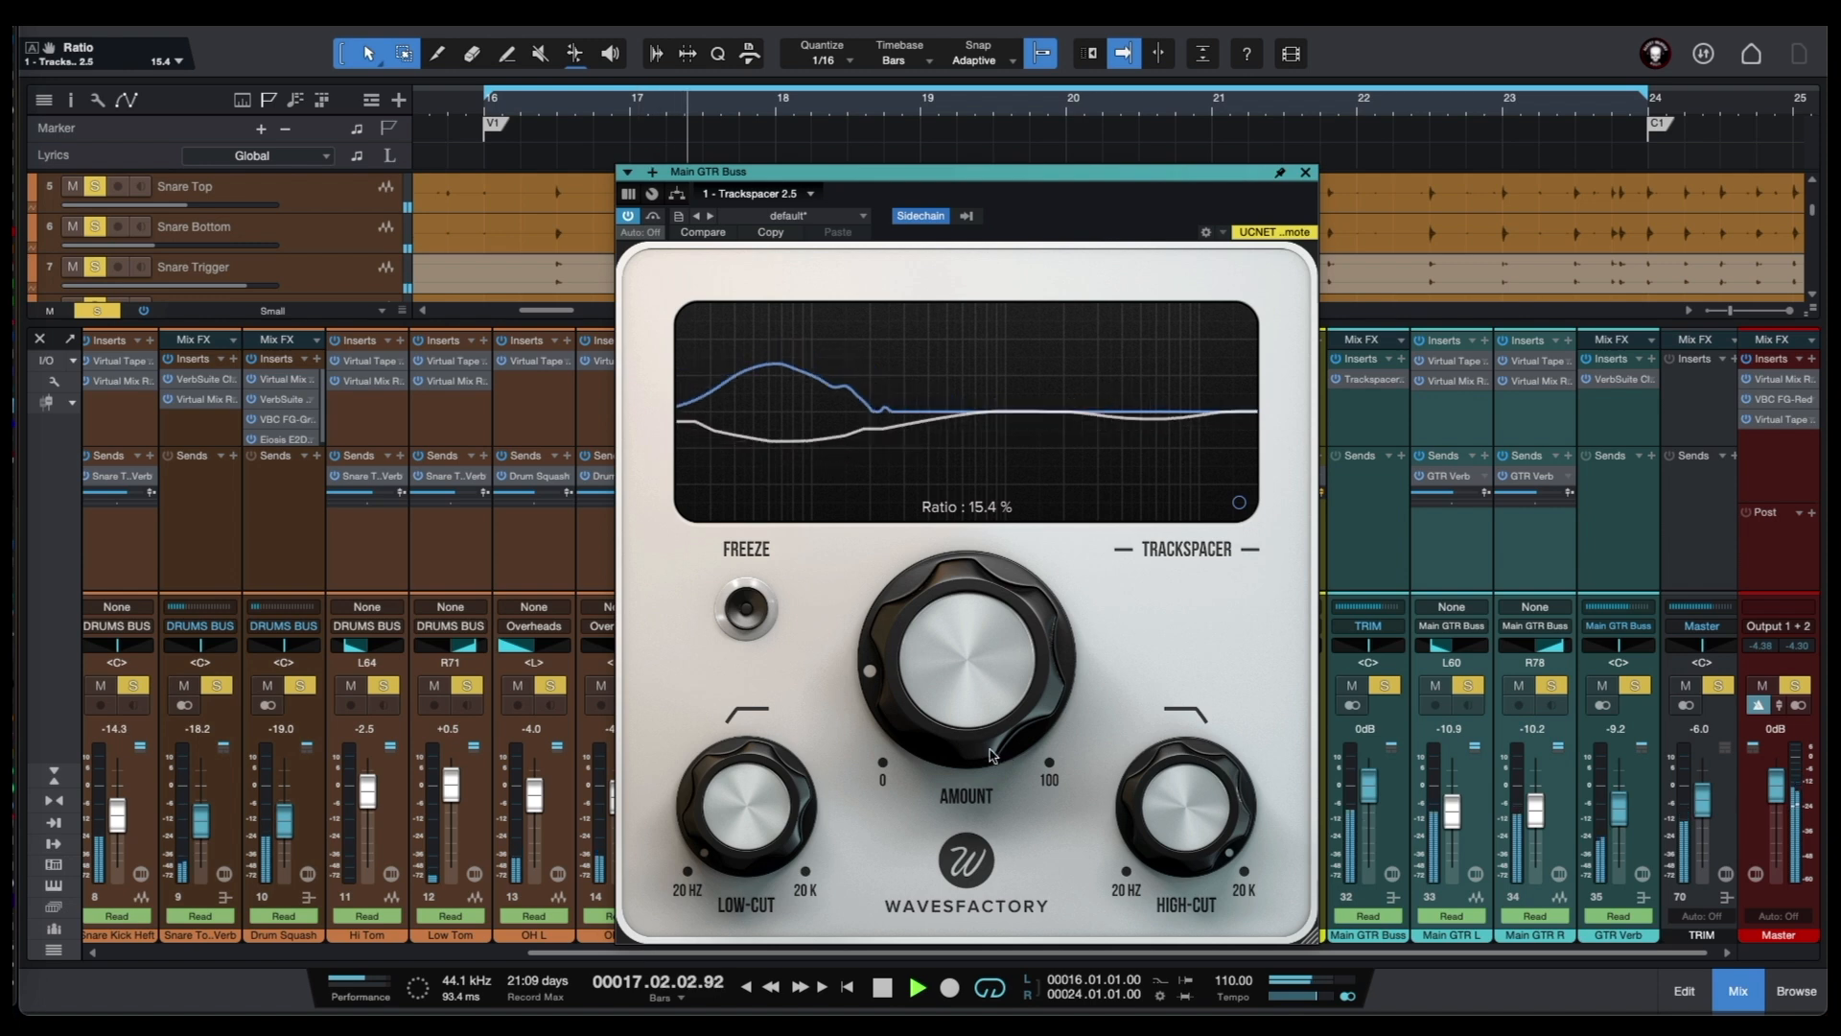
drag(963, 744, 948, 562)
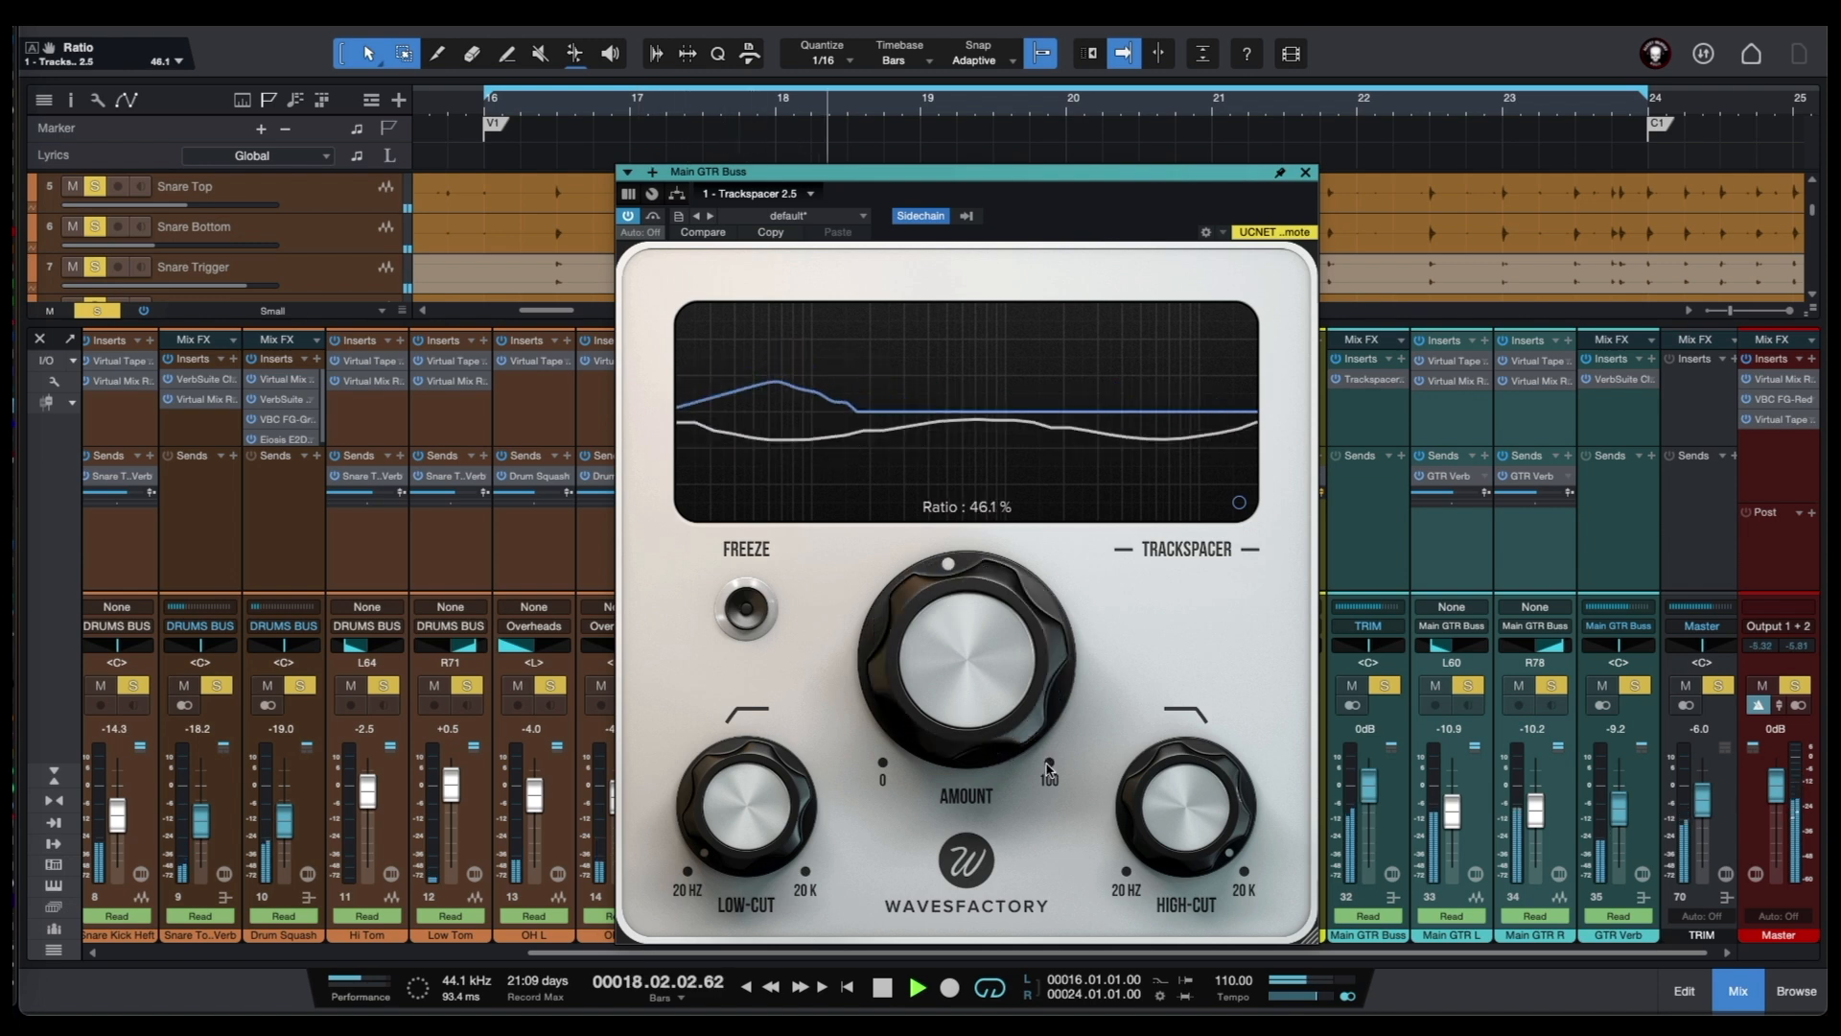
drag(919, 712, 906, 649)
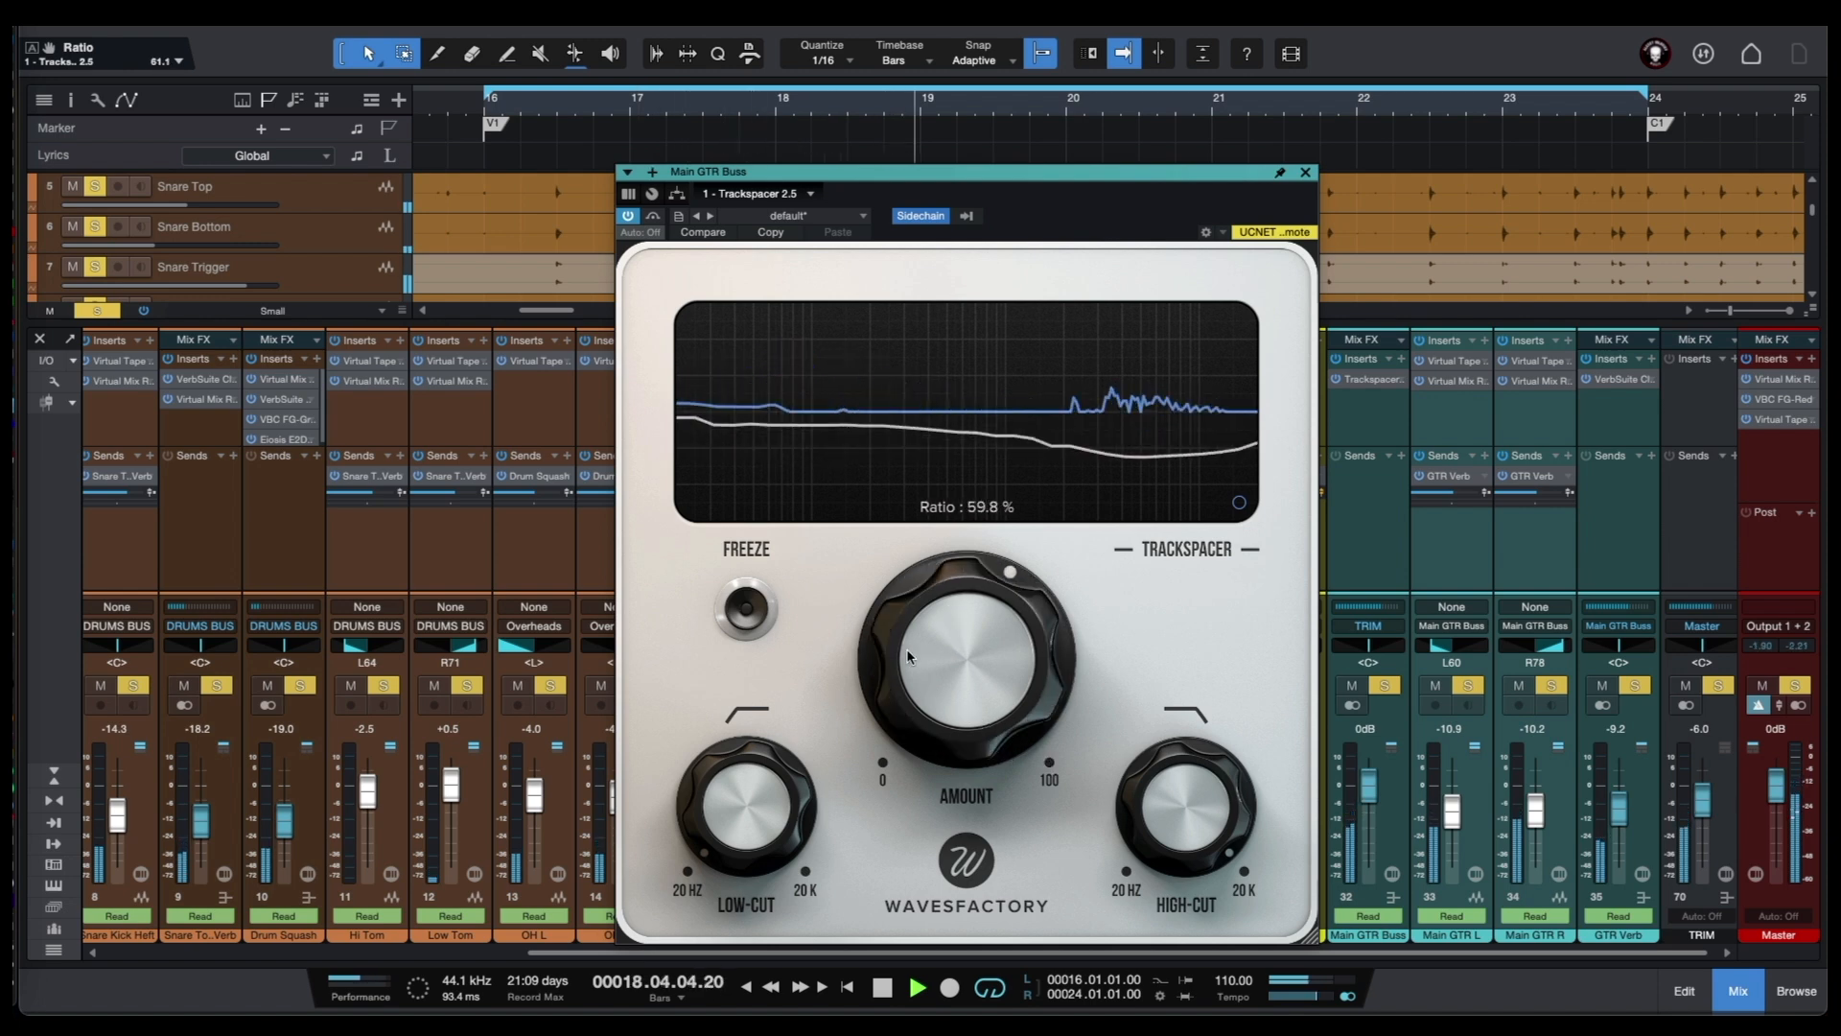
drag(956, 754, 901, 766)
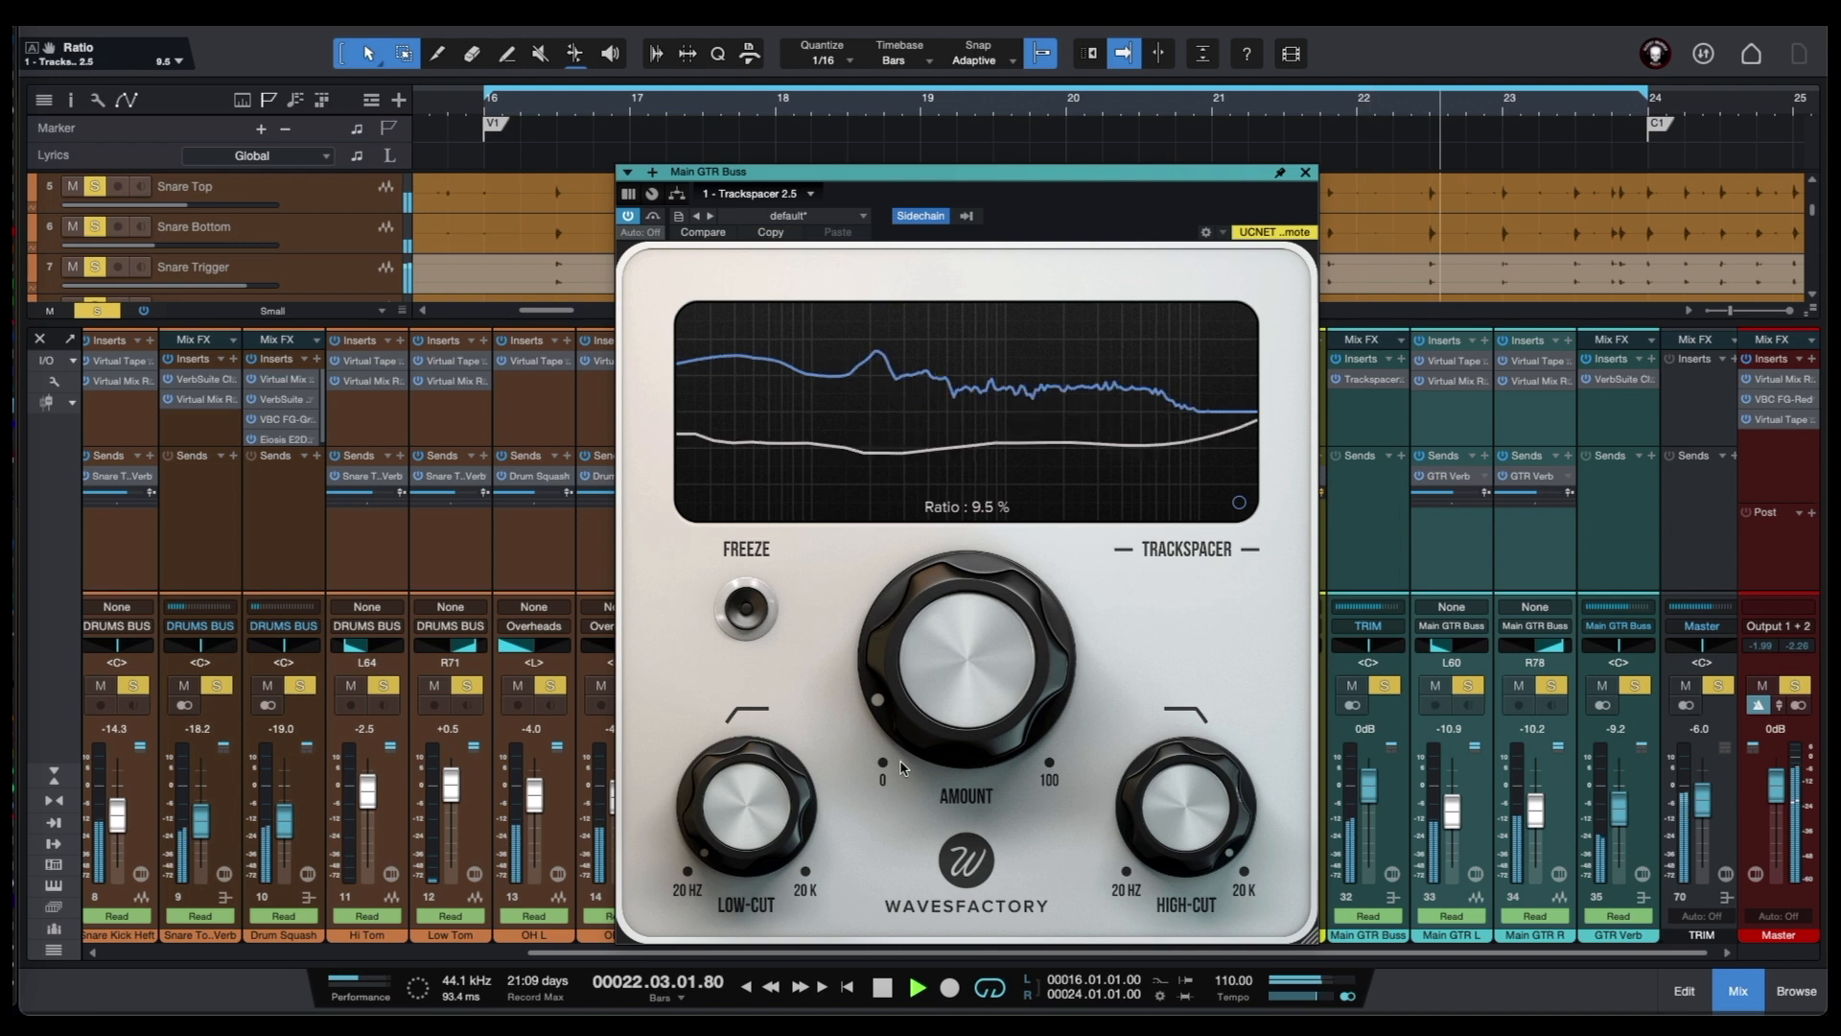
key(space)
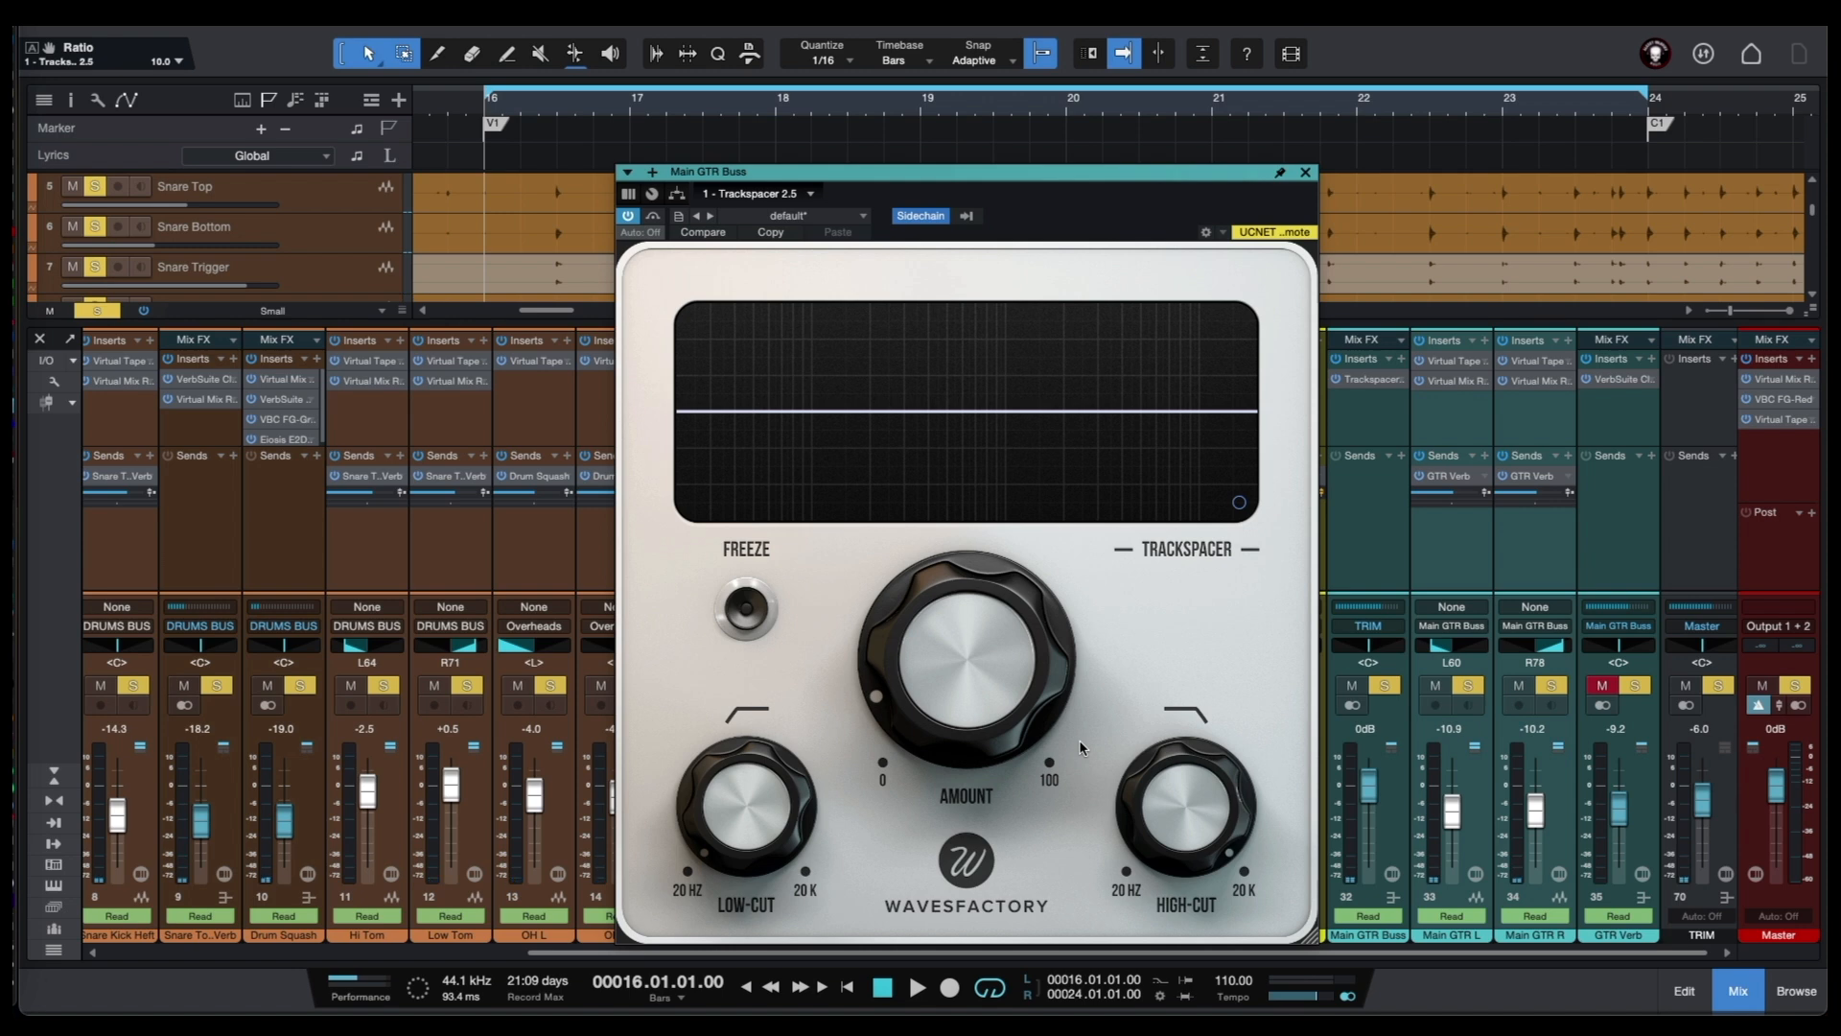
- Play the guitars and drums with Trackspacer on Main GTR Buss bypassed, and reactivate it to compare
key(space)
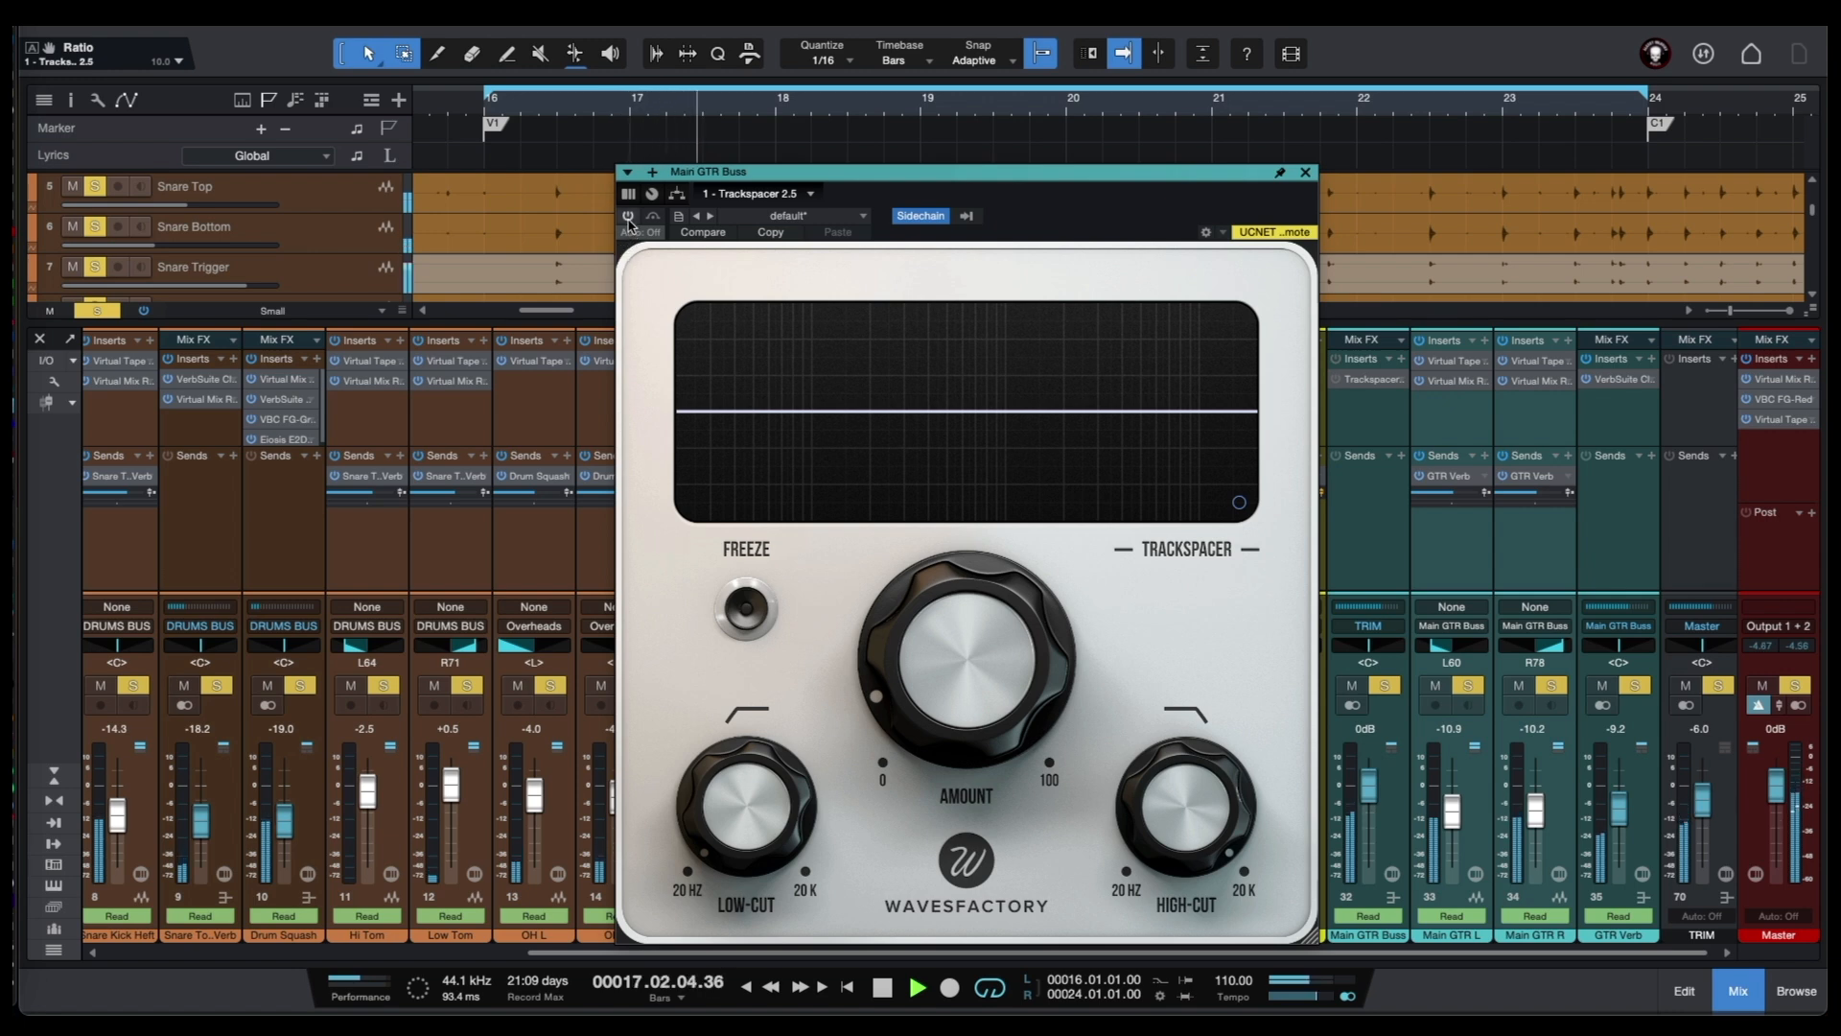
click(628, 217)
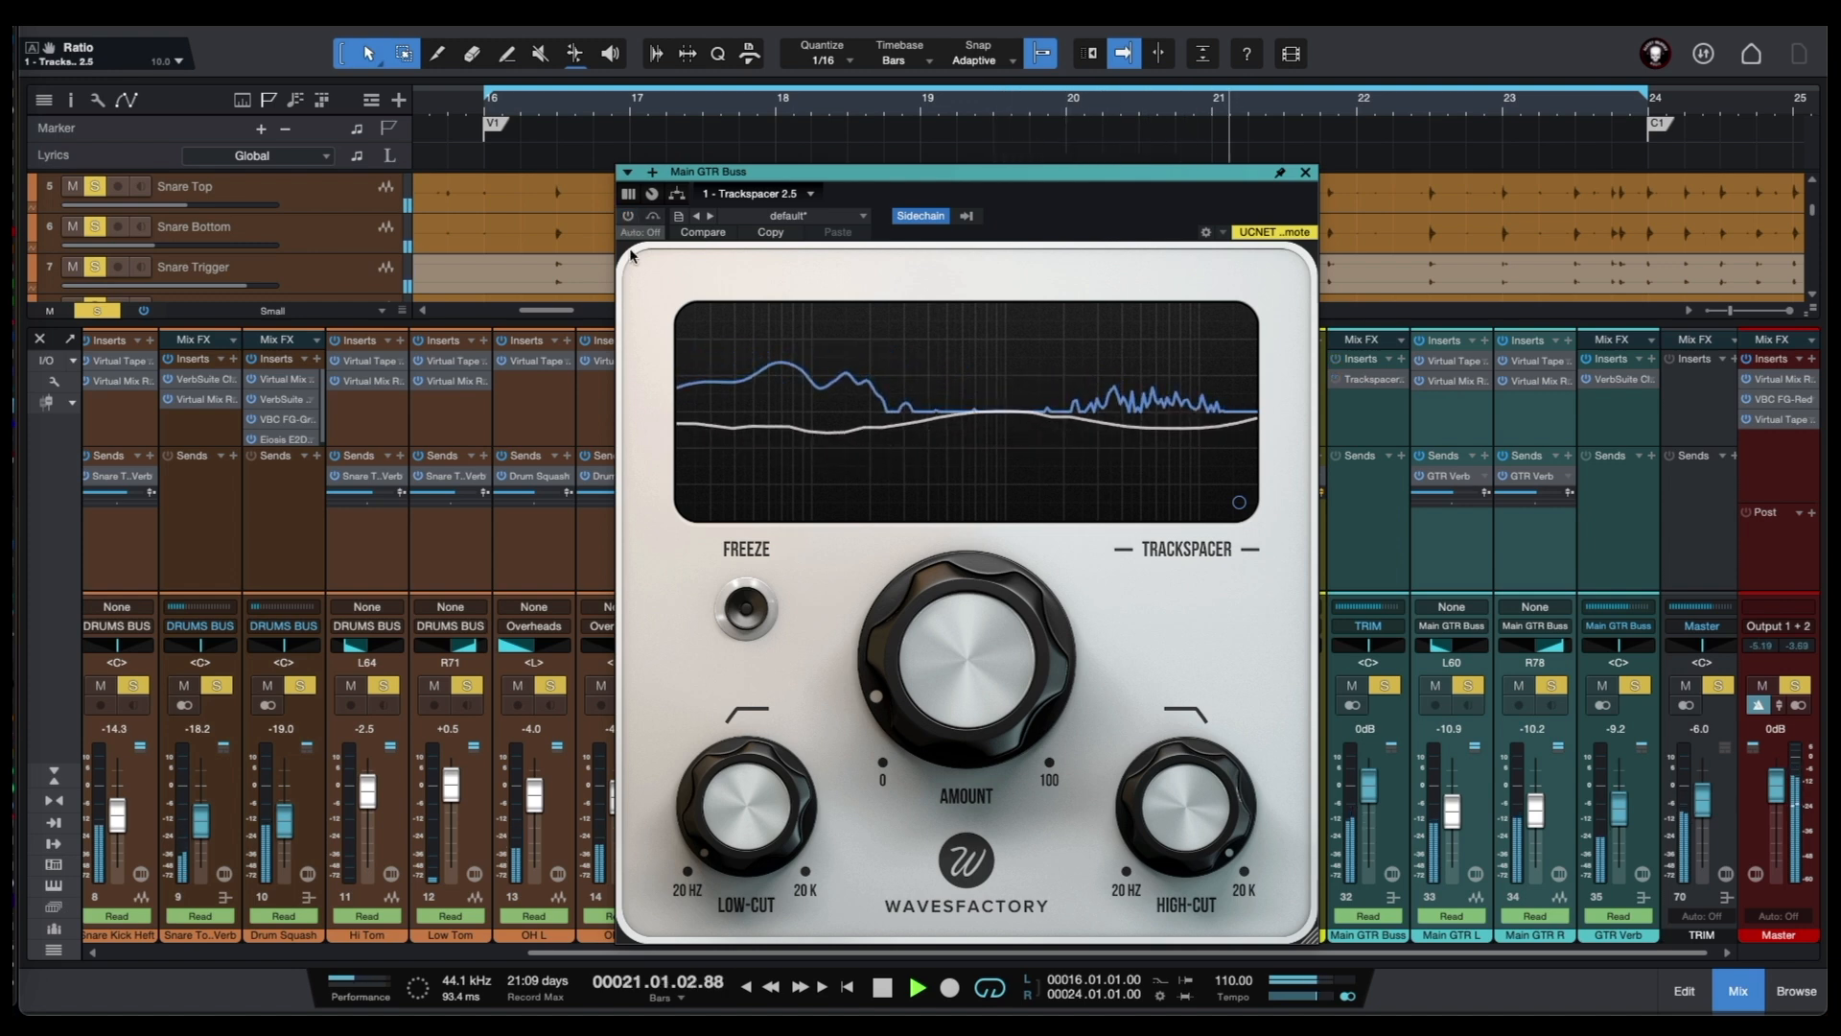
click(628, 216)
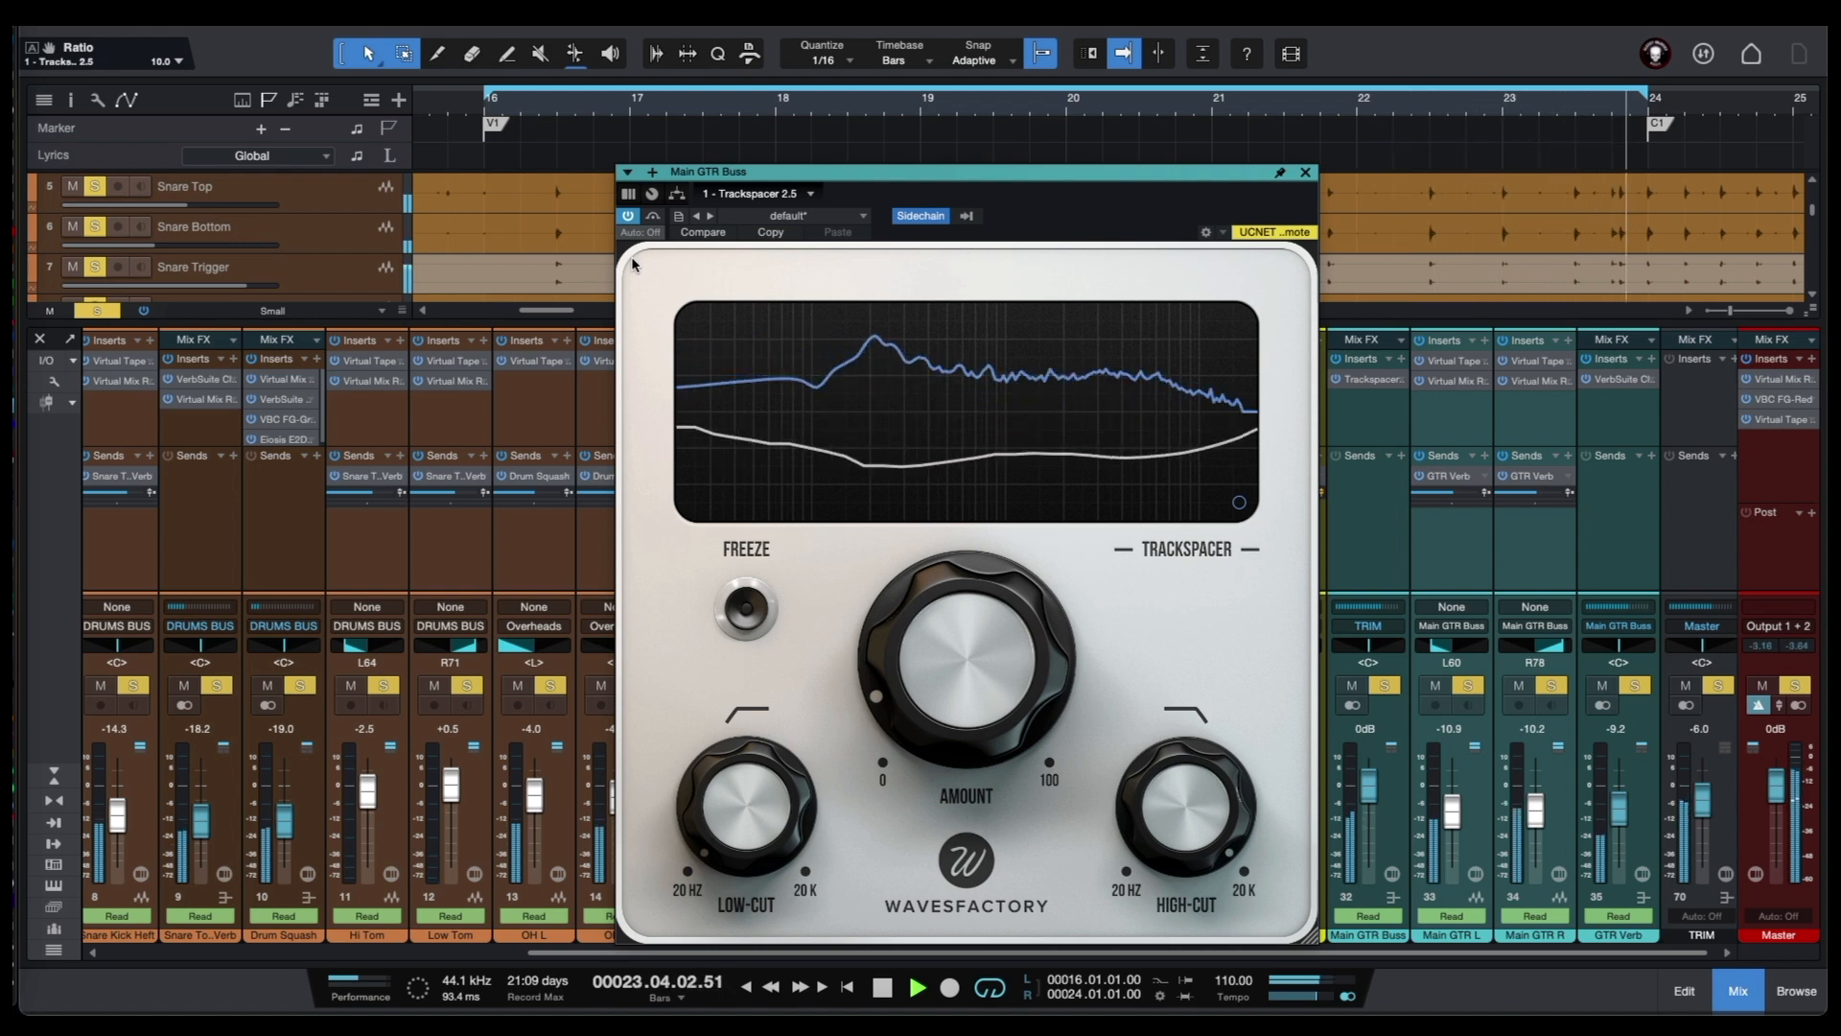
key(space)
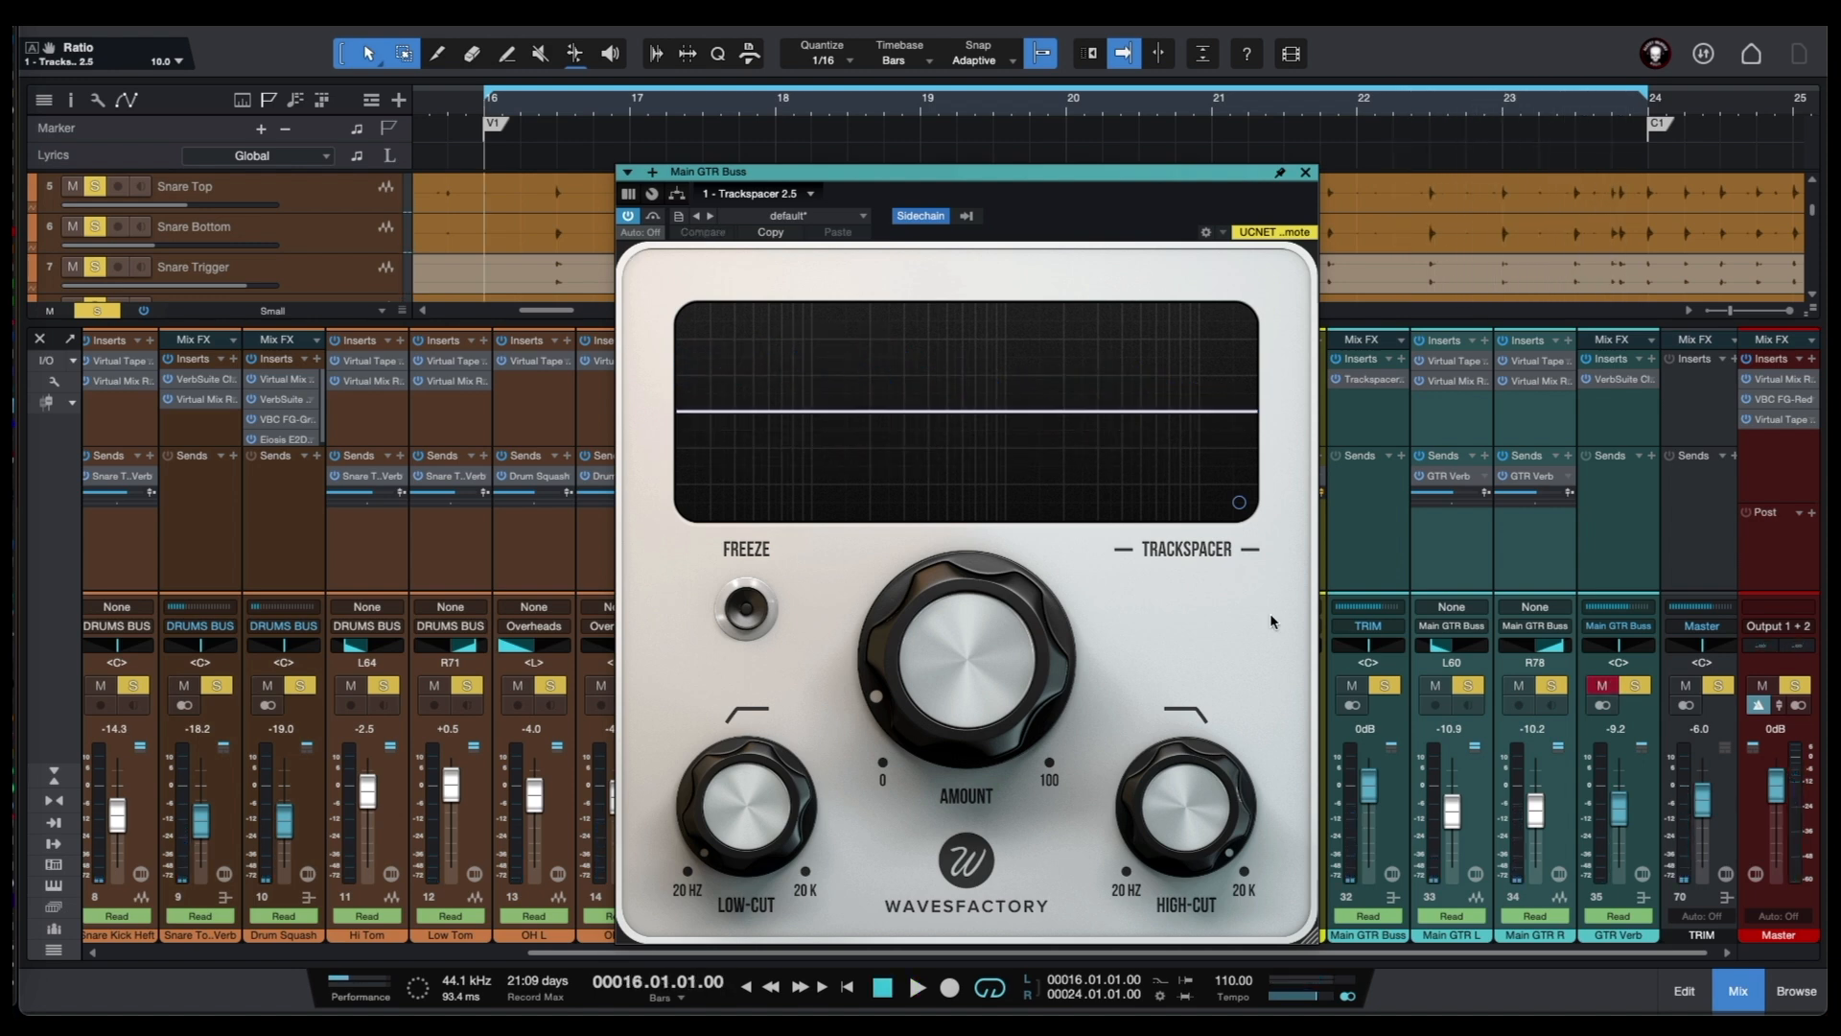
- Open Trackspacer's Advanced Panel on Main GTR Buss and examine the Attack and Release controls
click(1239, 502)
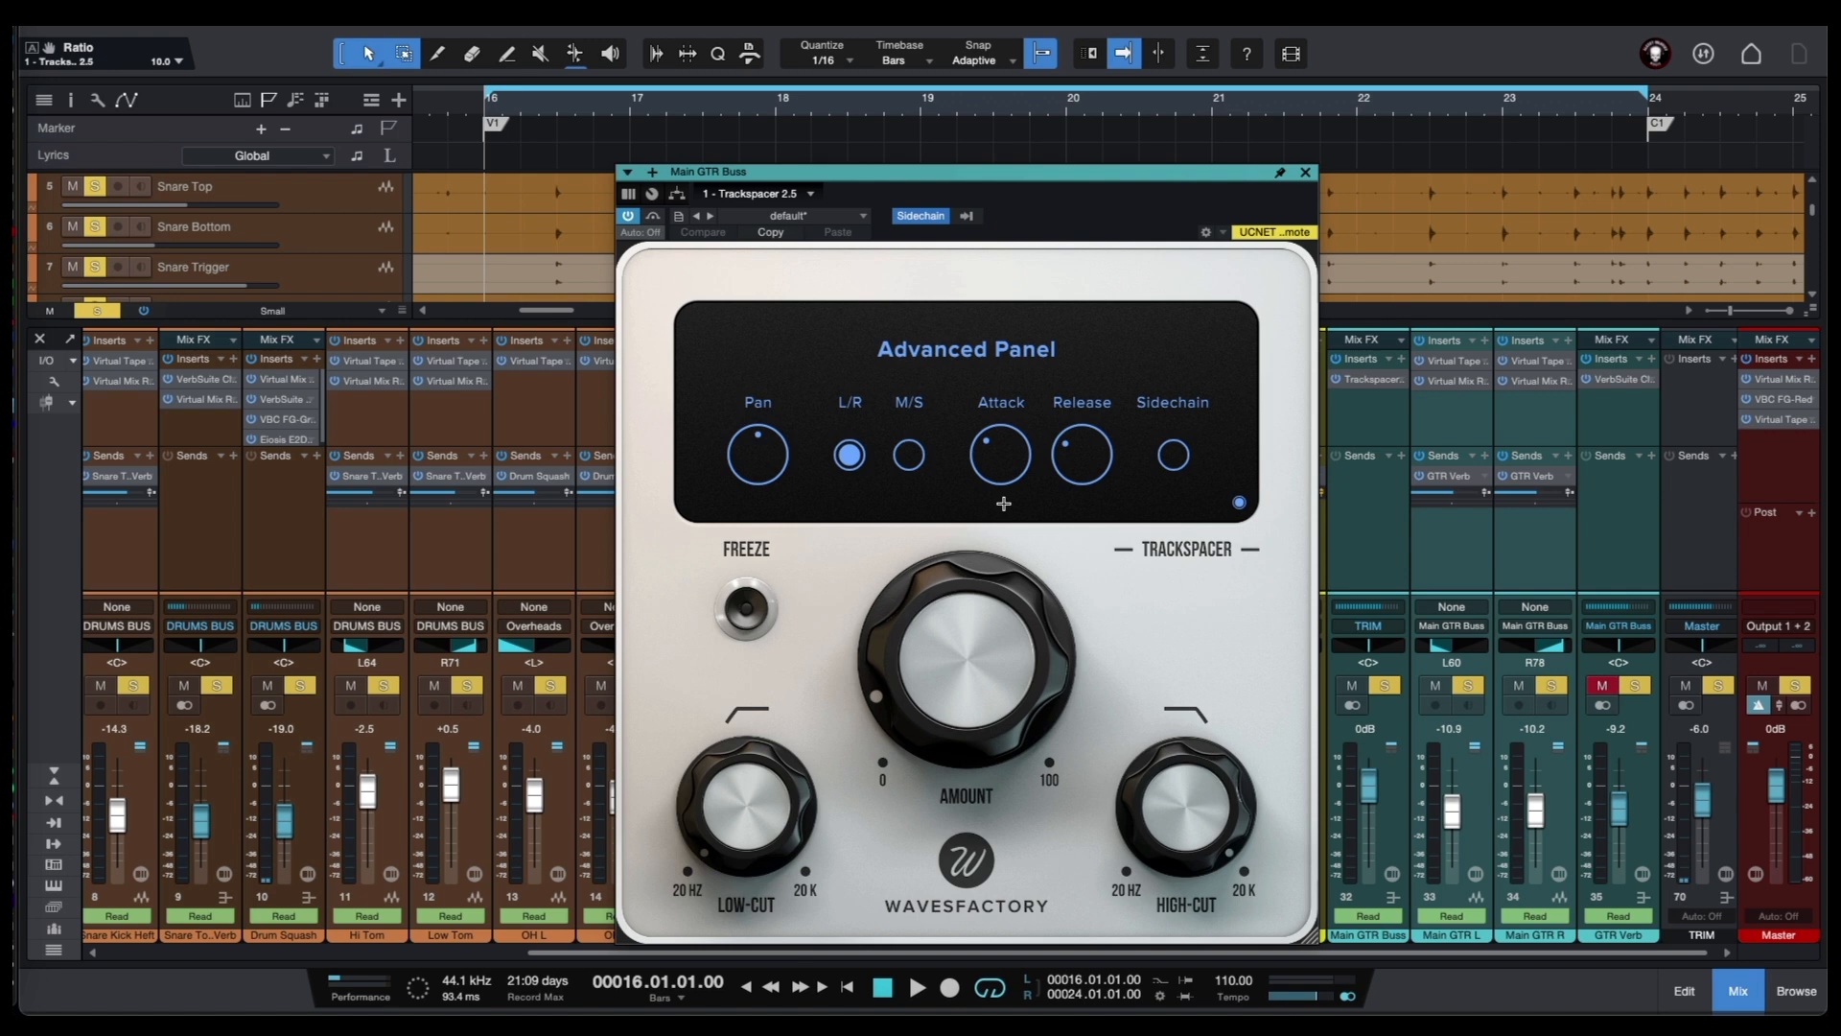
mouse_move(1007, 470)
mouse_move(1091, 464)
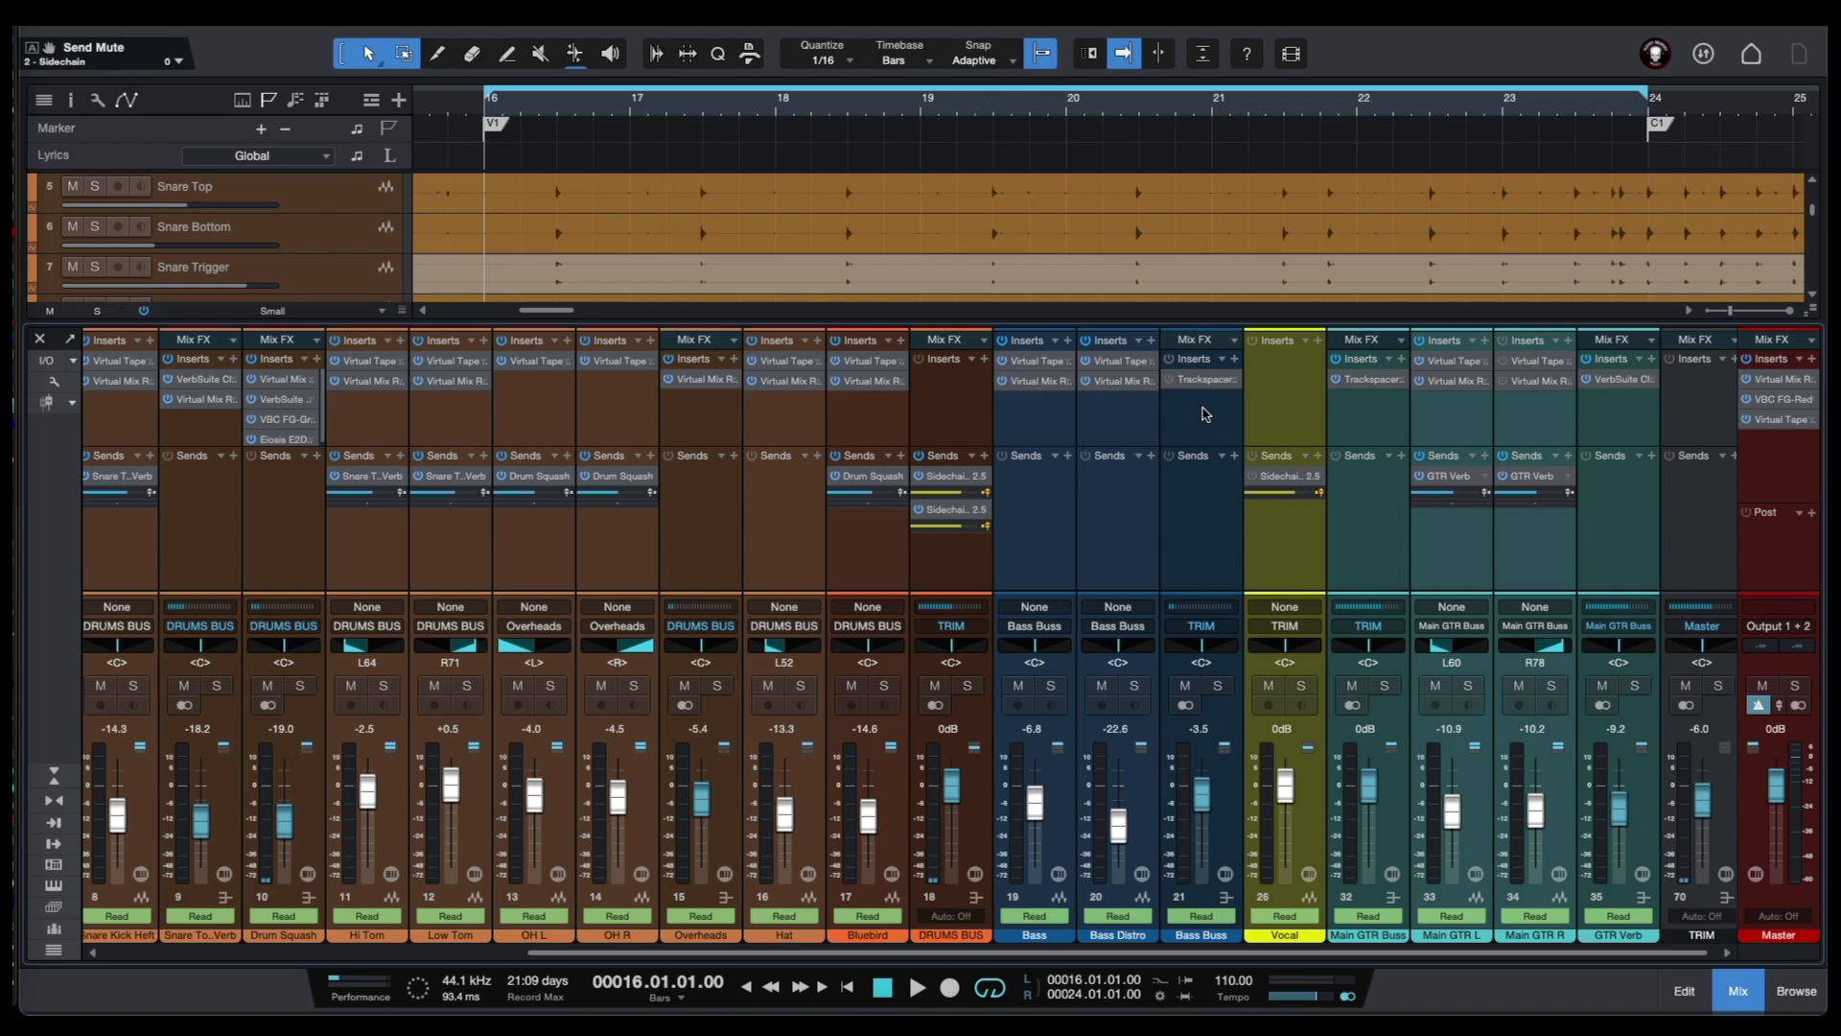
- Activate Trackspacer on Bass Buss and check its sidechain source
click(1174, 381)
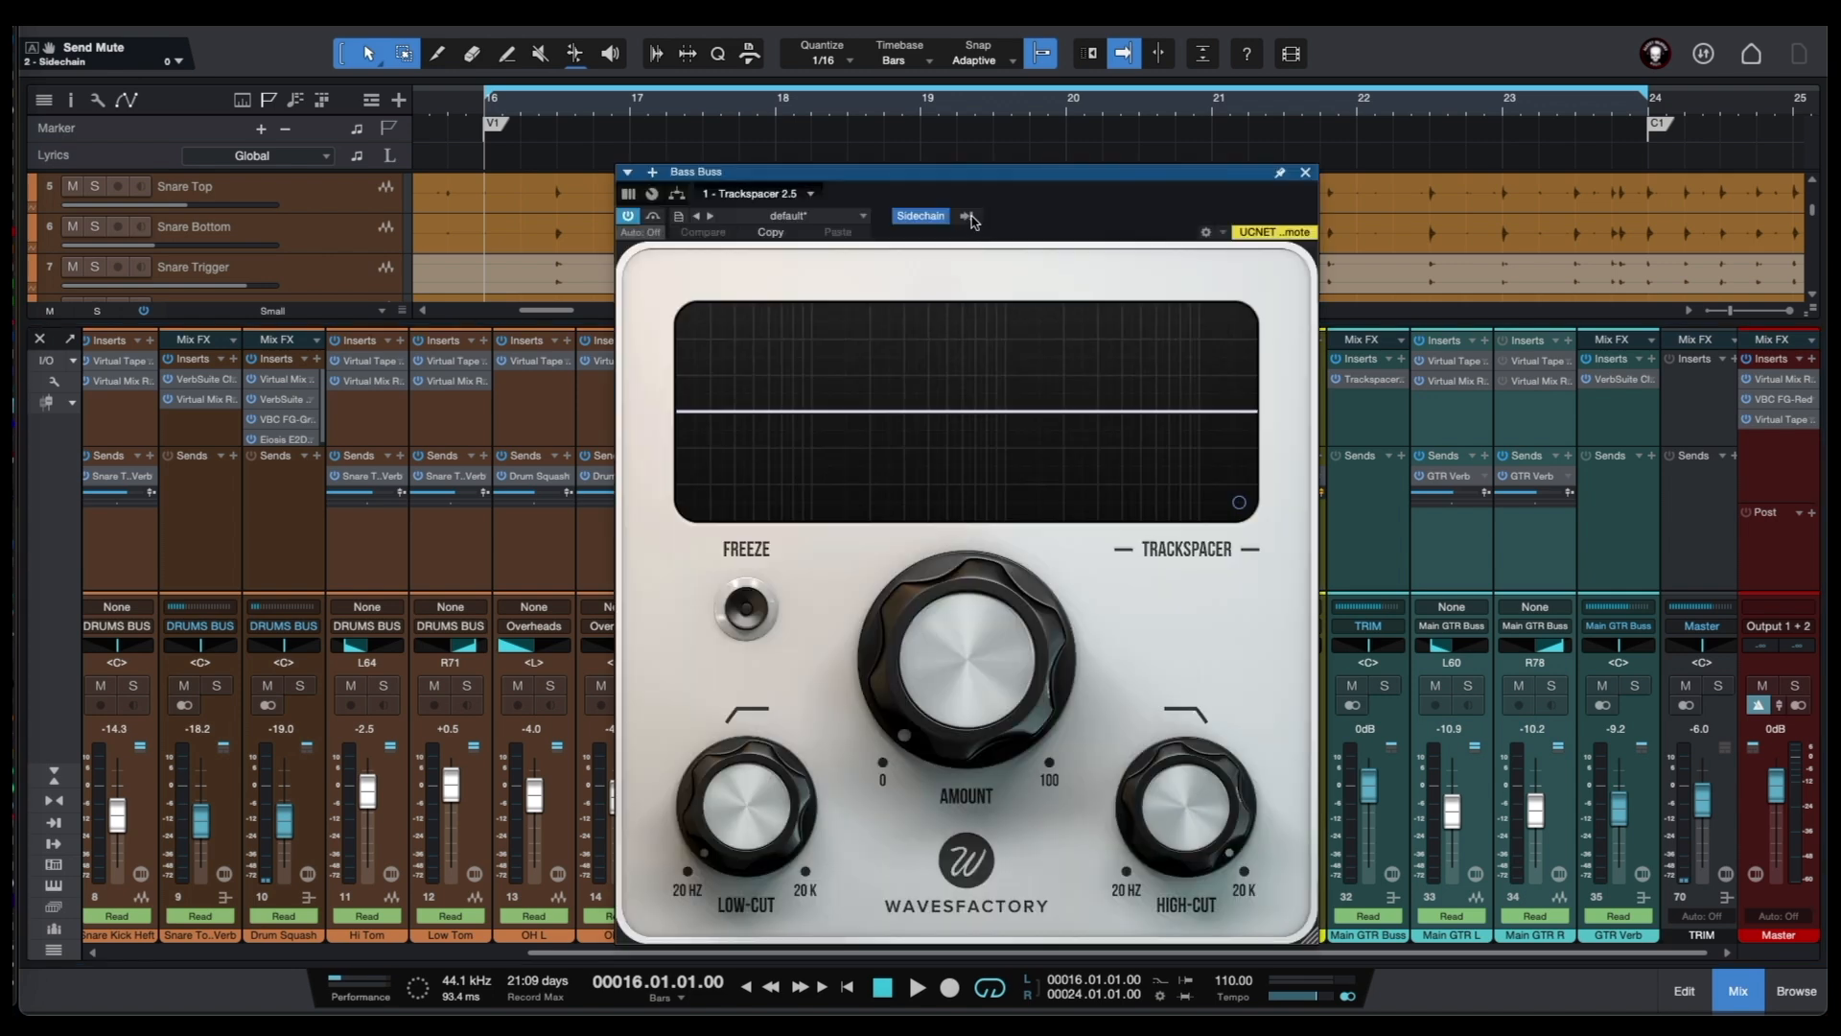
click(970, 217)
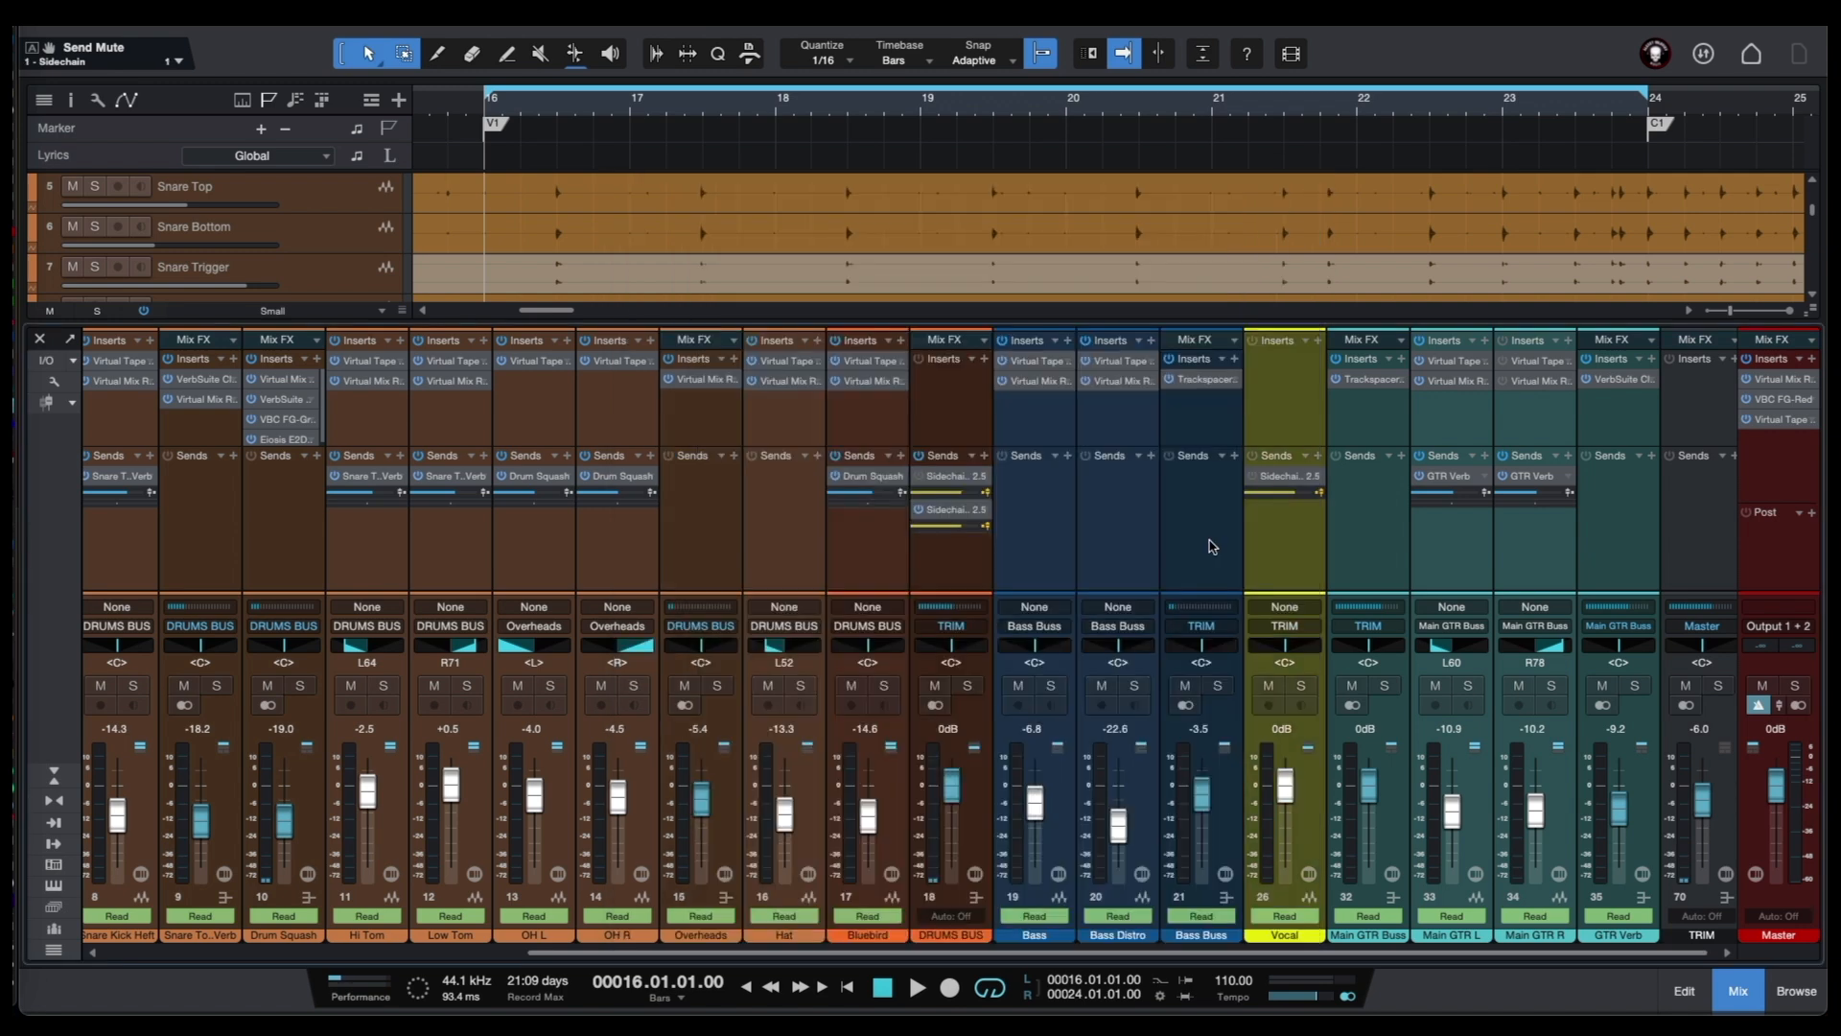
- Solo Bass Buss and DRUMS BUS, and set the Trackspacer amount on Bass Buss to 10.2% during playback
click(1218, 684)
click(967, 685)
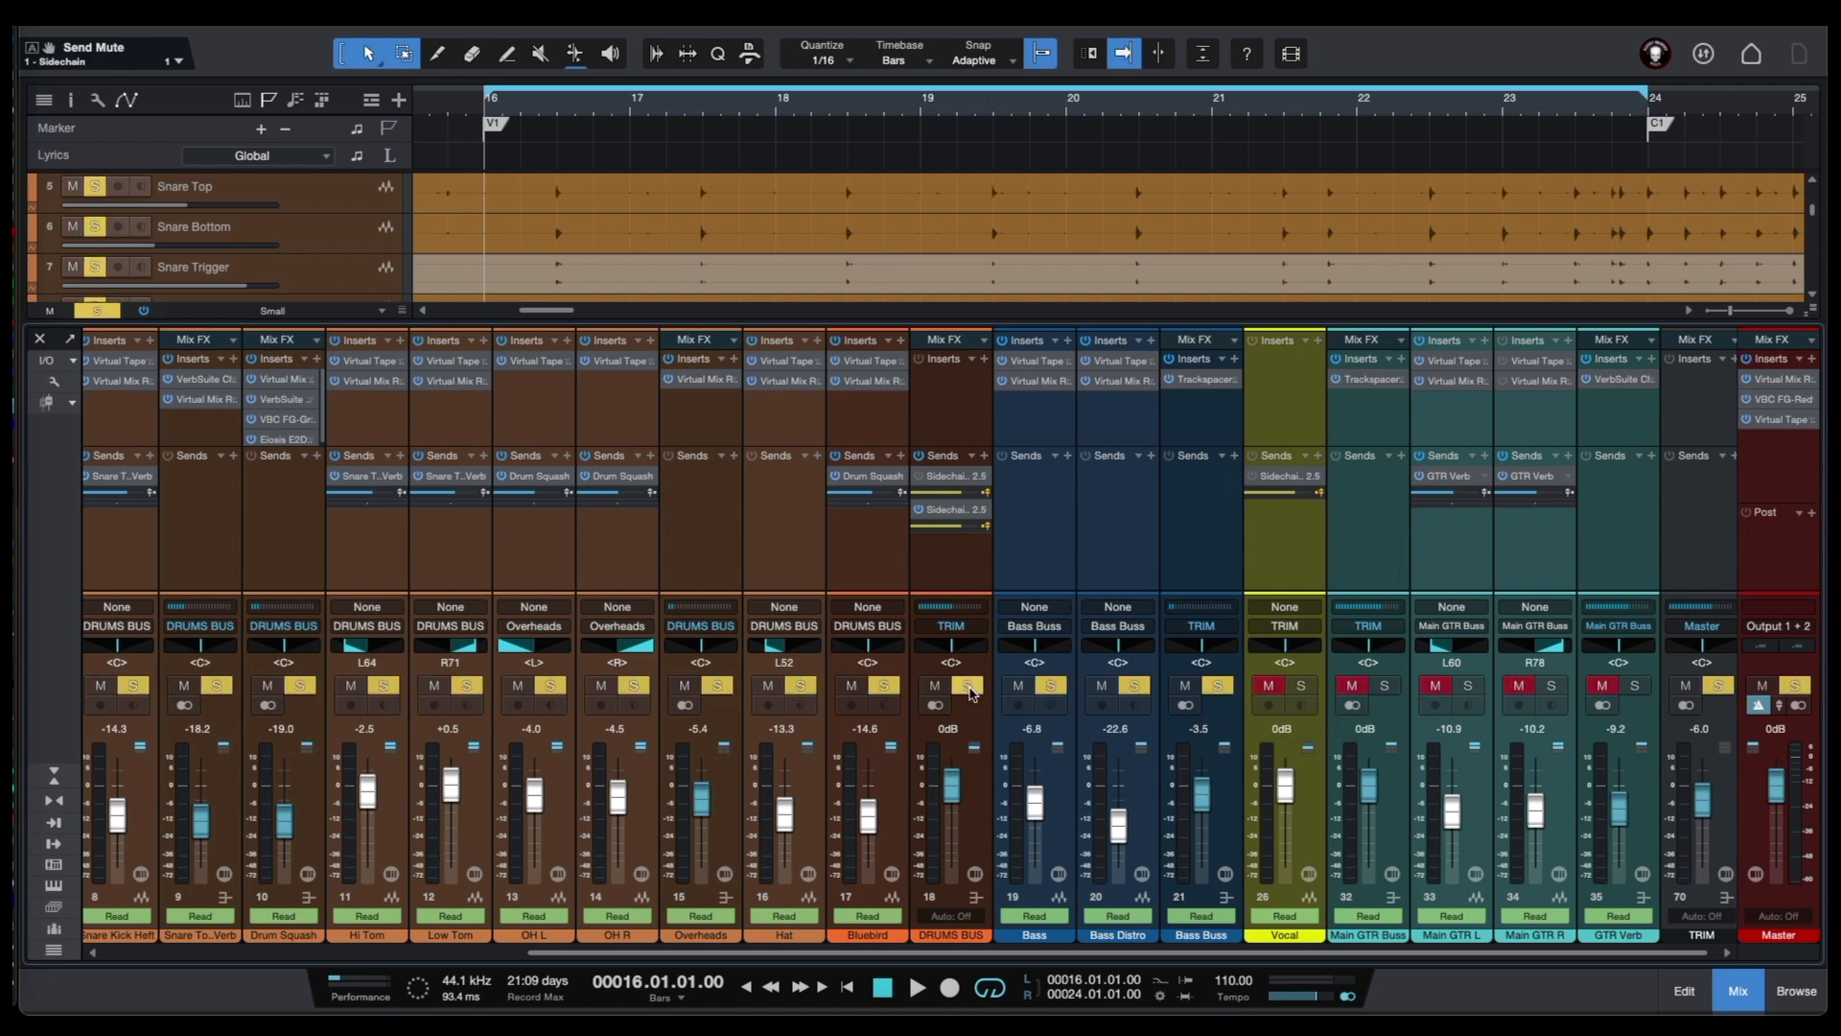
click(1205, 380)
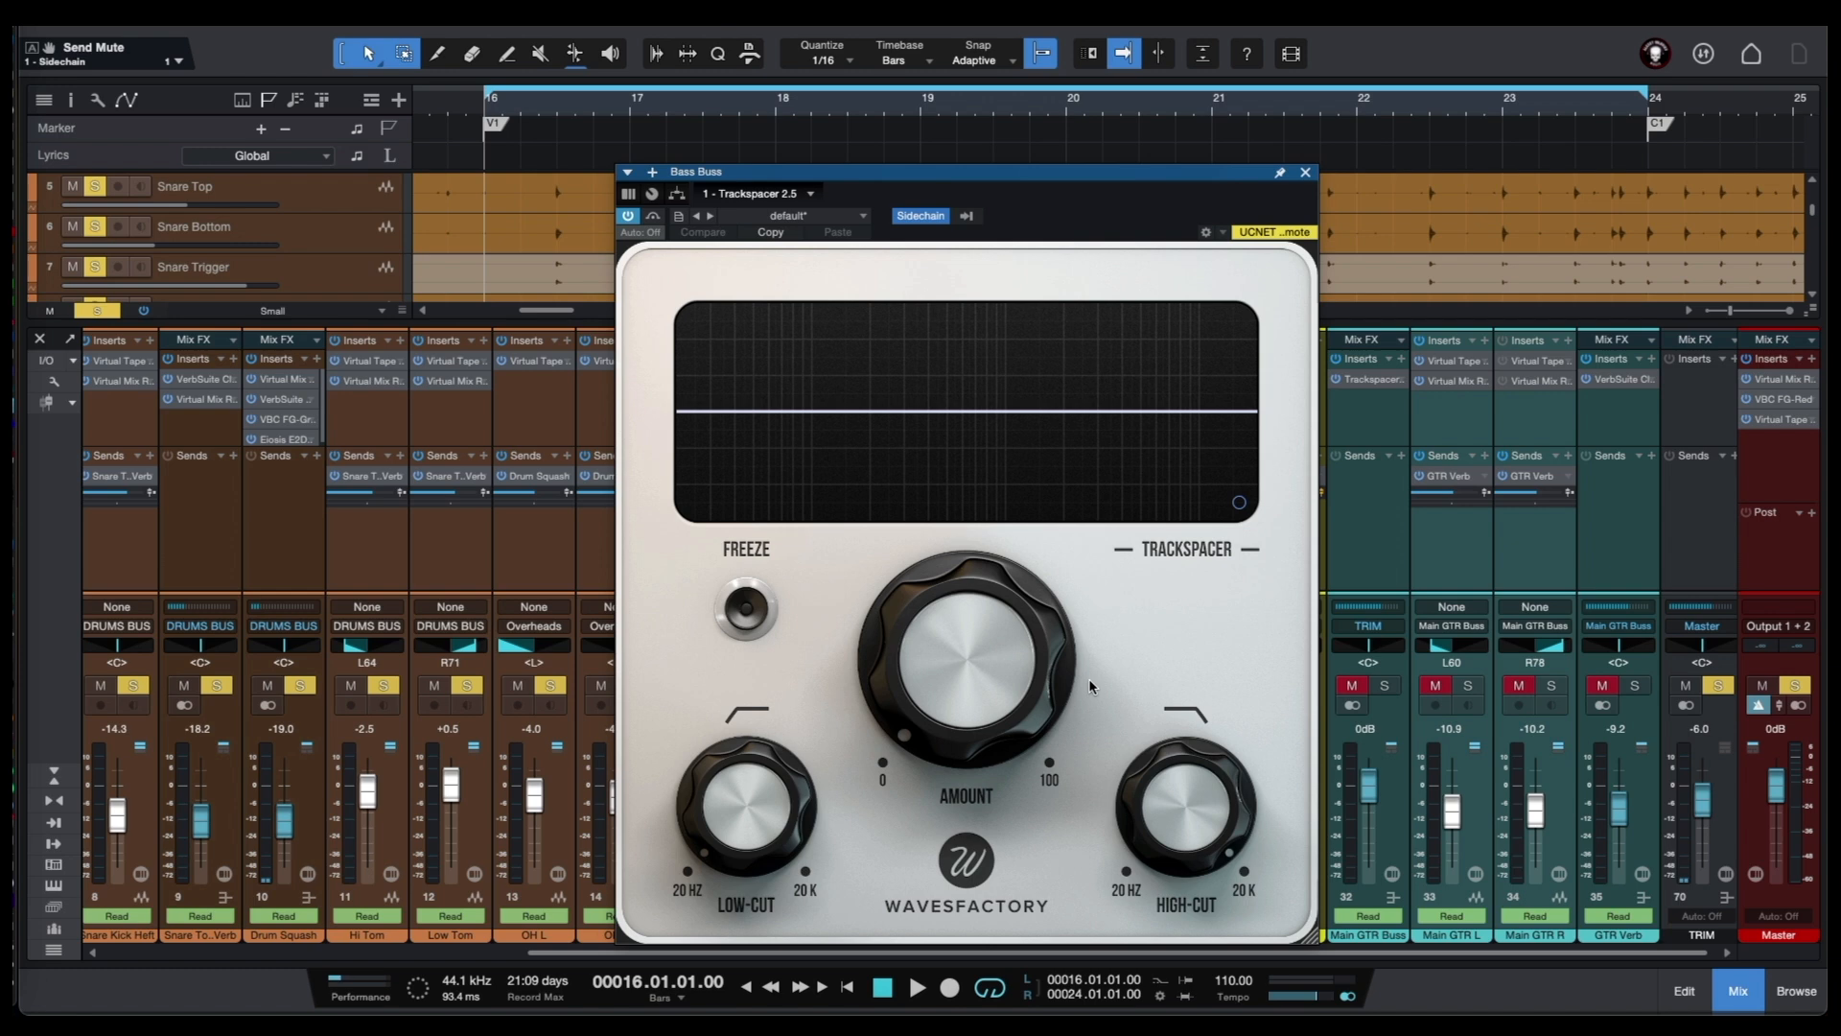
key(space)
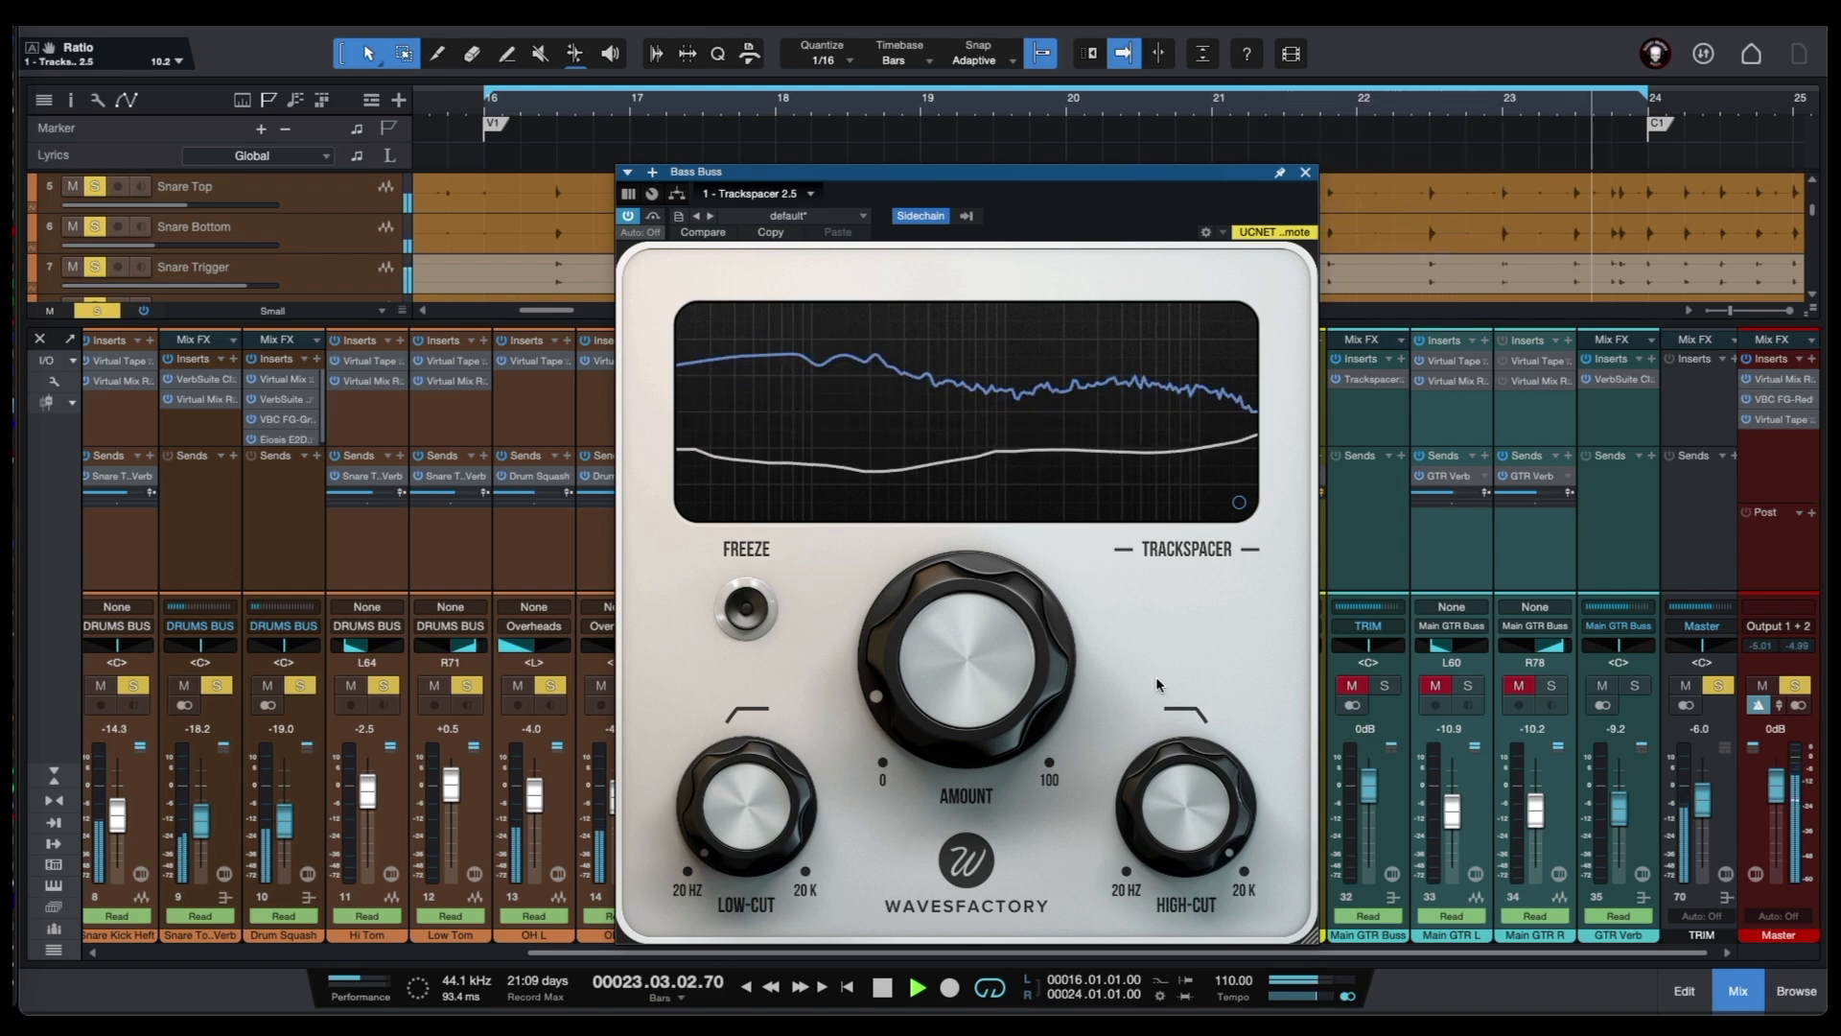
key(space)
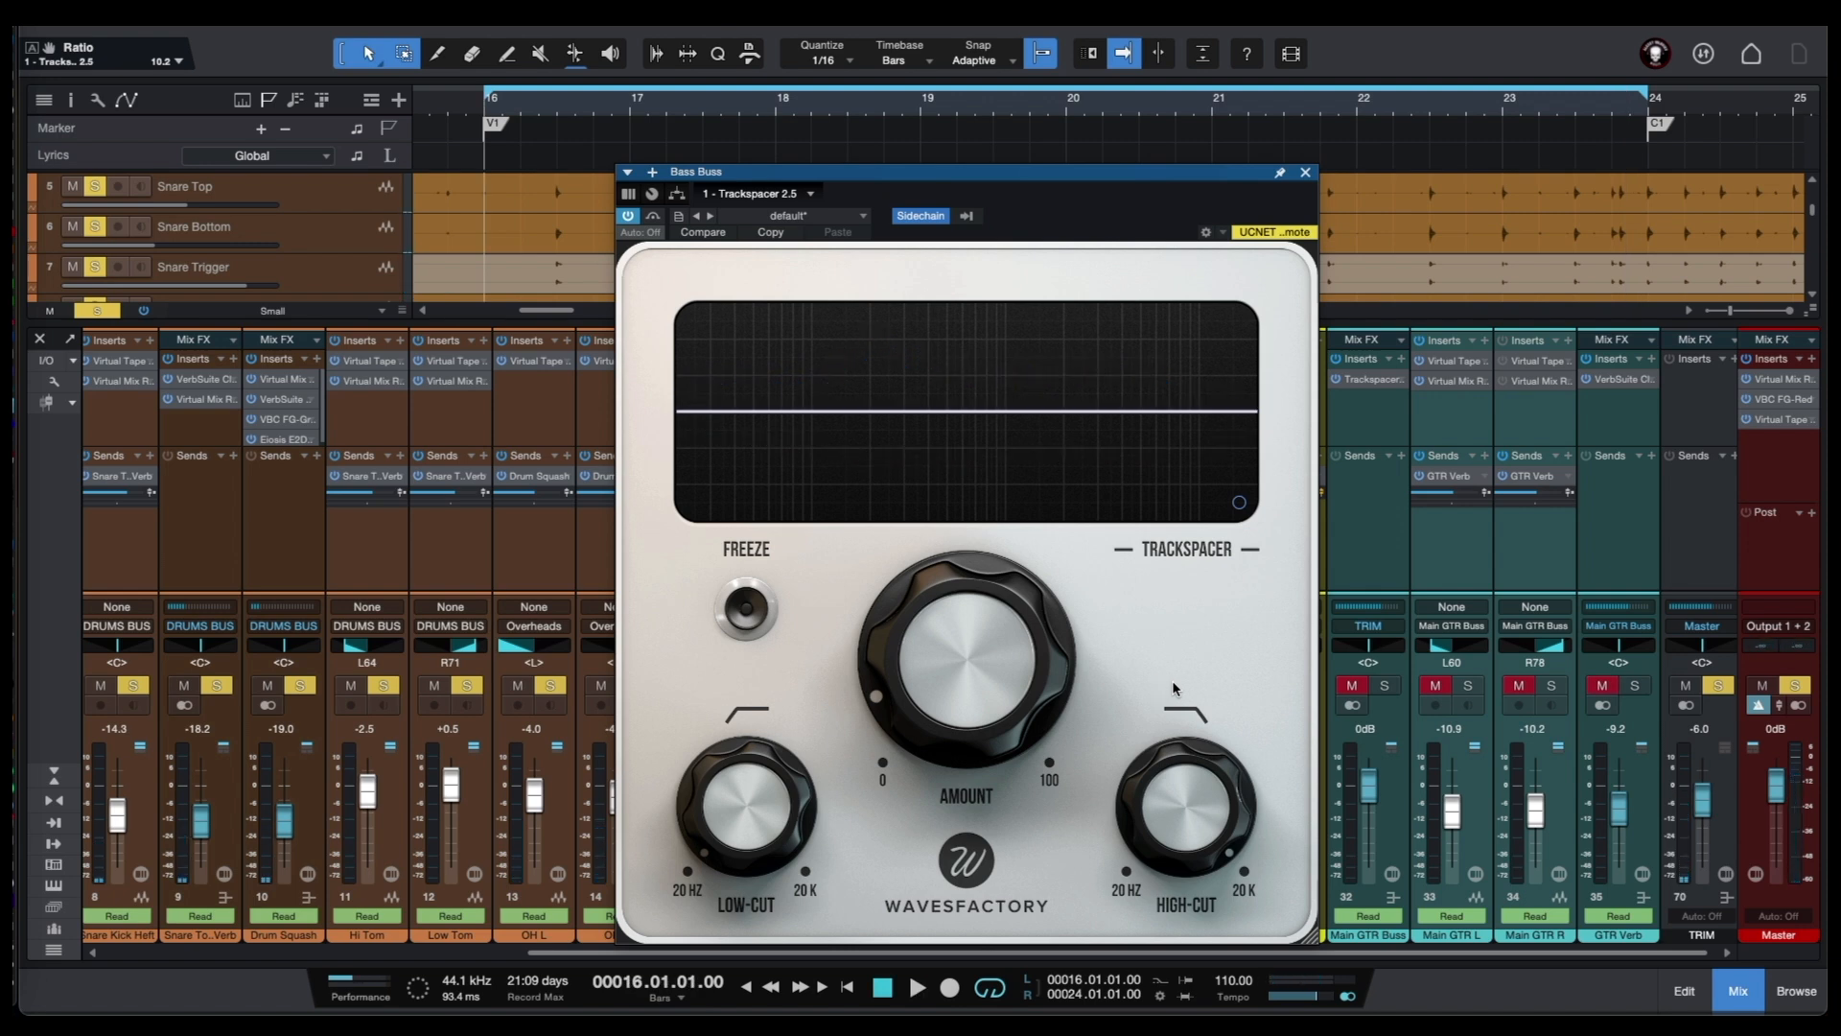
- Play the bass and drums while toggling Trackspacer on Bass Buss to compare the sound with and without it
drag(624, 249, 720, 264)
key(space)
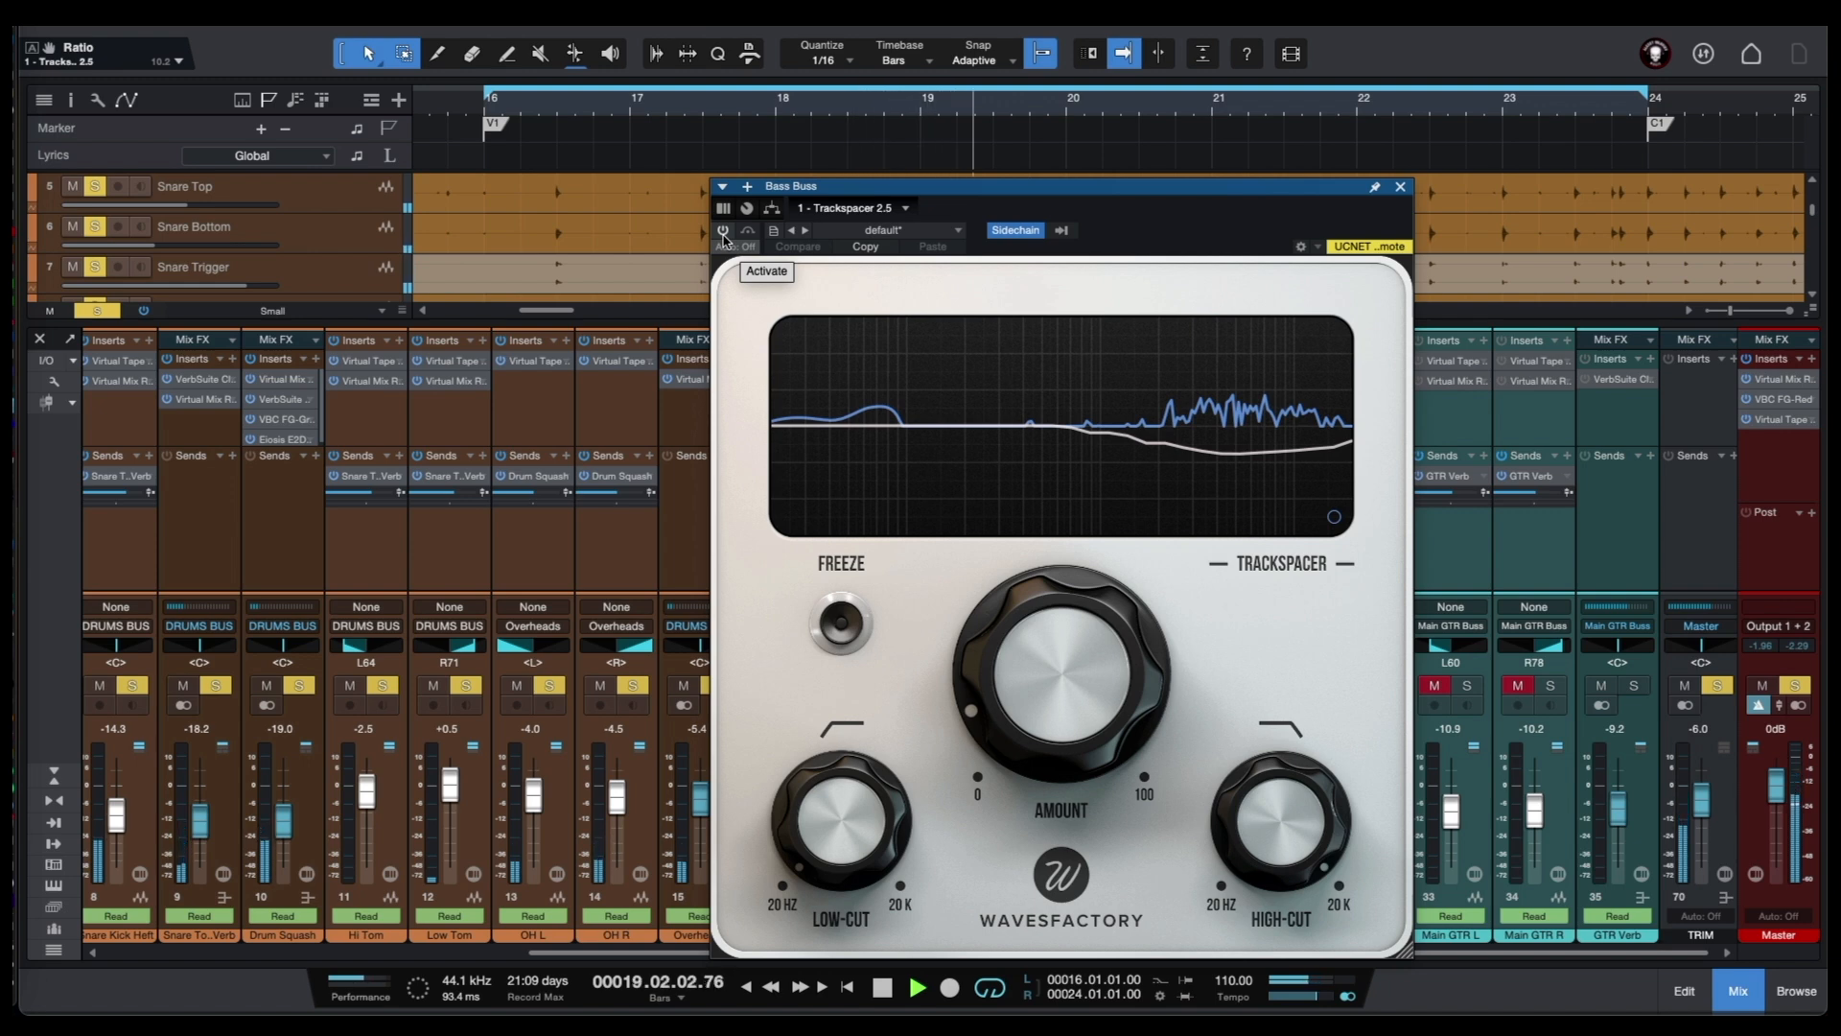
click(723, 232)
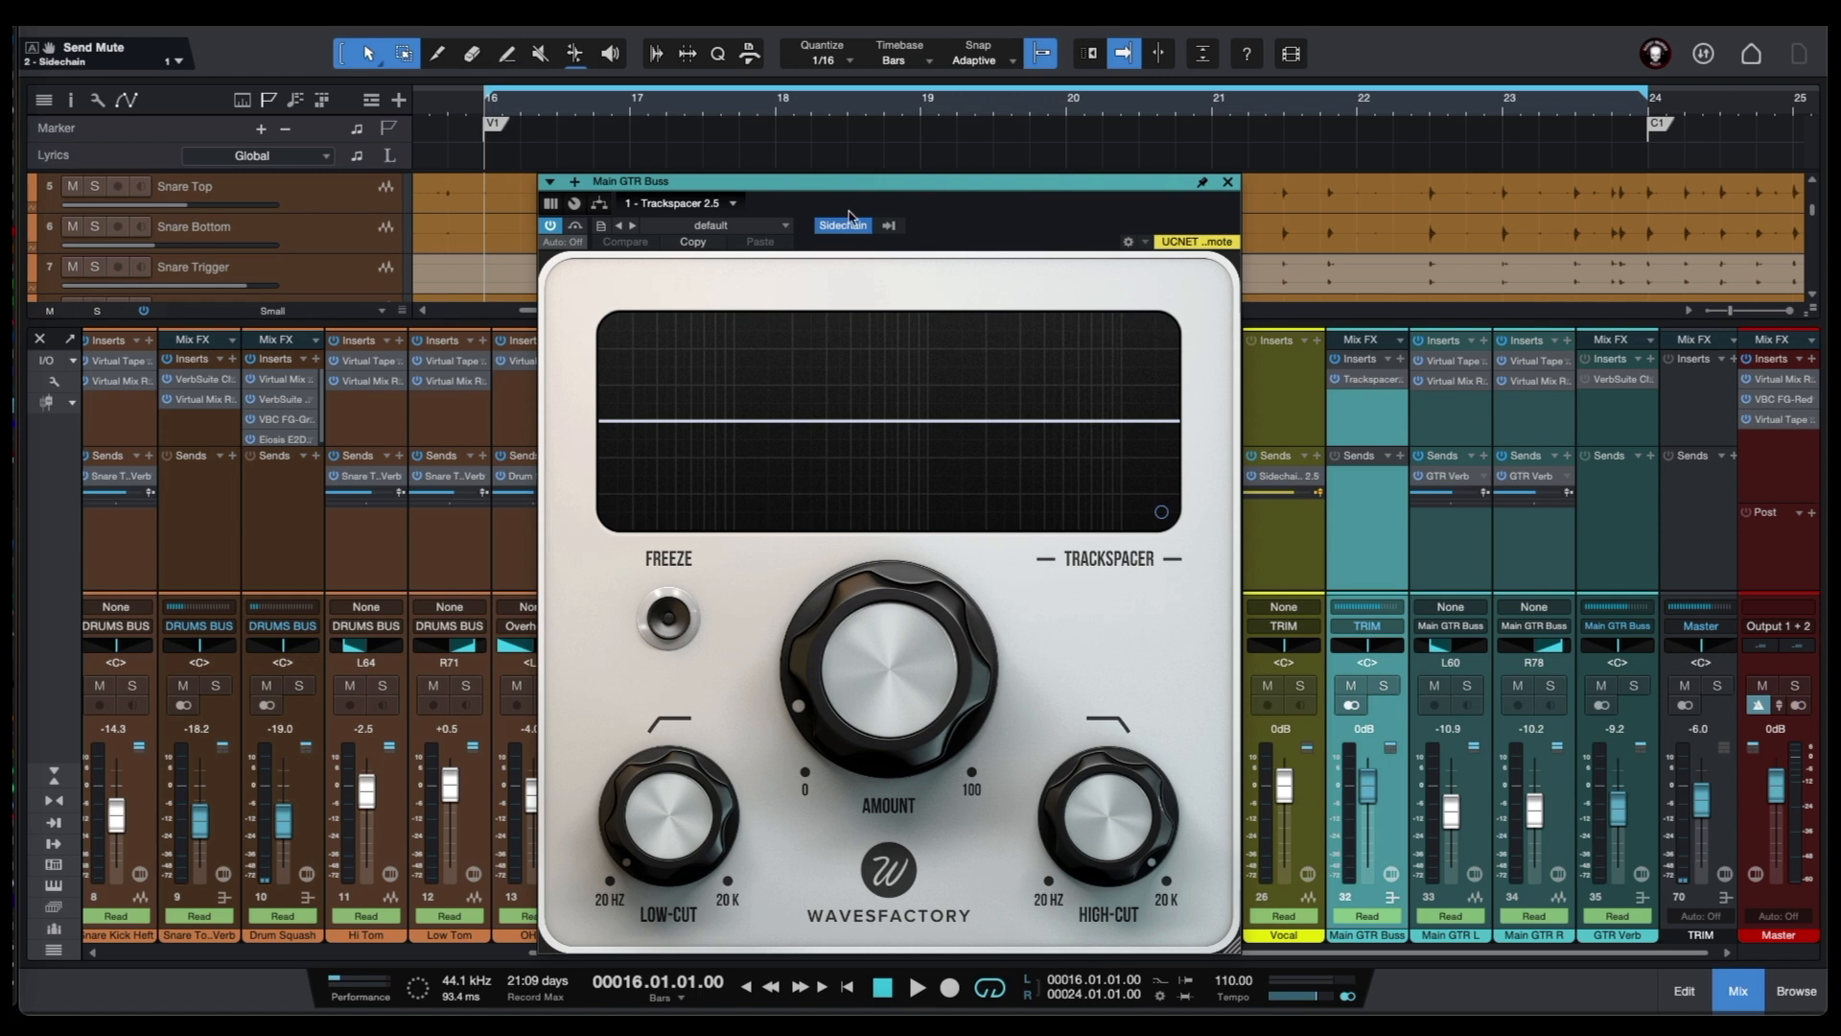
- Check the DRUMS BUS and Vocal sidechain sources of Trackspacer on Main GTR Buss, and solo Main GTR Buss
click(889, 224)
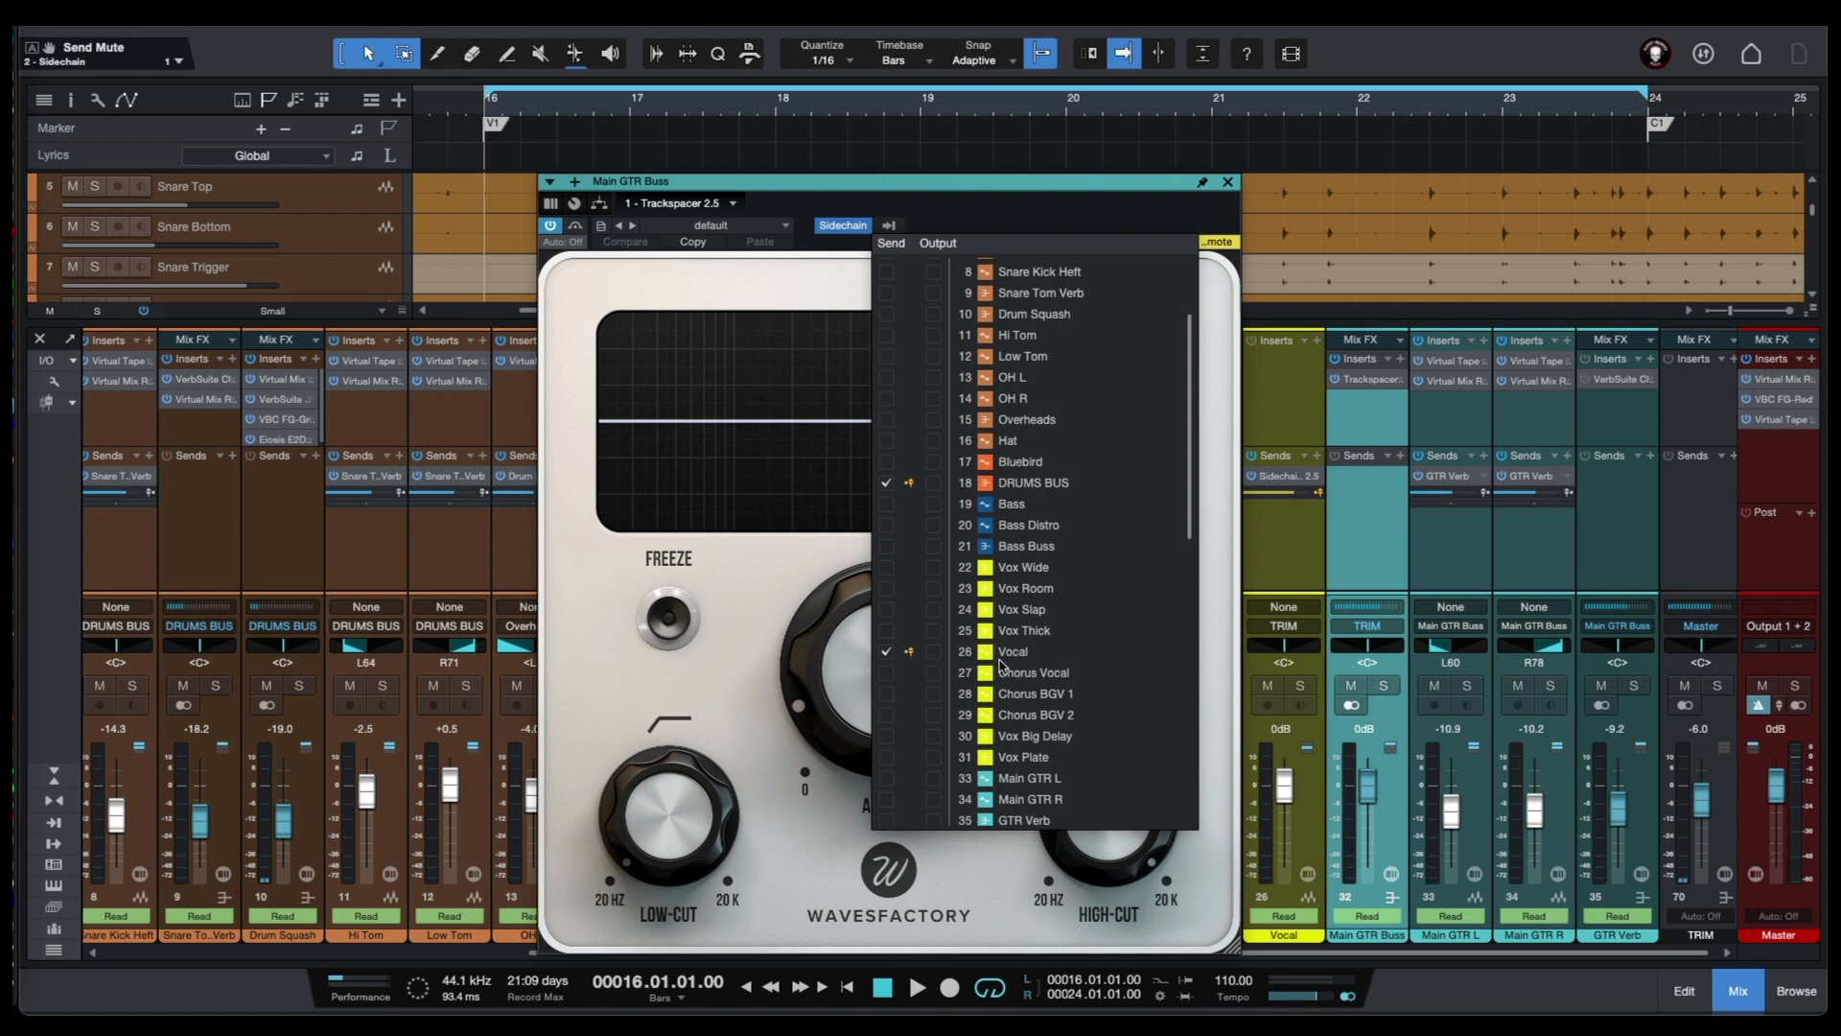
key(Escape)
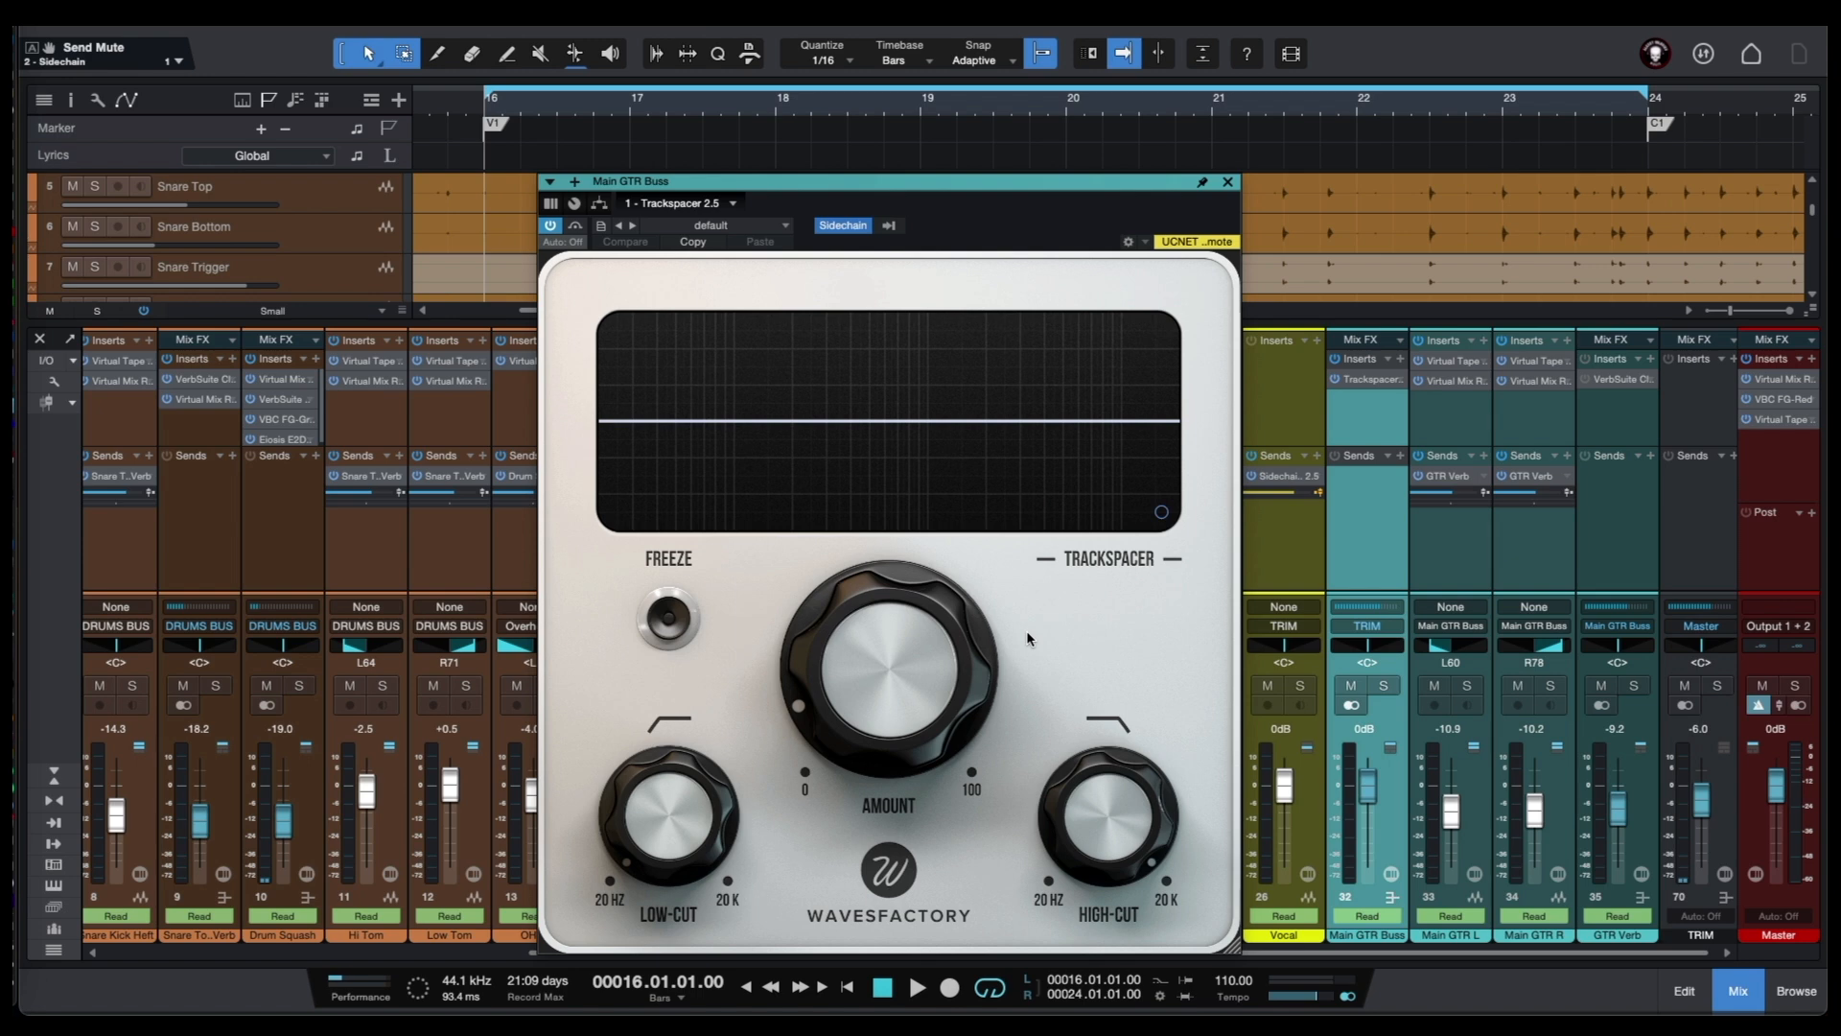
click(1384, 686)
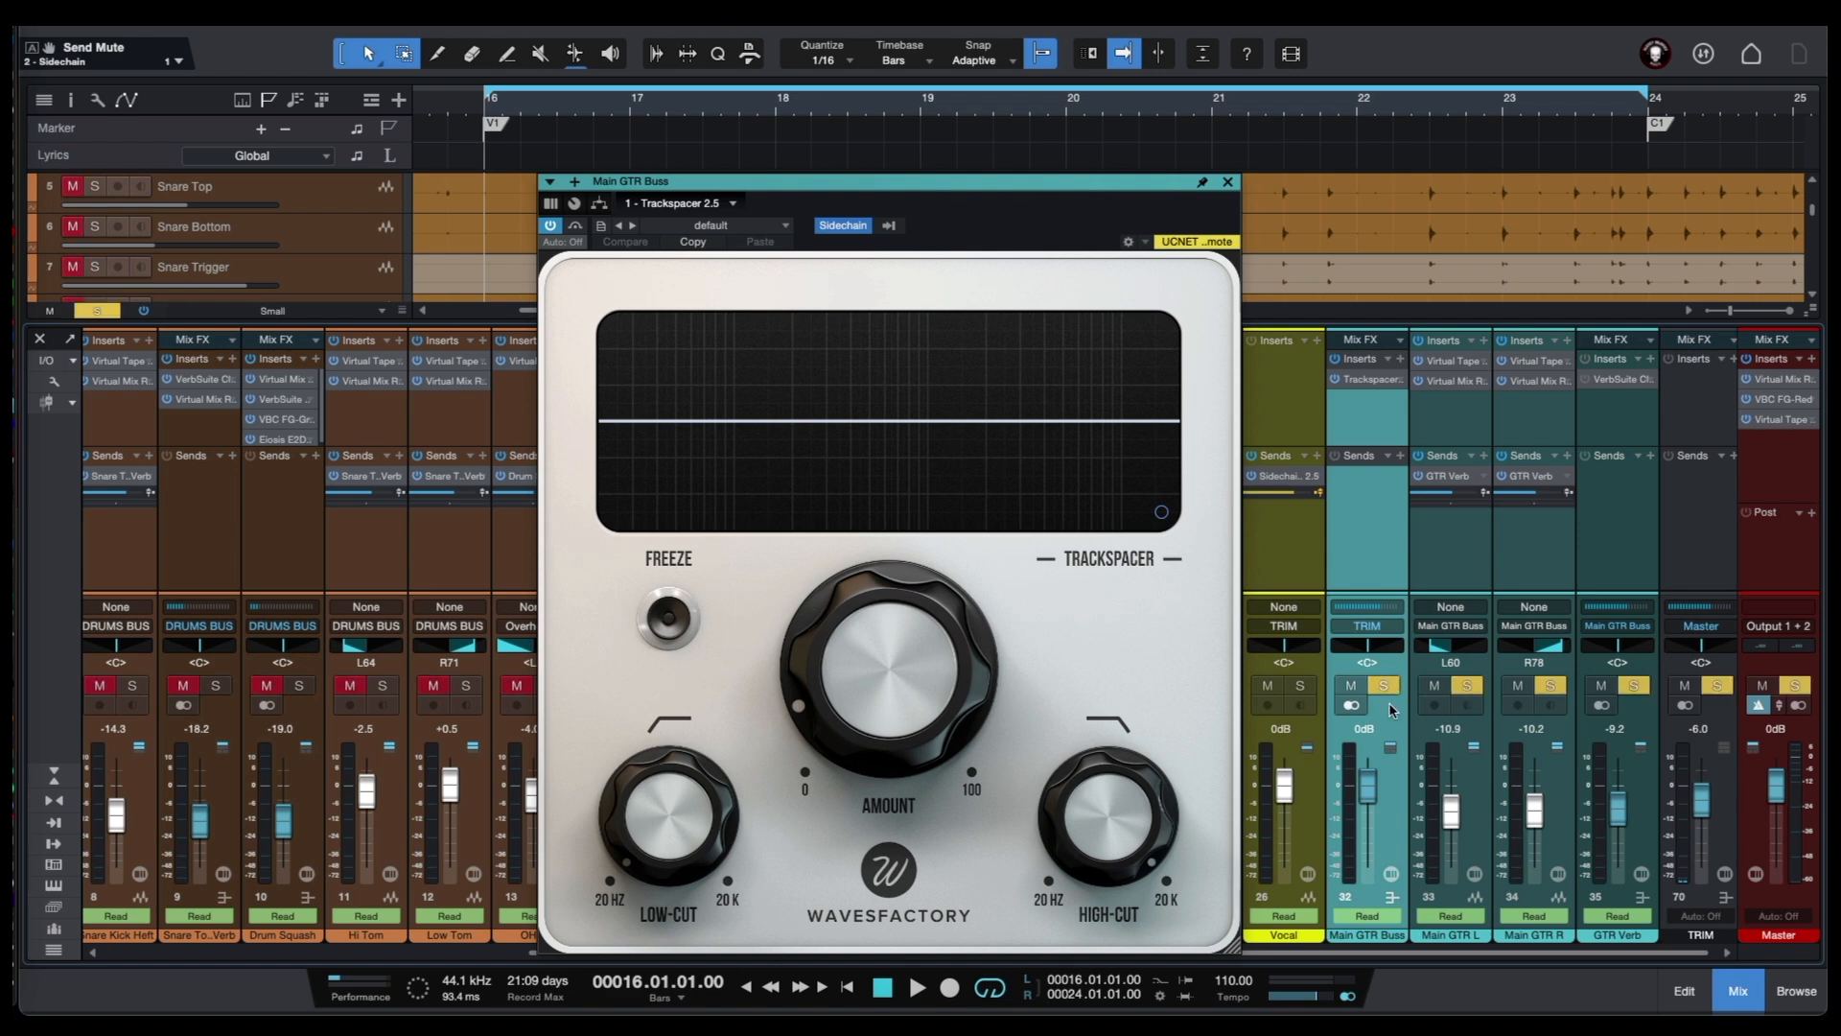
- Solo the Vocal channel and set the Trackspacer amount on Main GTR Buss to 15.1% during playback
click(1303, 689)
key(space)
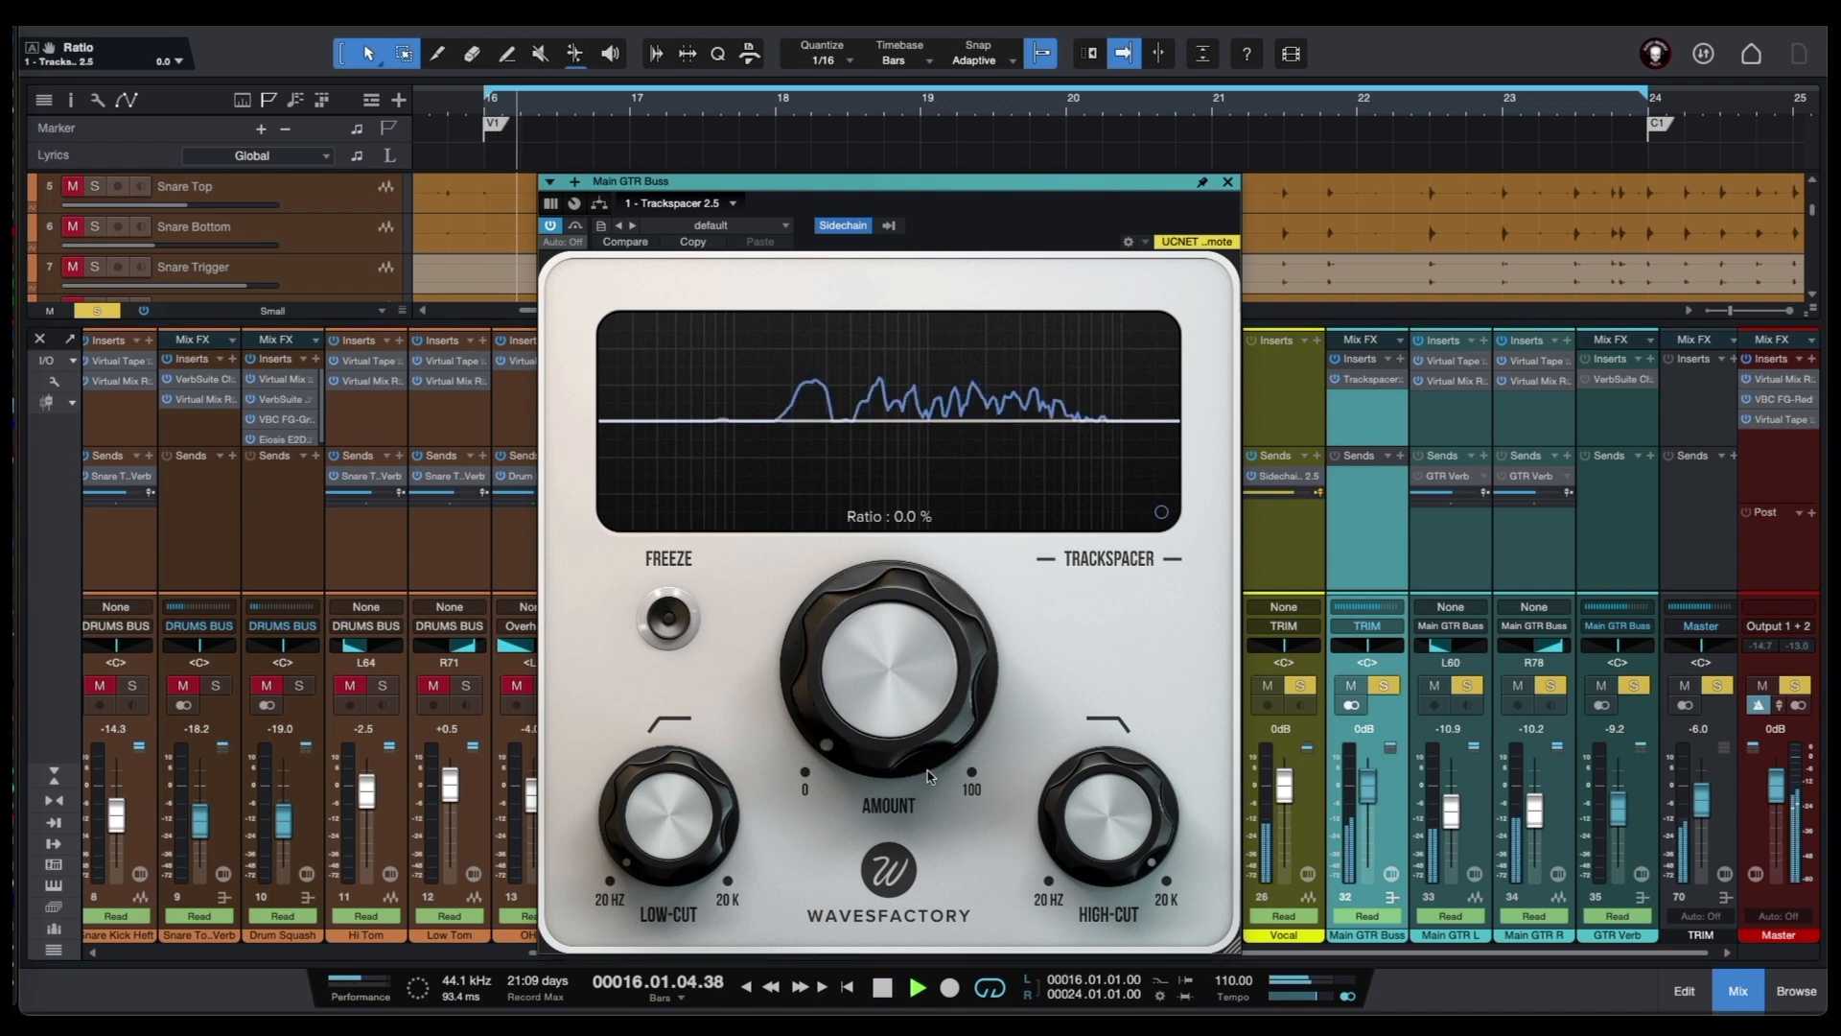
drag(848, 754, 834, 666)
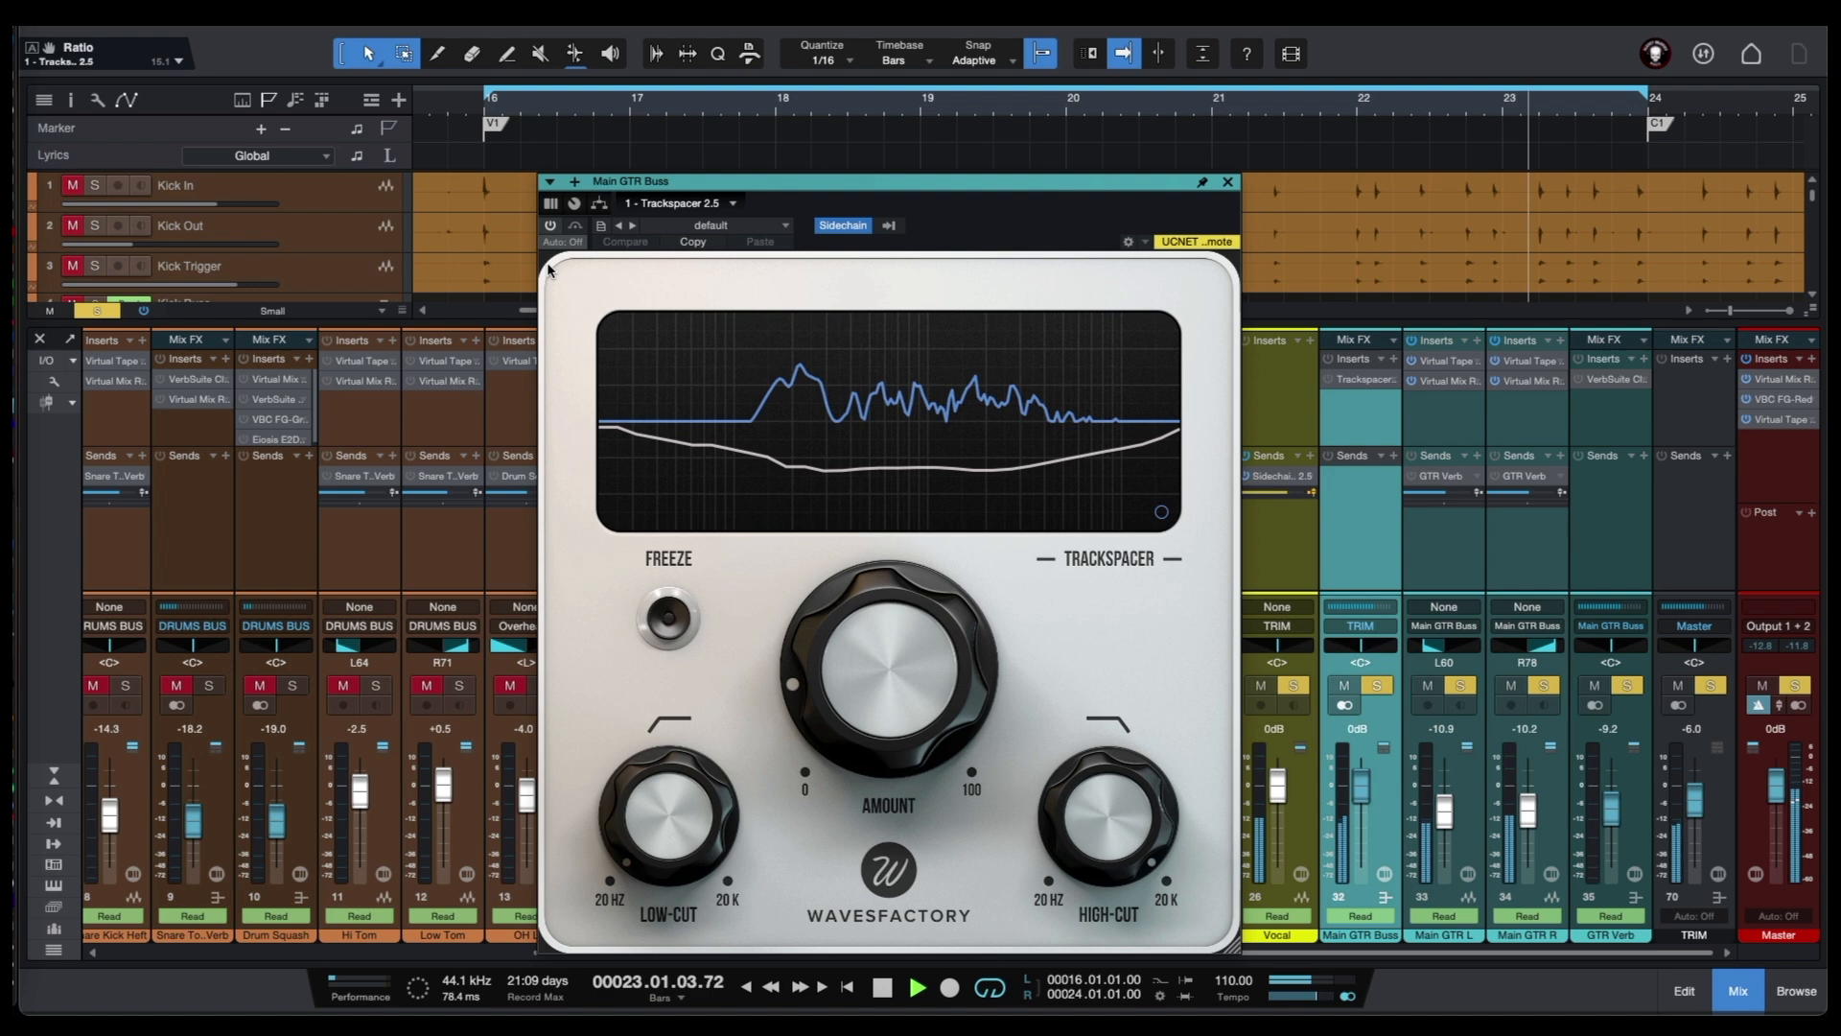
key(space)
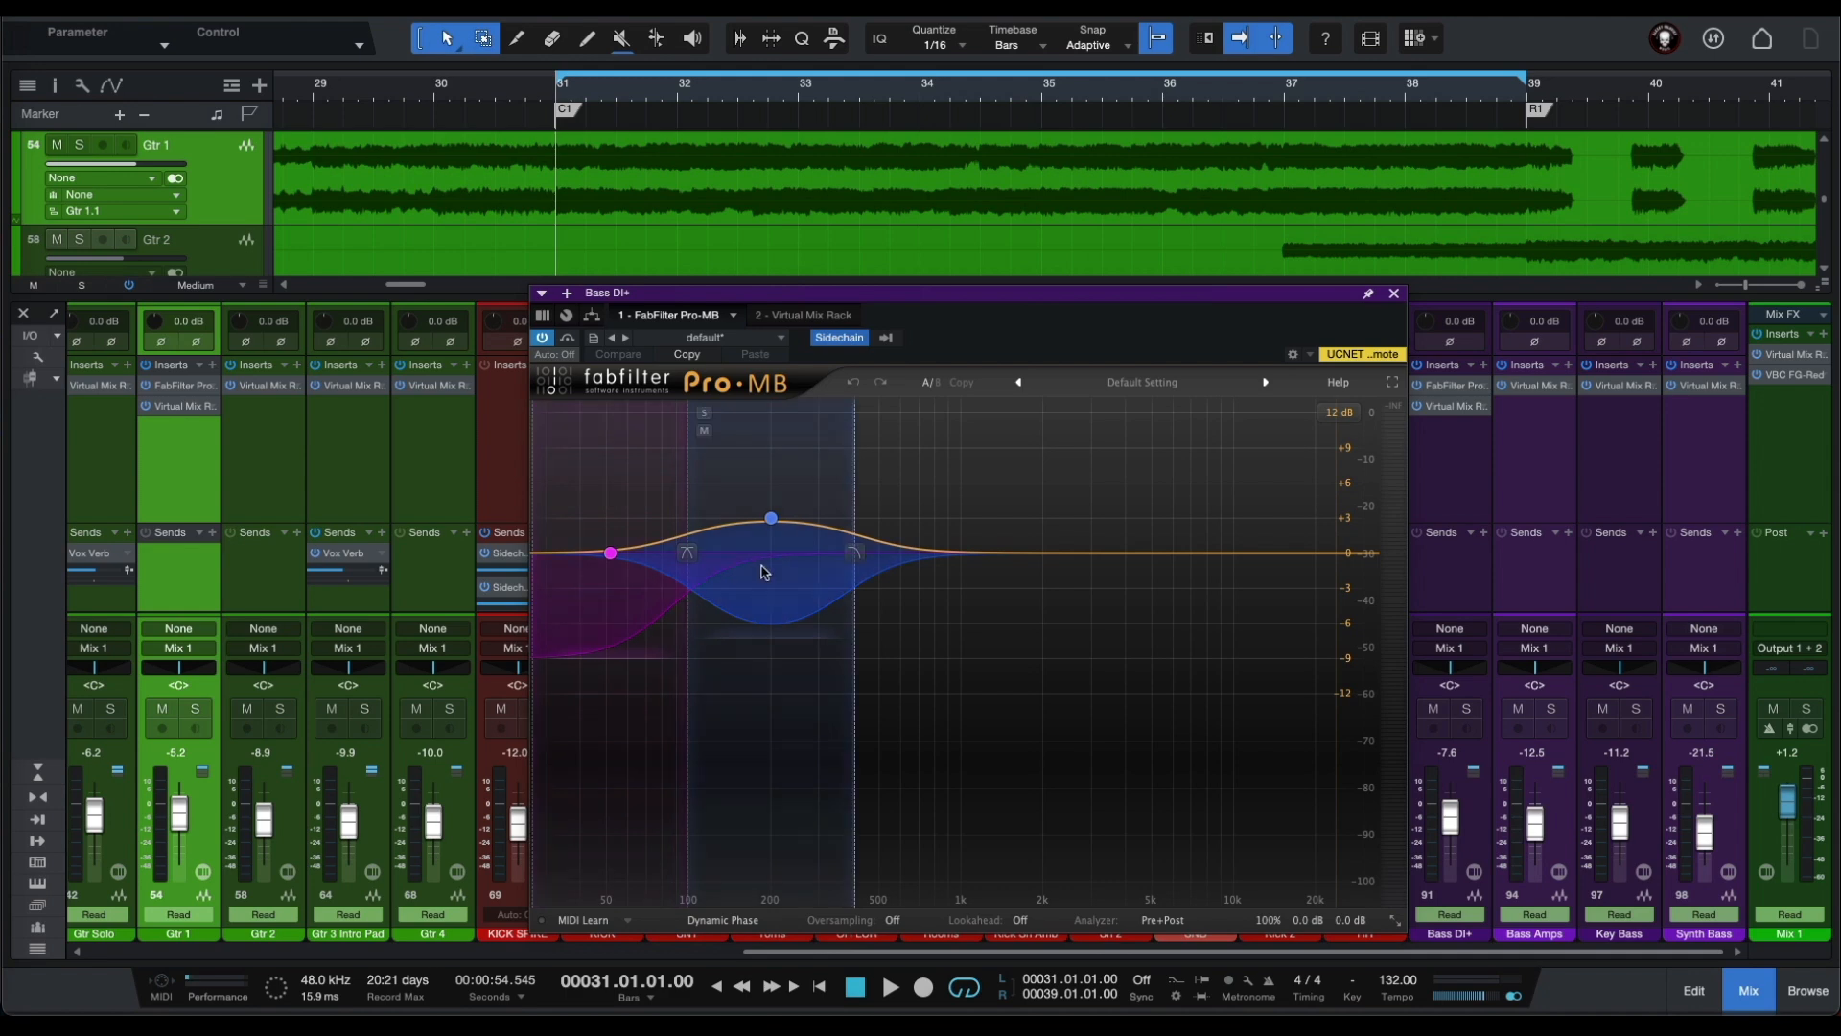
- Examine the two Pro-MB bands on Bass DI+ and check the plug-in's sidechain source
mouse_move(765, 573)
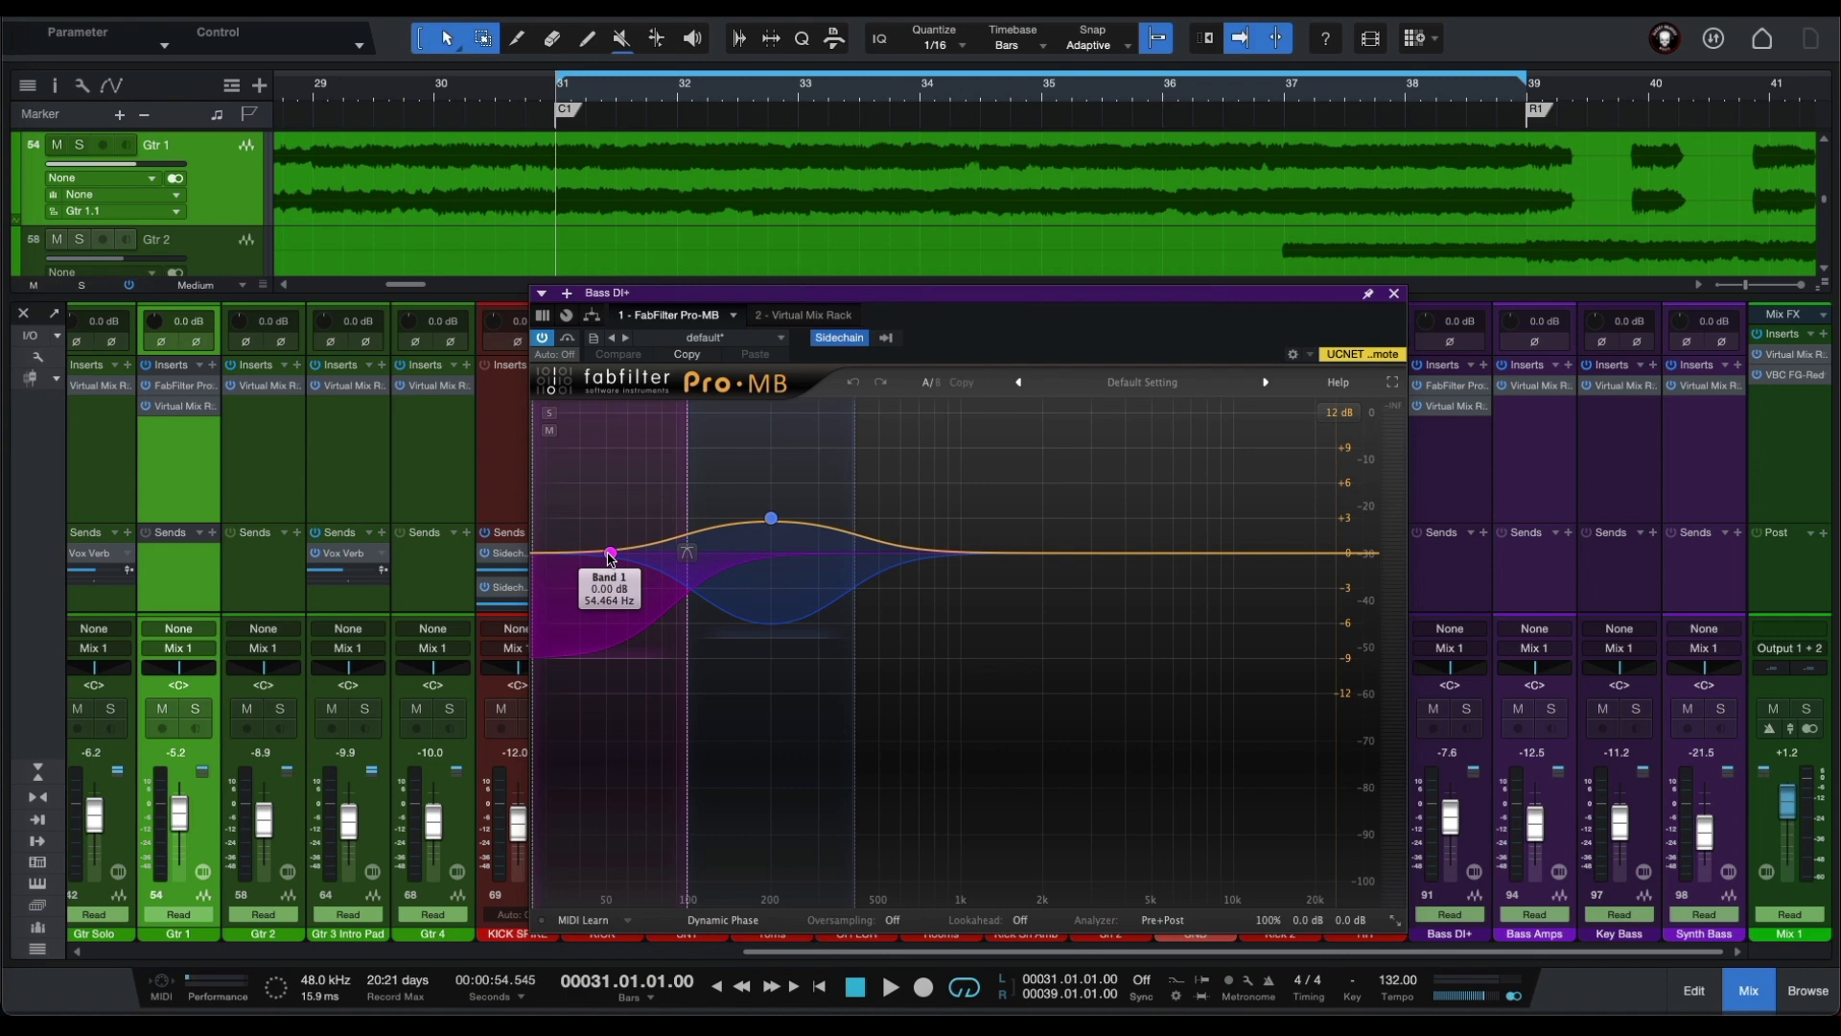
drag(944, 316, 971, 316)
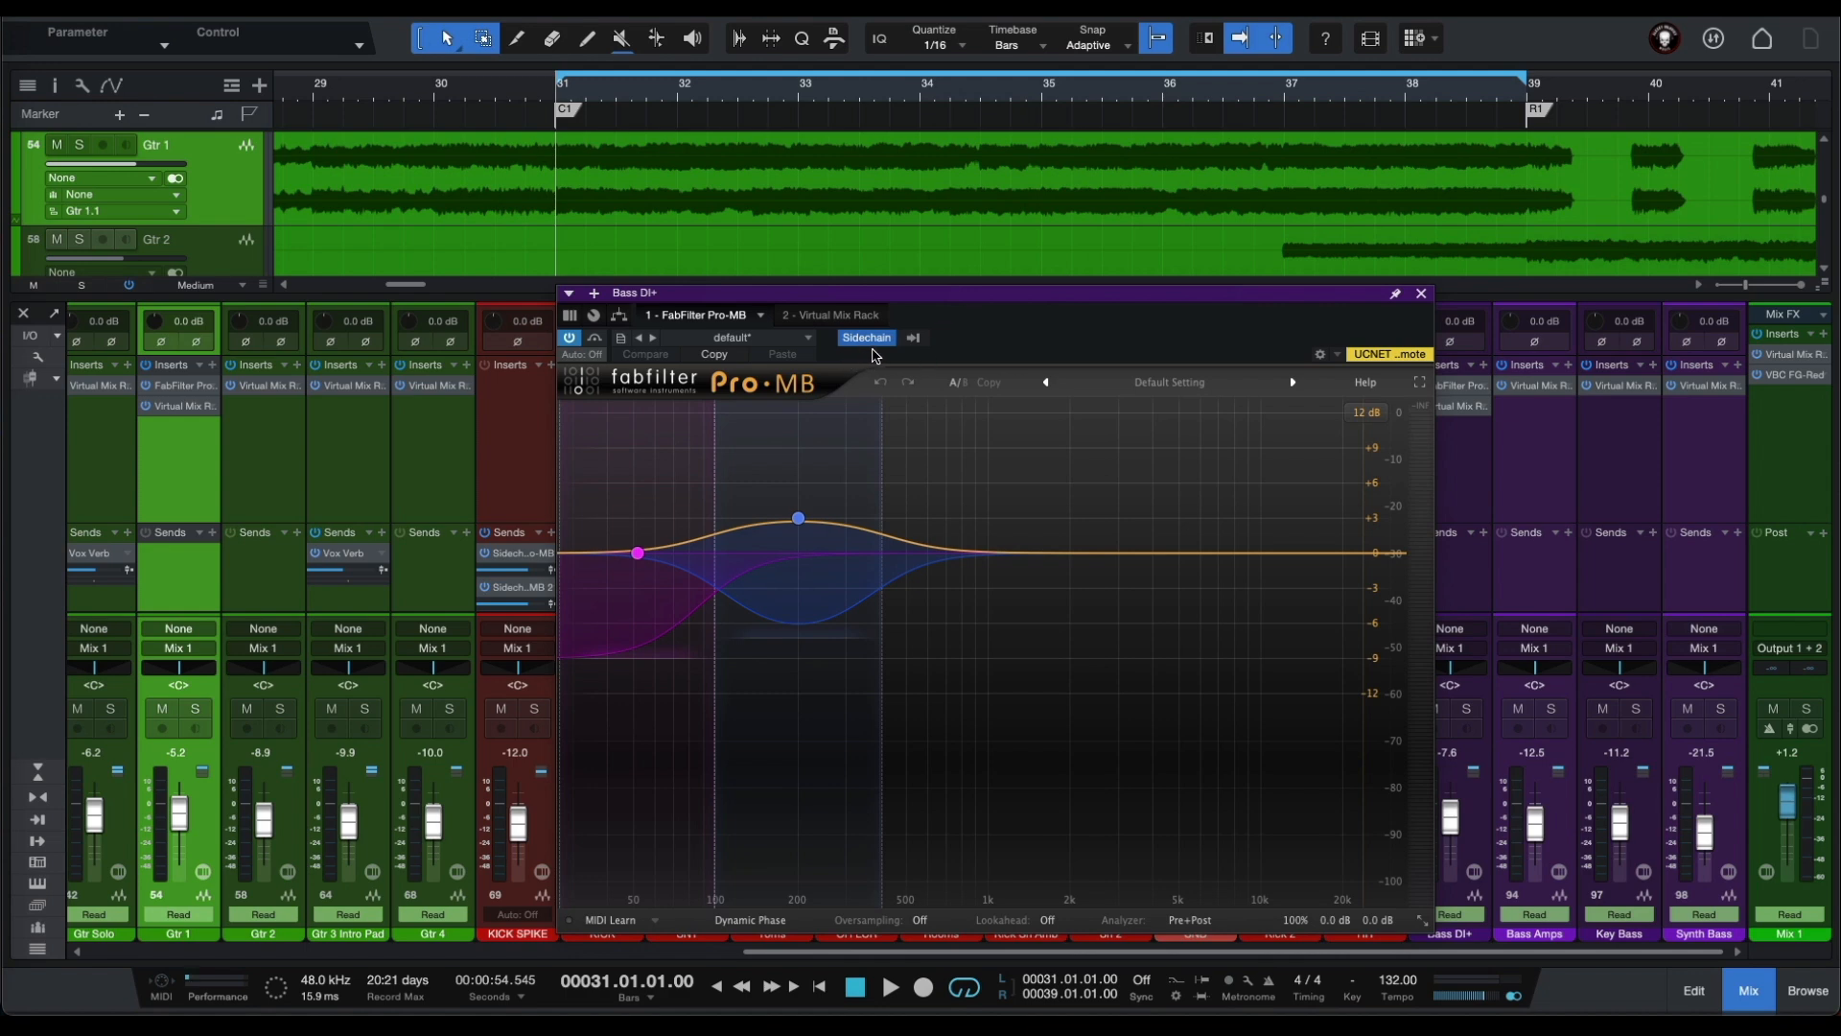
click(868, 338)
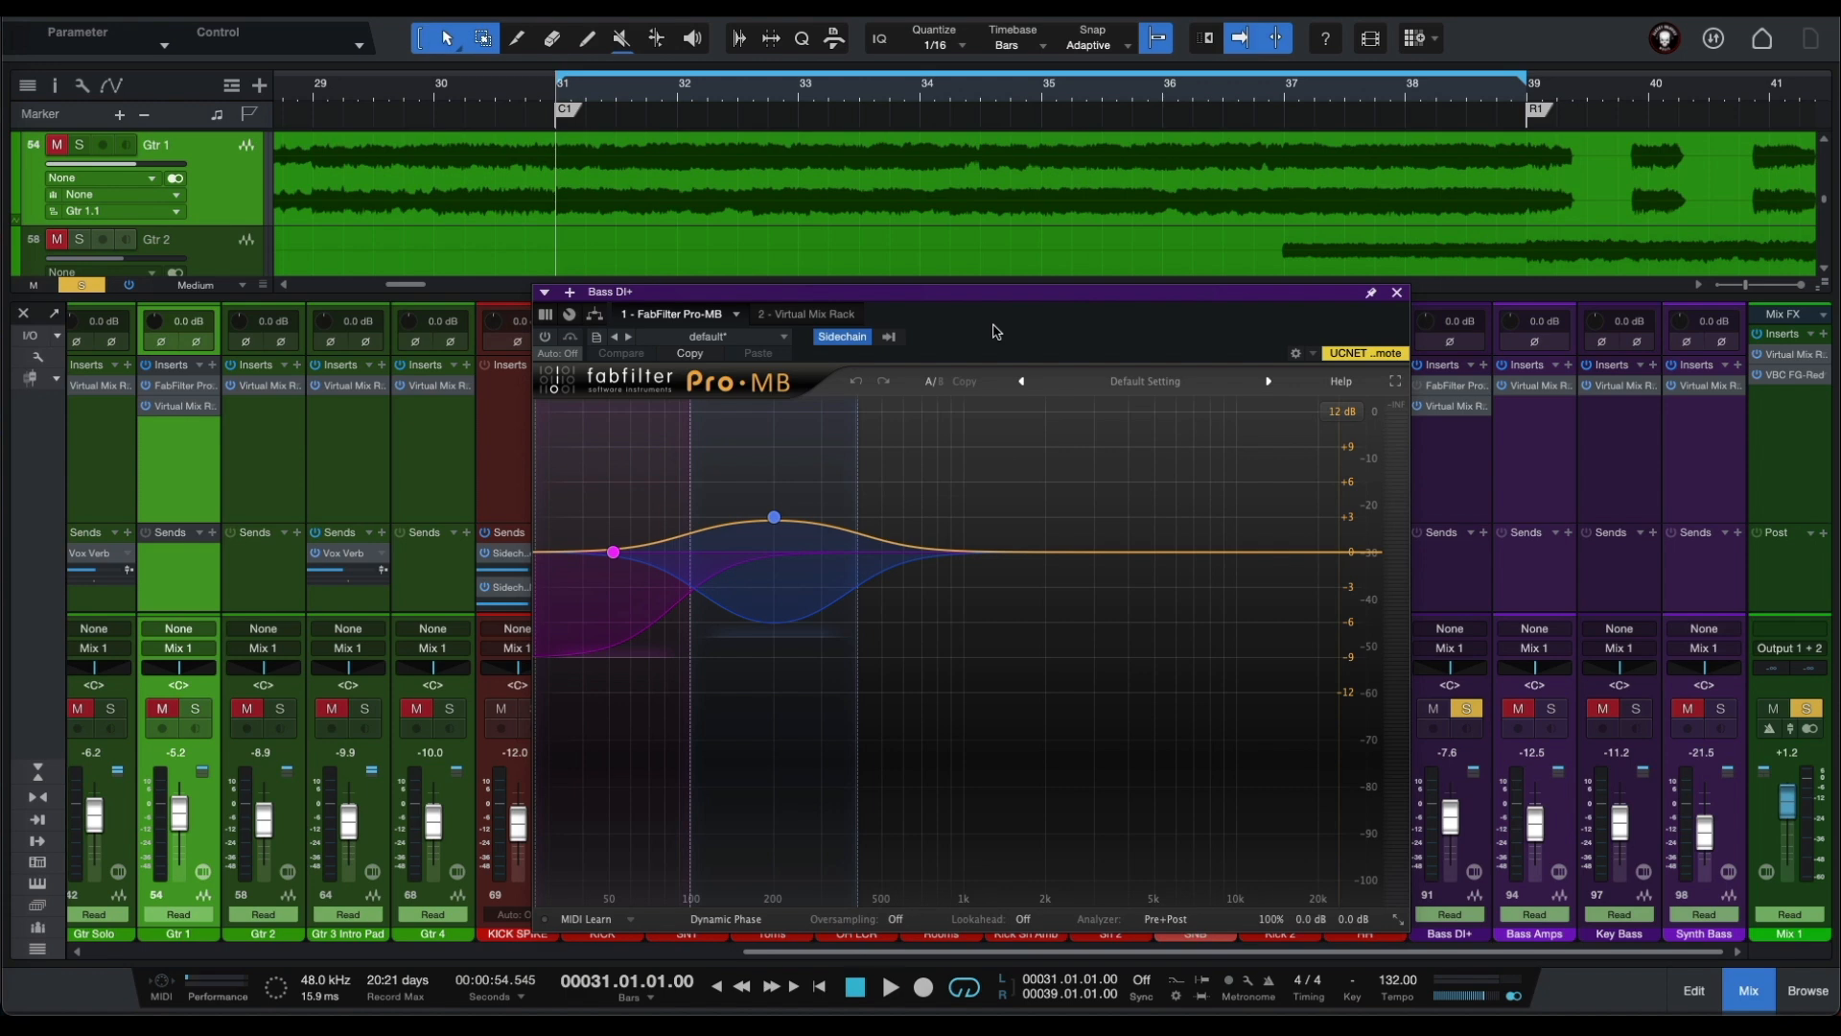
- Play Bass DI+ soloed and in the full mix, comparing the sound with Pro-MB bypassed and active
key(space)
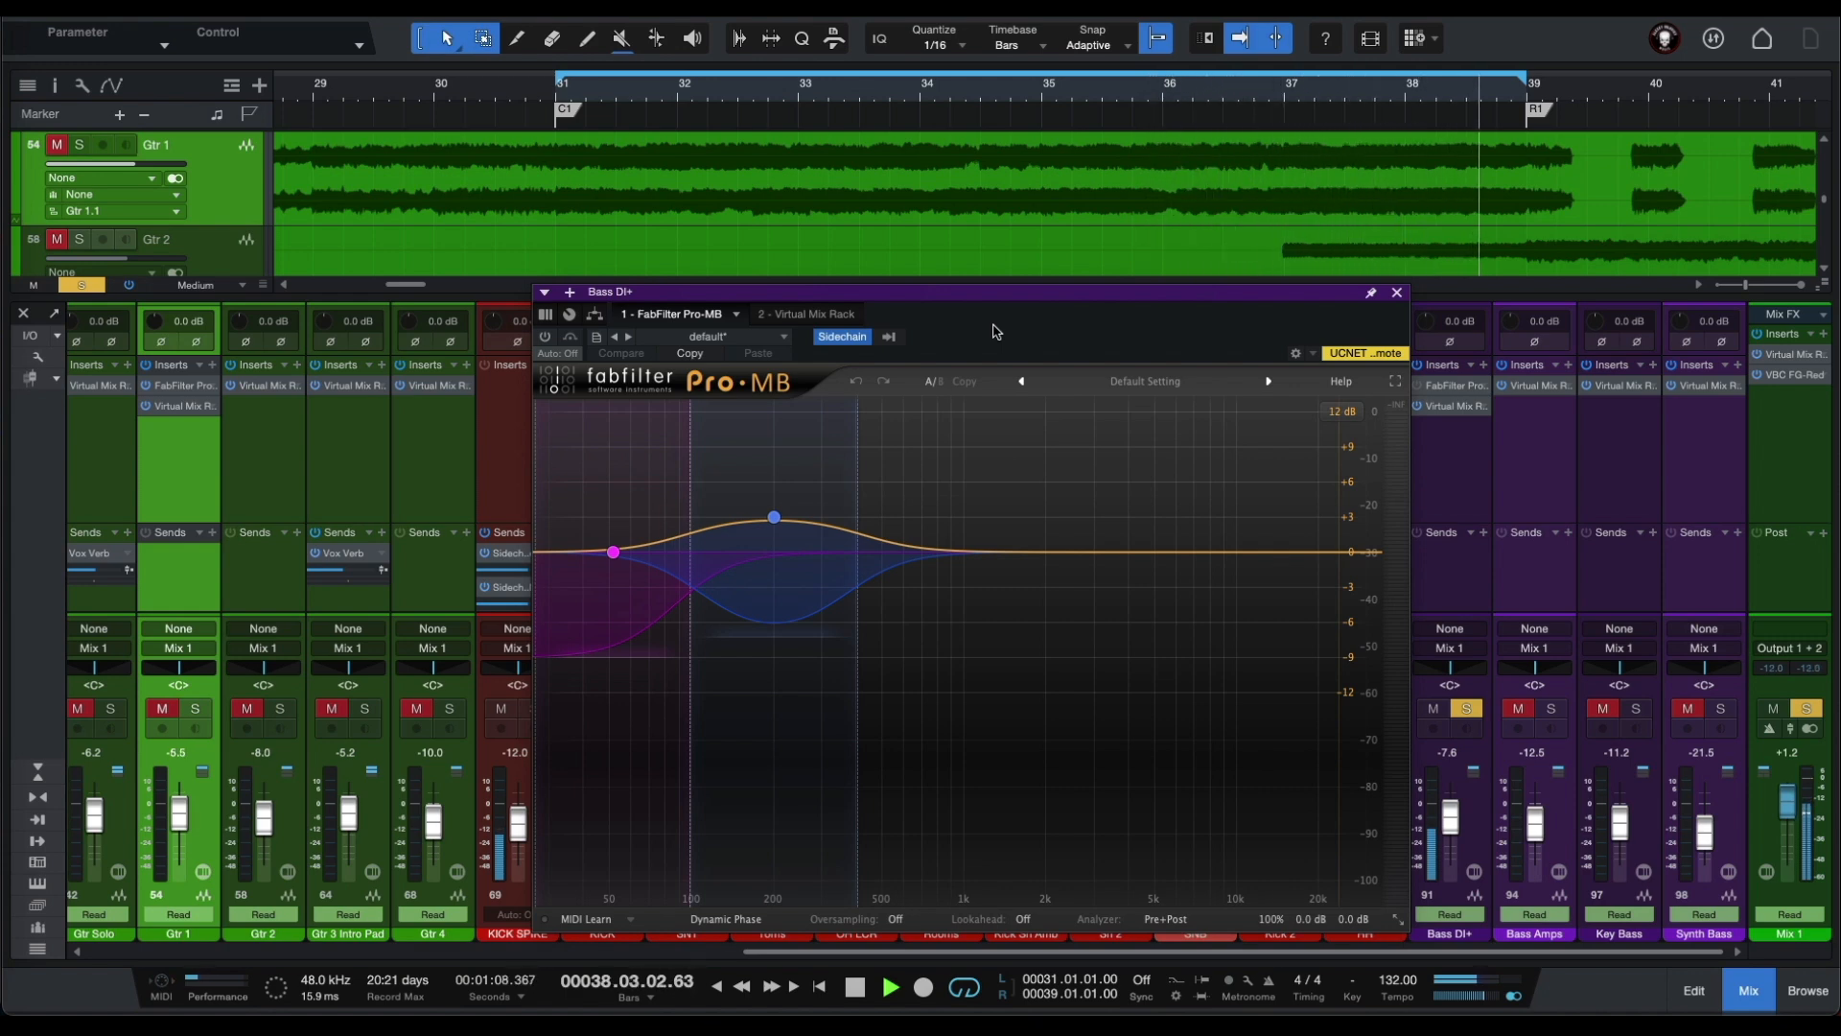
key(space)
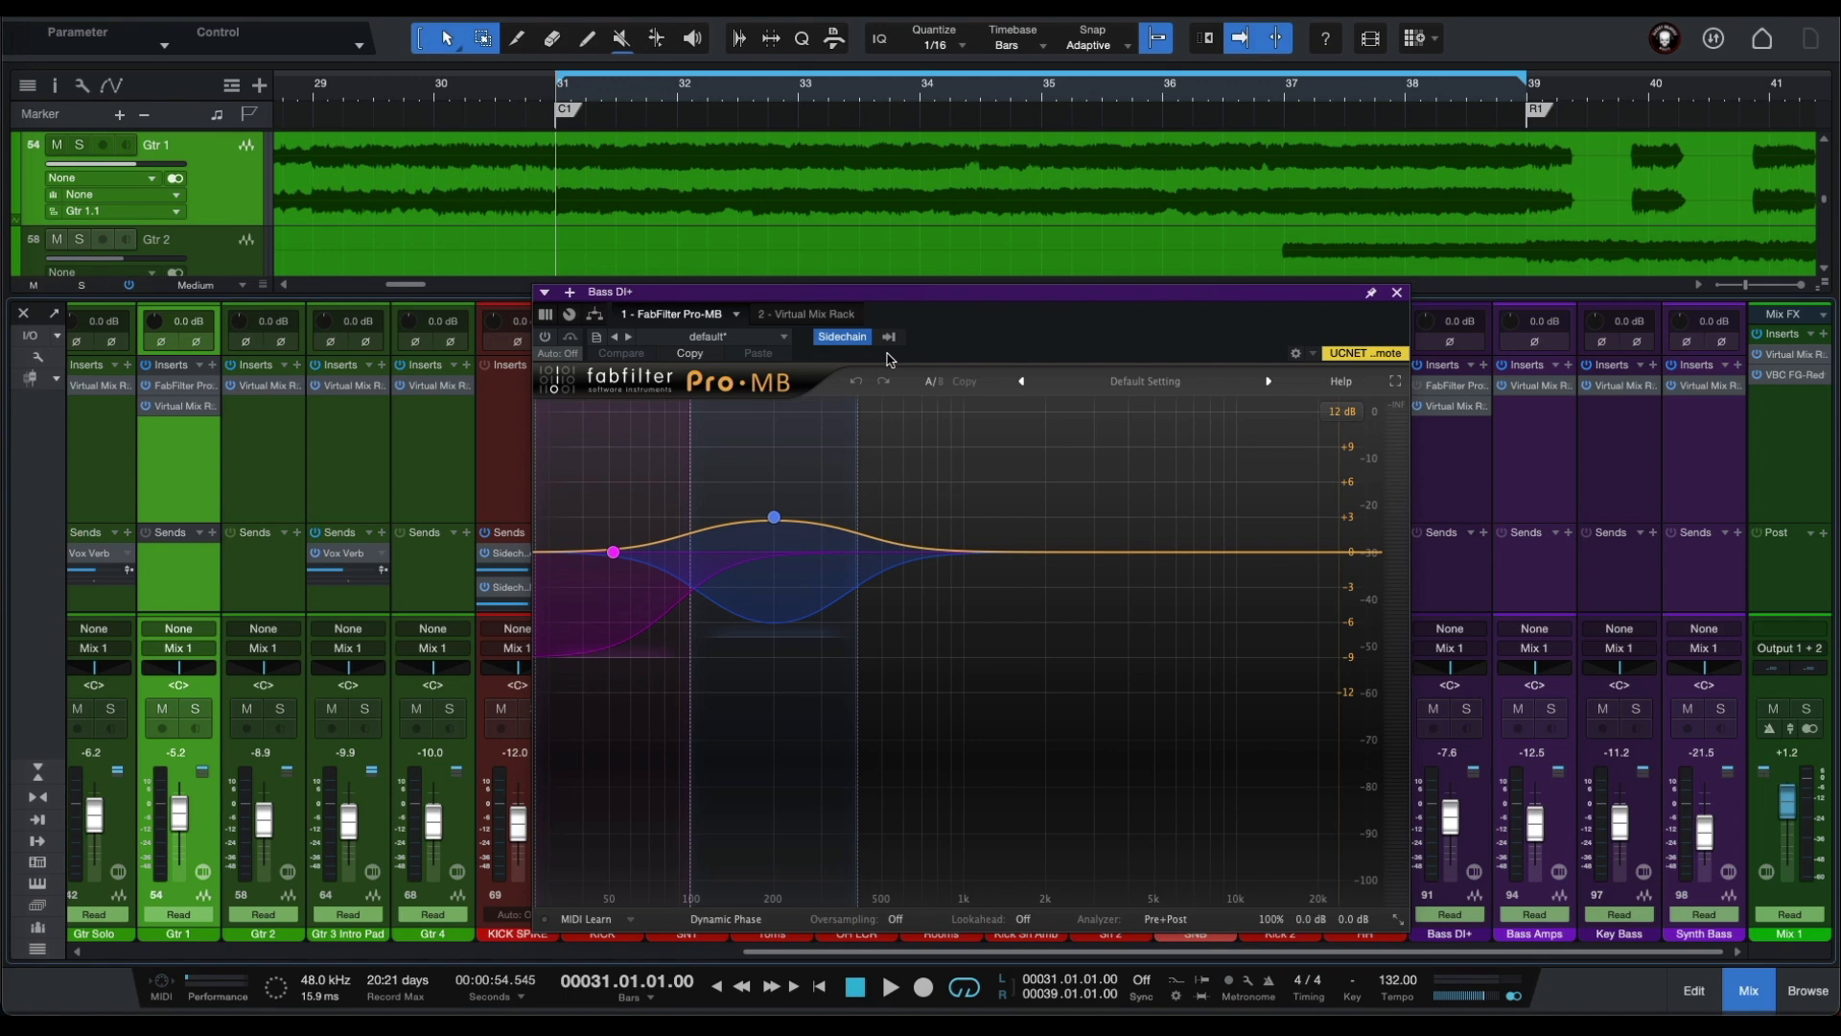
key(space)
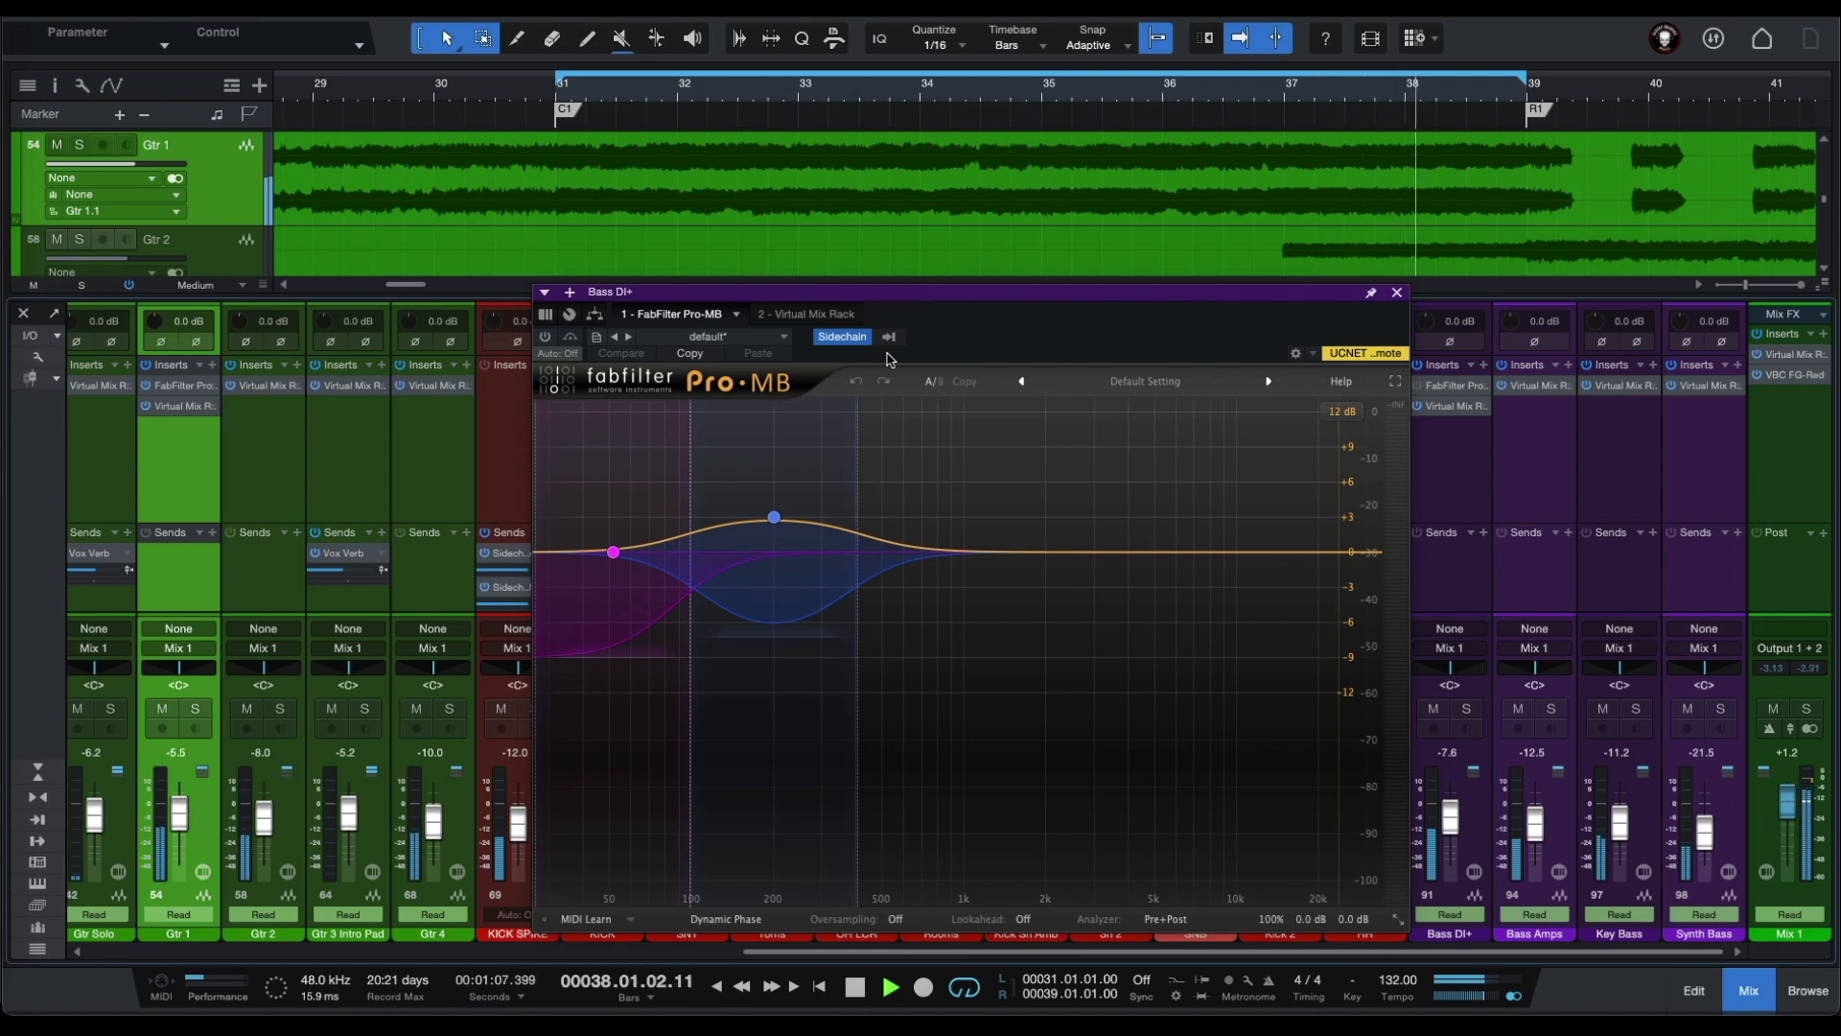
key(space)
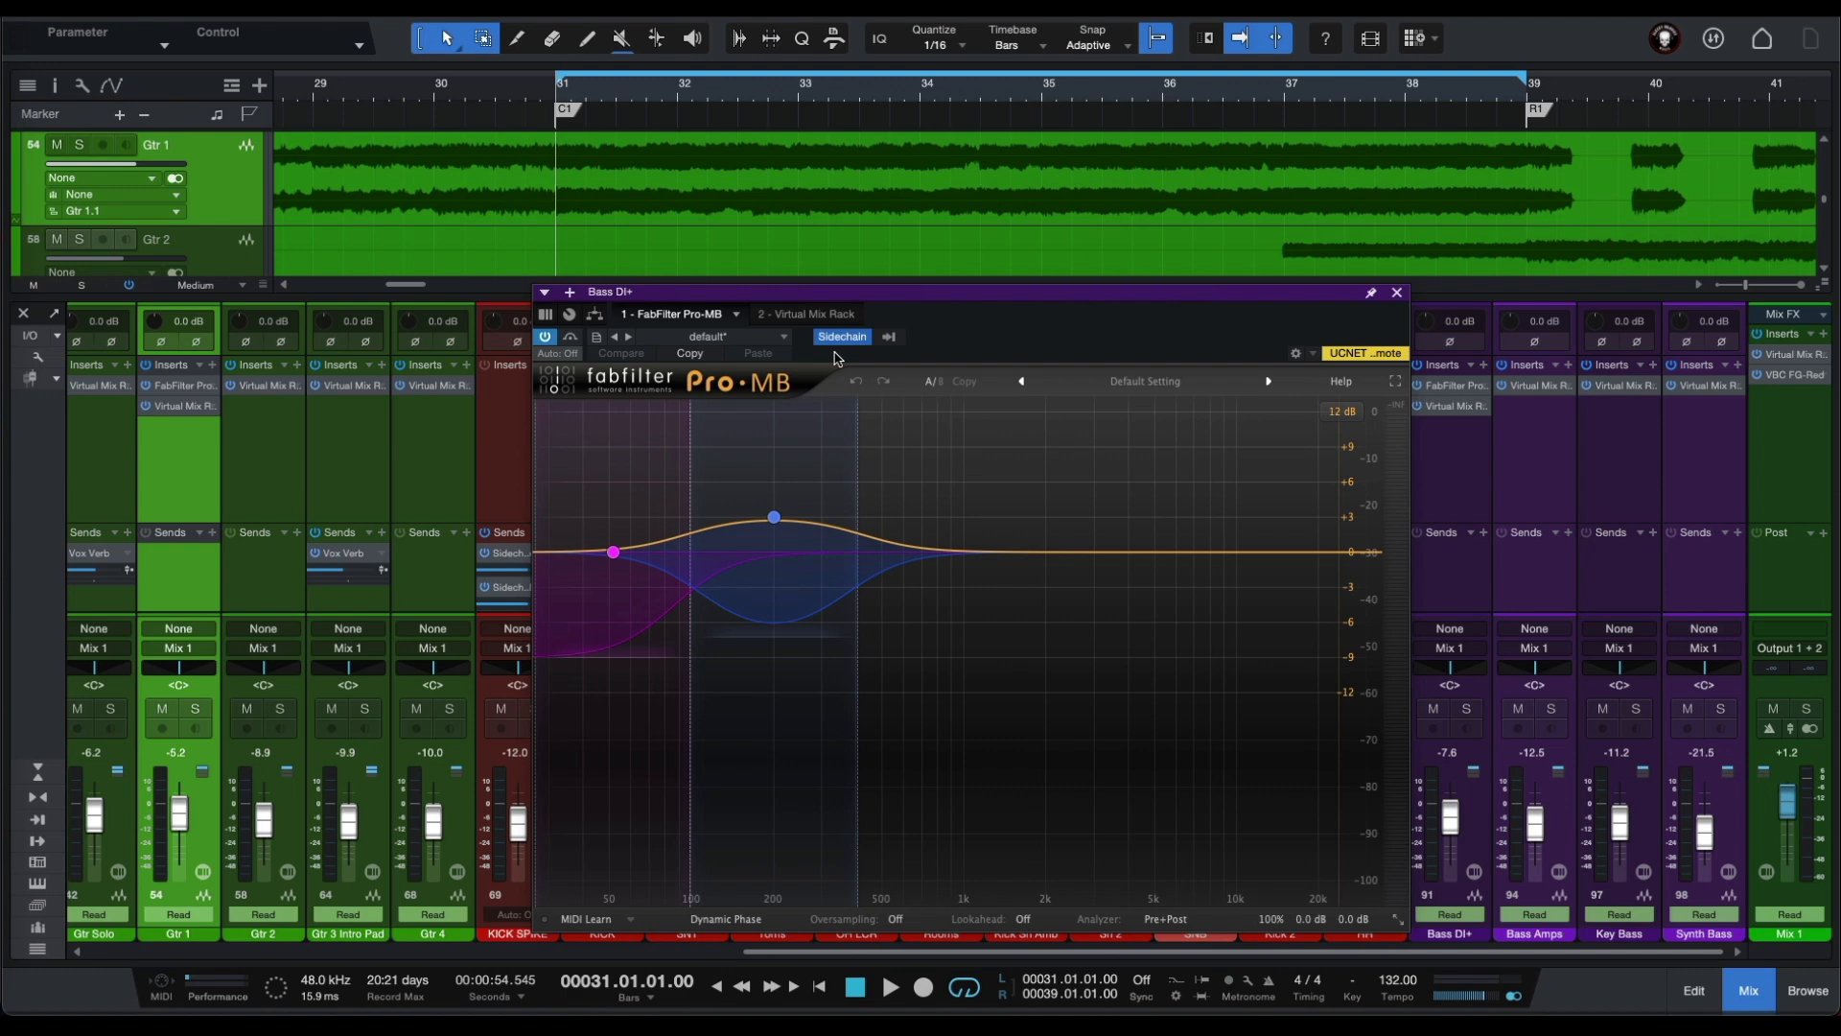
key(space)
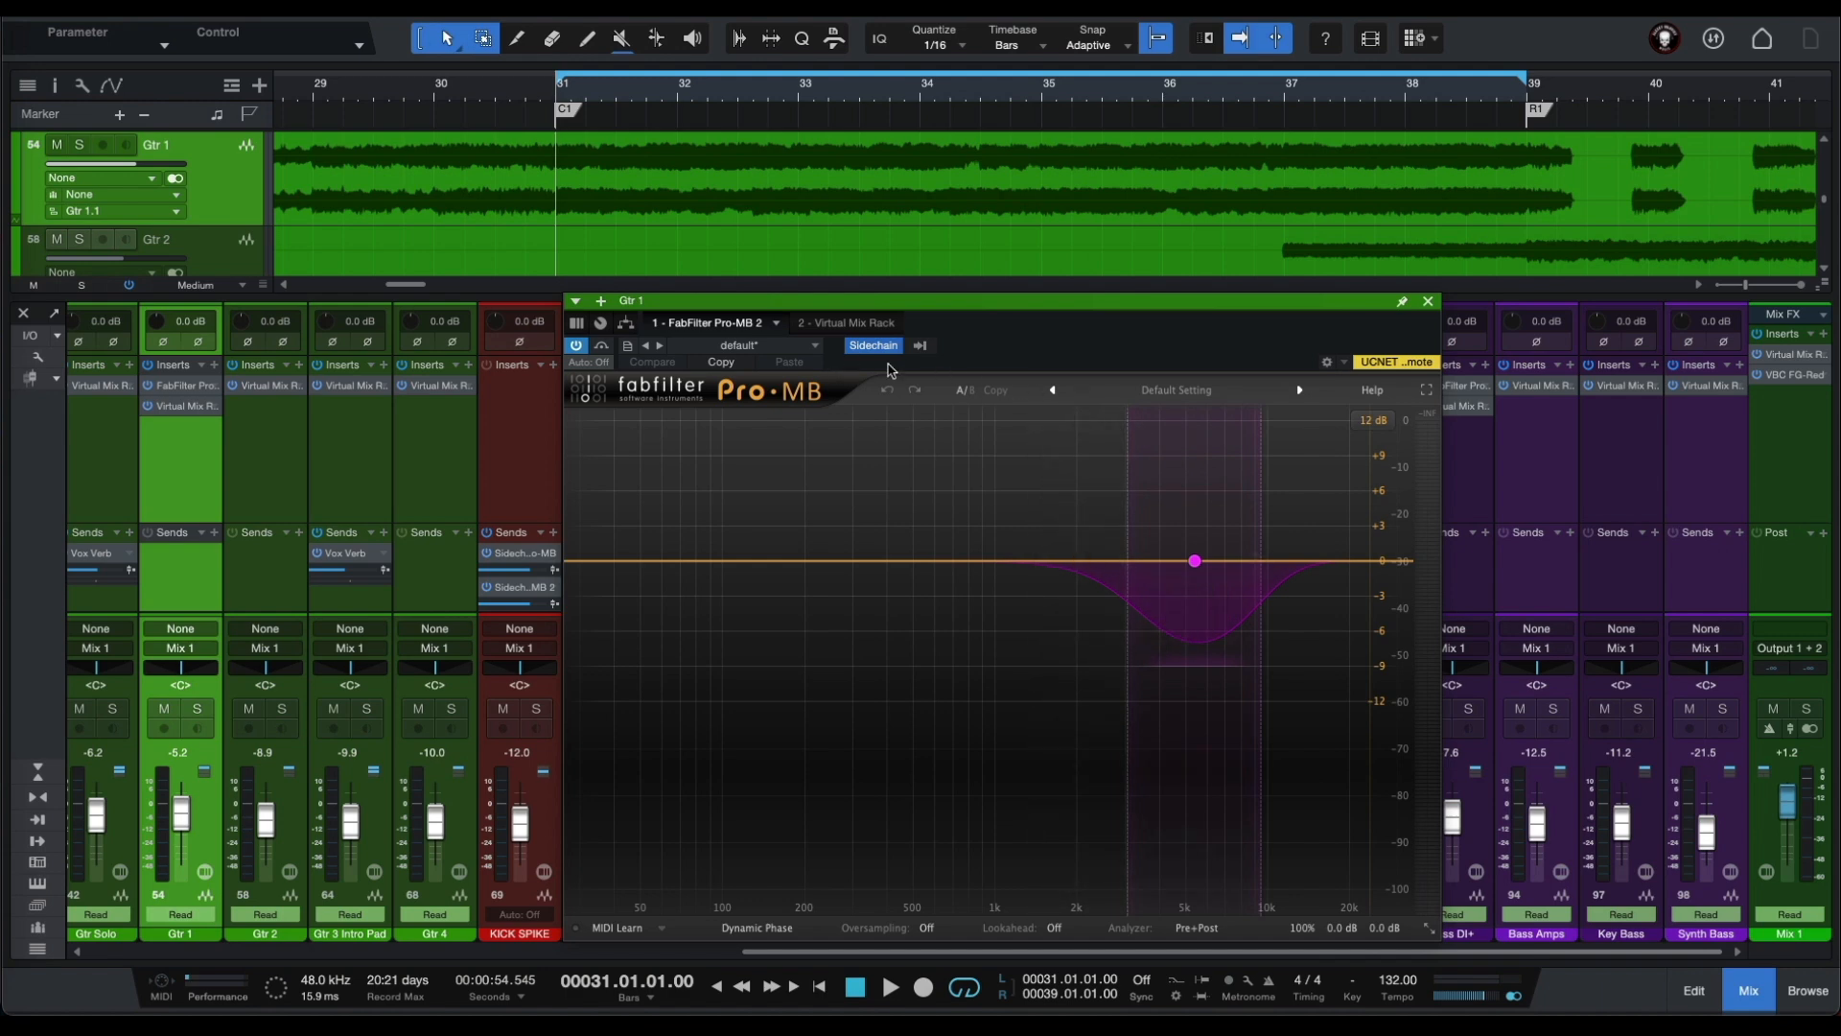
- Check the sidechain source of Pro-MB on Gtr 1, and compare the guitar soloed and in the full mix with and without it
click(920, 345)
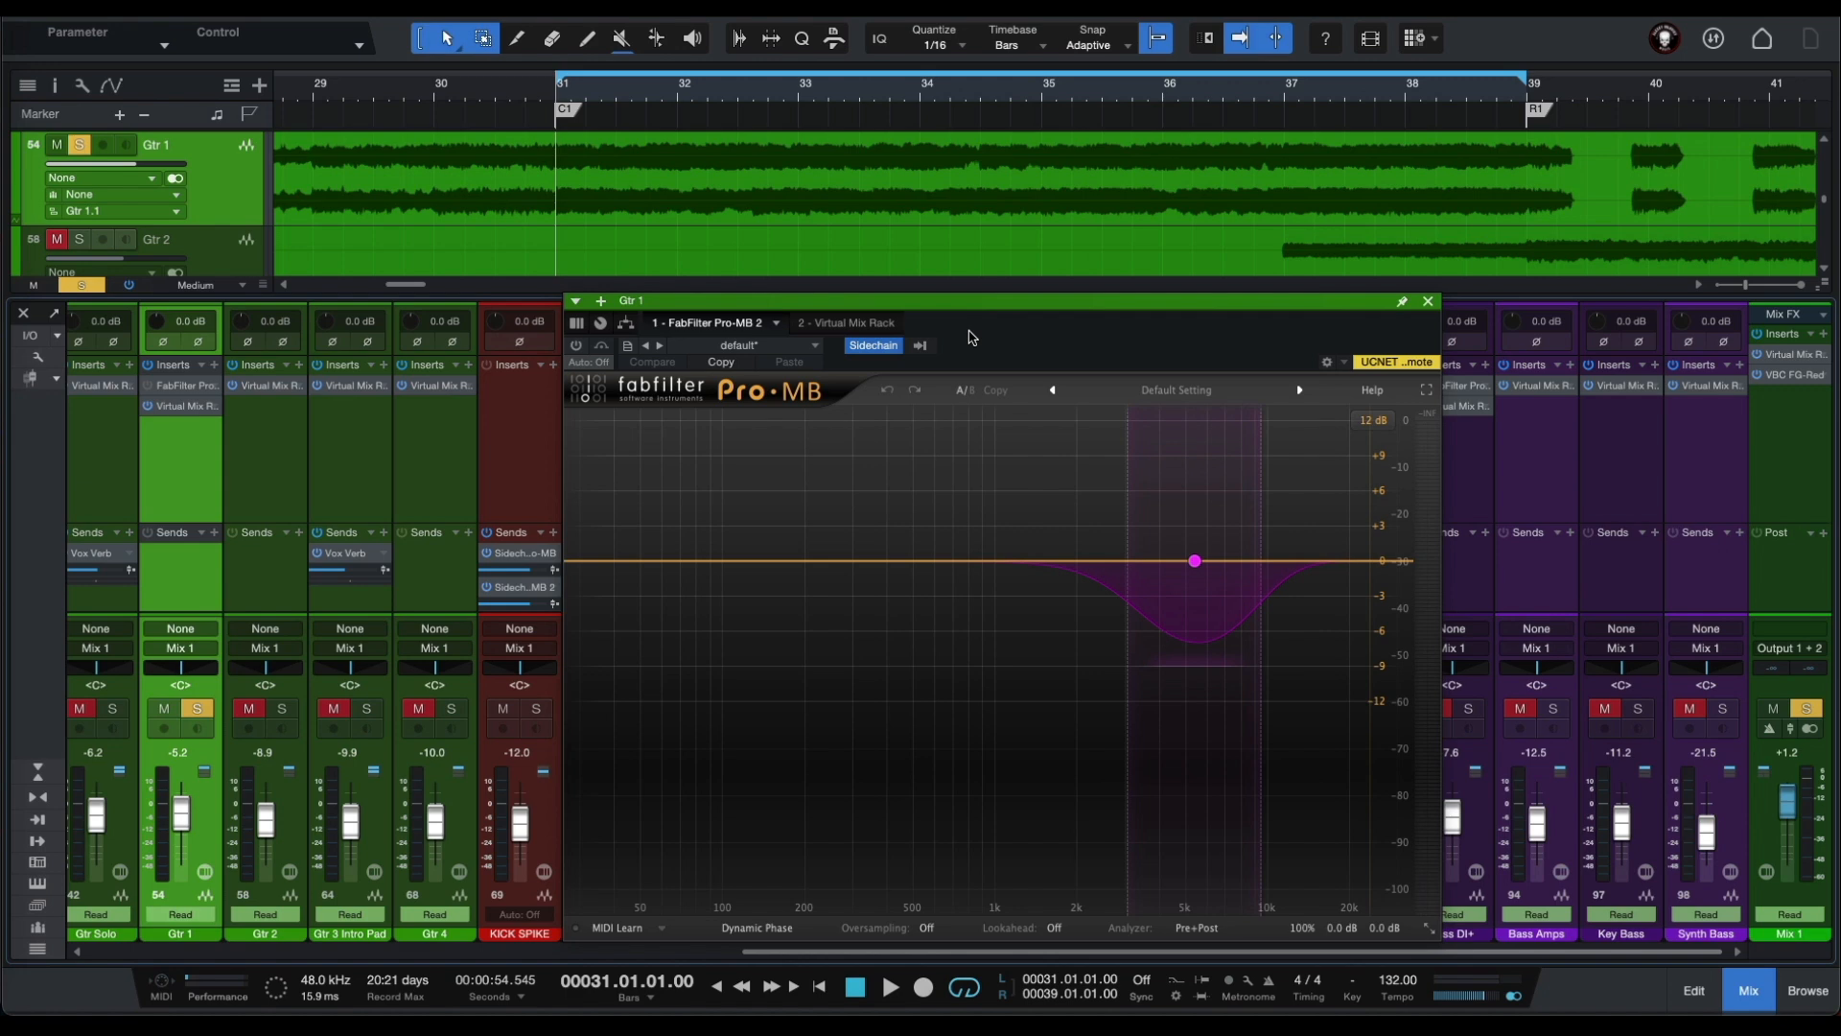
key(space)
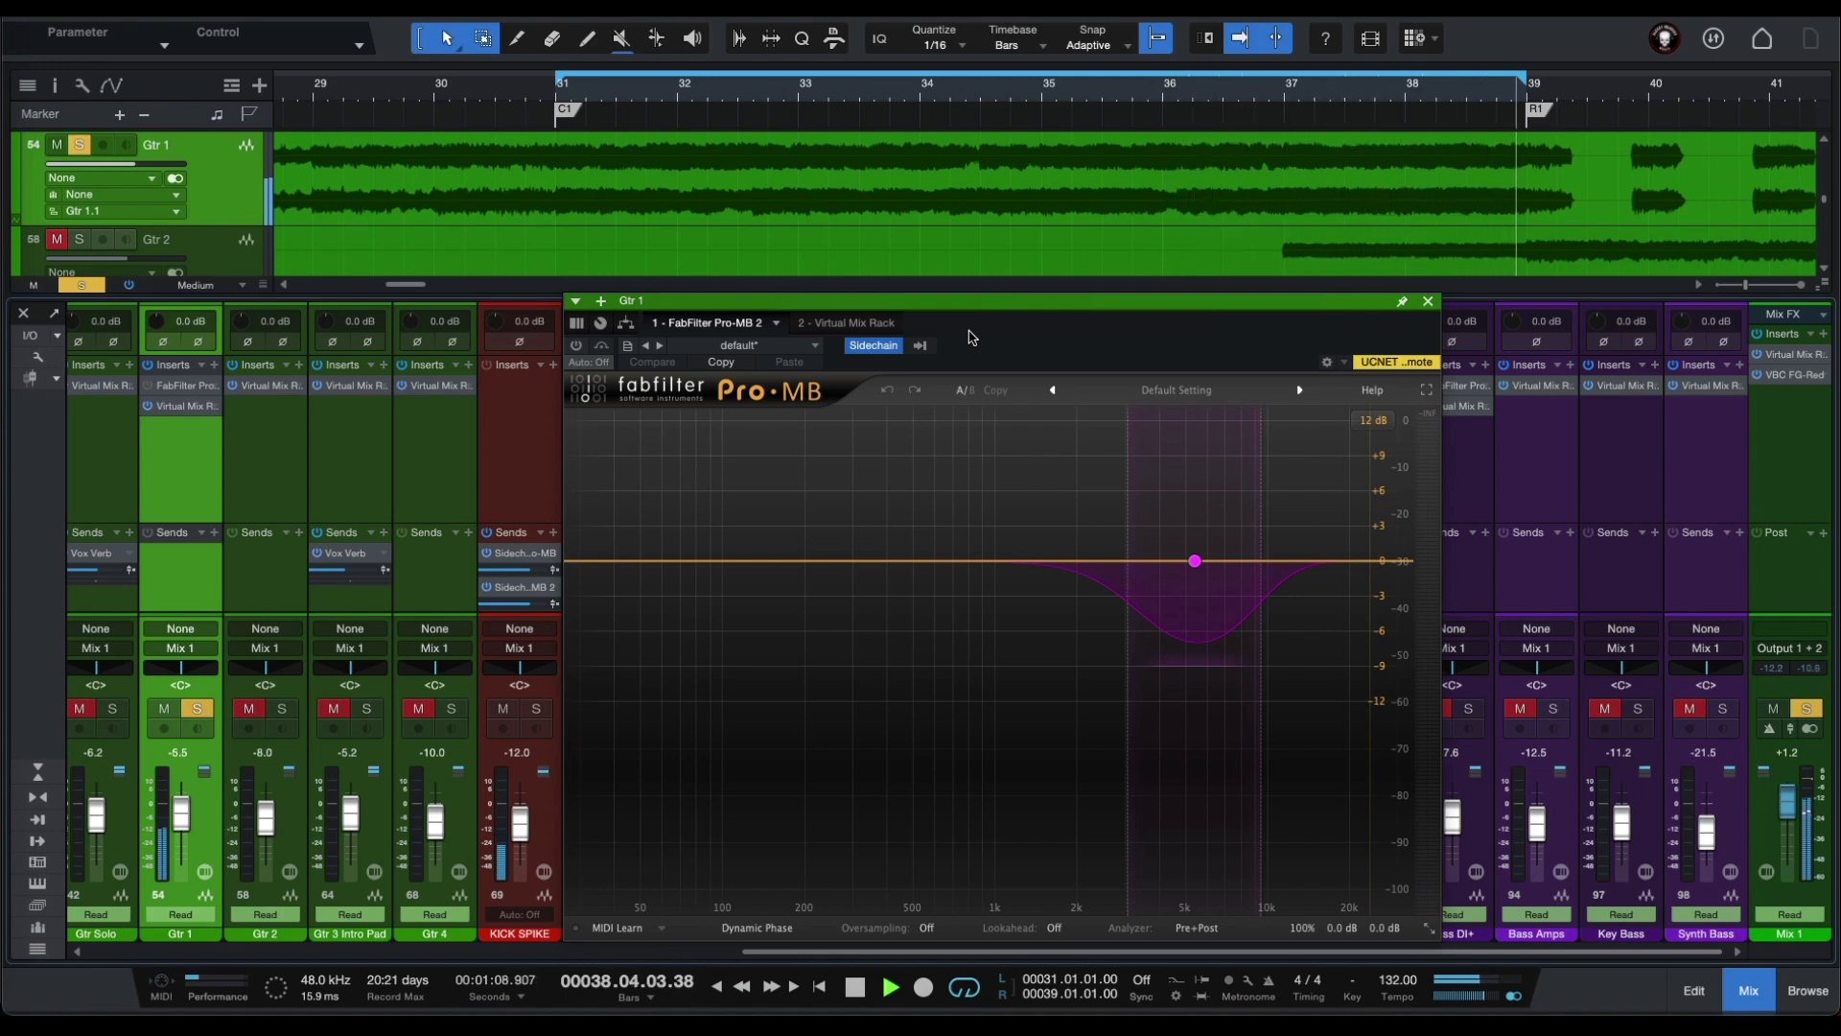
key(space)
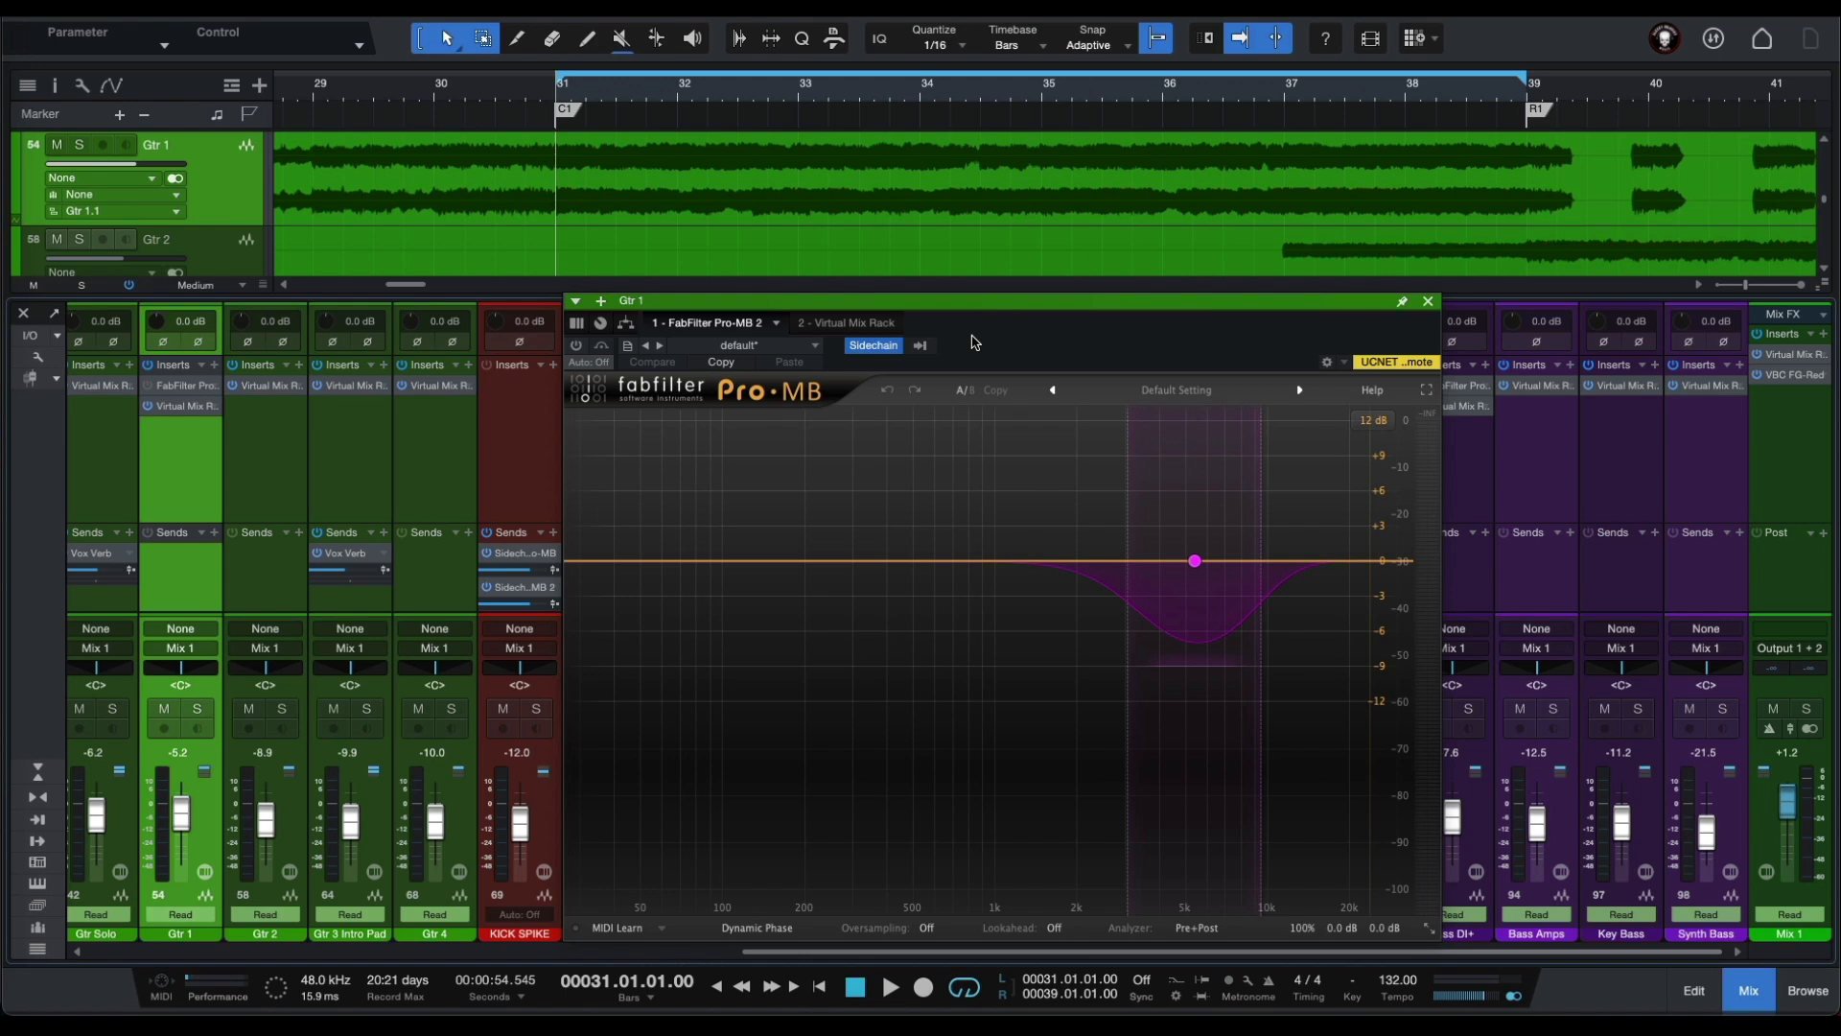
key(space)
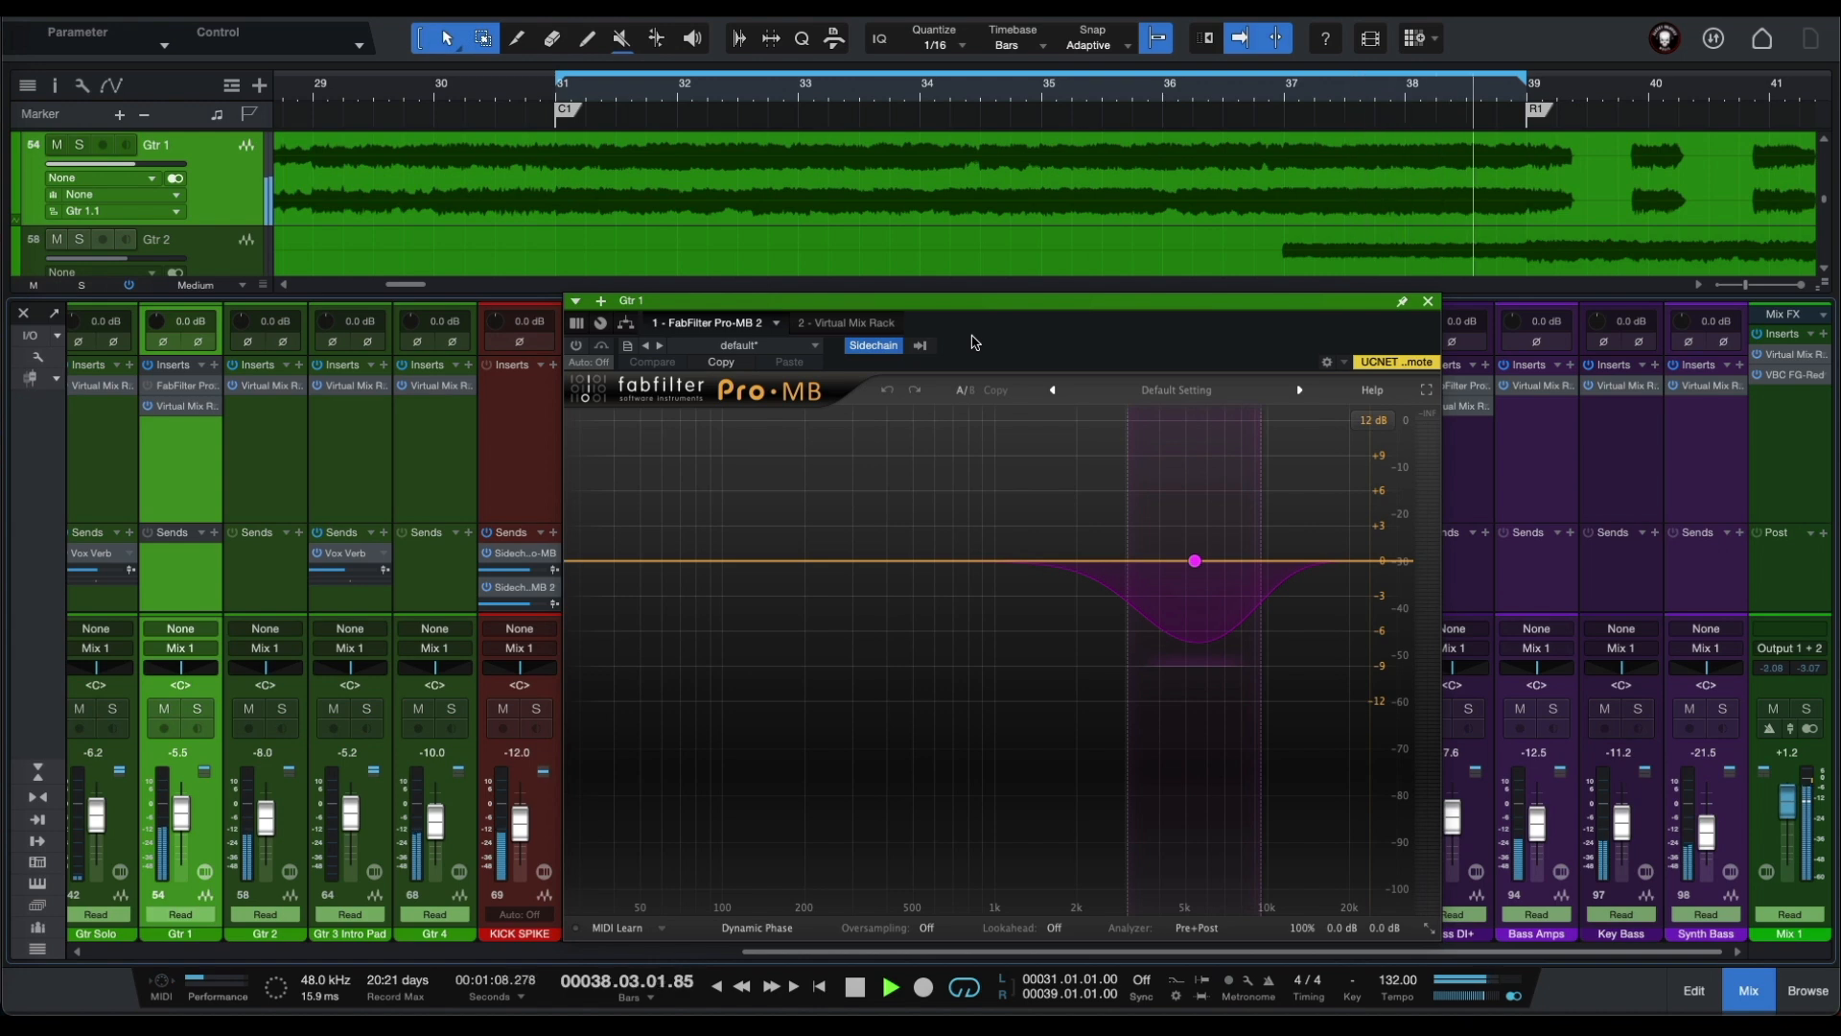
key(space)
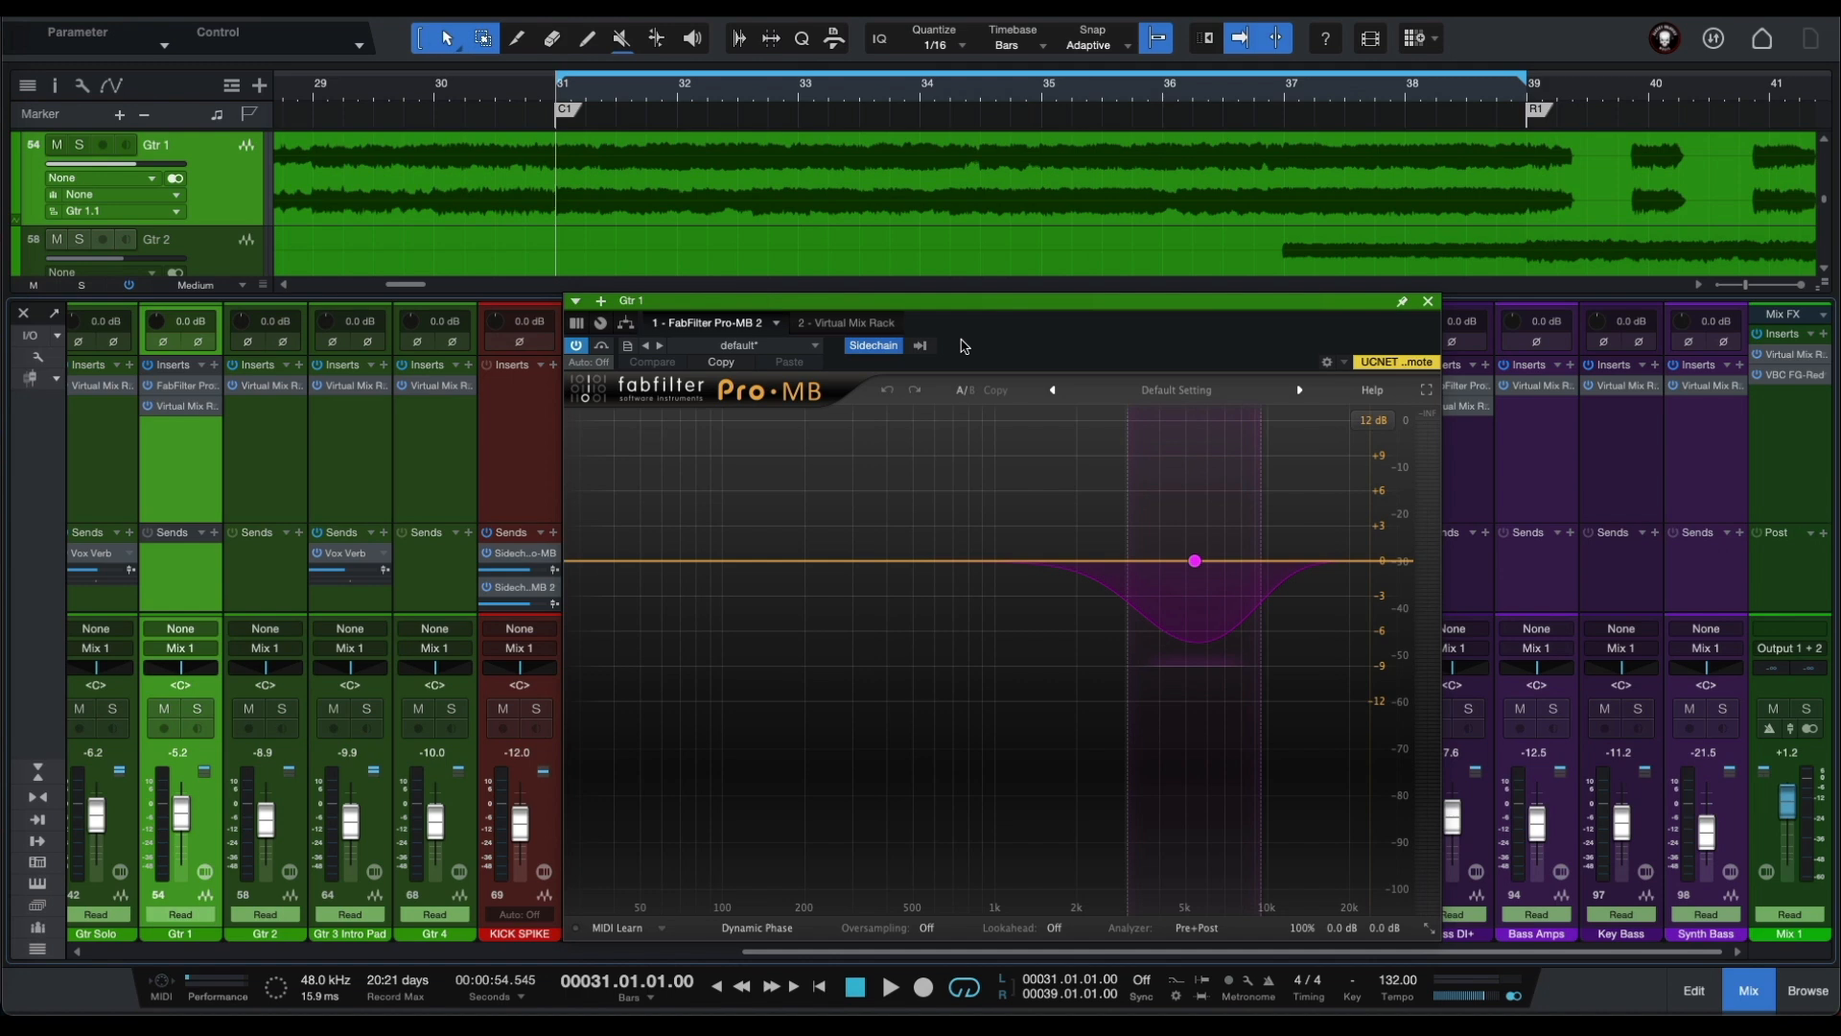
key(space)
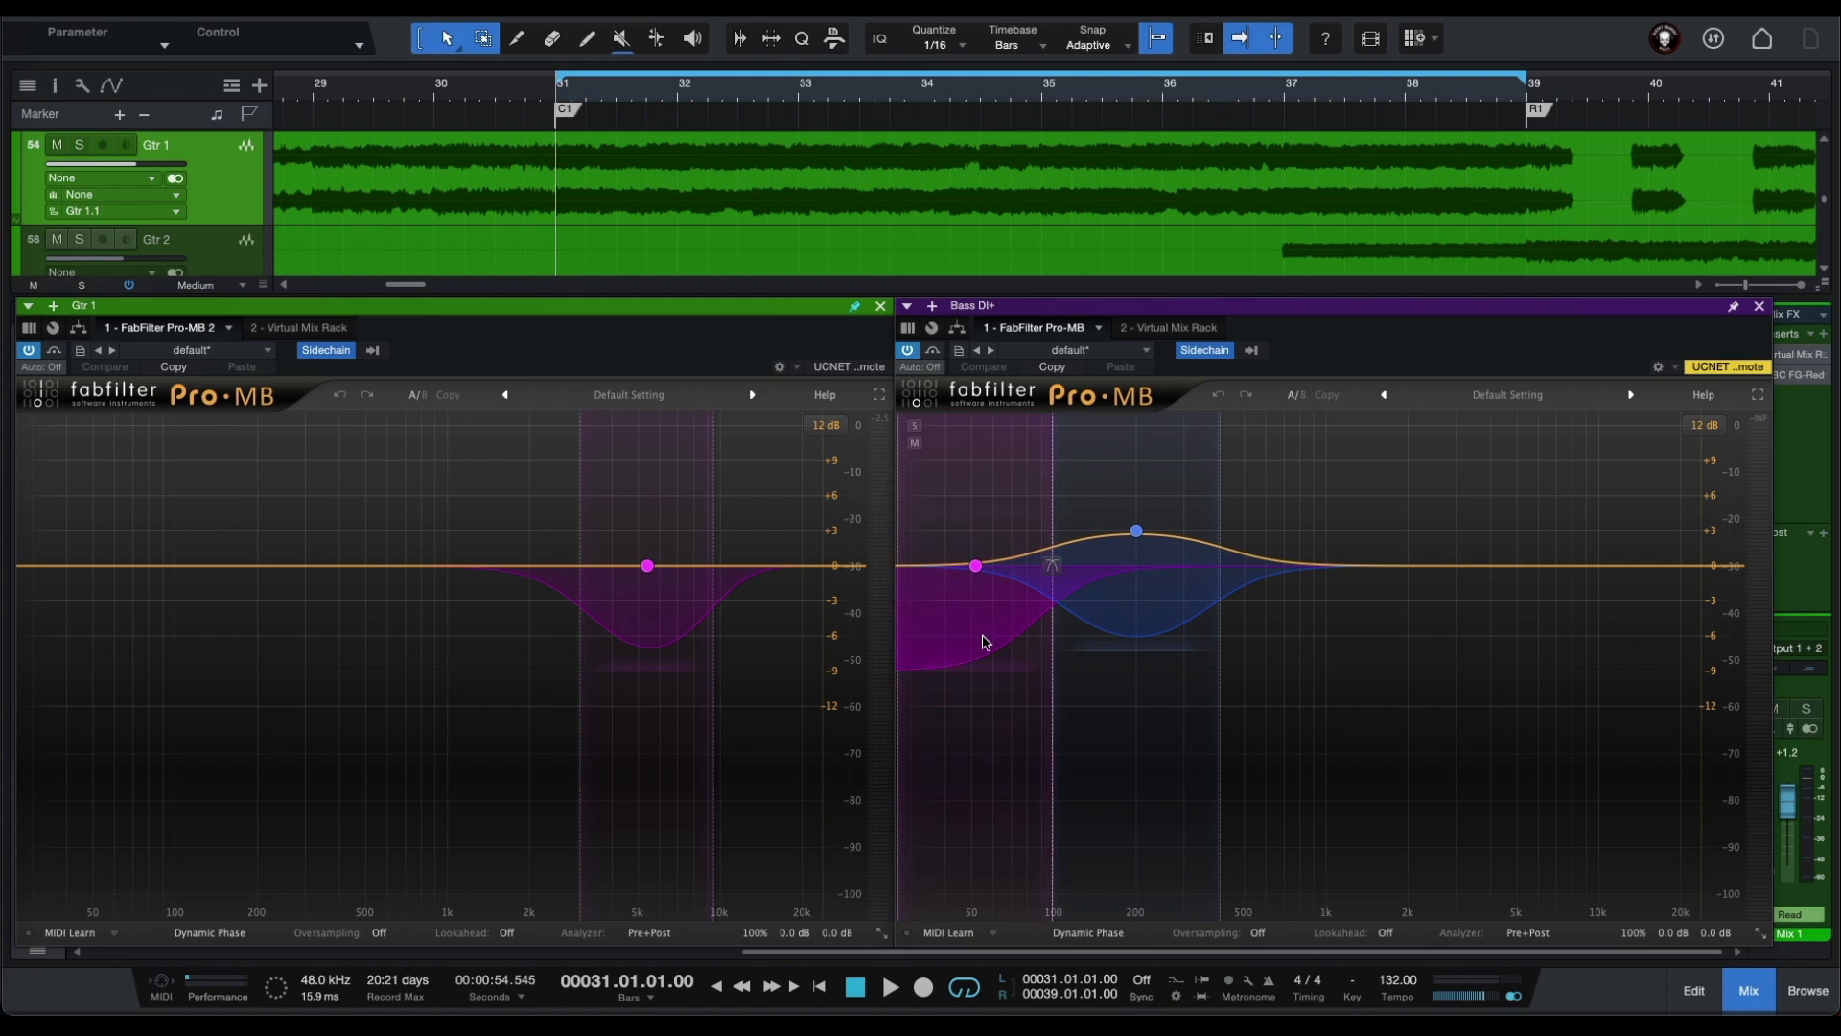
- Inspect the internal or external side-chain setting of each Pro-MB band on Bass DI+ and Gtr 1
click(1139, 602)
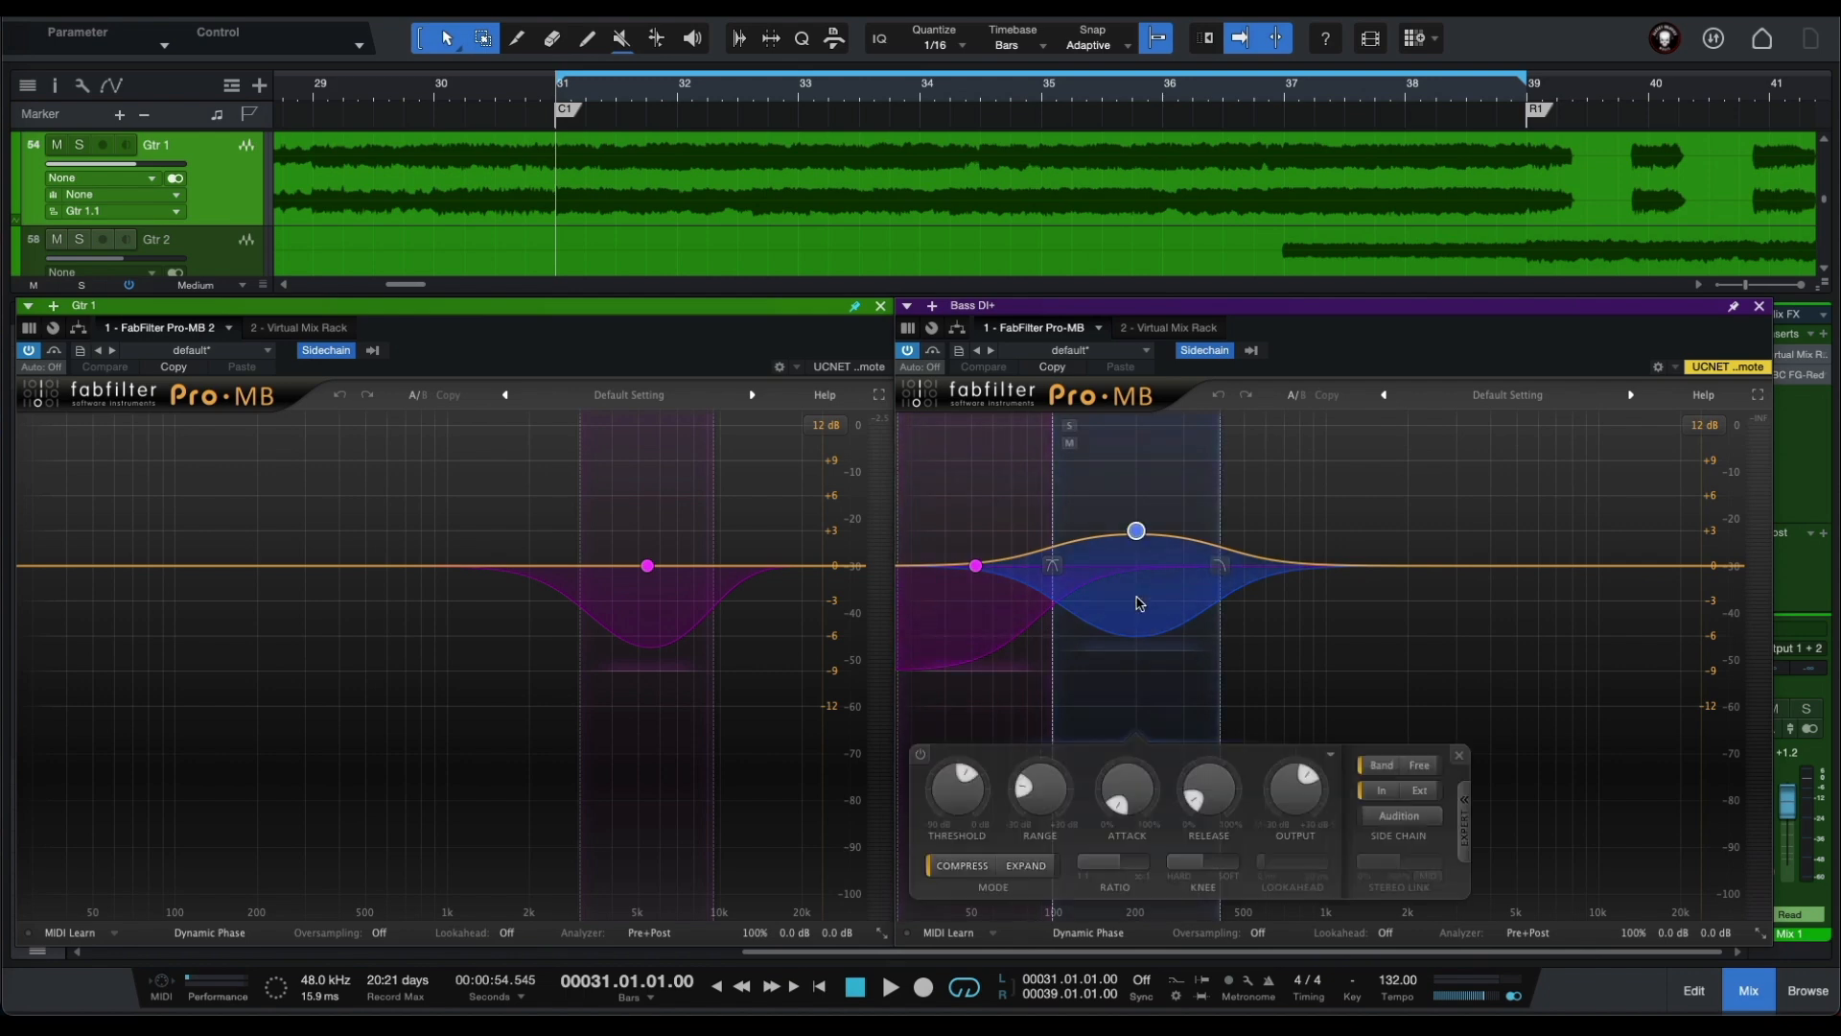
mouse_move(1137, 531)
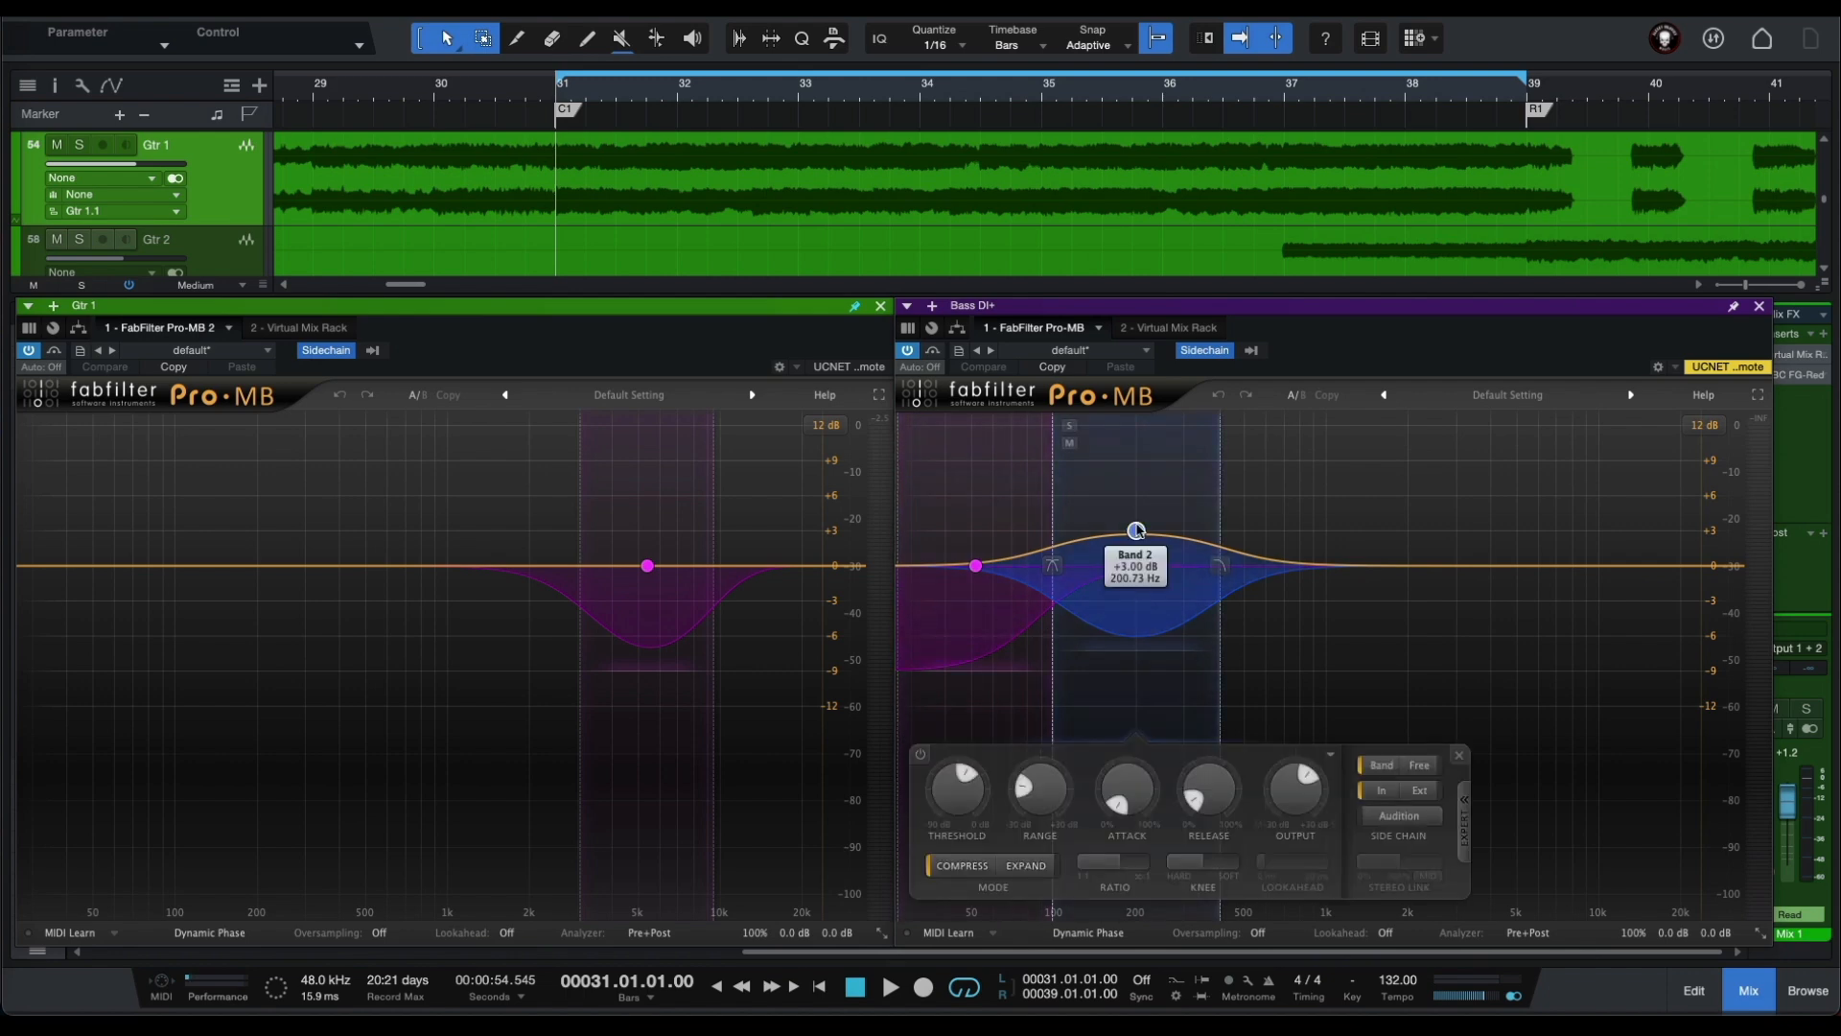
click(975, 566)
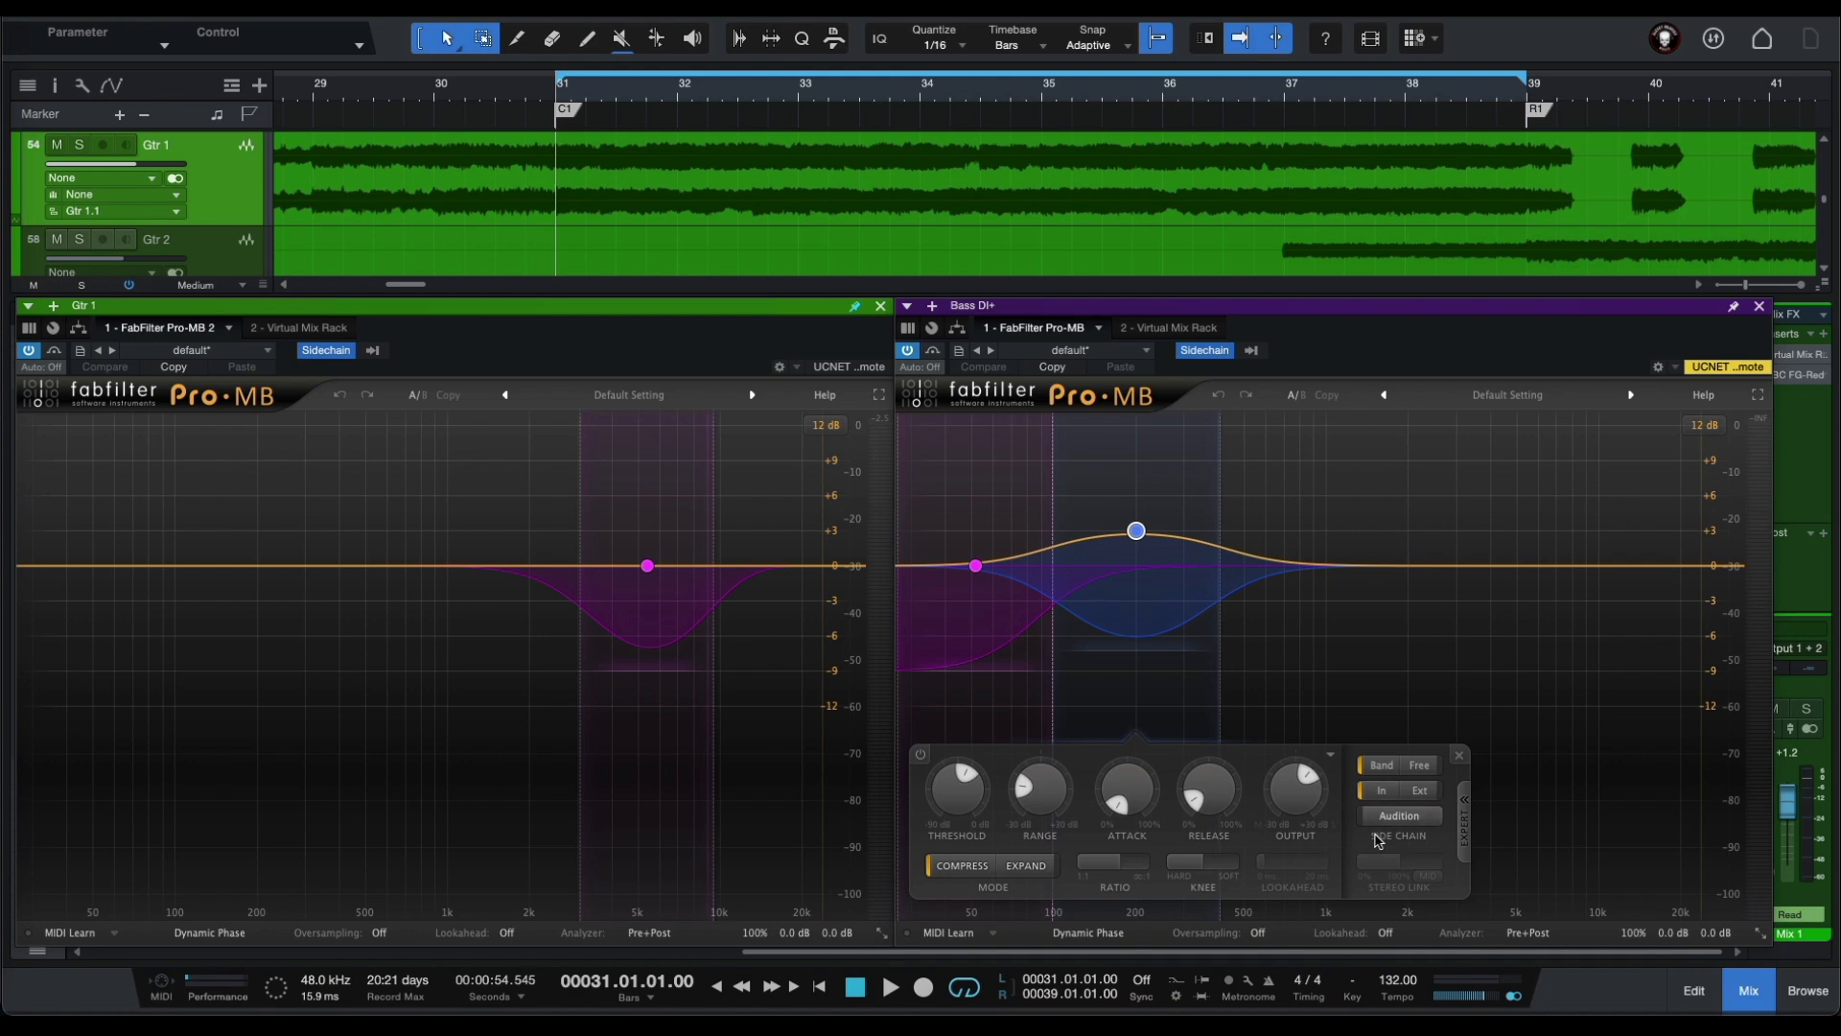
click(974, 625)
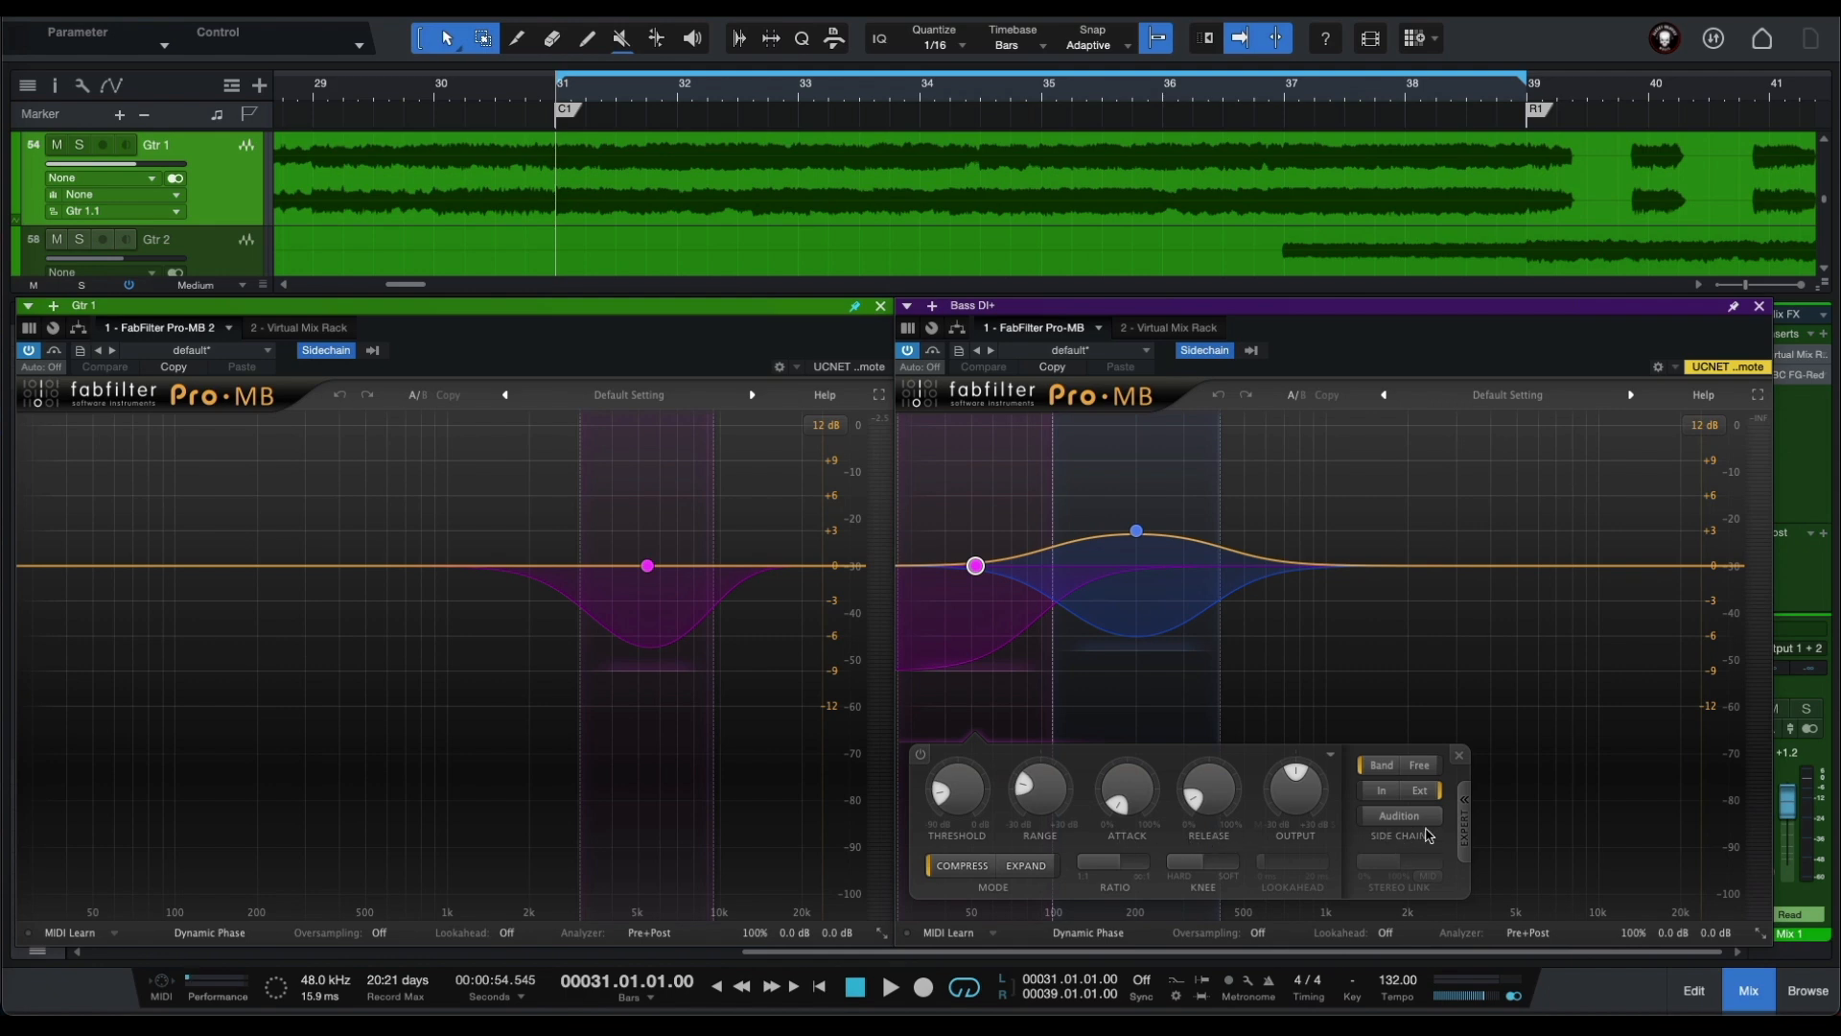
click(409, 760)
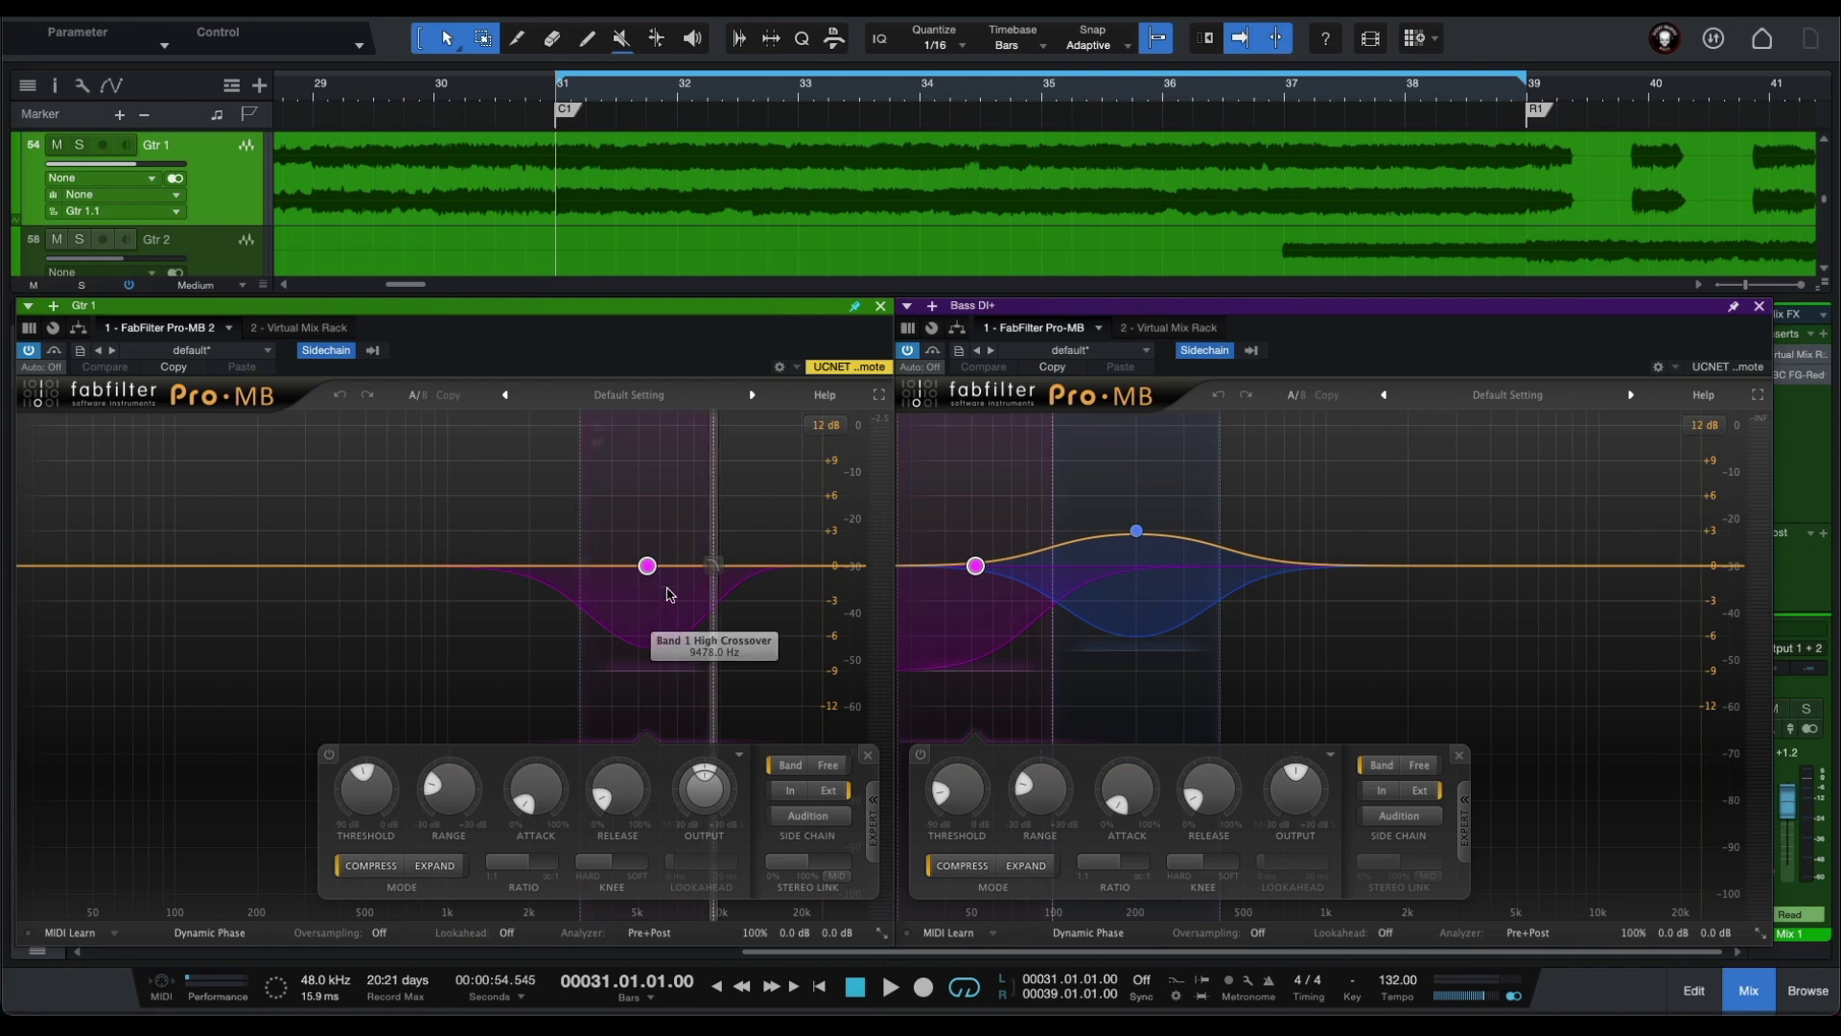
mouse_move(657, 602)
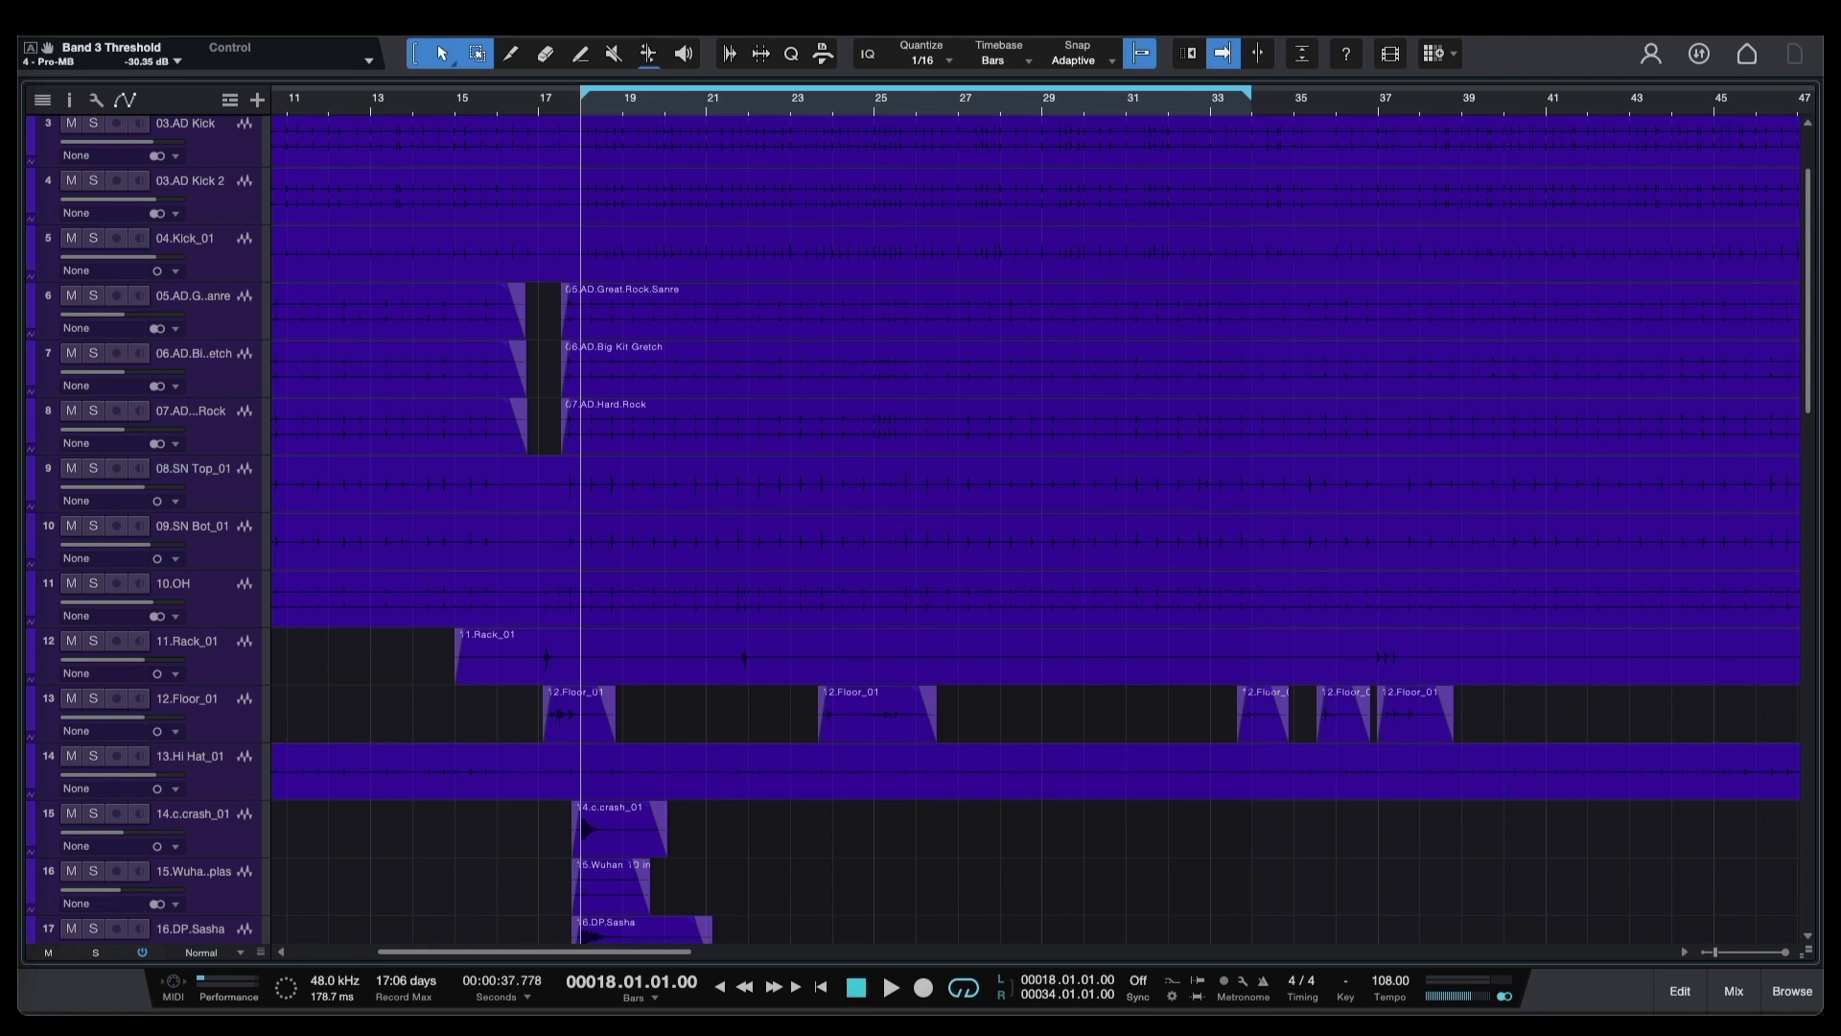
- Reduce the track height to see more tracks, and check the sidechain sources of Pro-MB on Gtrs Chorus
key(shift+w)
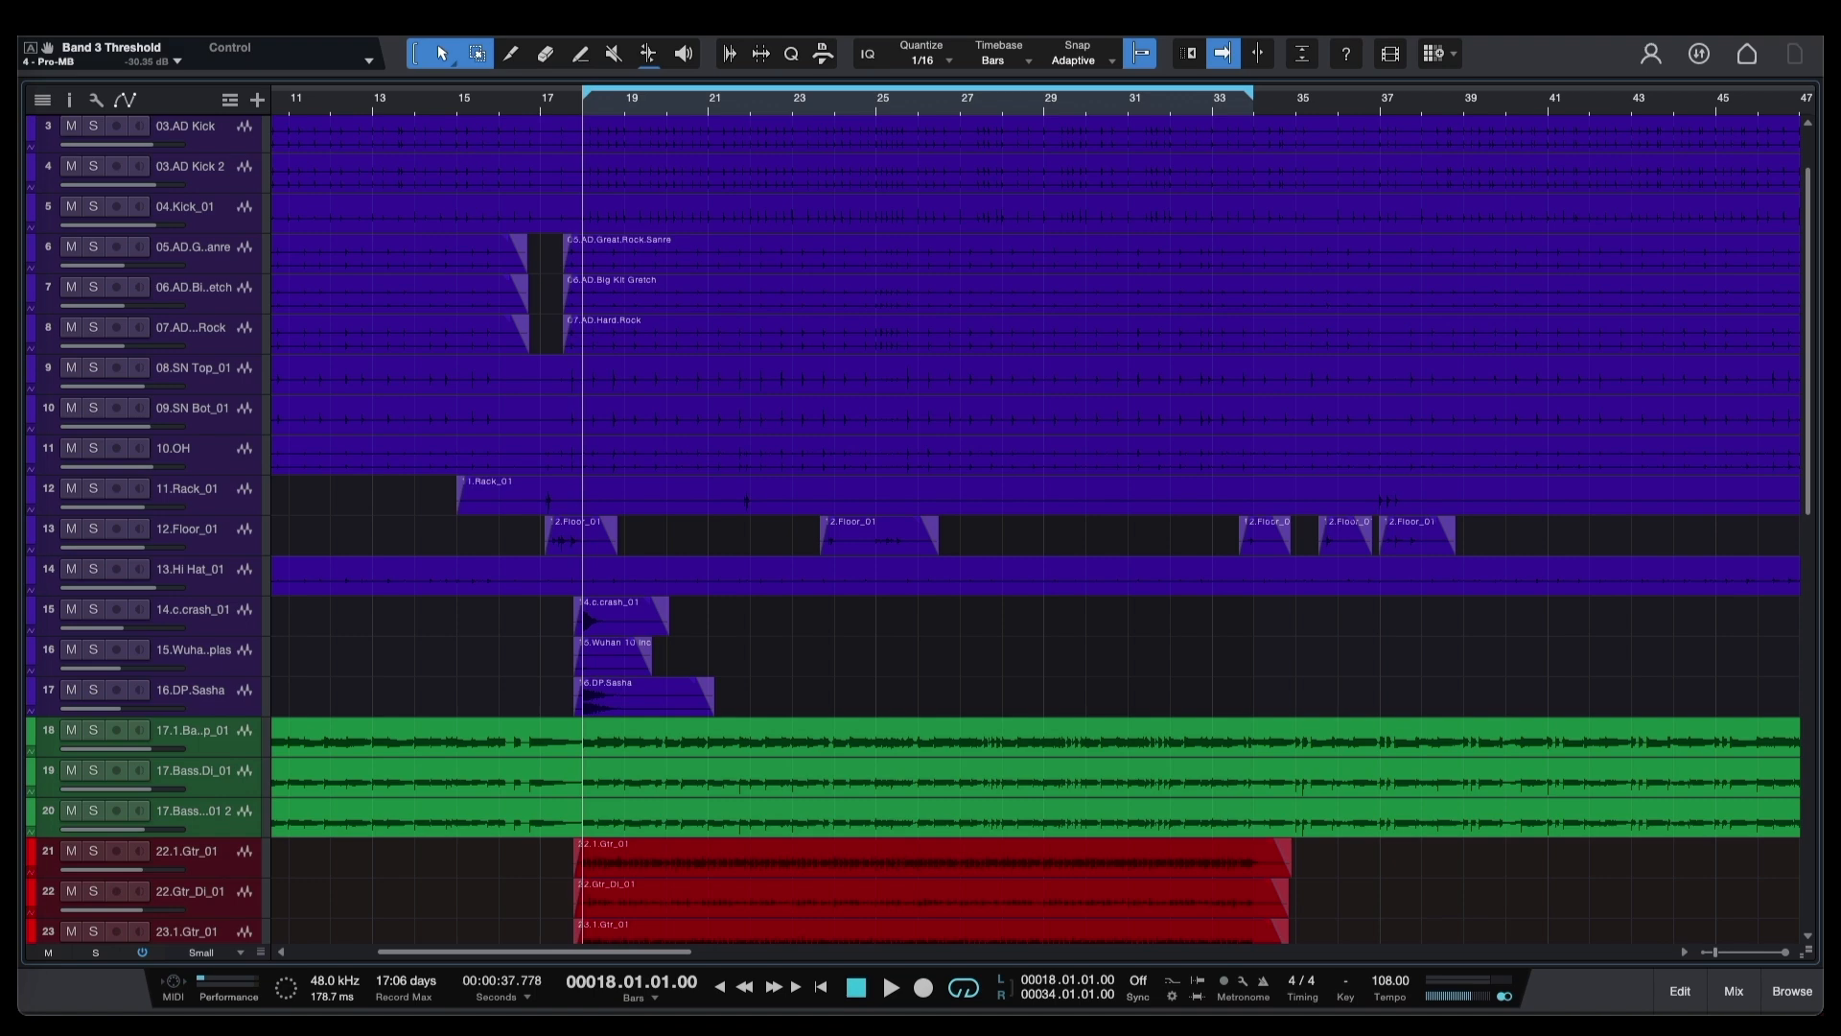
key(space)
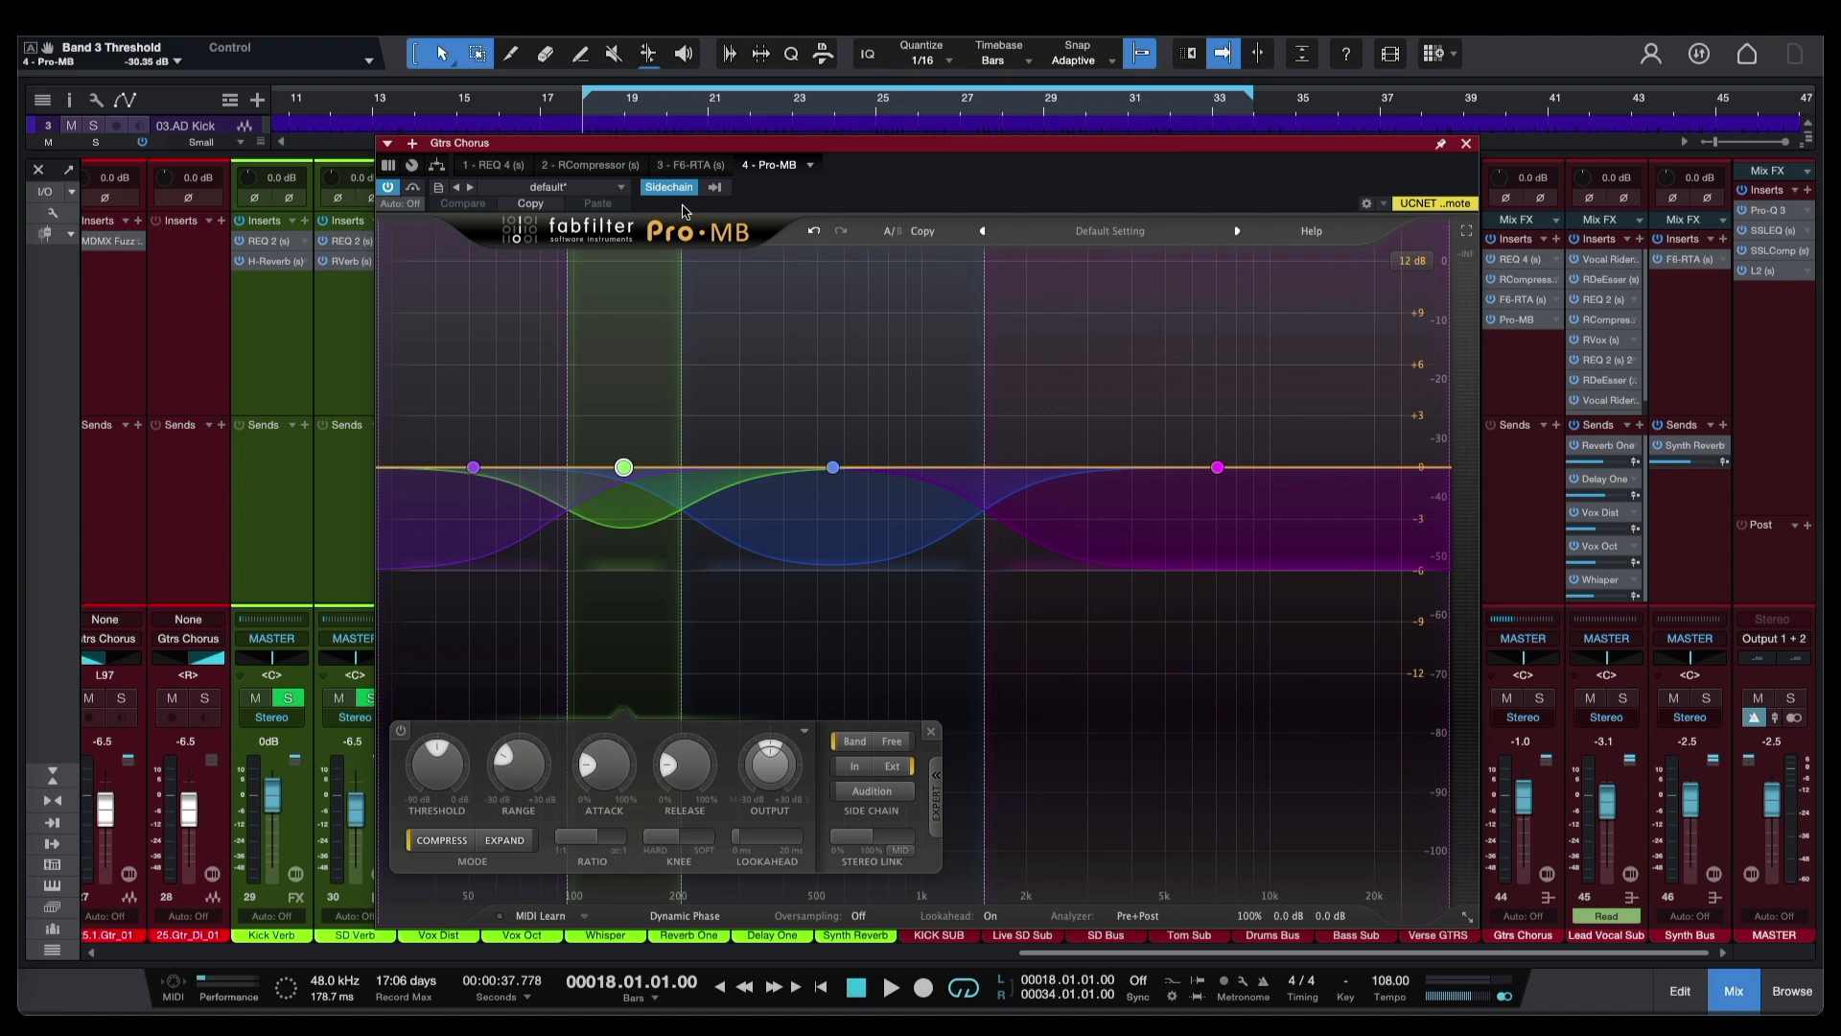
click(716, 188)
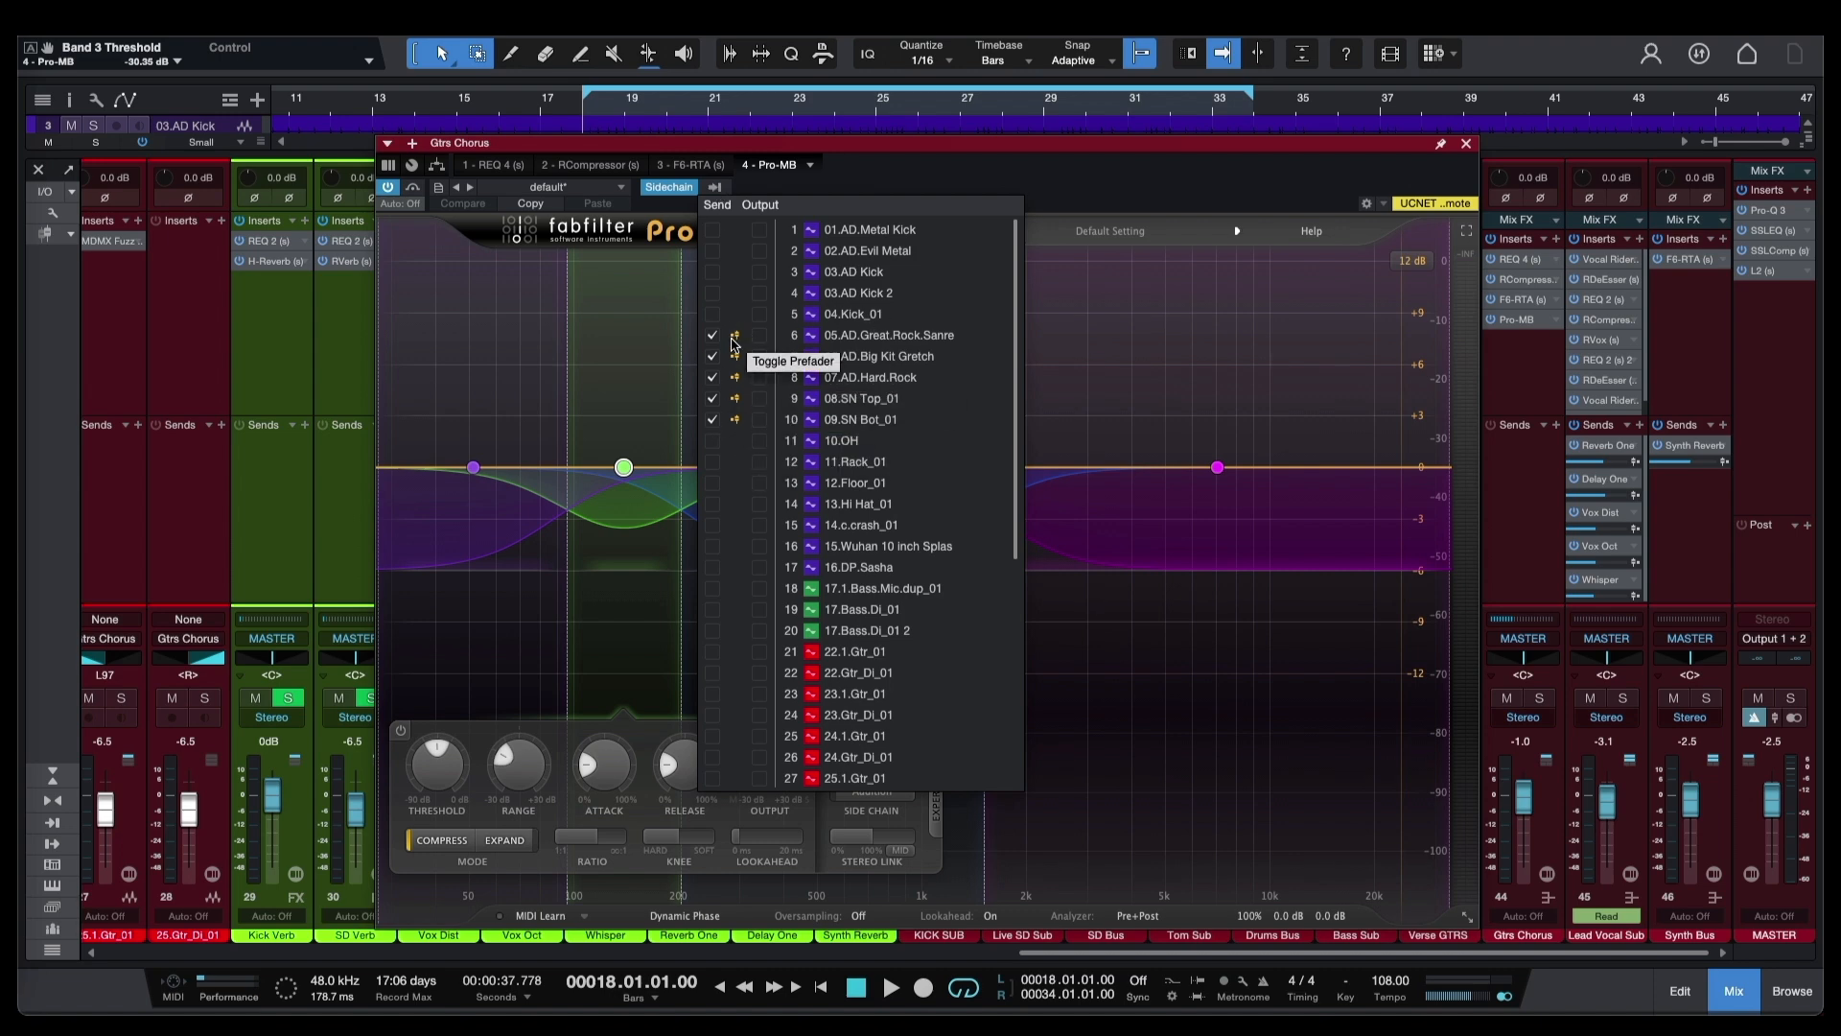
click(973, 192)
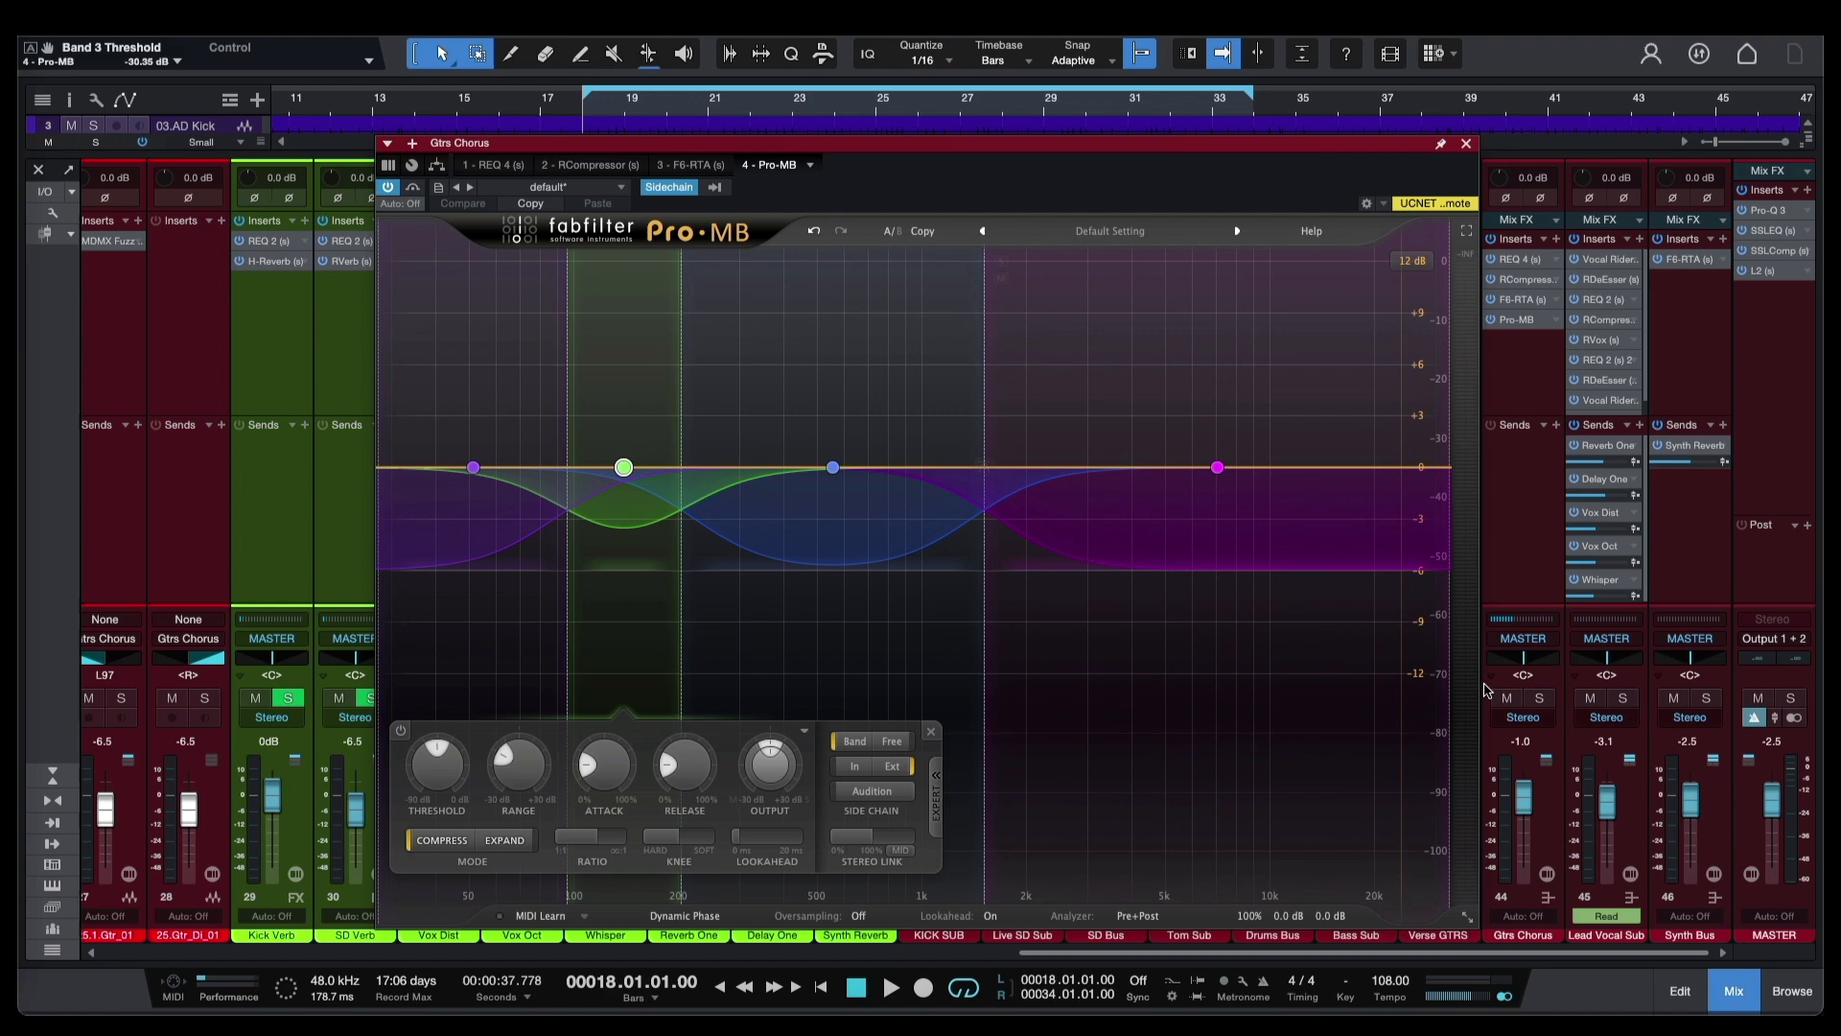
- Solo Gtrs Chorus and play it with Pro-MB bypassed to hear the guitars without ducking
click(1539, 698)
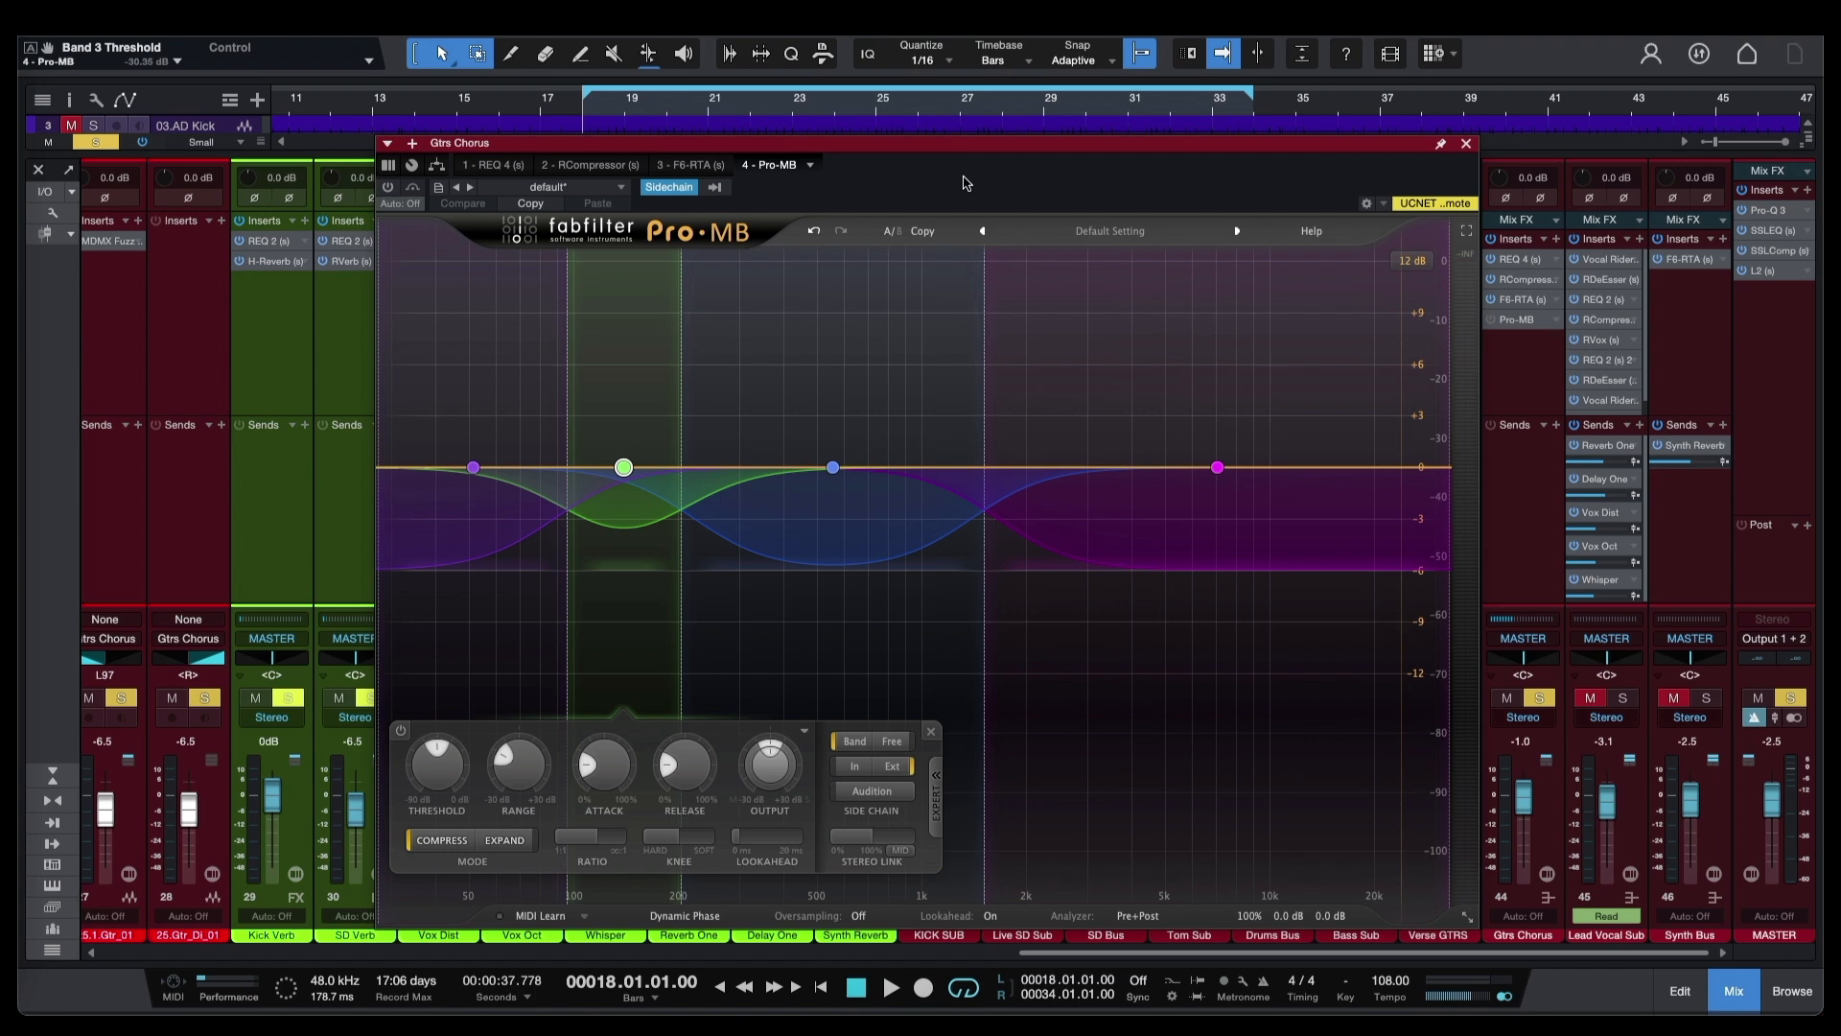
key(space)
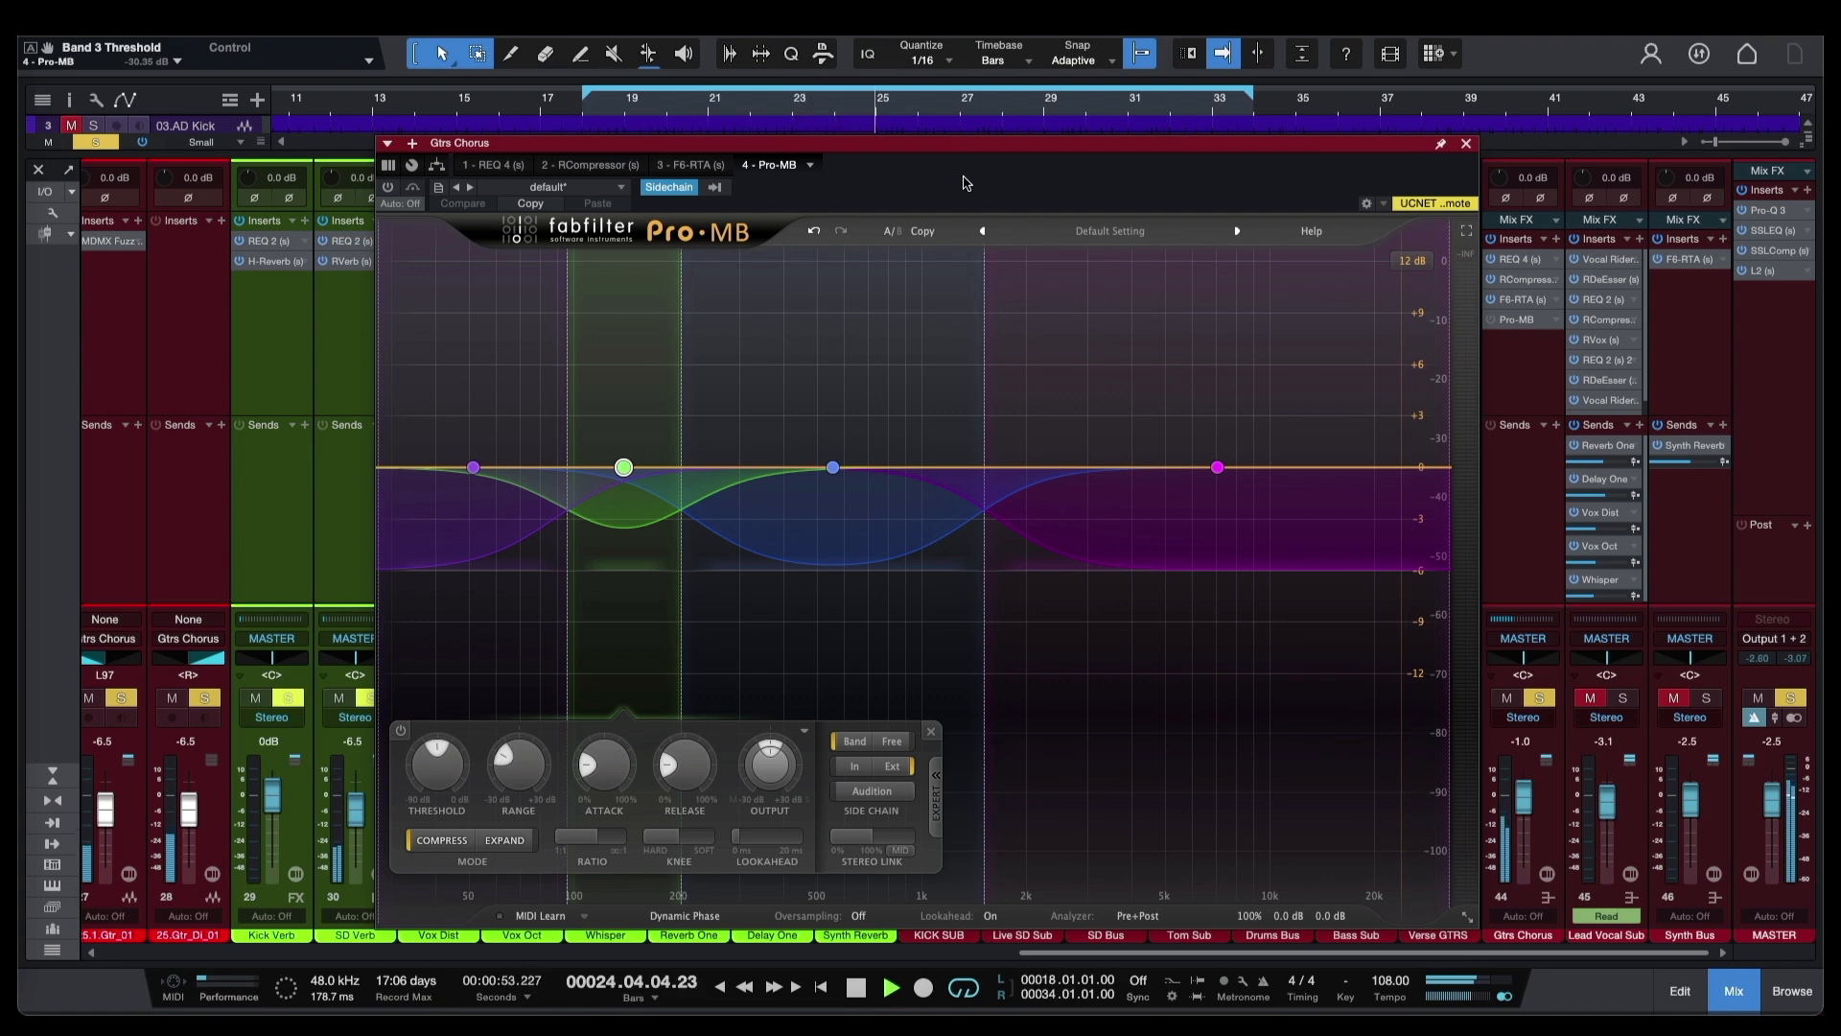
key(space)
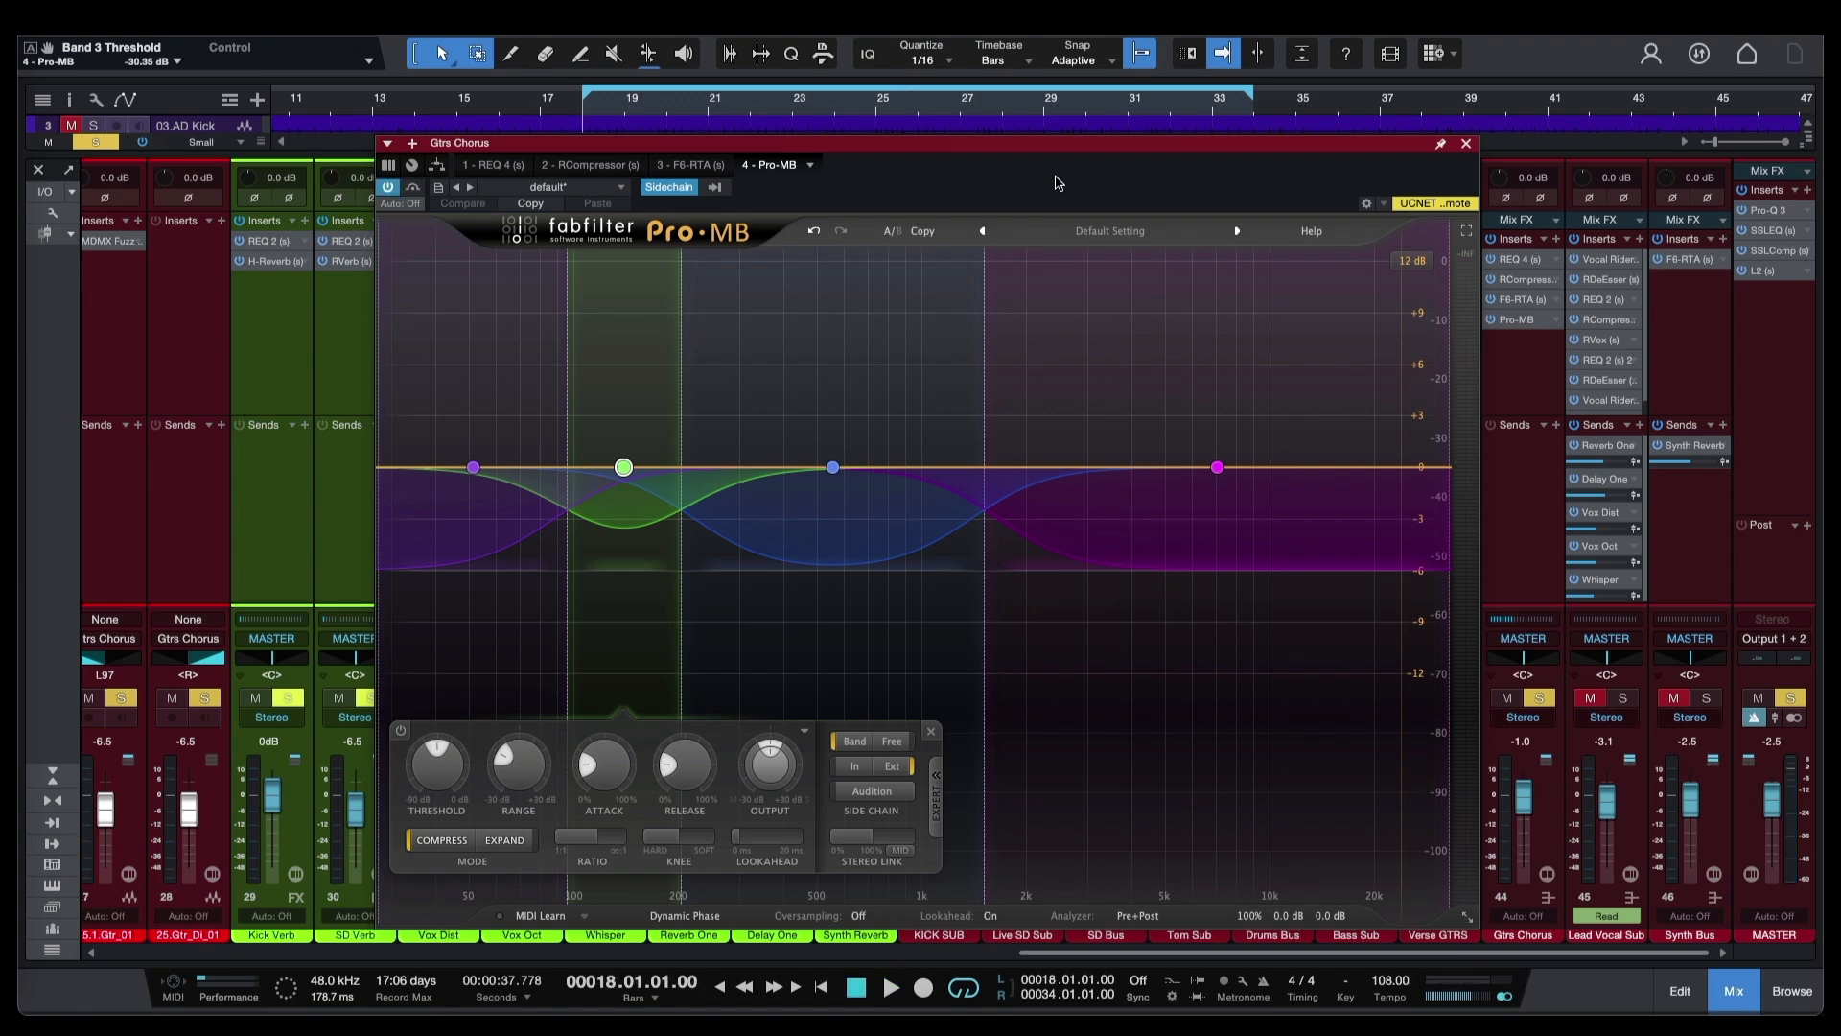
- Set the threshold of Pro-MB band 1 on Gtrs Chorus to -32.79 dB during playback
click(1219, 502)
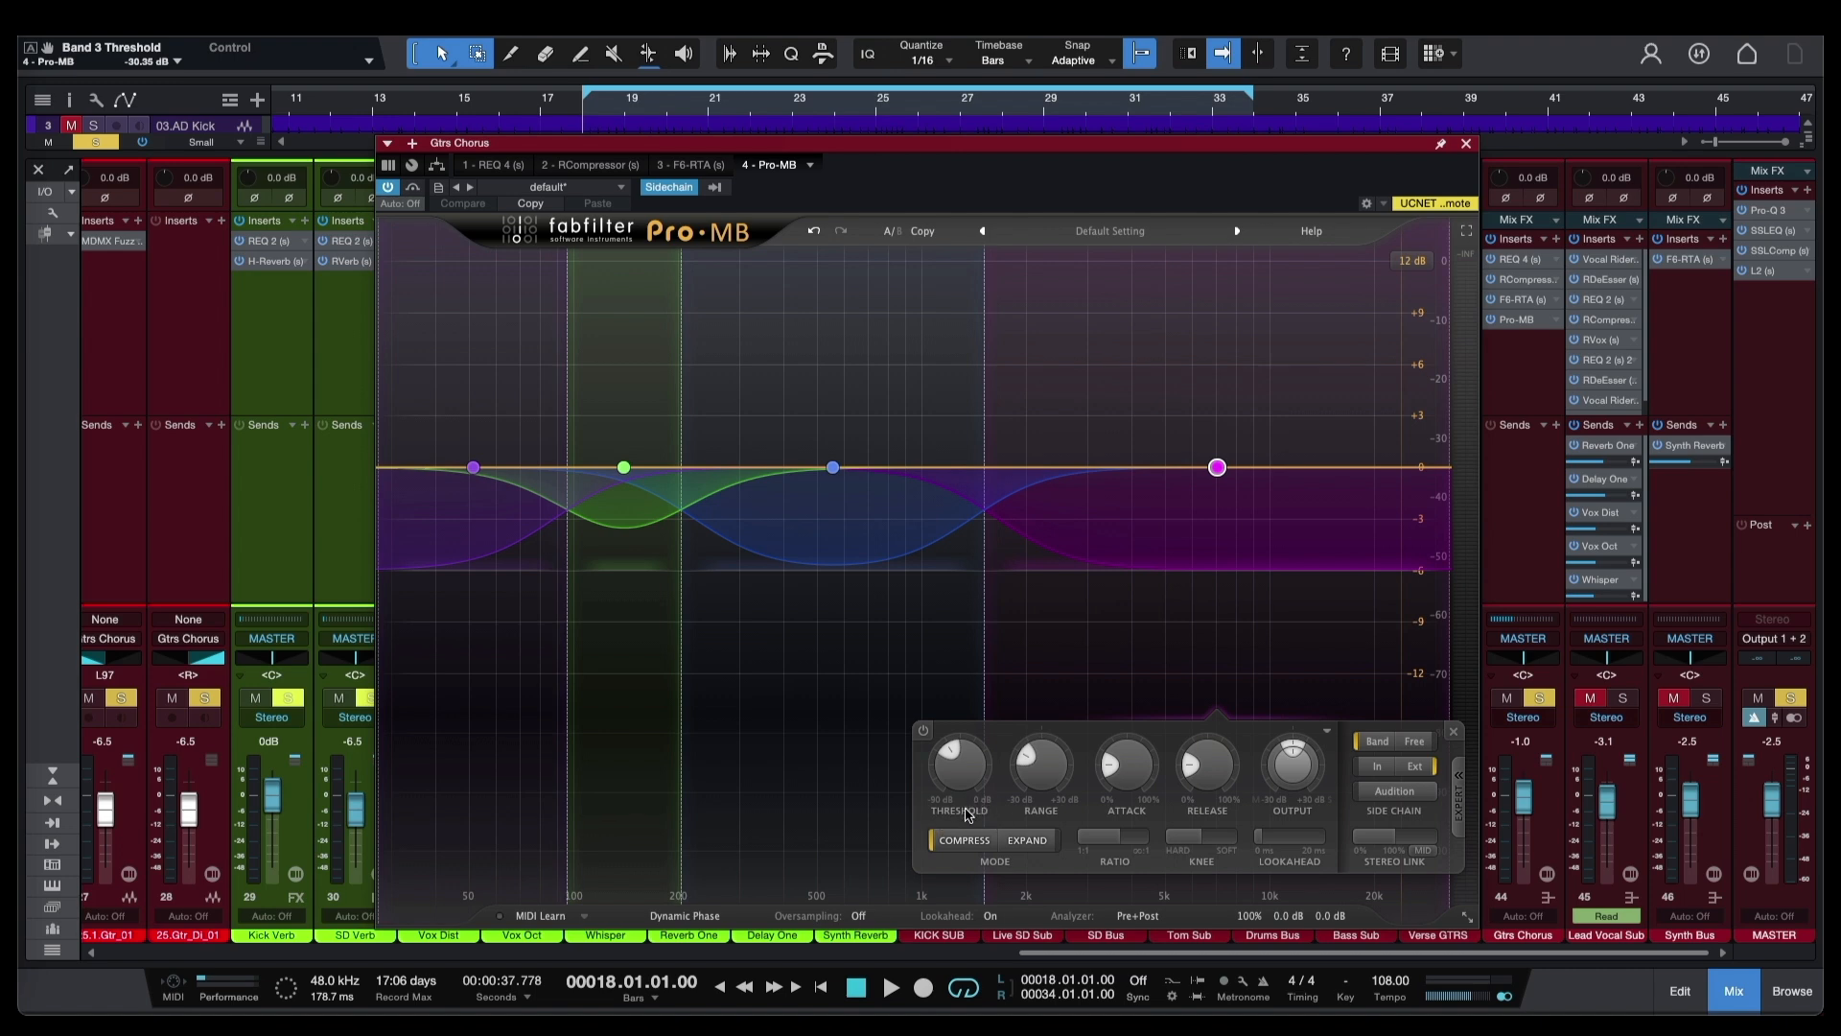
key(space)
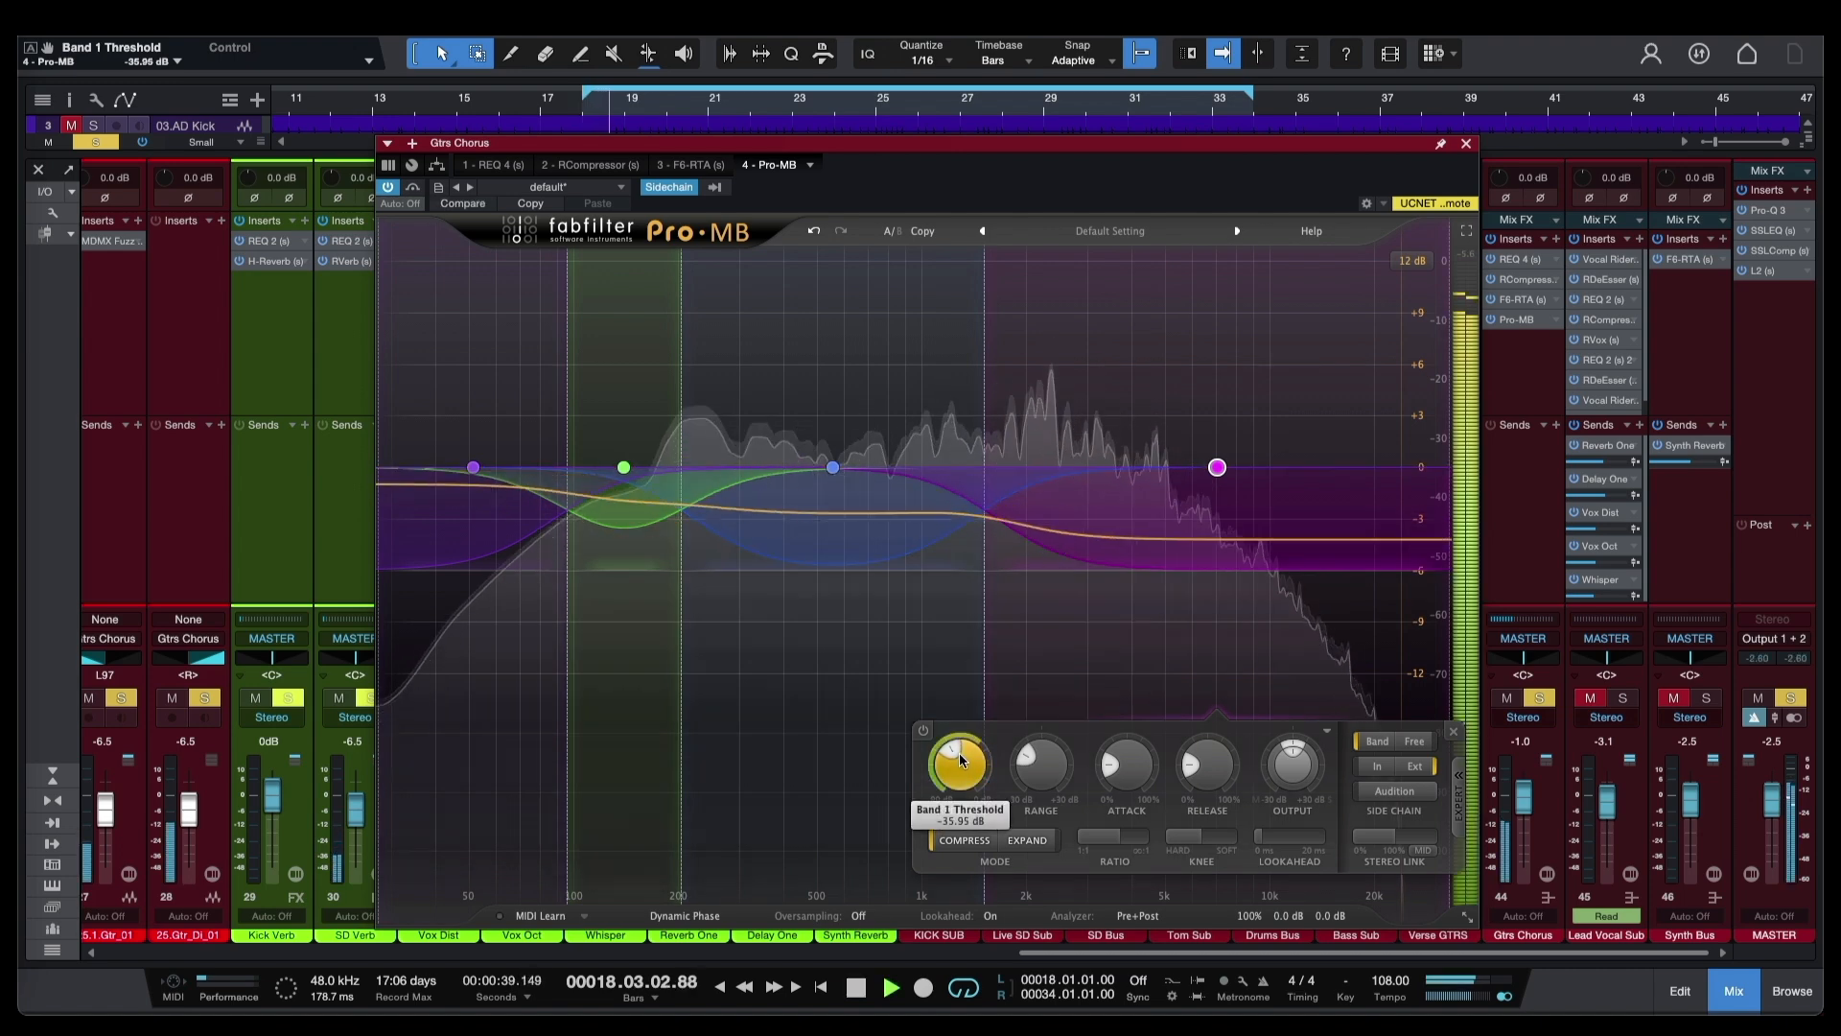
drag(961, 775, 961, 763)
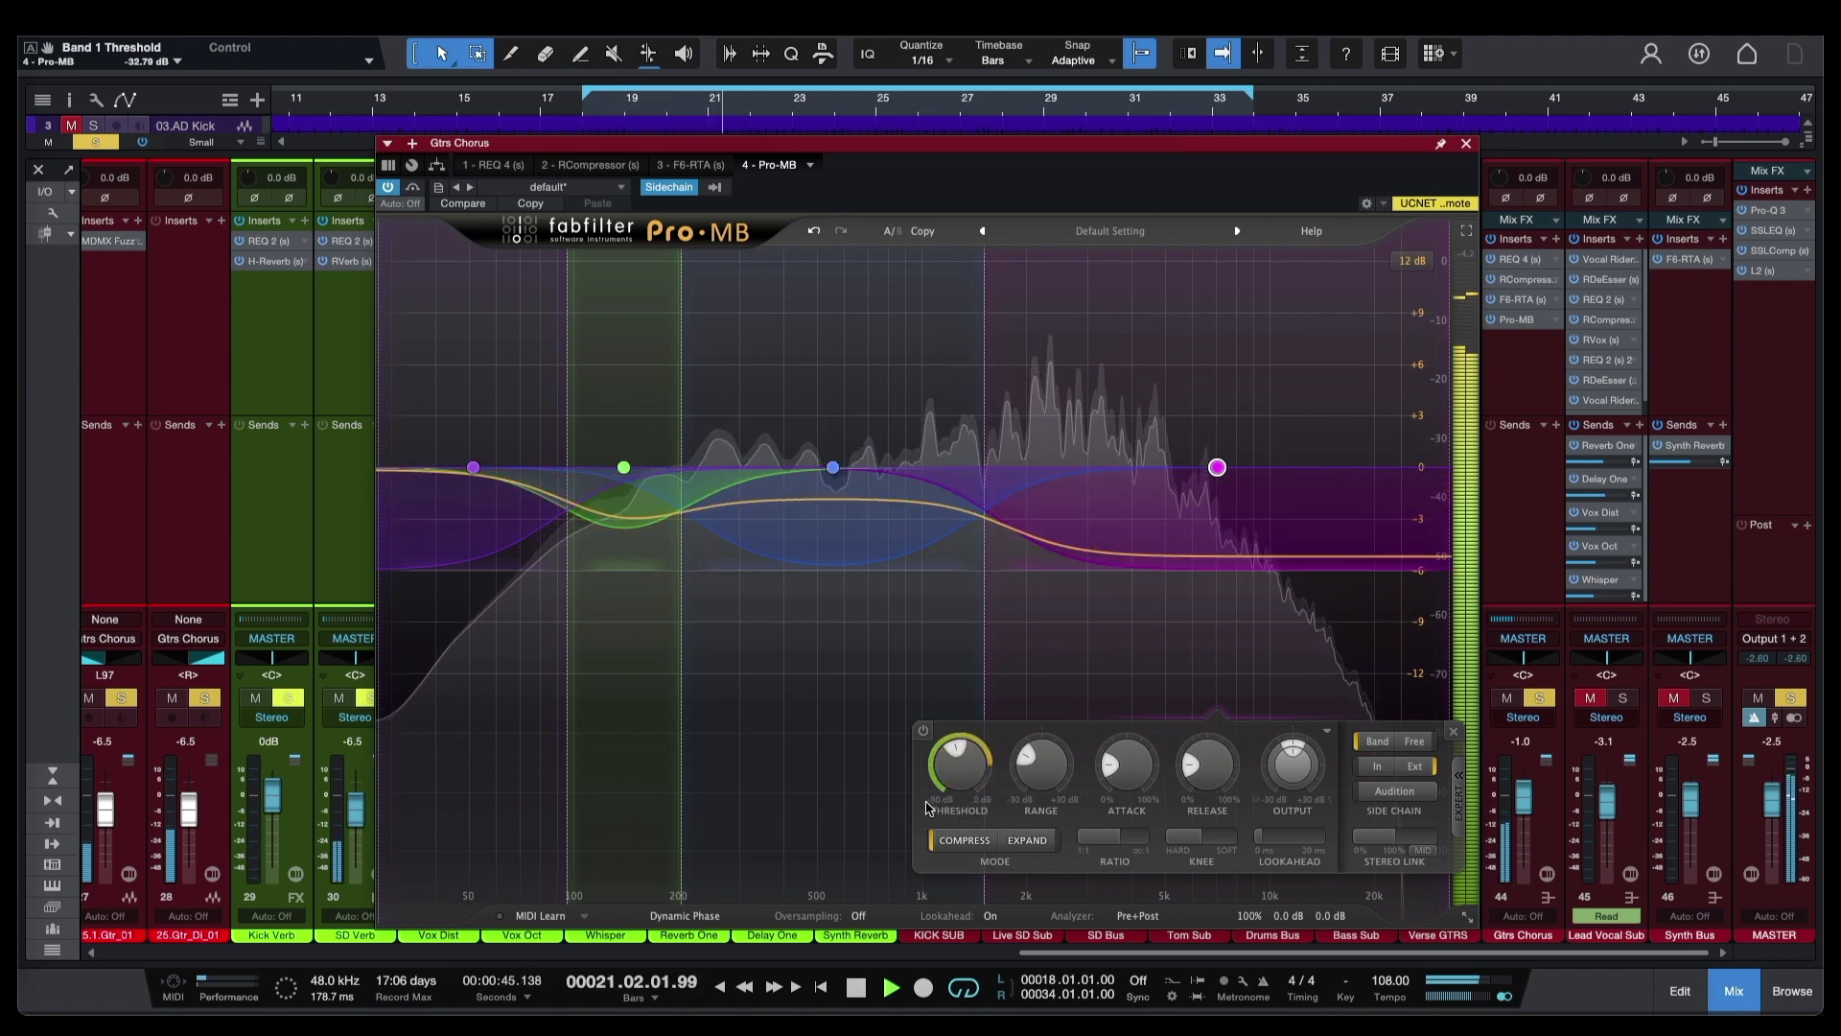
key(space)
- Show the settings of Pro-MB band 3 on Gtrs Chorus and check its external side-chain option
click(623, 467)
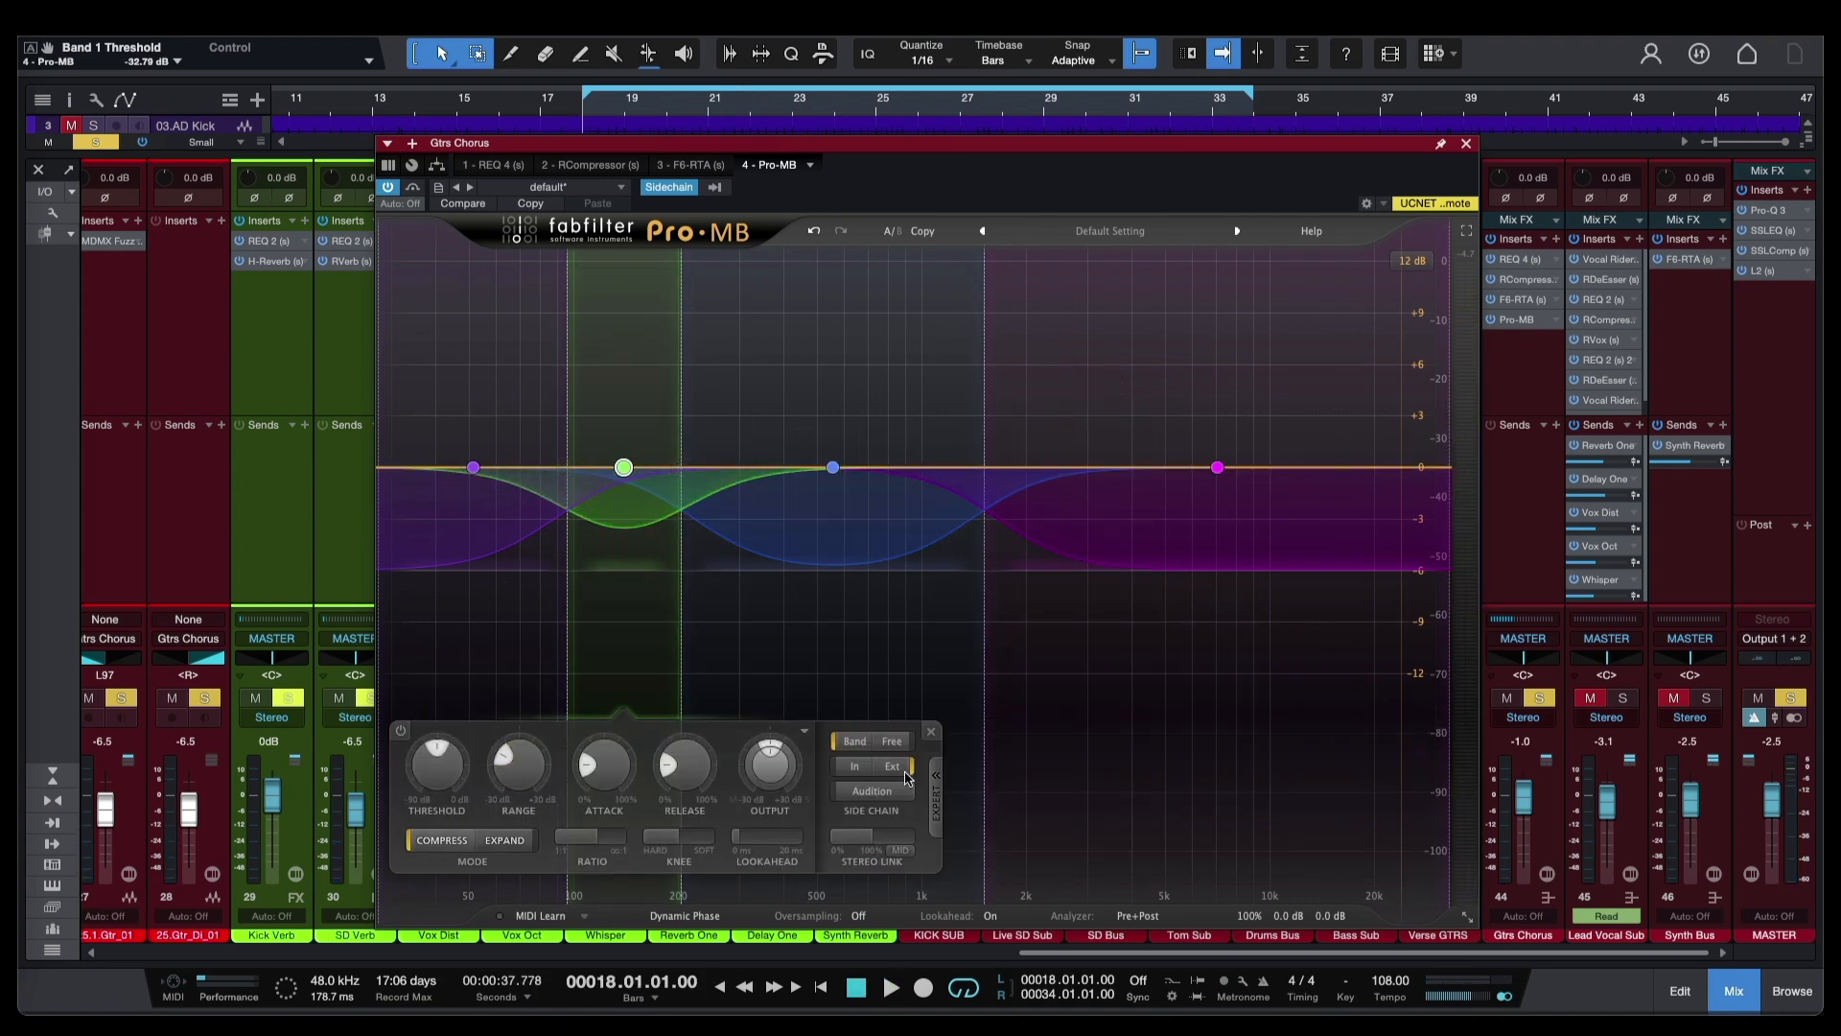
click(902, 772)
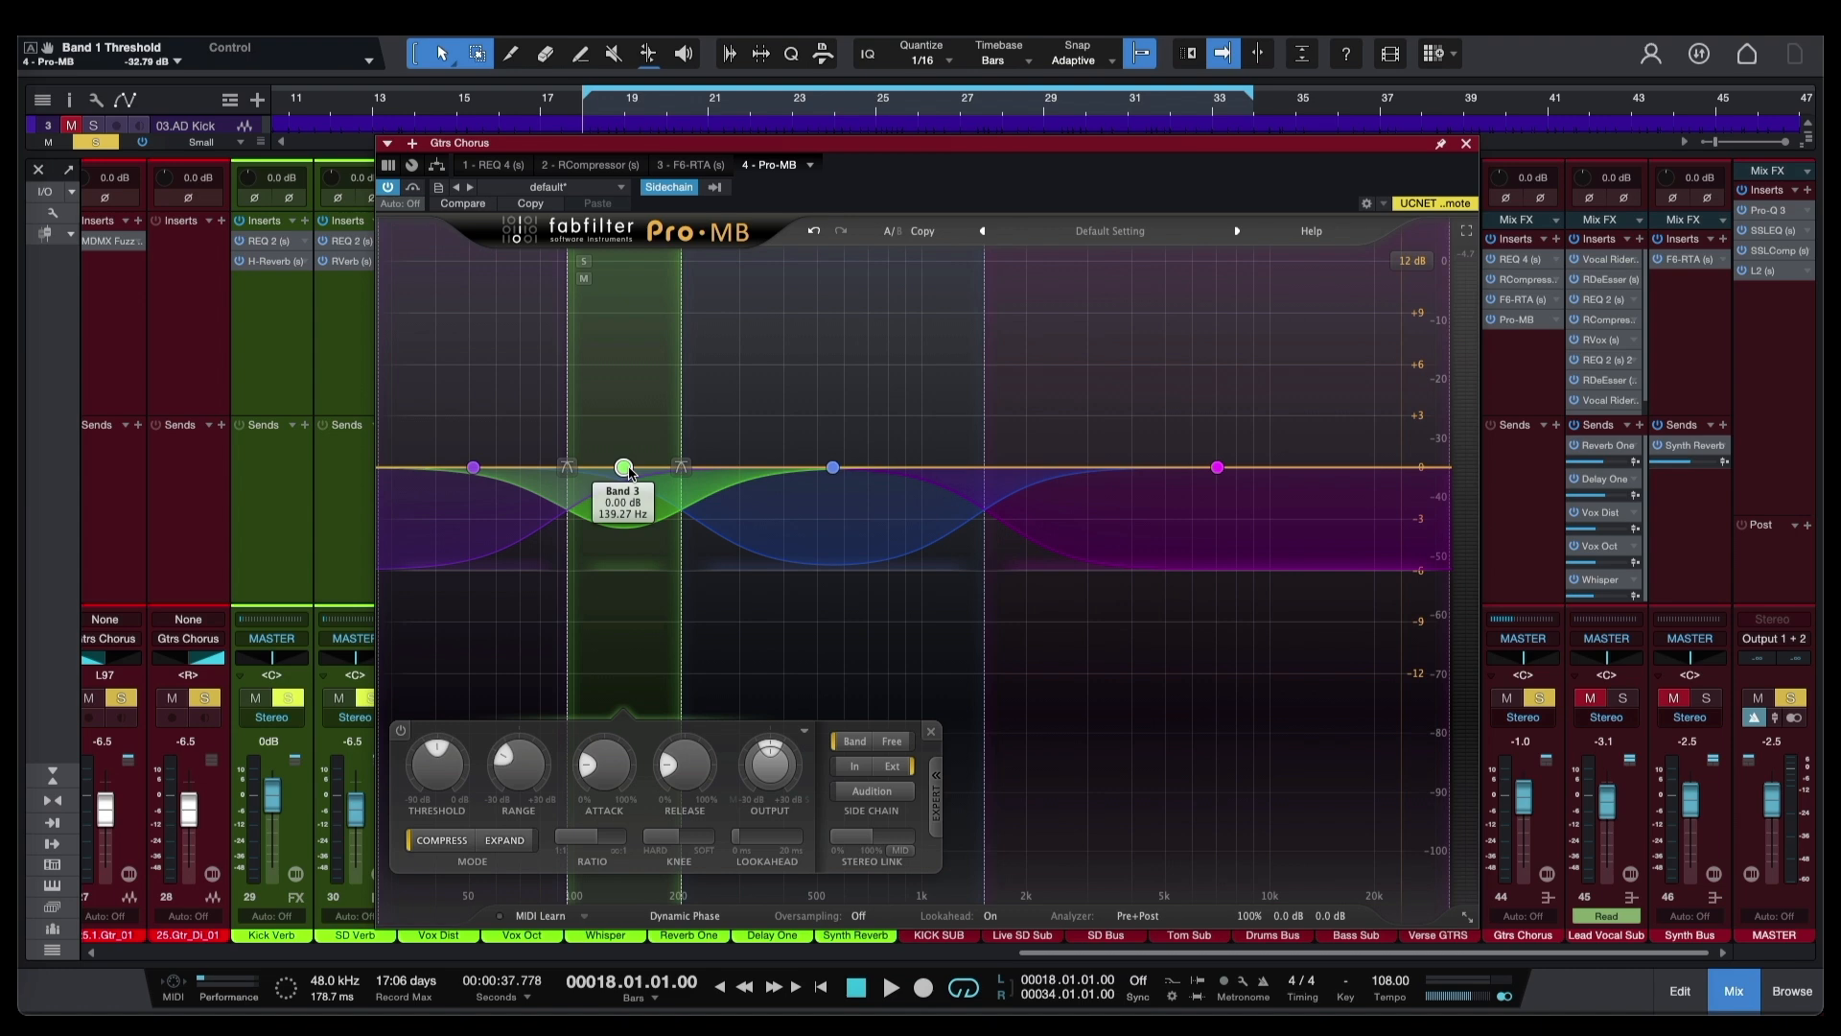
- Set the threshold of Pro-MB band 3 on Gtrs Chorus to -34.30 dB during playback
key(space)
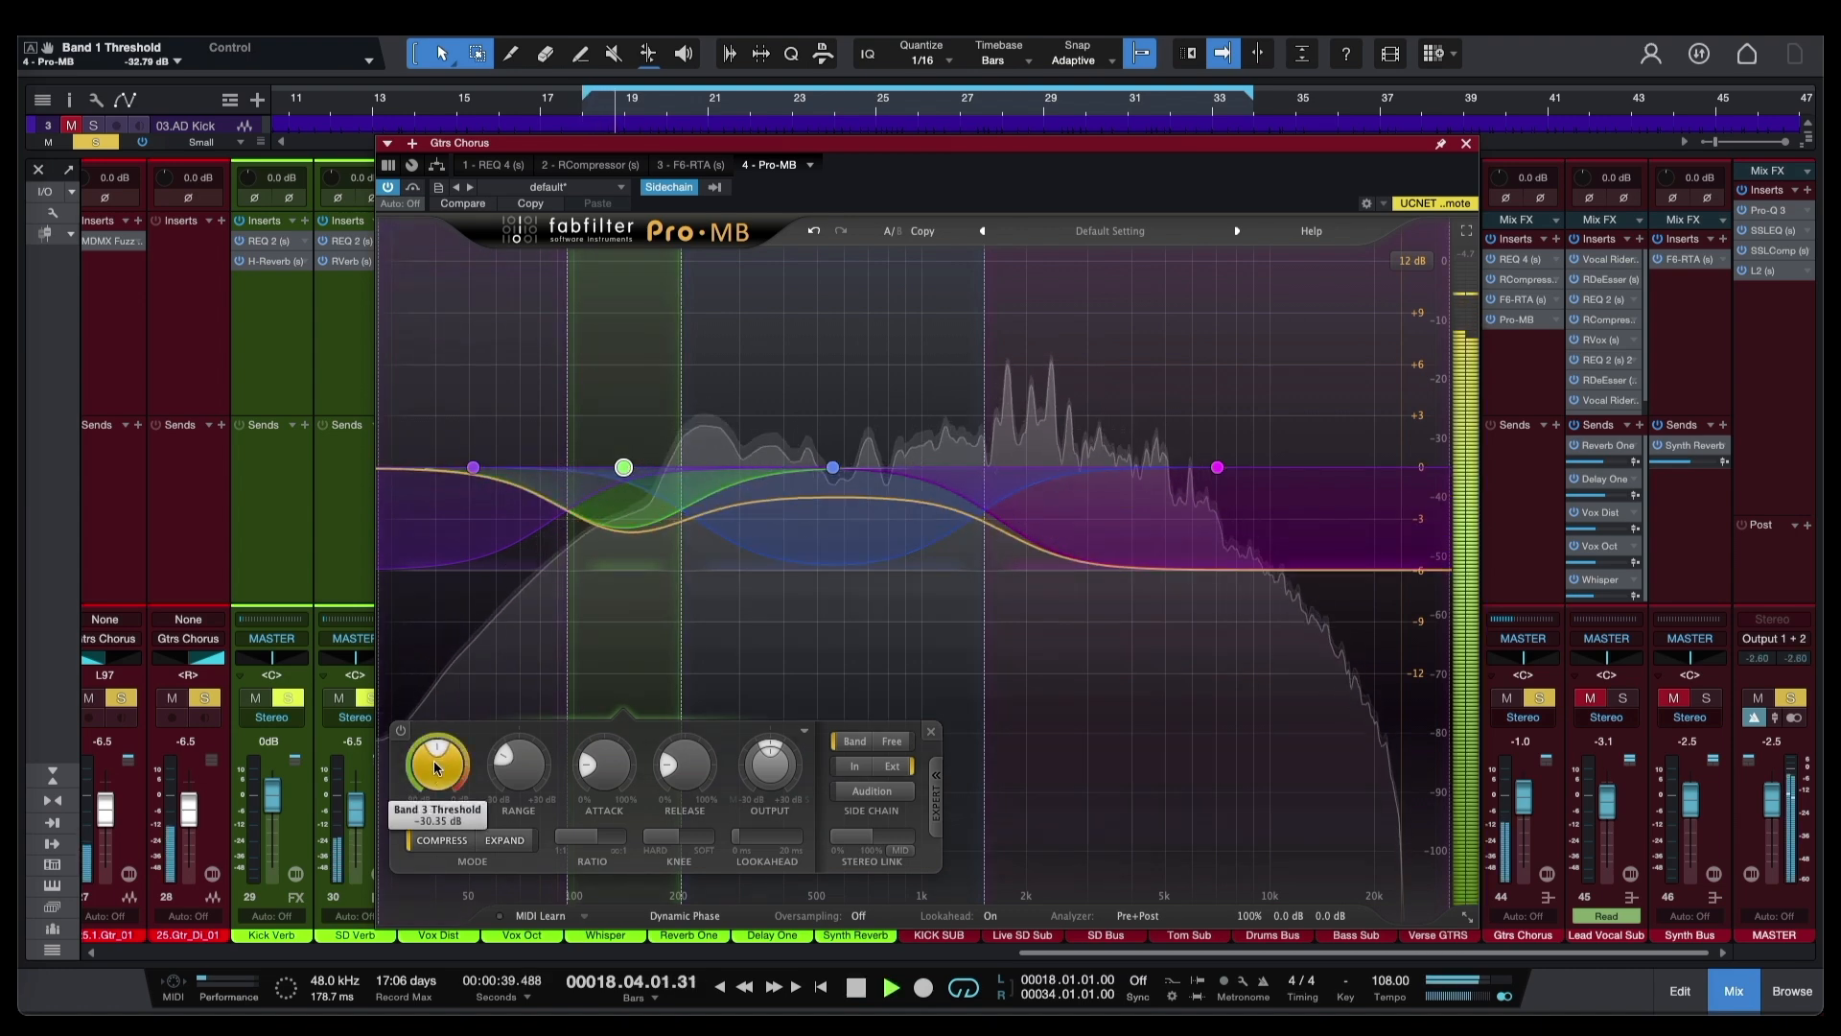
drag(433, 762, 438, 807)
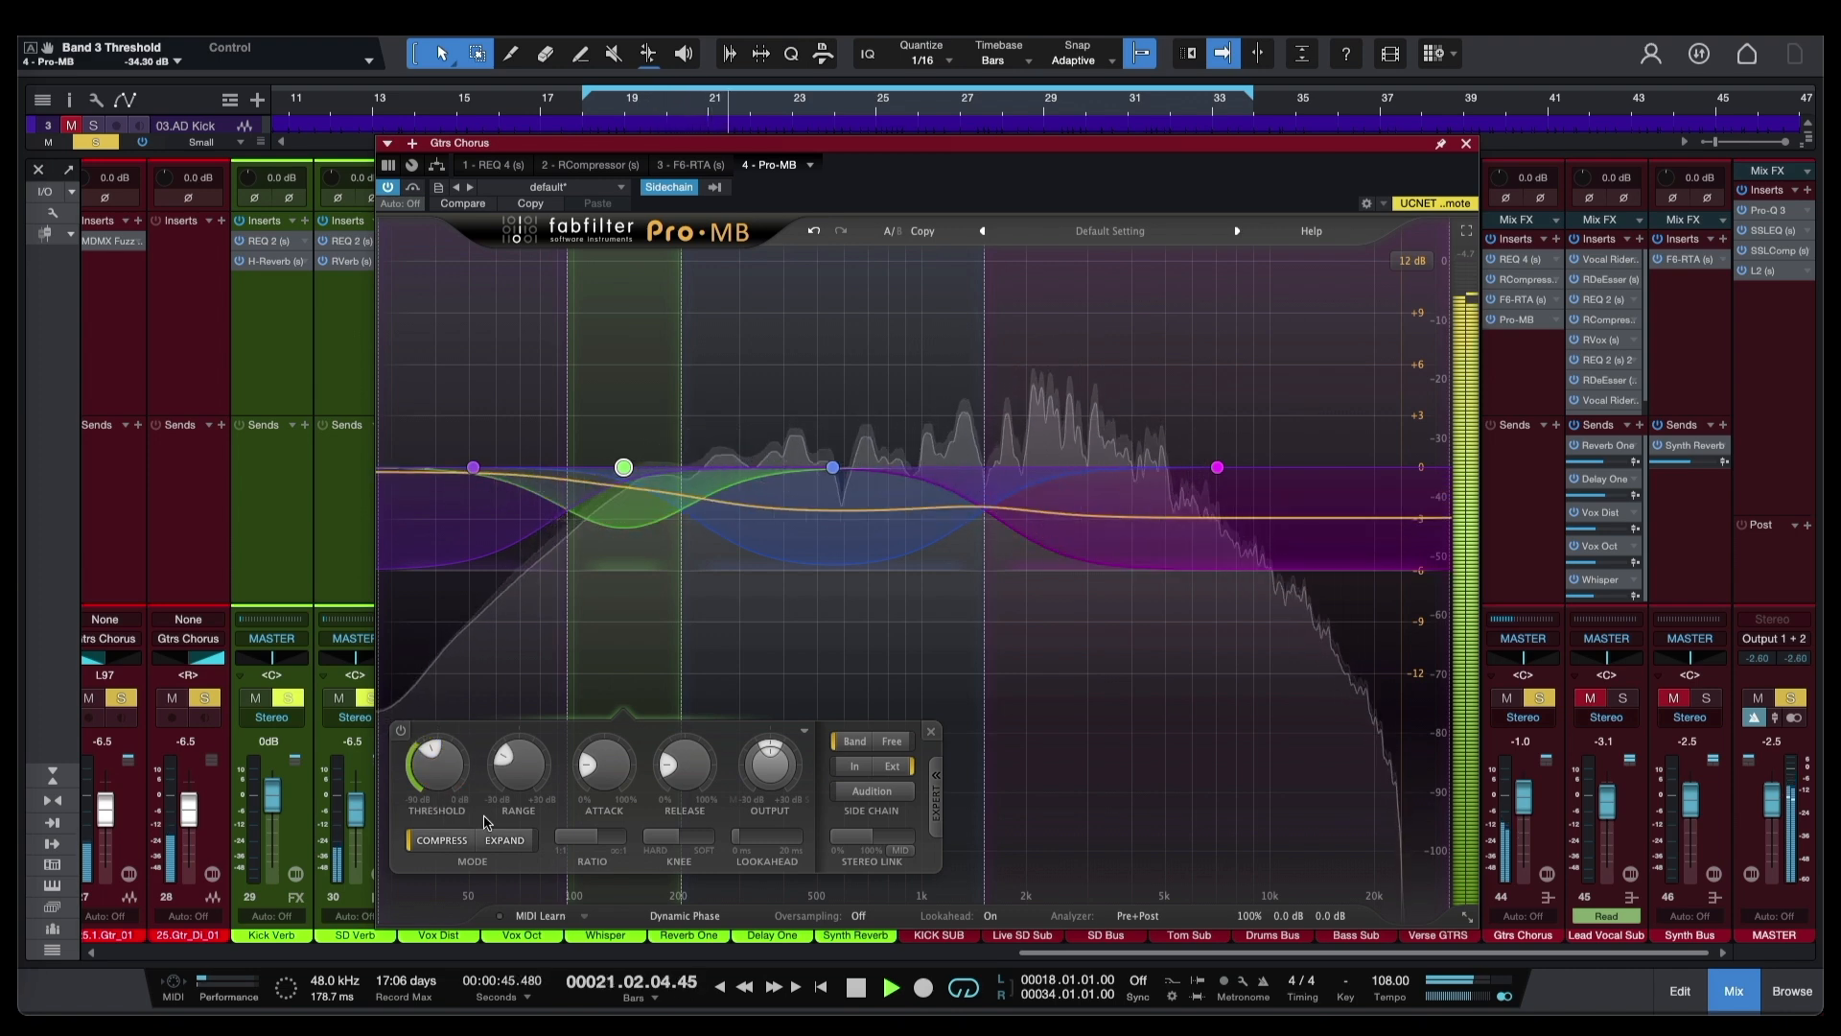
key(space)
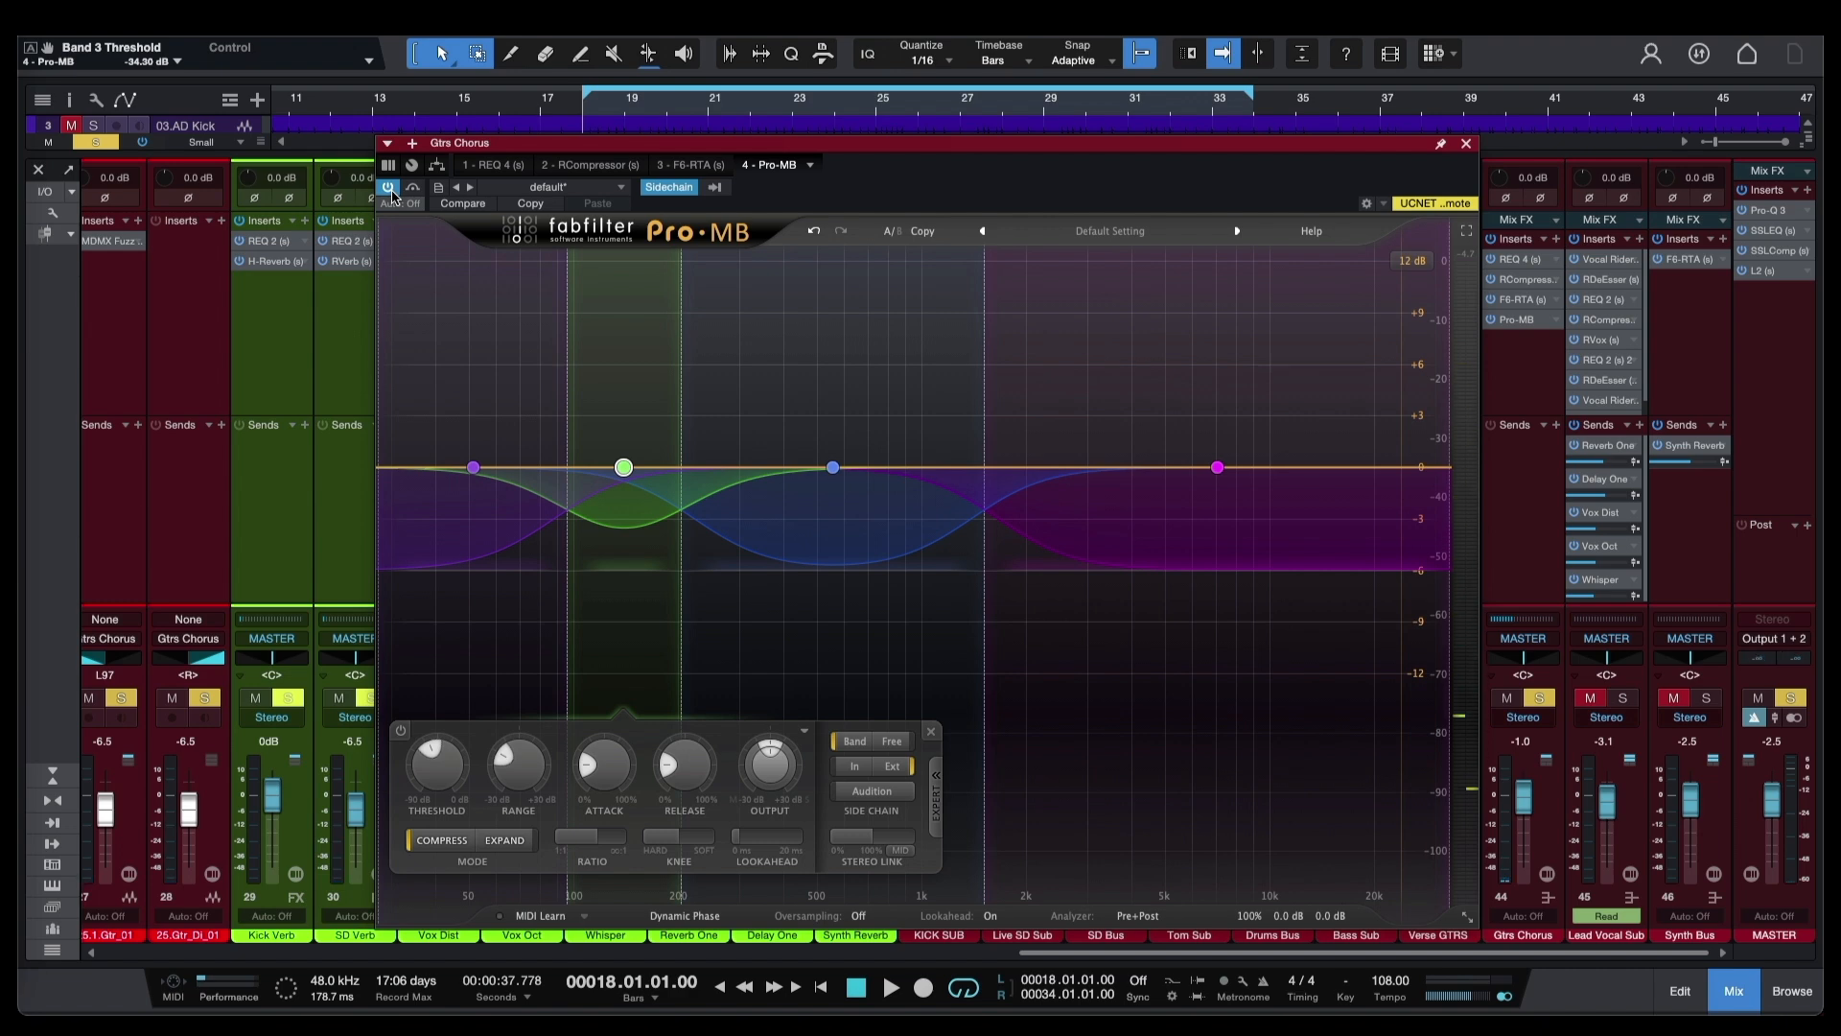
- Play the soloed guitars with Pro-MB on Gtrs Chorus bypassed and again with it enabled to compare the ducking
click(388, 188)
key(space)
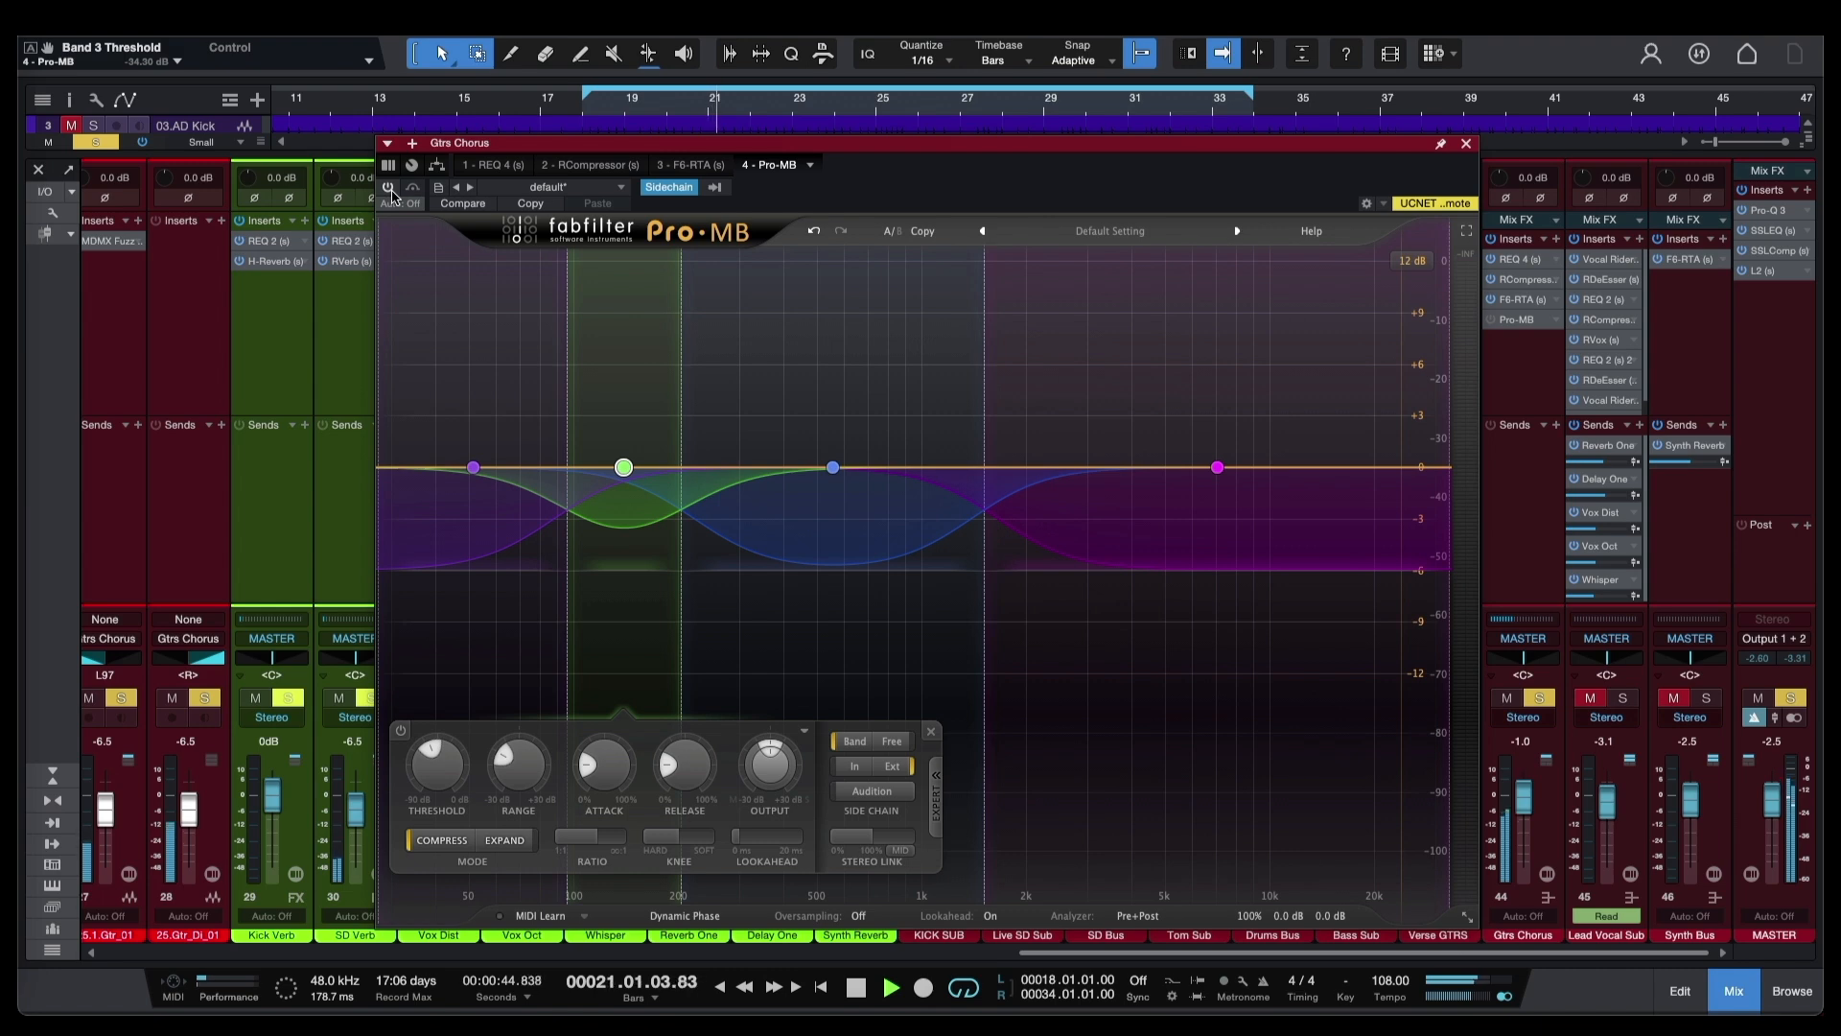
key(space)
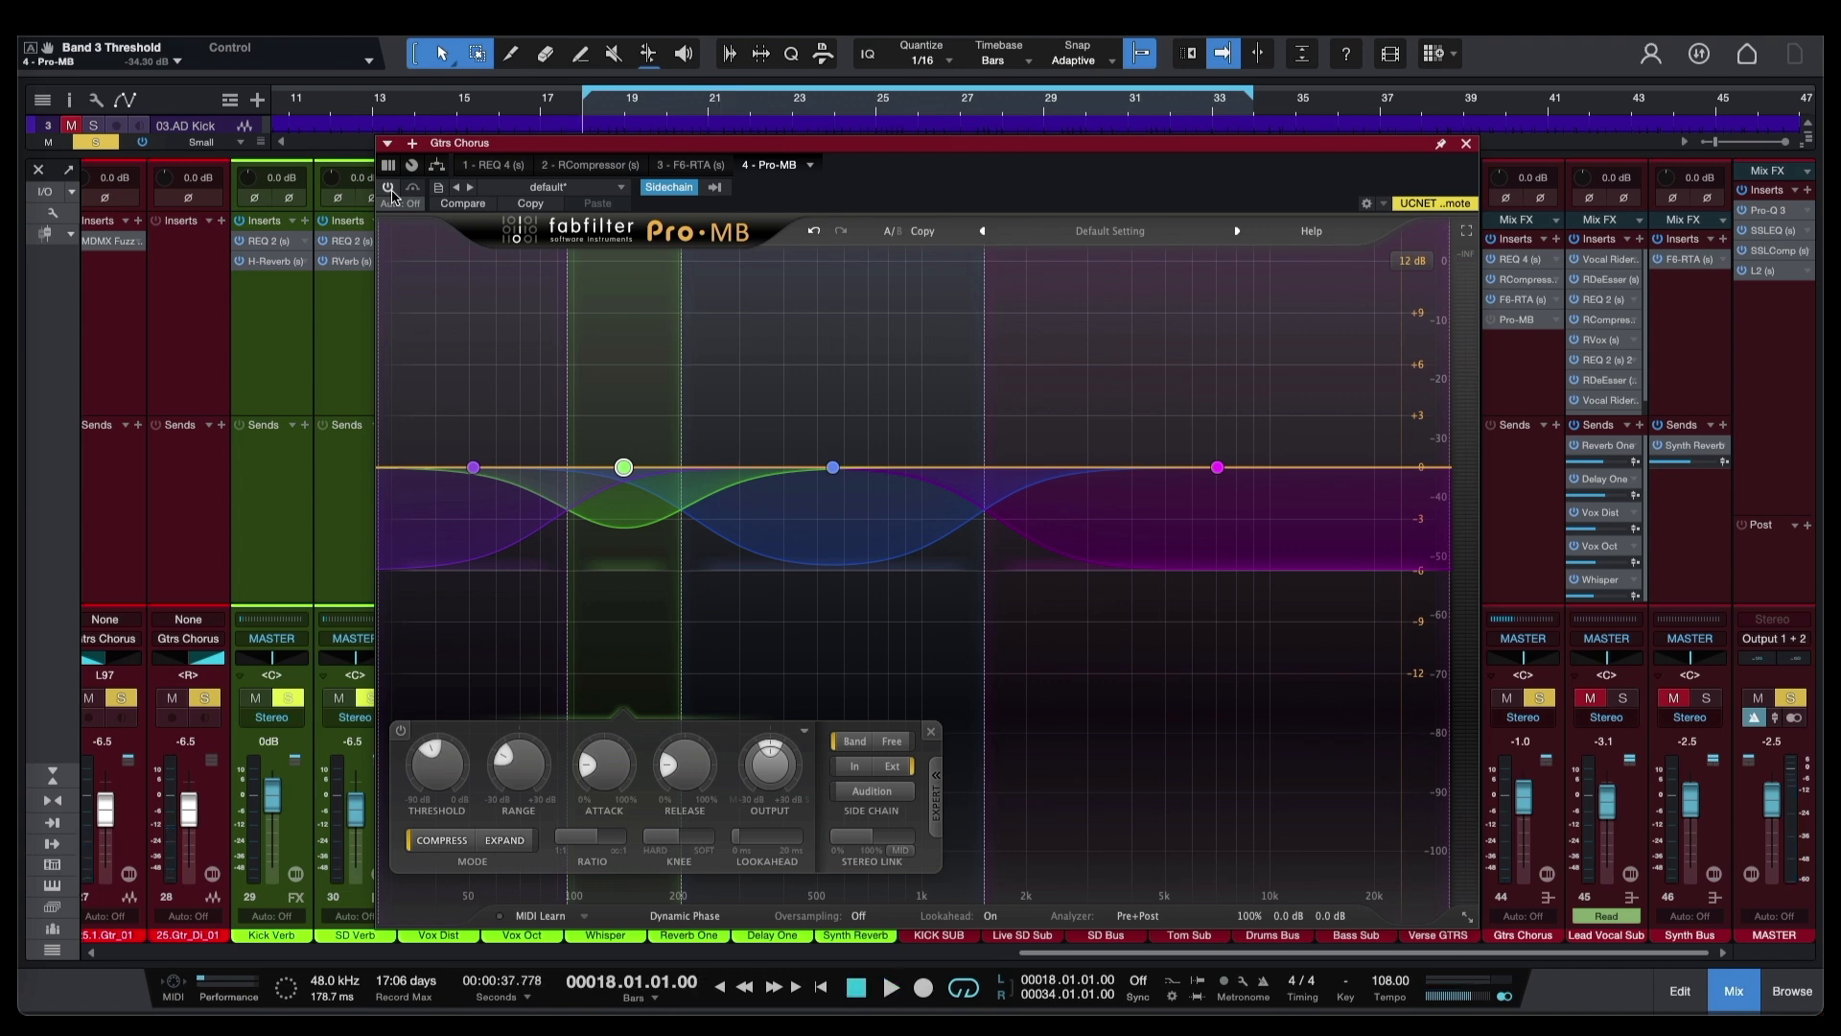
click(390, 190)
key(space)
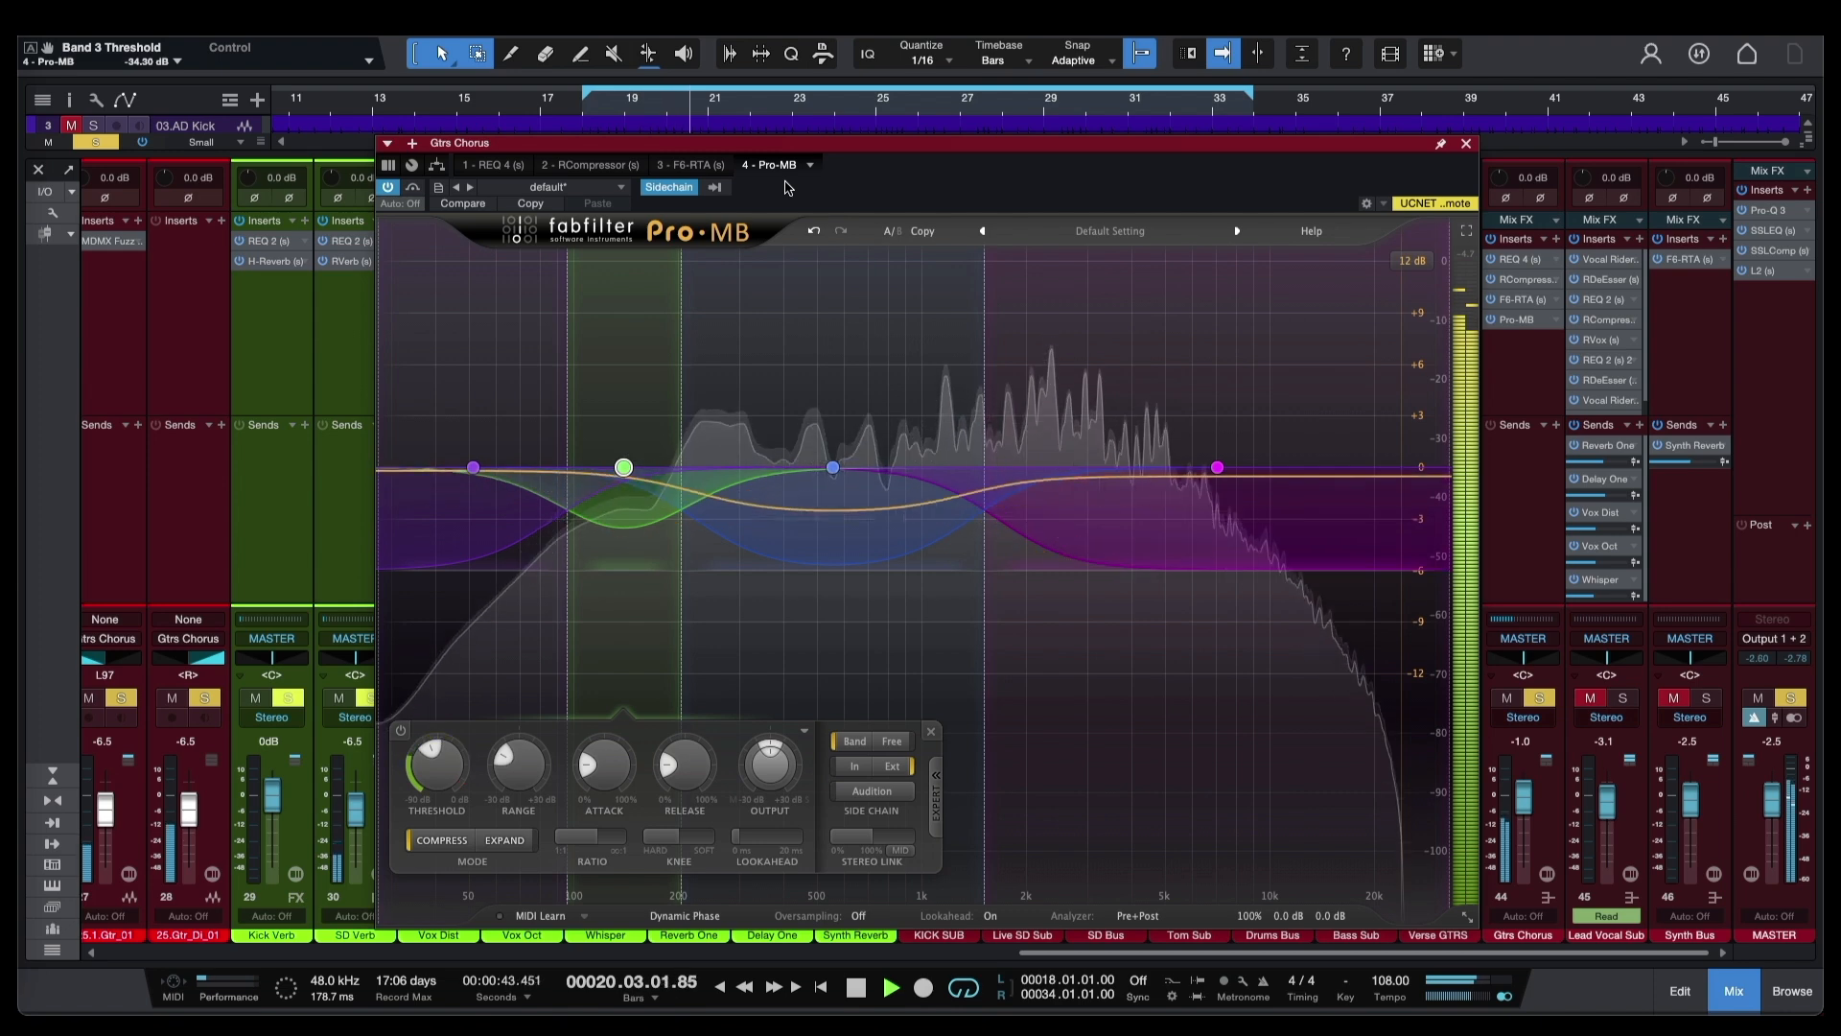
key(space)
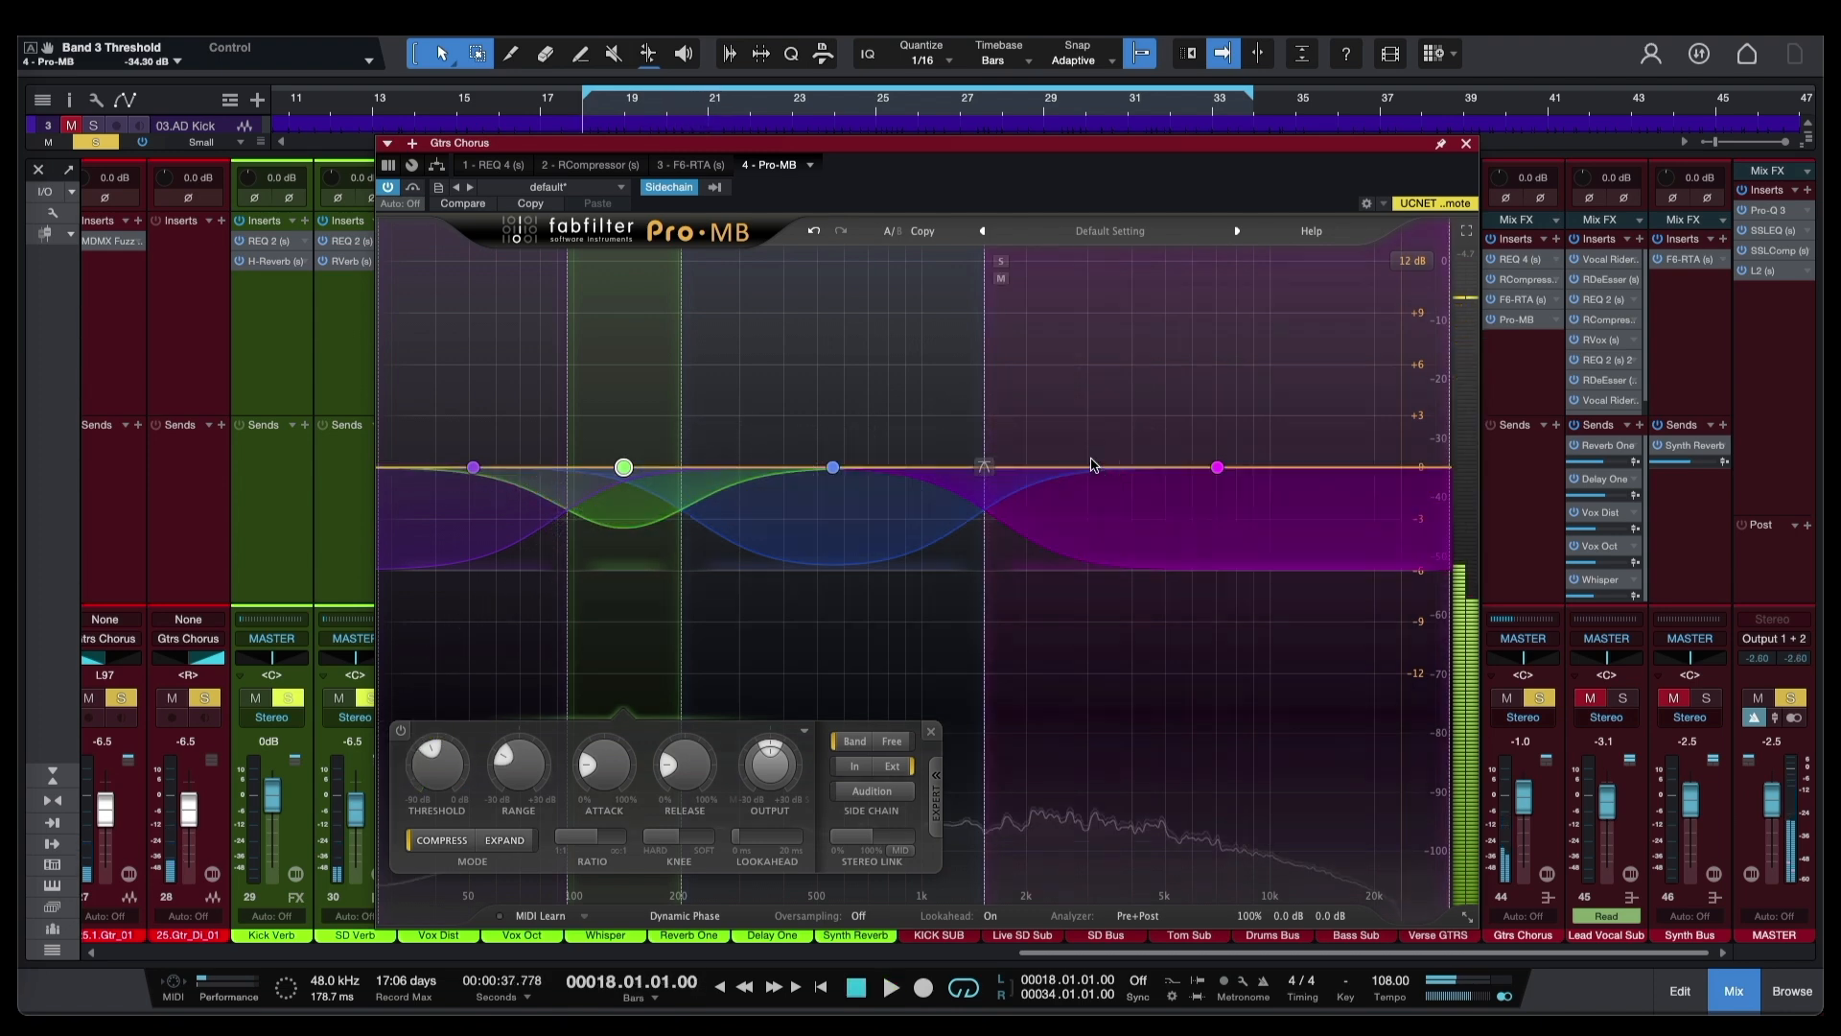
- Show the settings of Pro-MB's highest-frequency band on Gtrs Chorus and return to those of band 3
click(1217, 469)
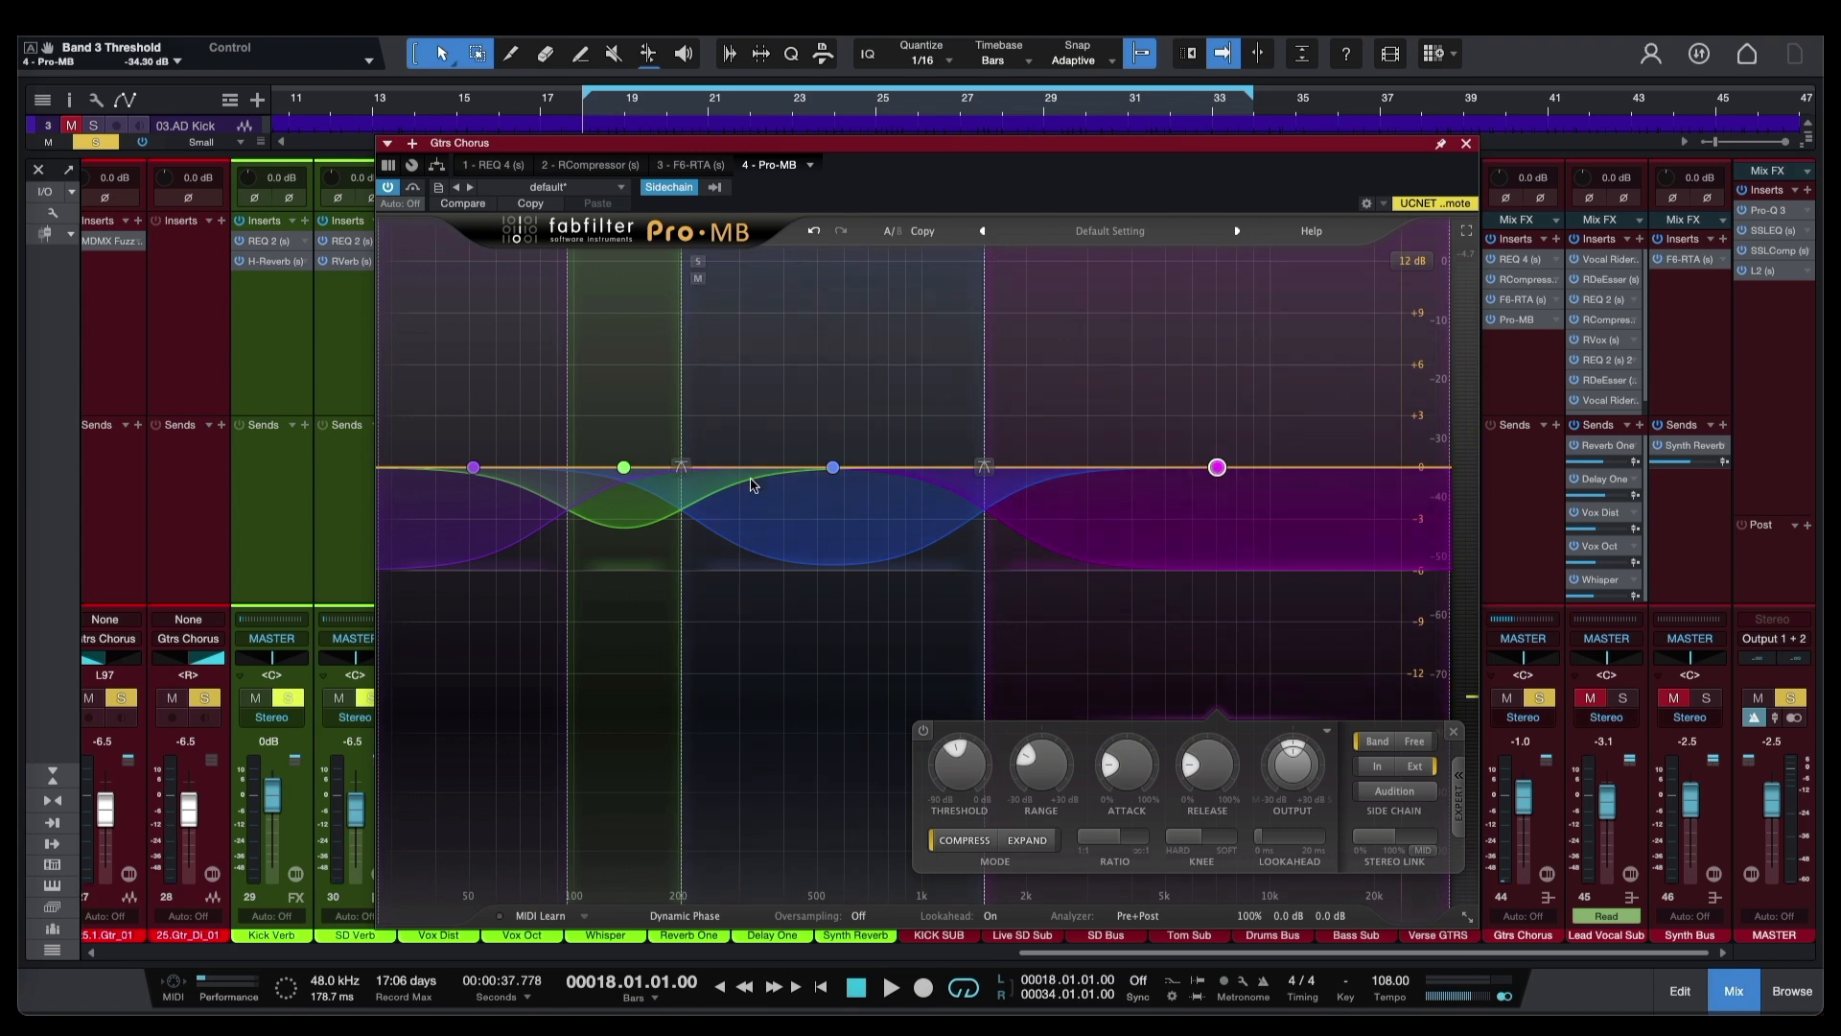
click(625, 469)
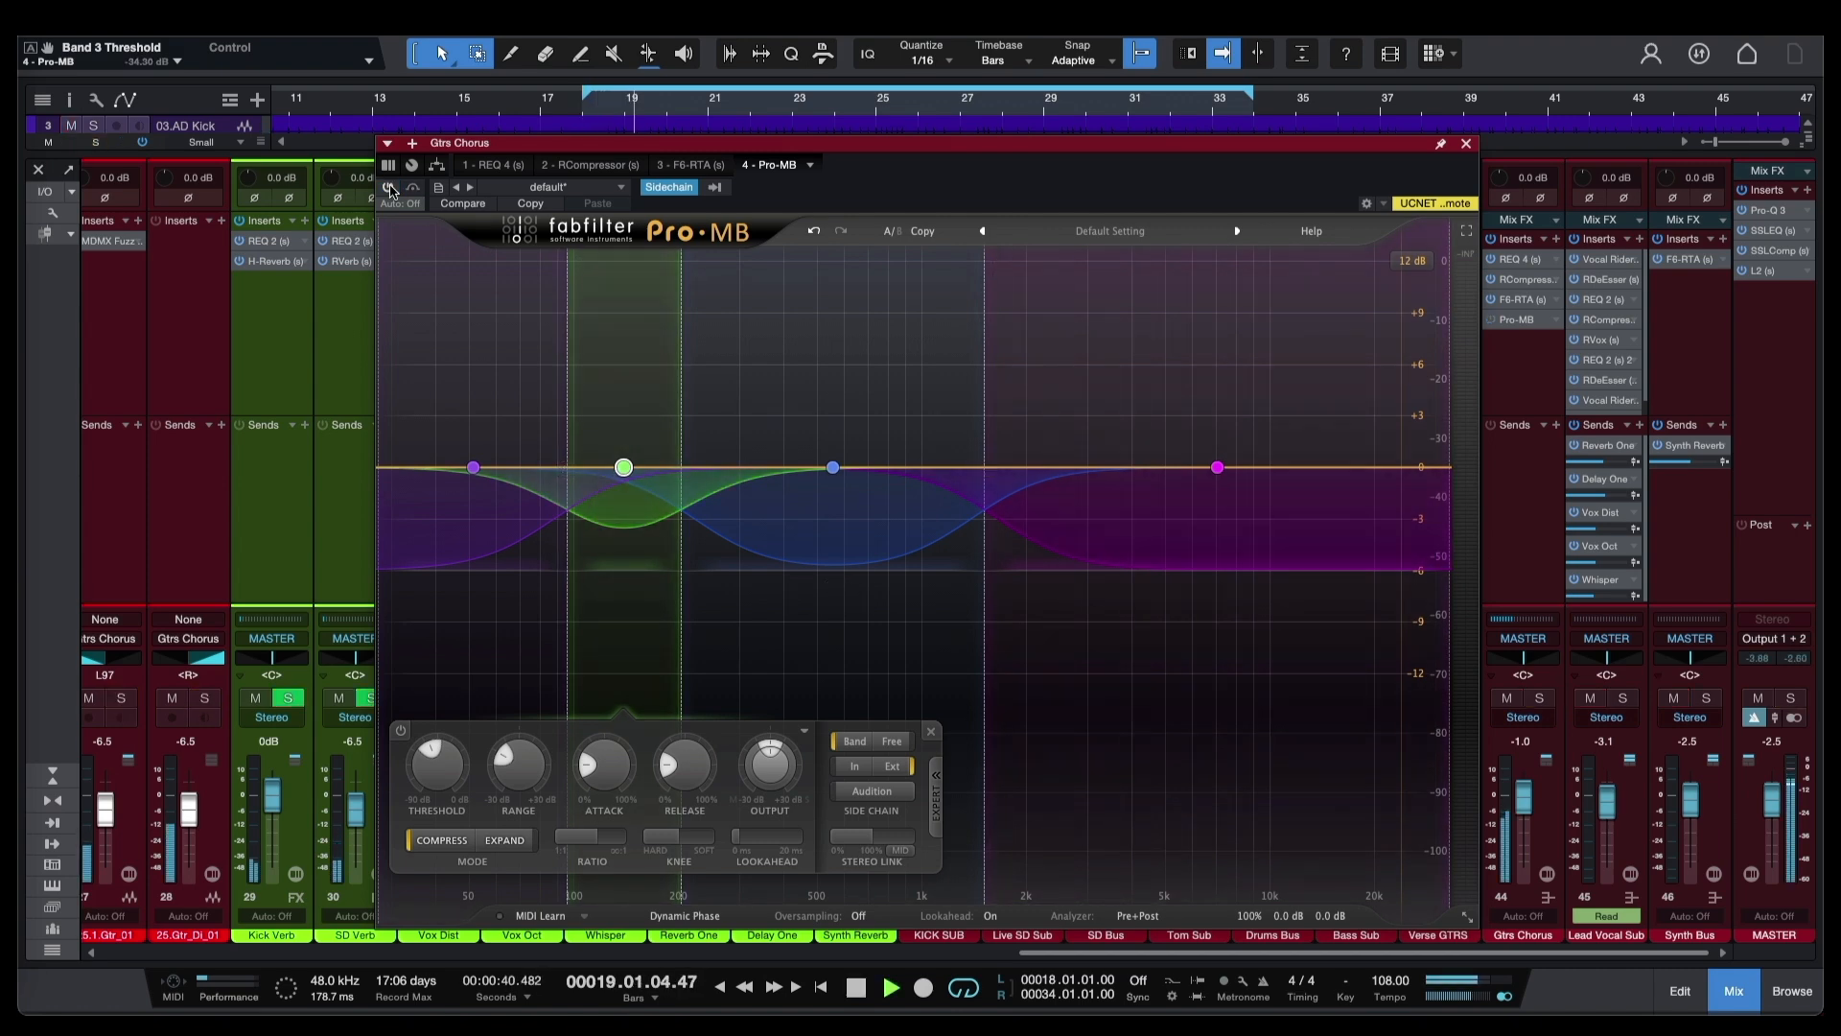
- Toggle the bypass of Pro-MB on Gtrs Chorus while the full mix plays to compare the guitars with and without ducking
click(389, 188)
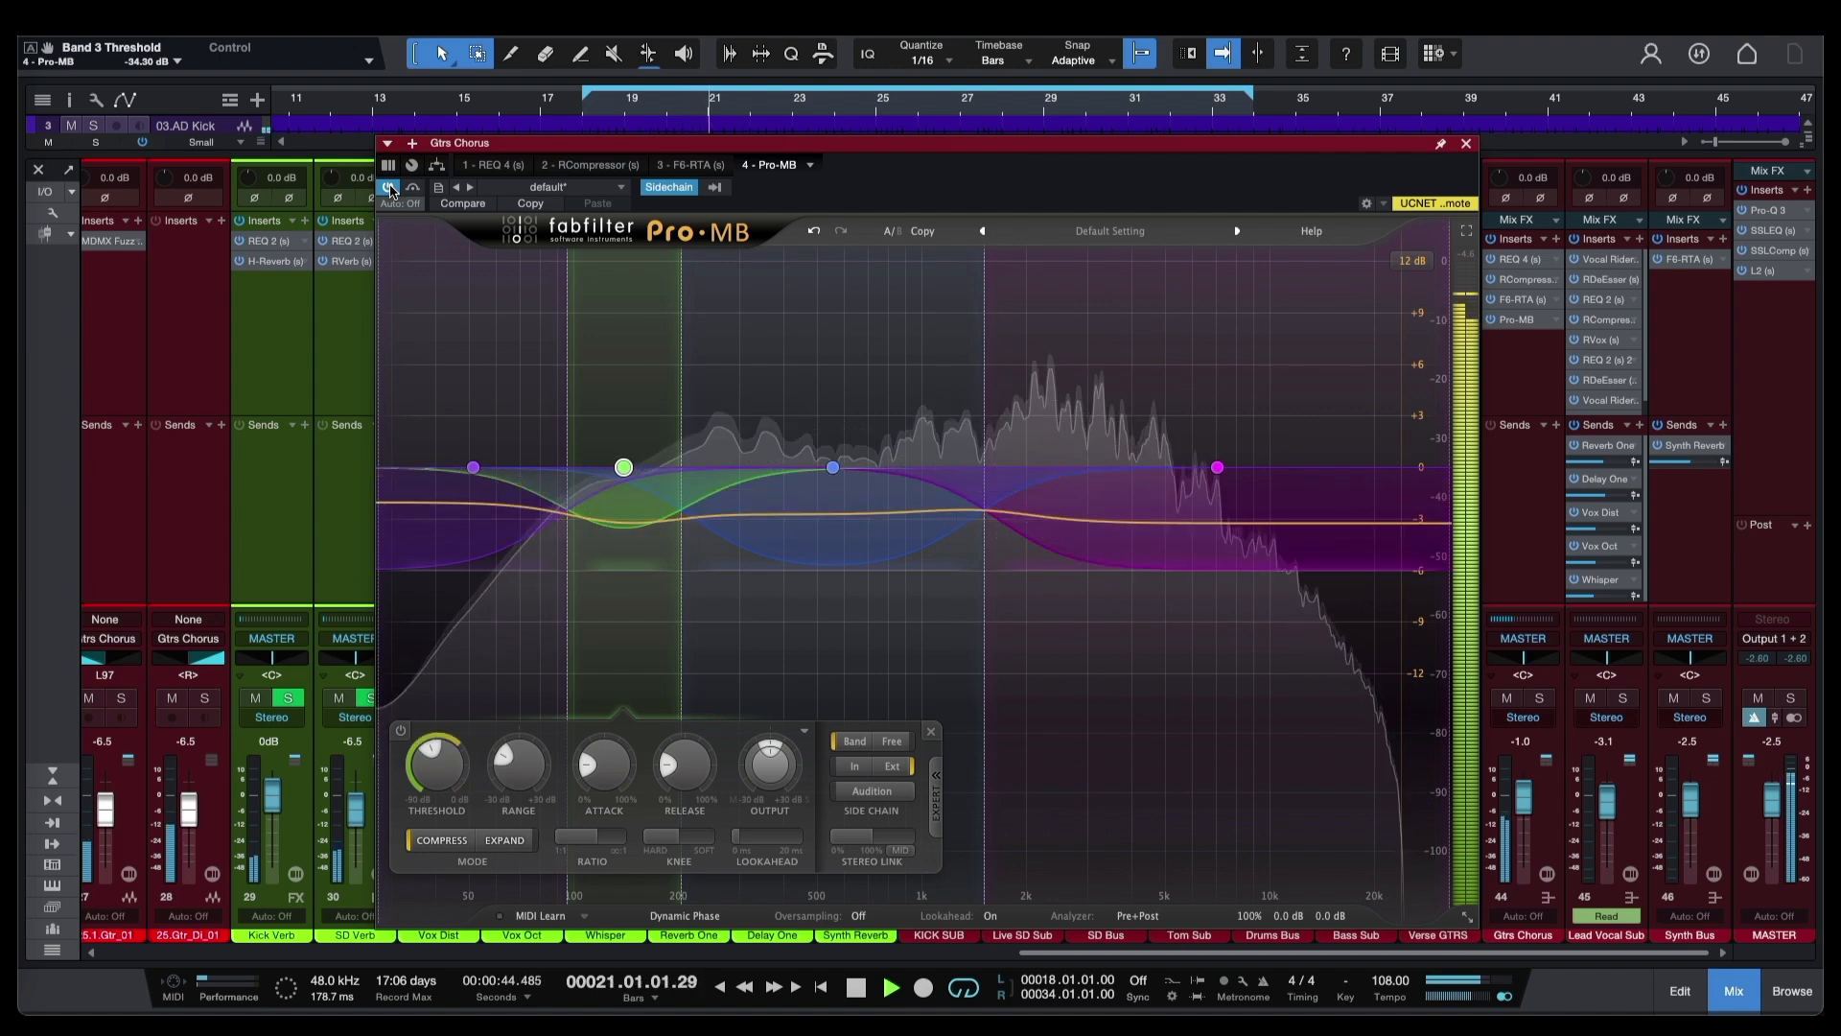
click(389, 188)
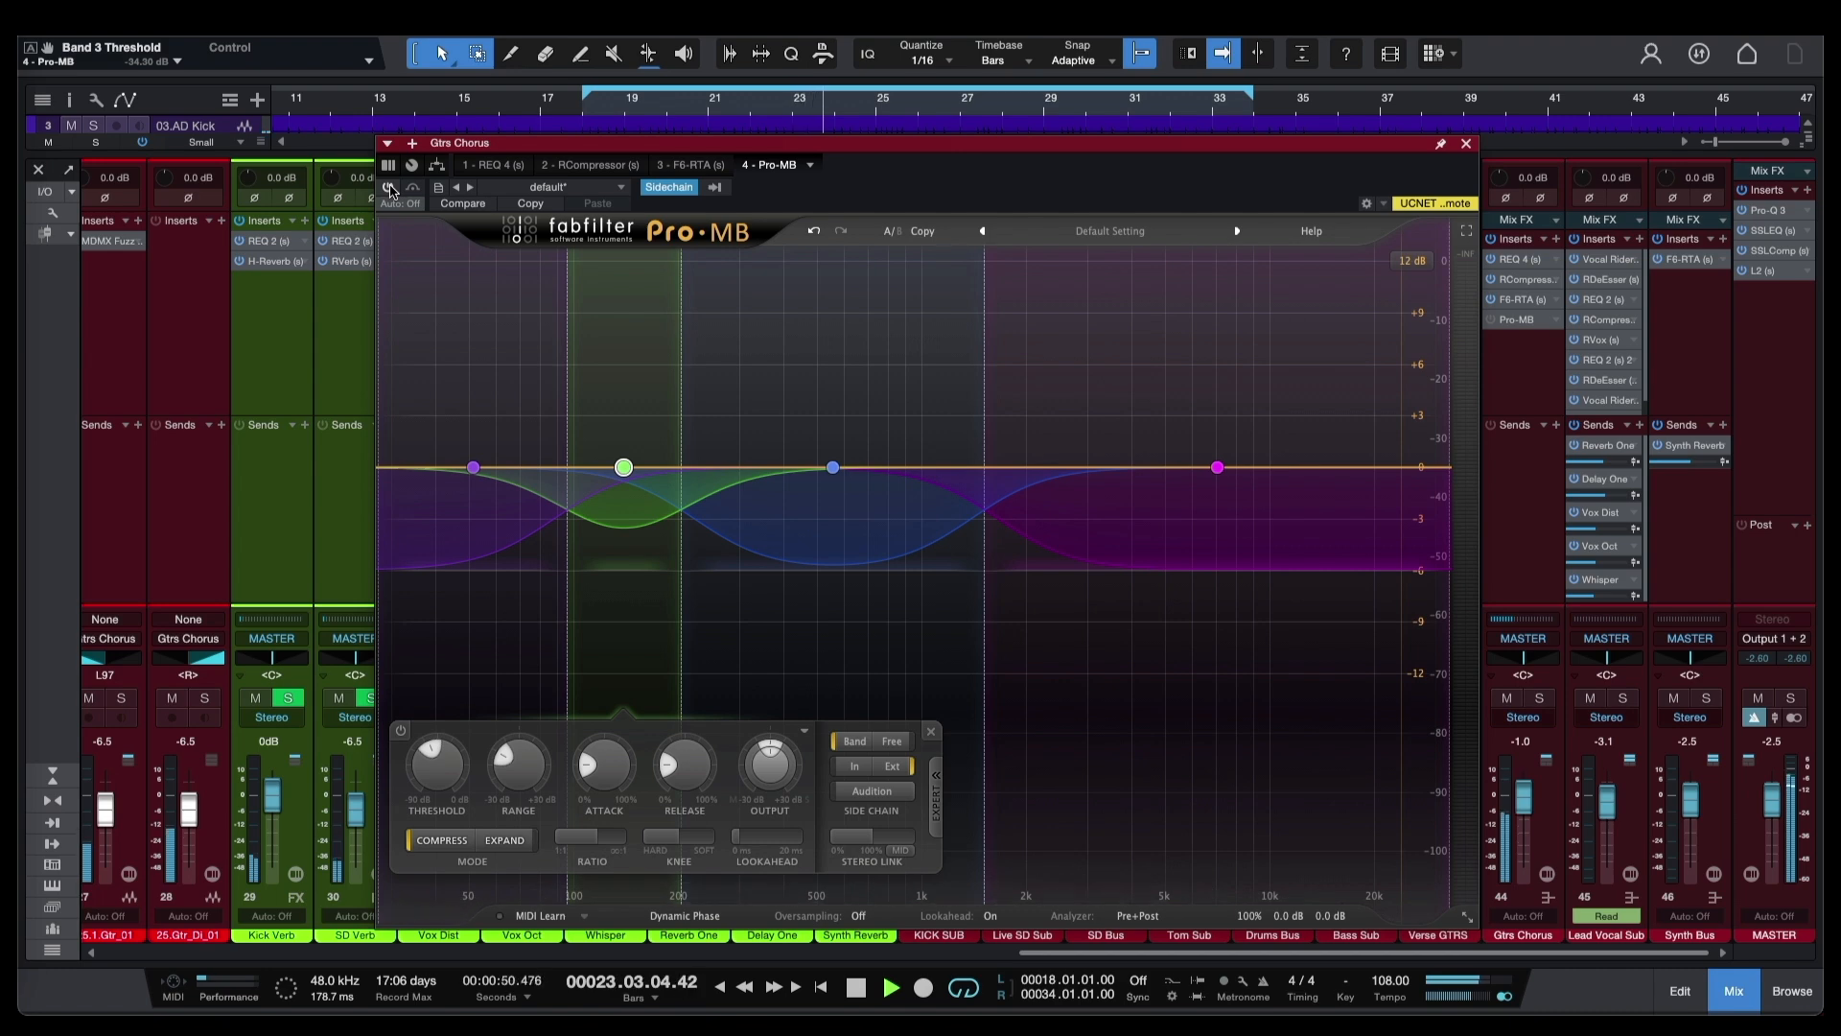
click(390, 188)
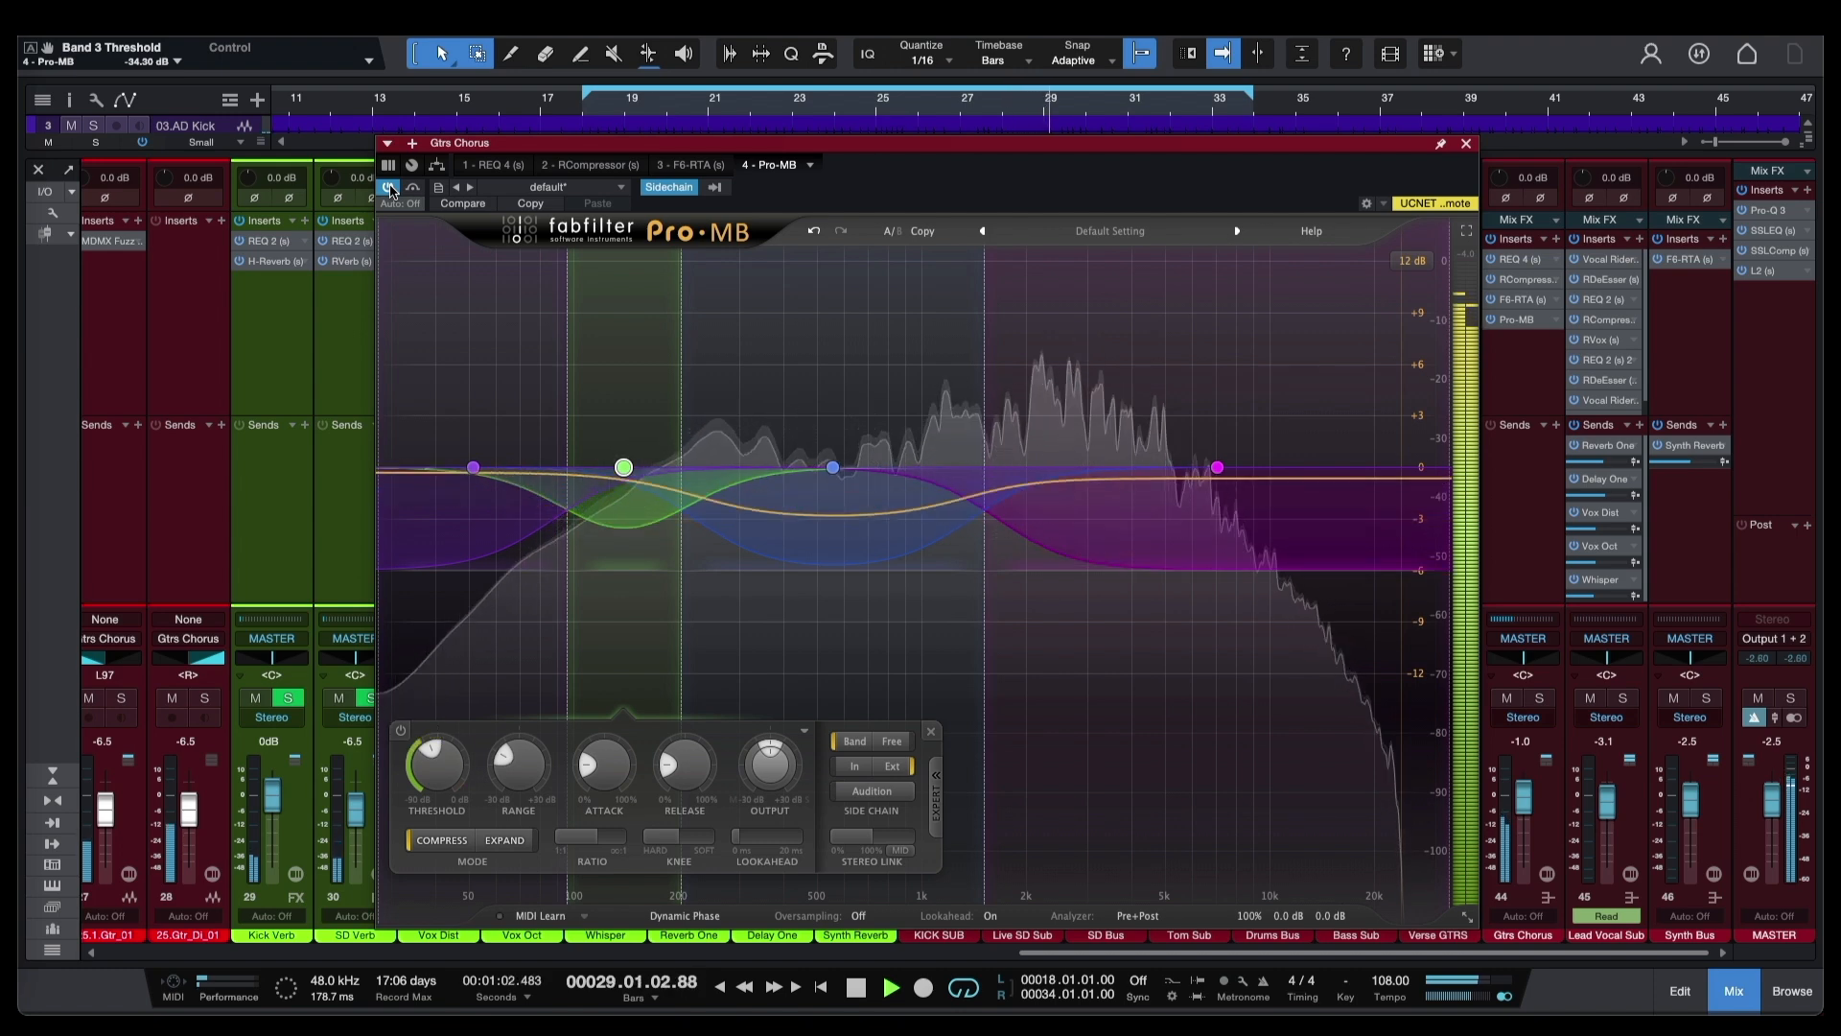
click(389, 187)
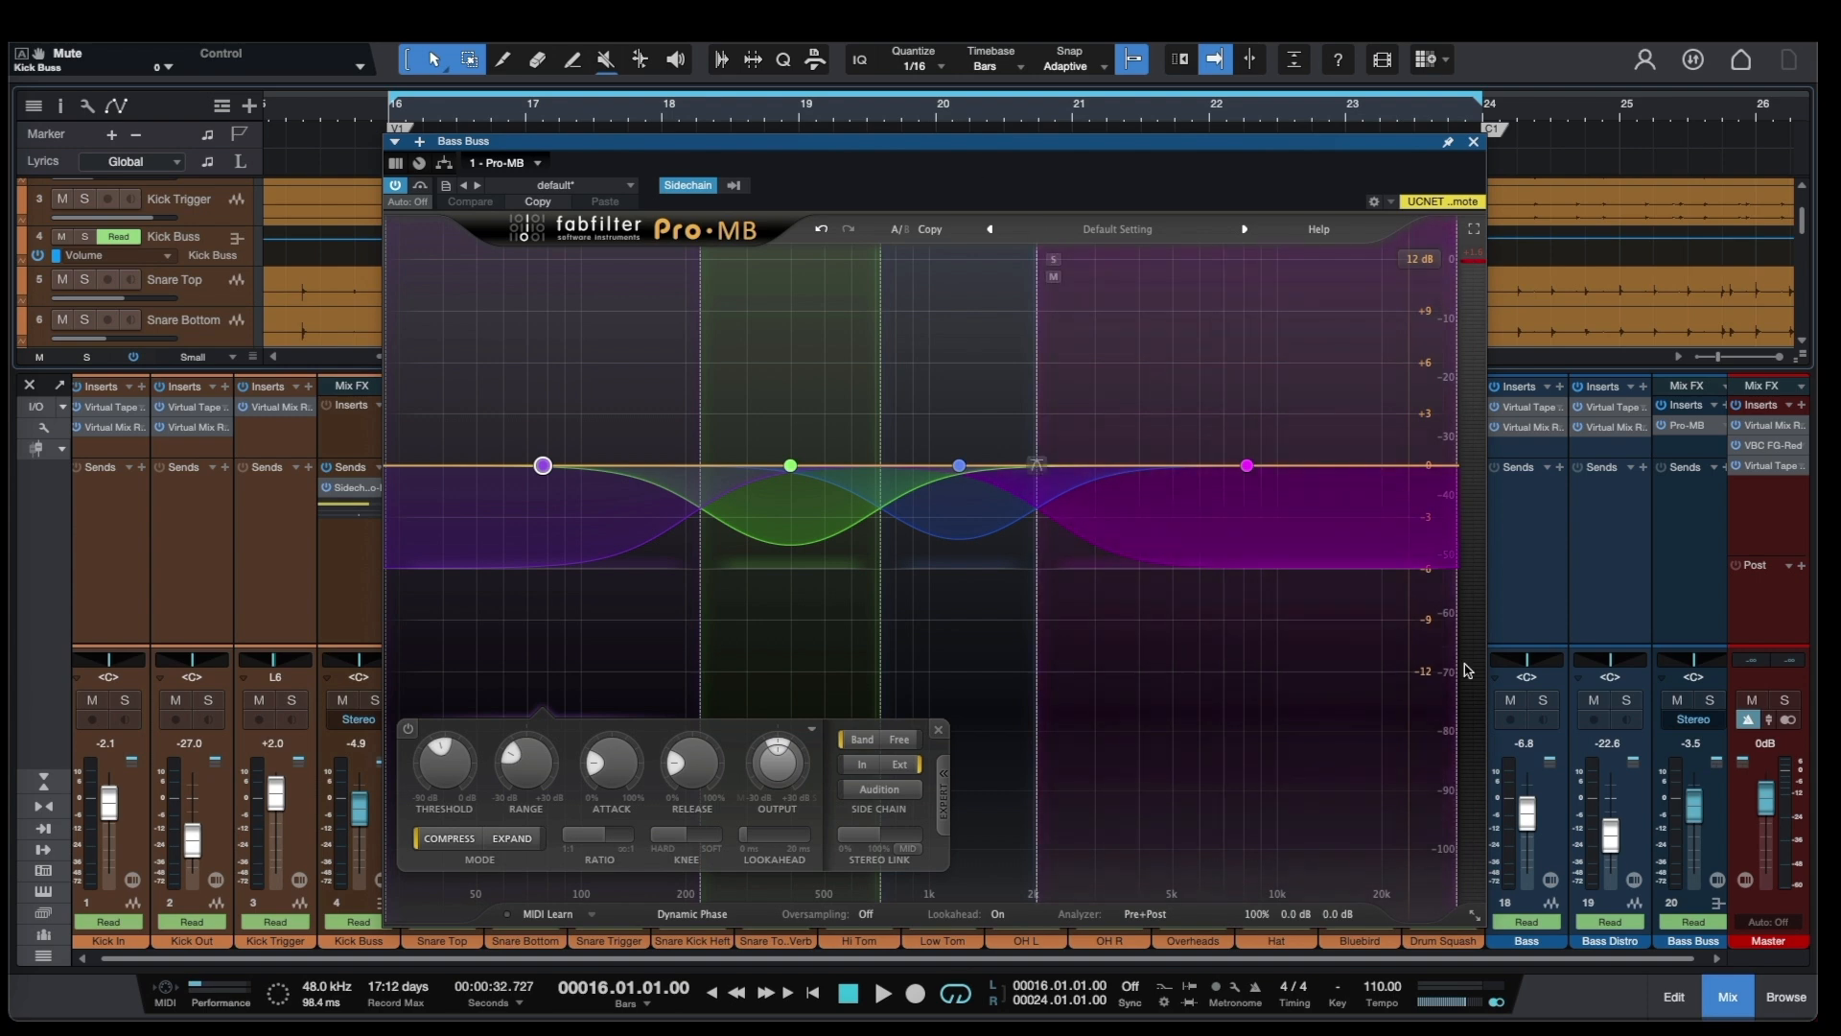
- Check the sidechain sources of Pro-MB on Bass Buss and the external side-chain option of its lowest band
click(735, 186)
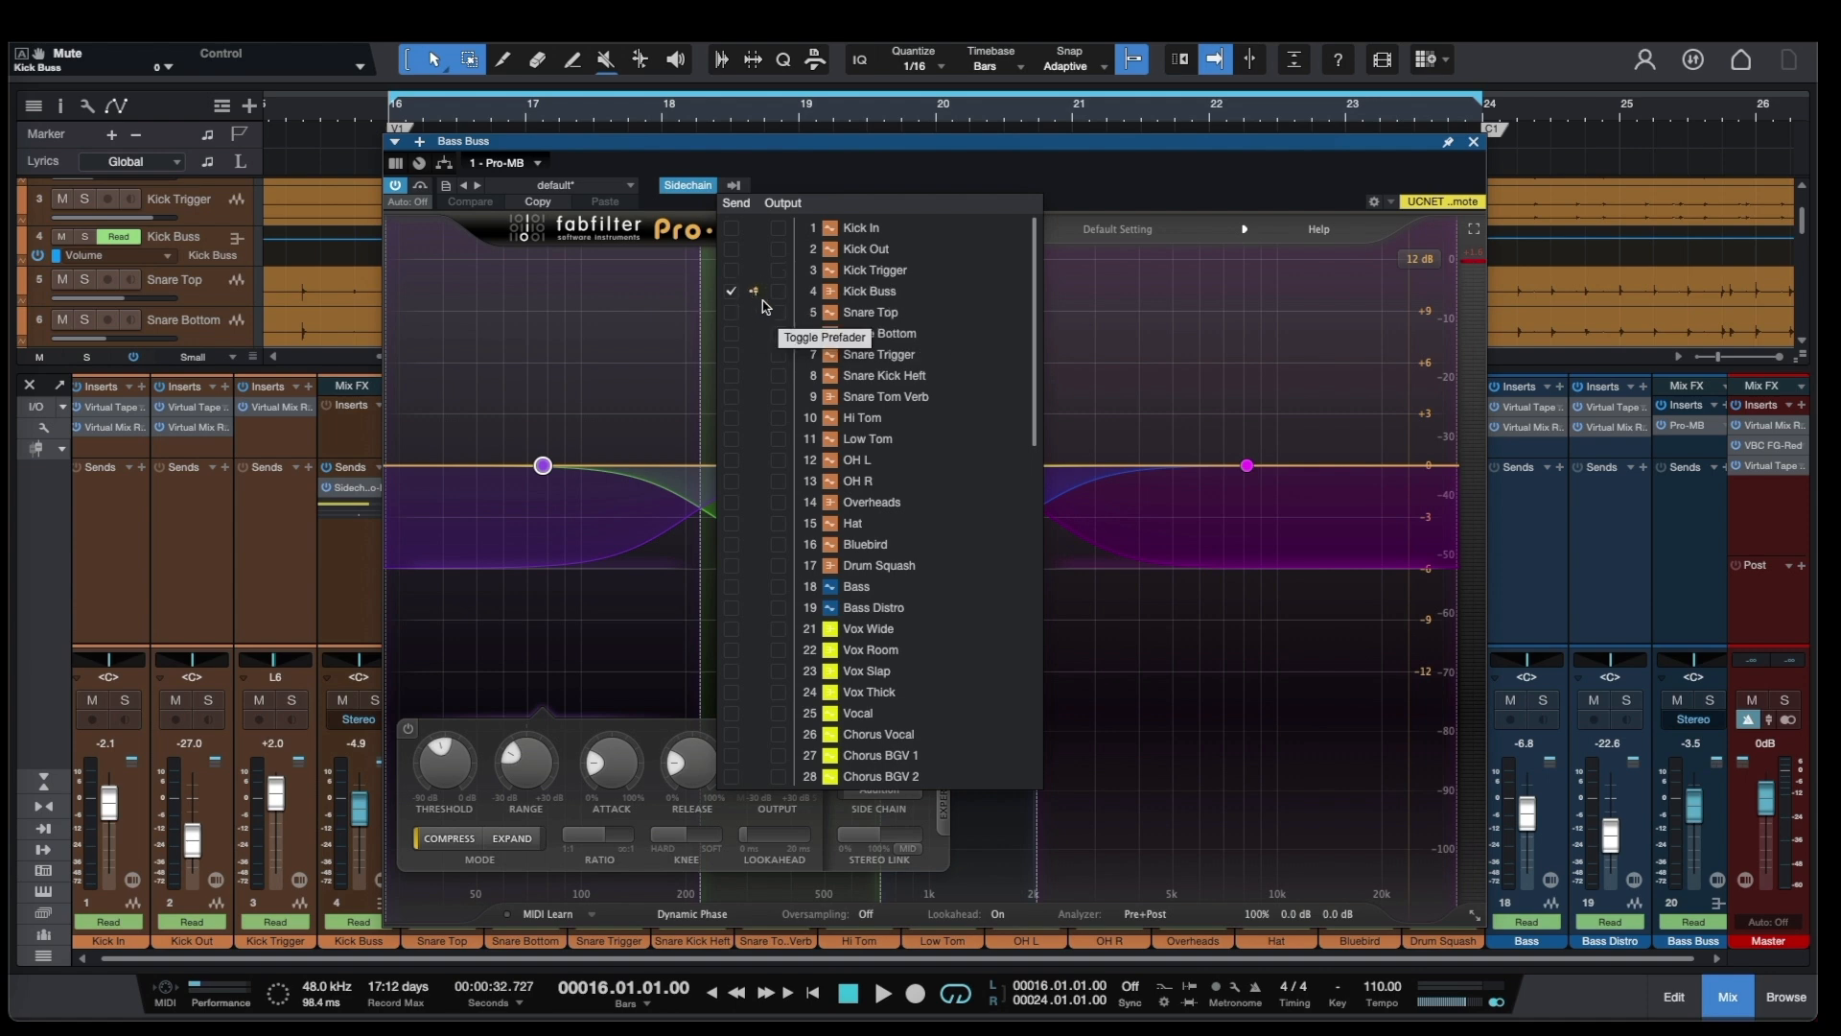
click(800, 174)
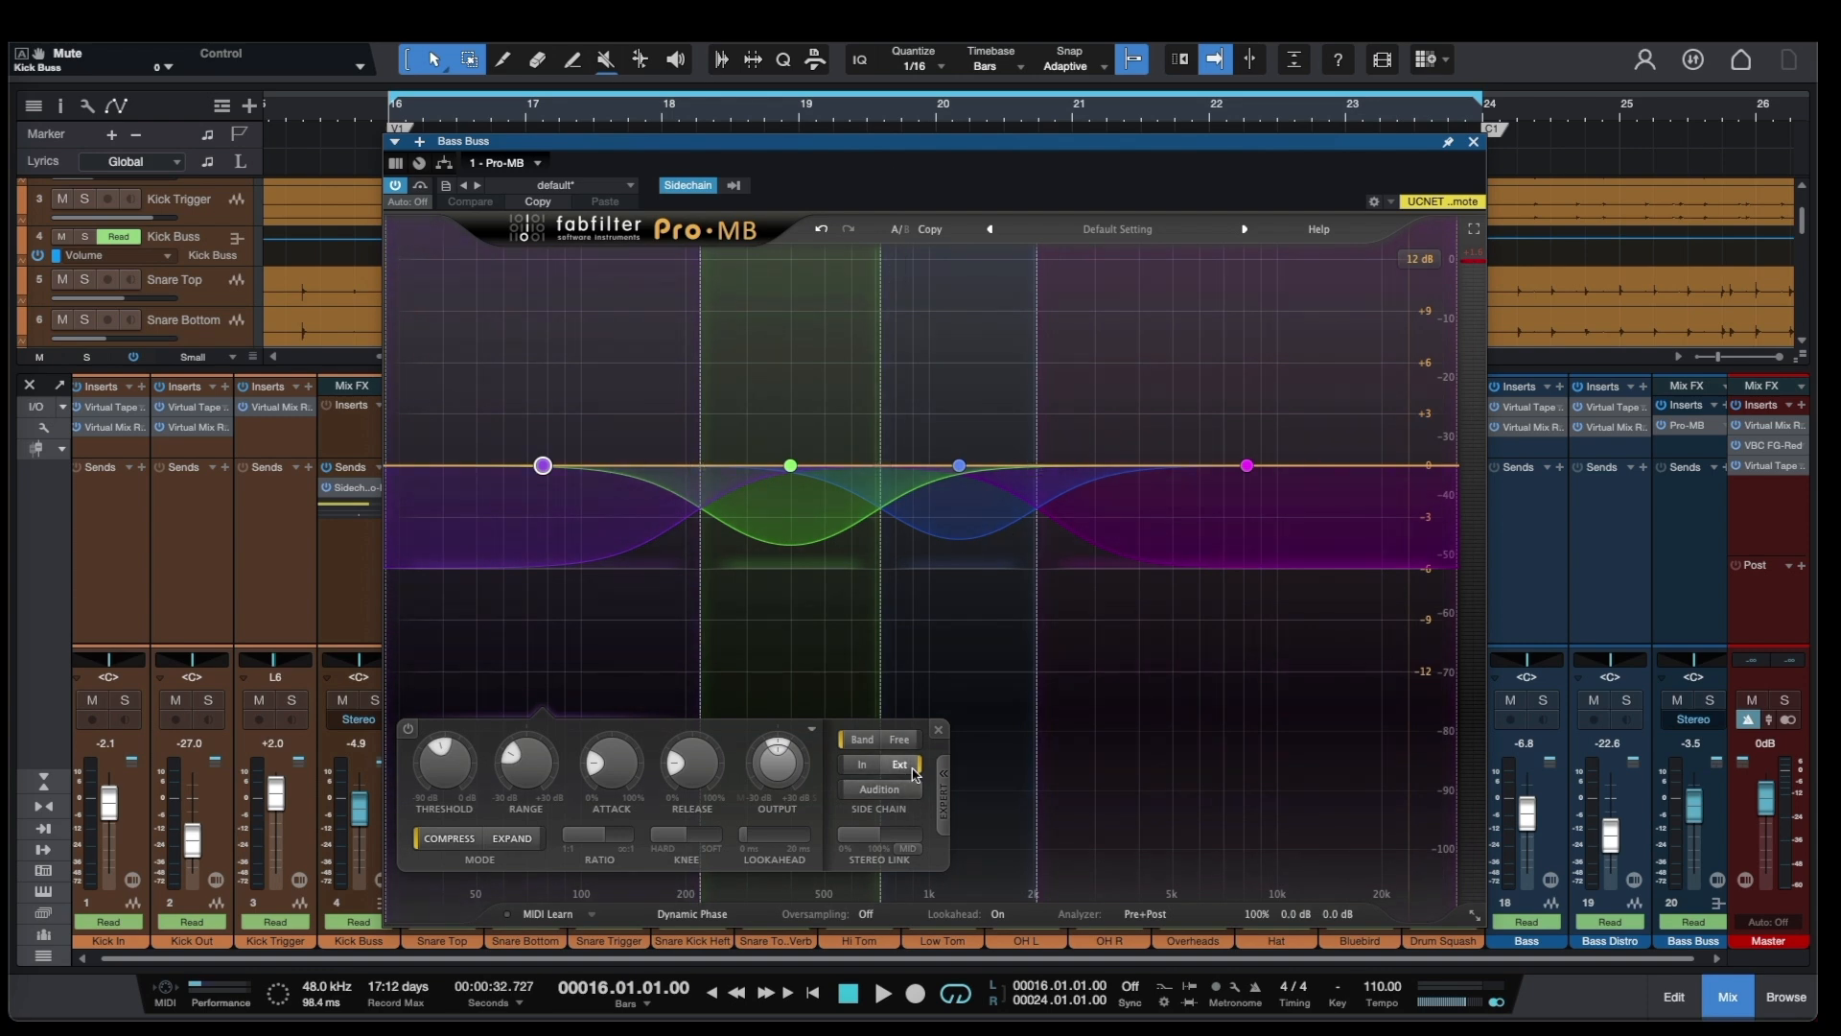
mouse_move(543, 470)
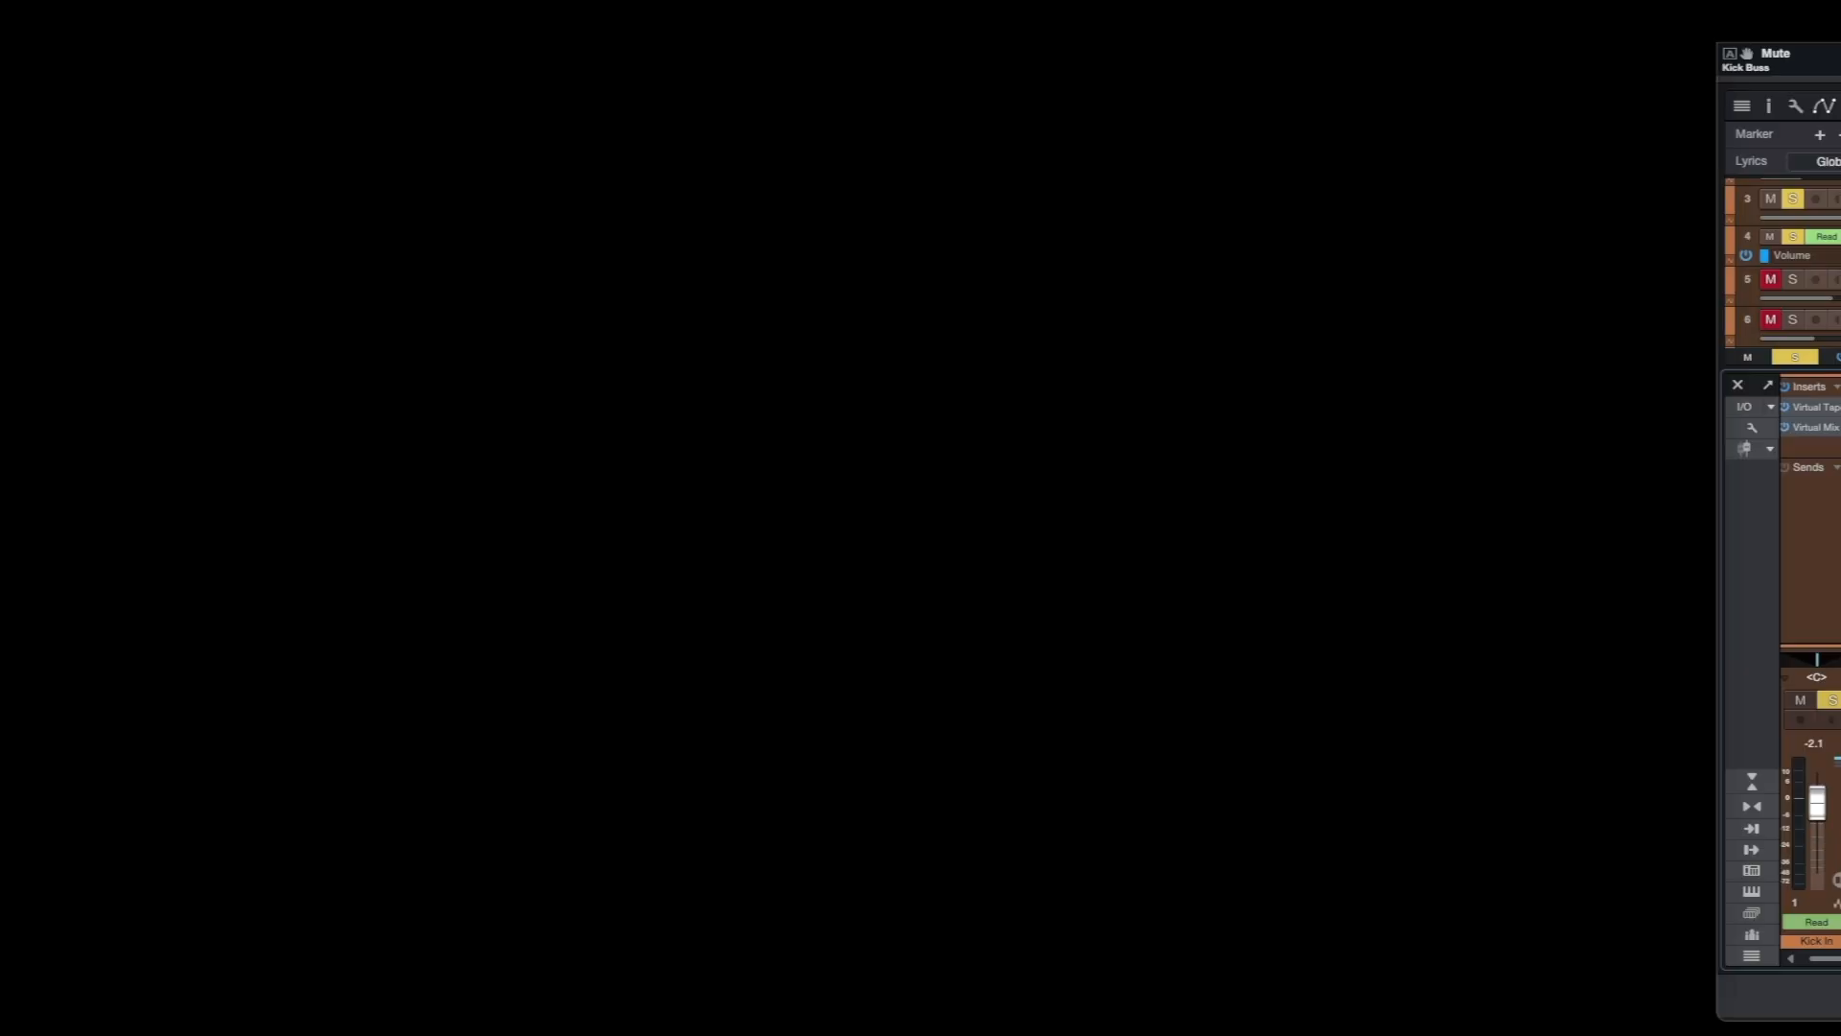
- Play the soloed kick and bass and the unsoloed mix to hear Pro-MB ducking on Bass Buss, including with the plug-in bypassed
key(space)
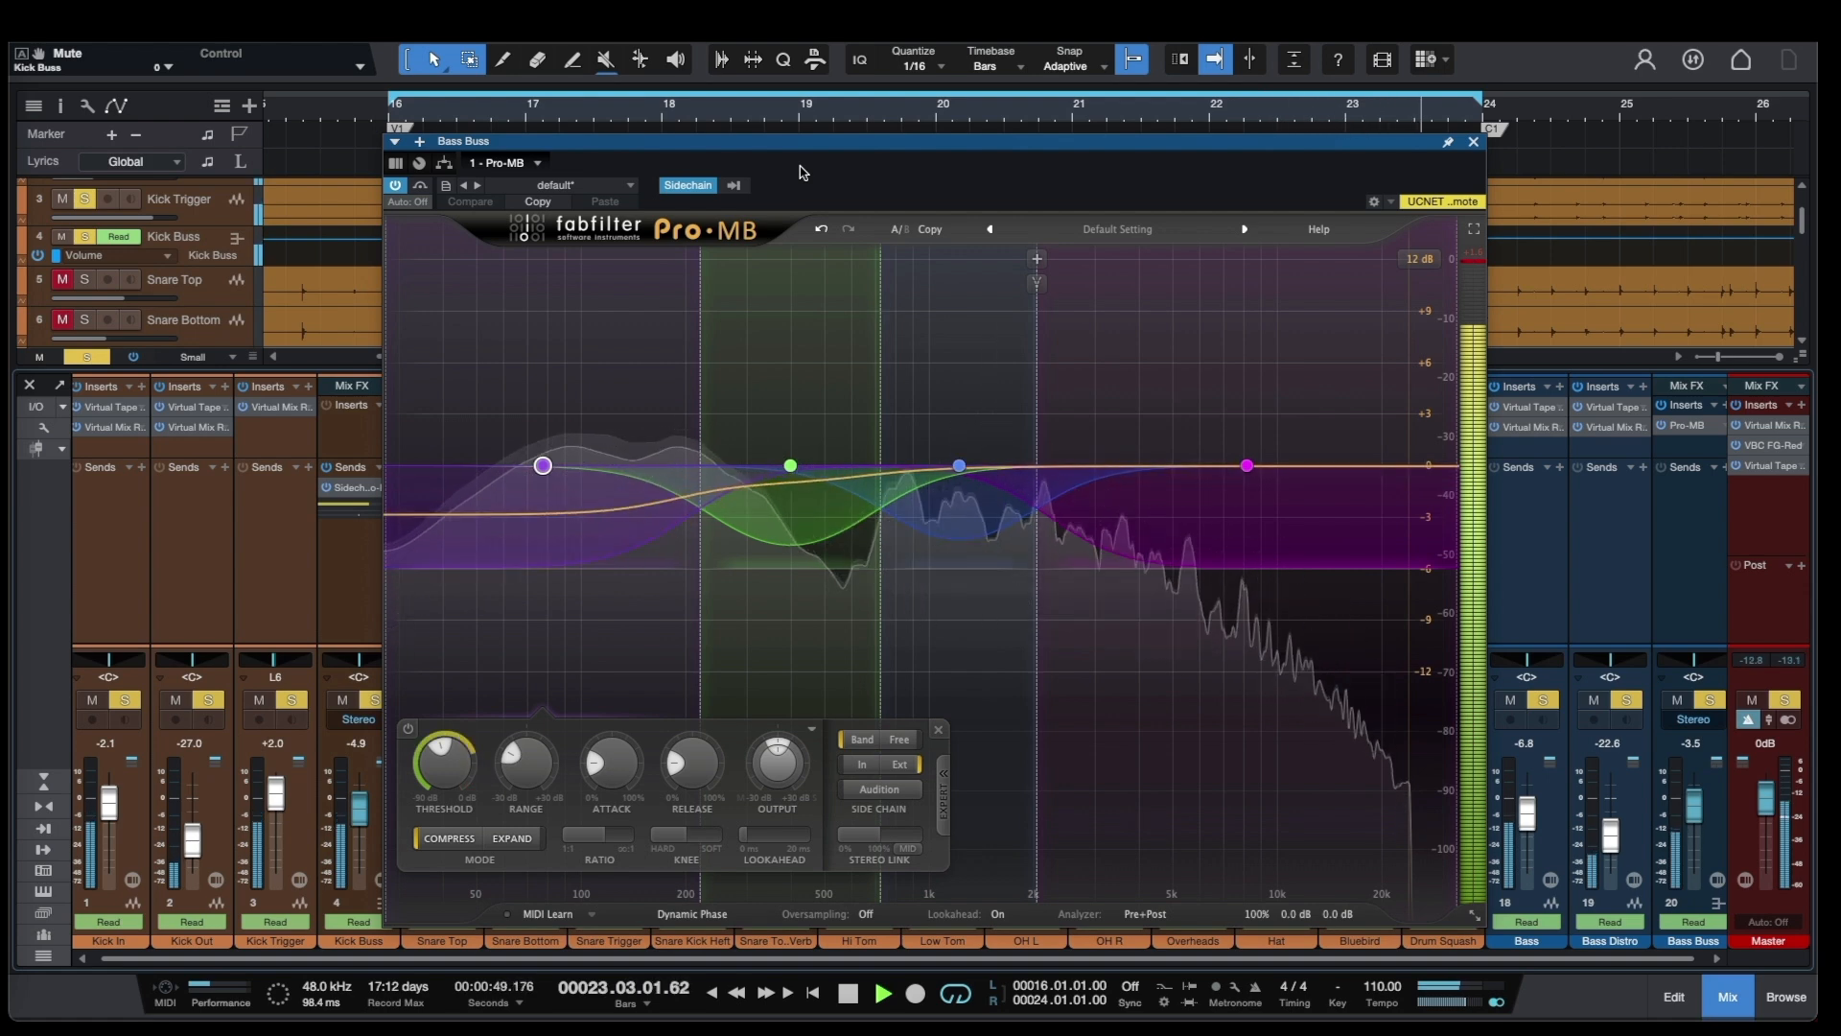
key(space)
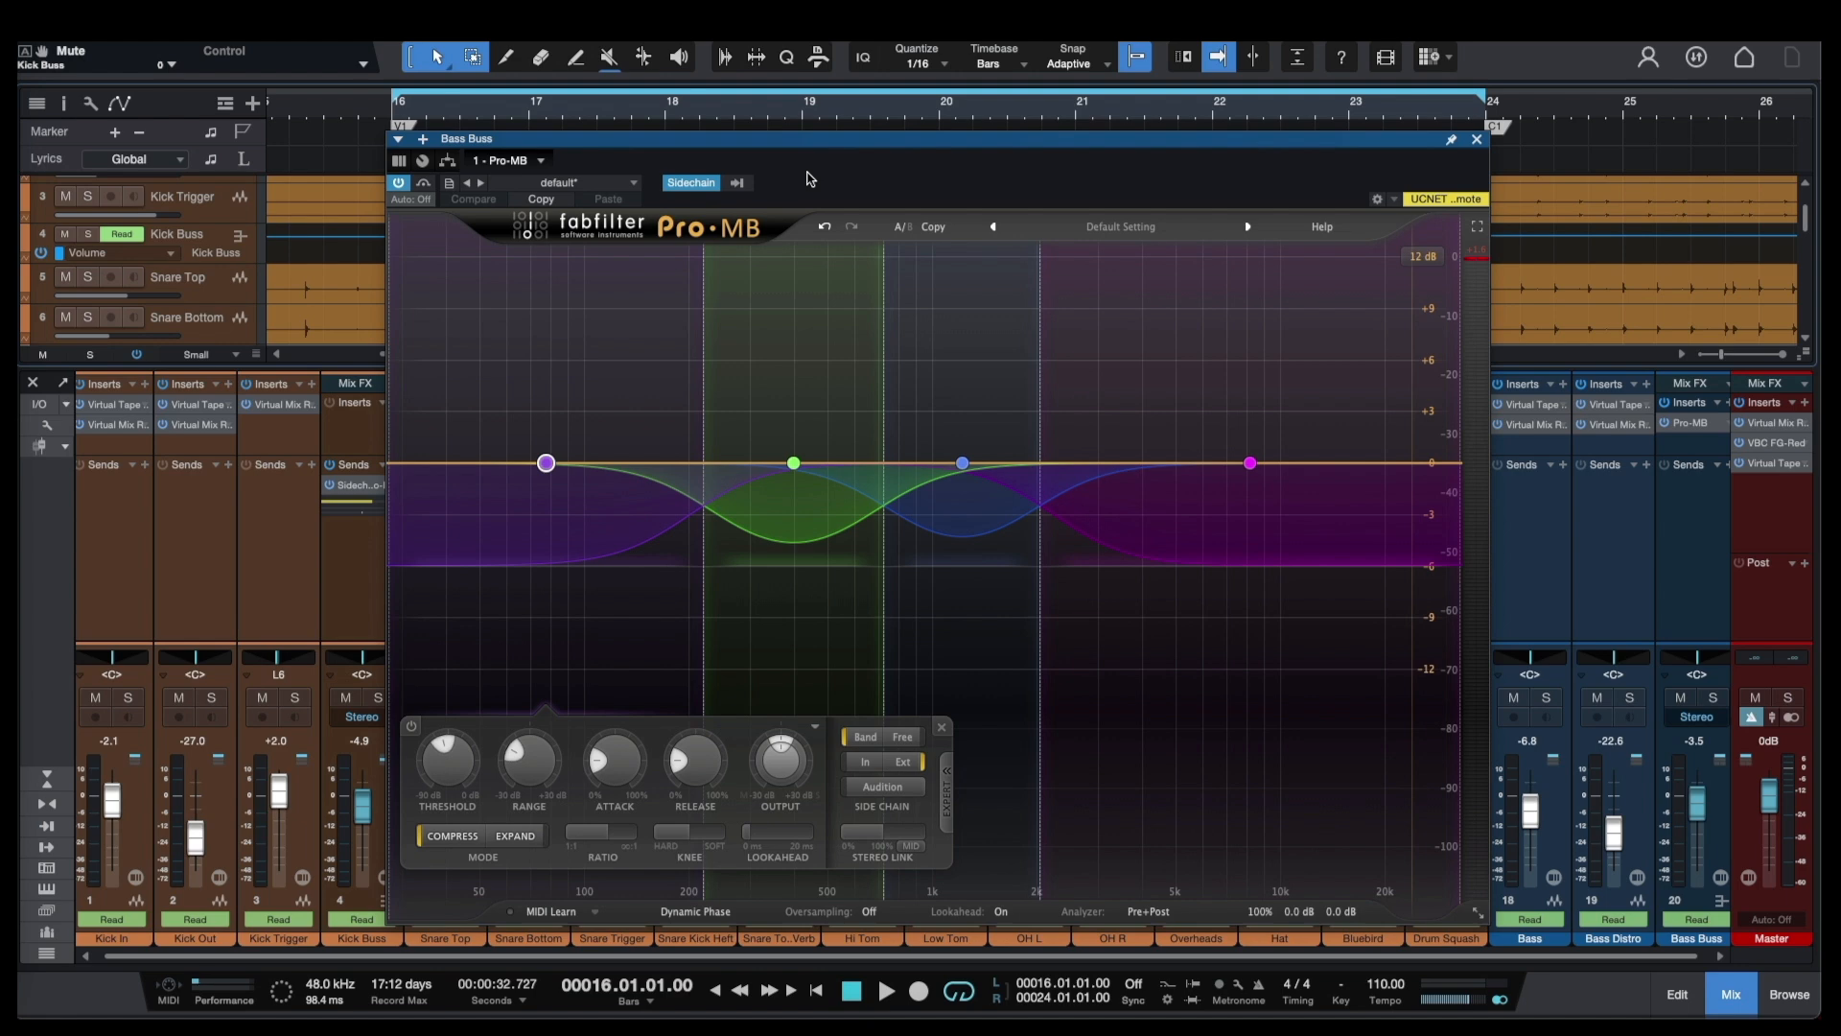
key(space)
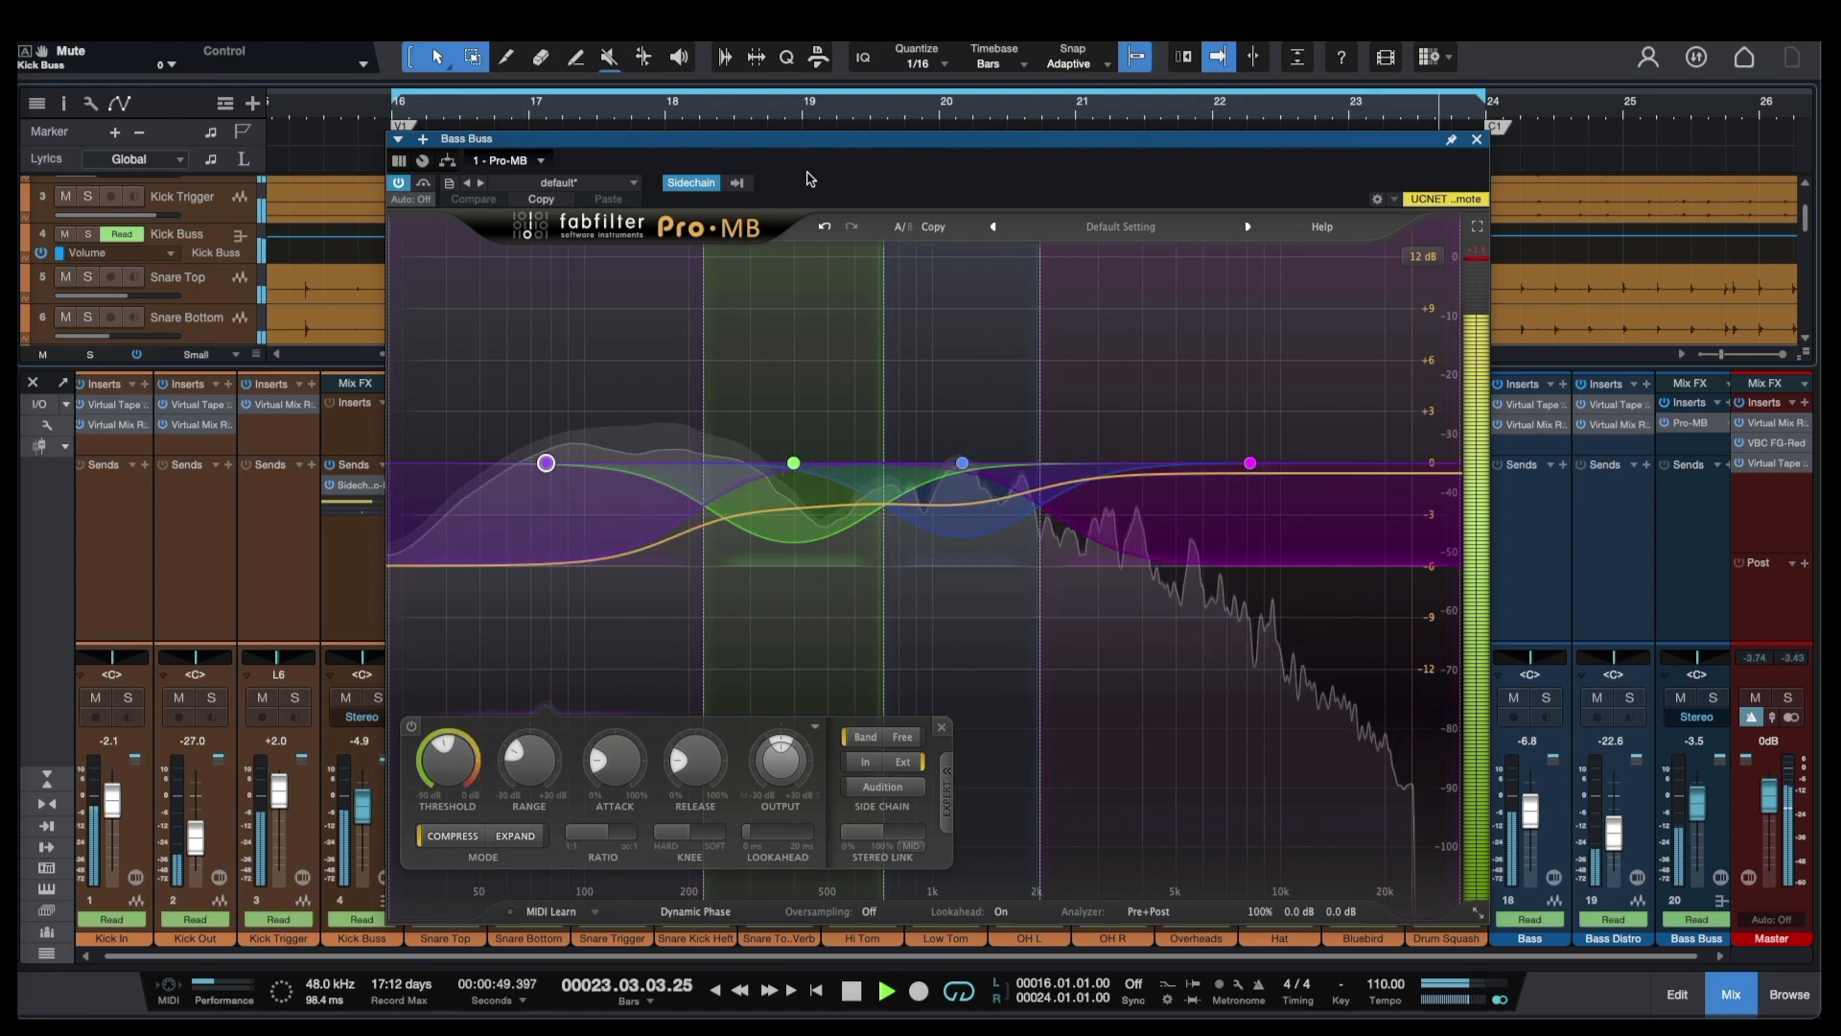
key(space)
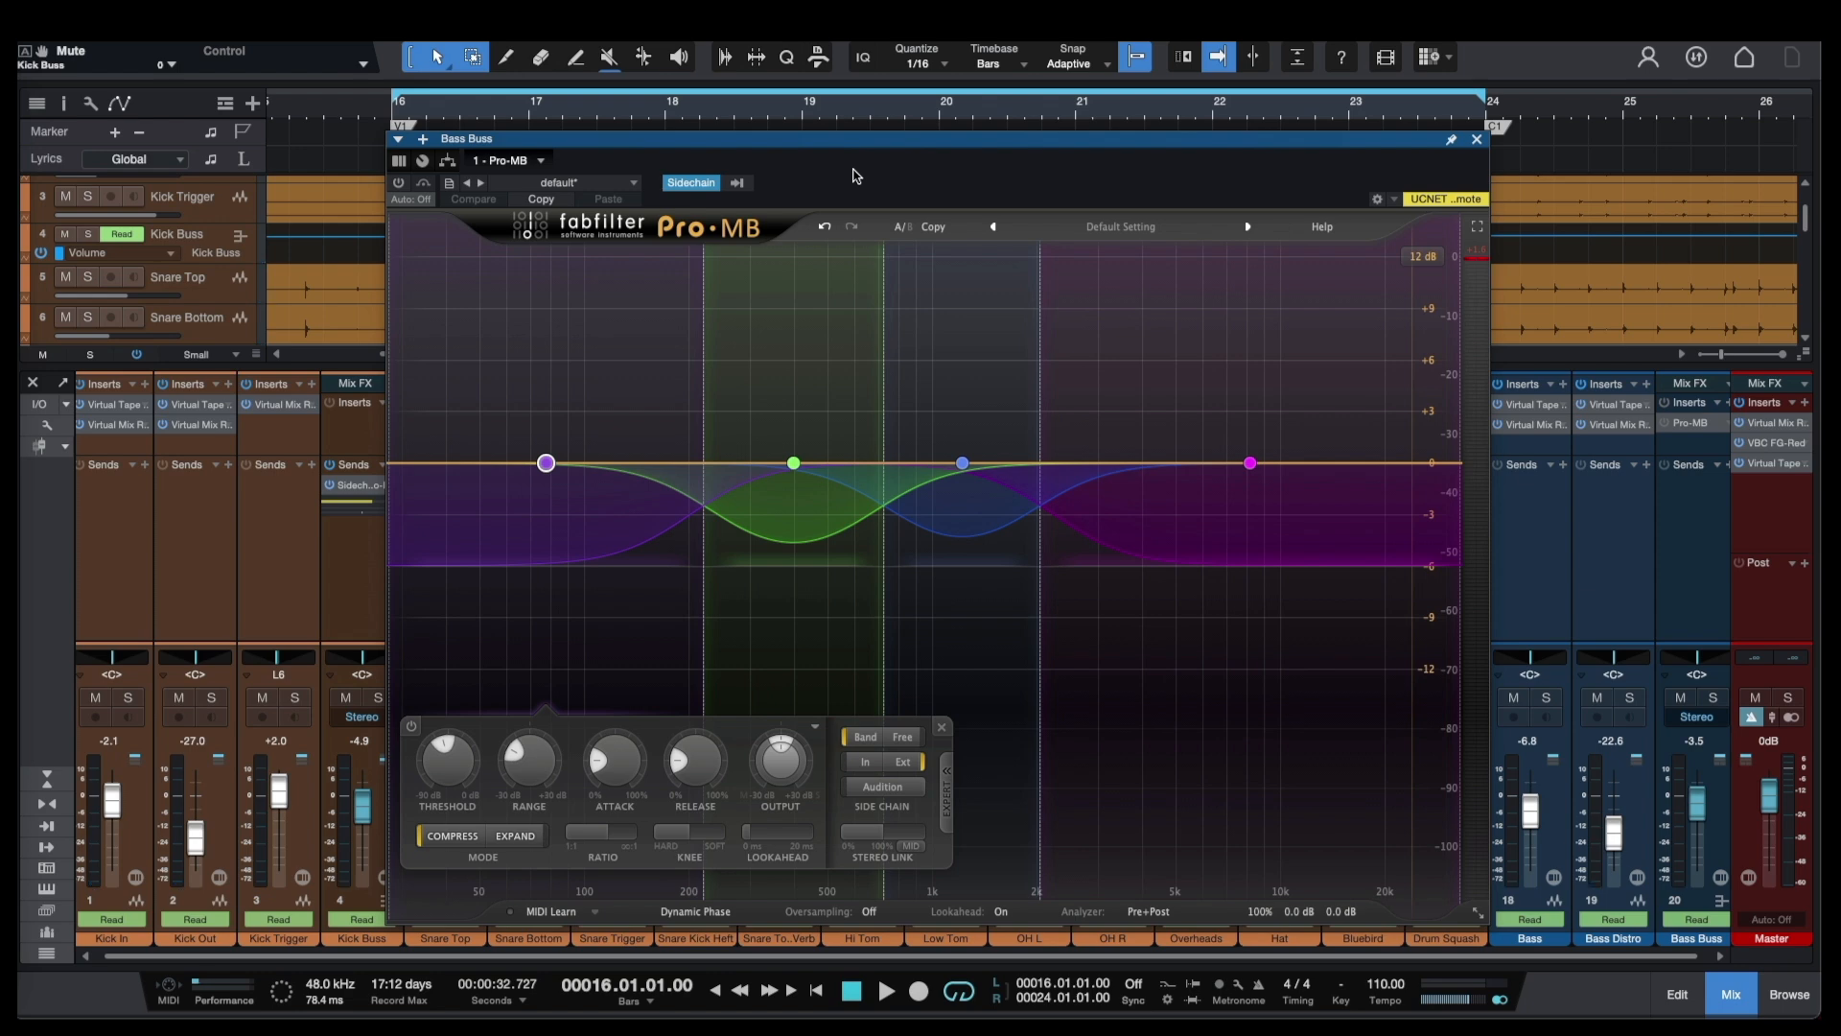
key(space)
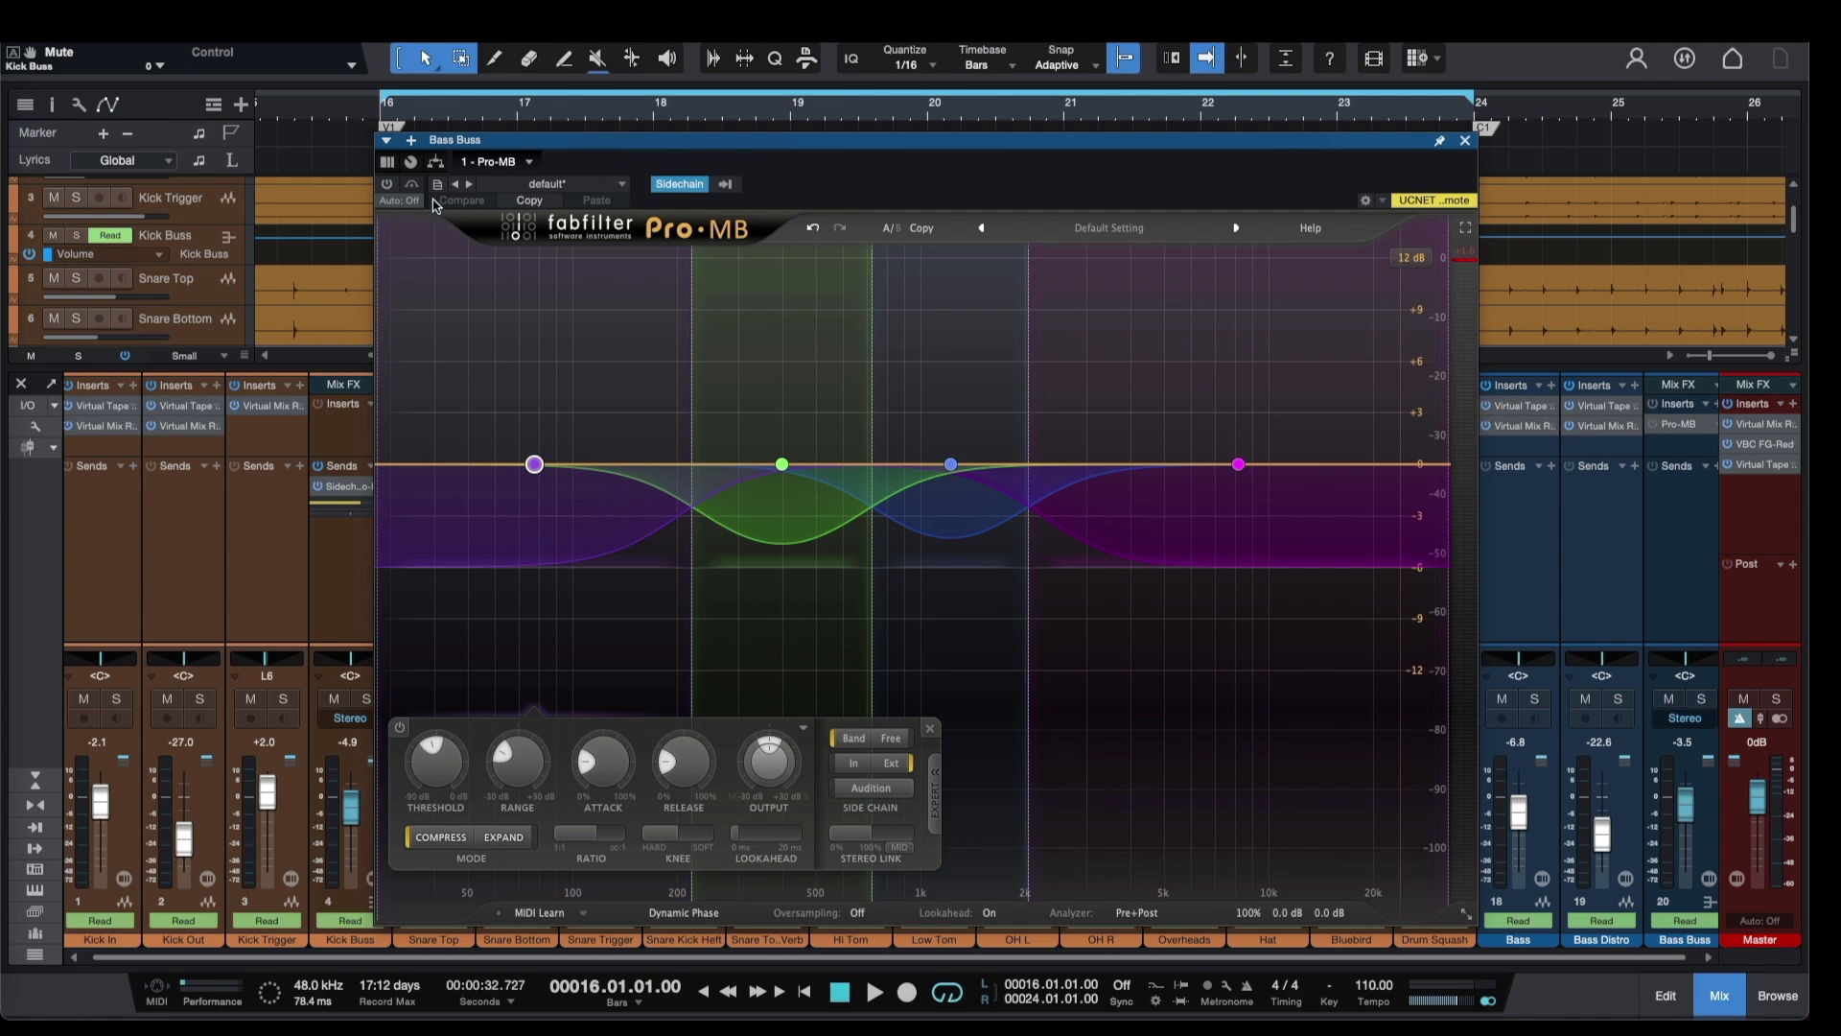
- Toggle the bypass of Pro-MB on Bass Buss repeatedly during unsoloed playback to compare the low end with and without kick ducking
click(388, 184)
key(space)
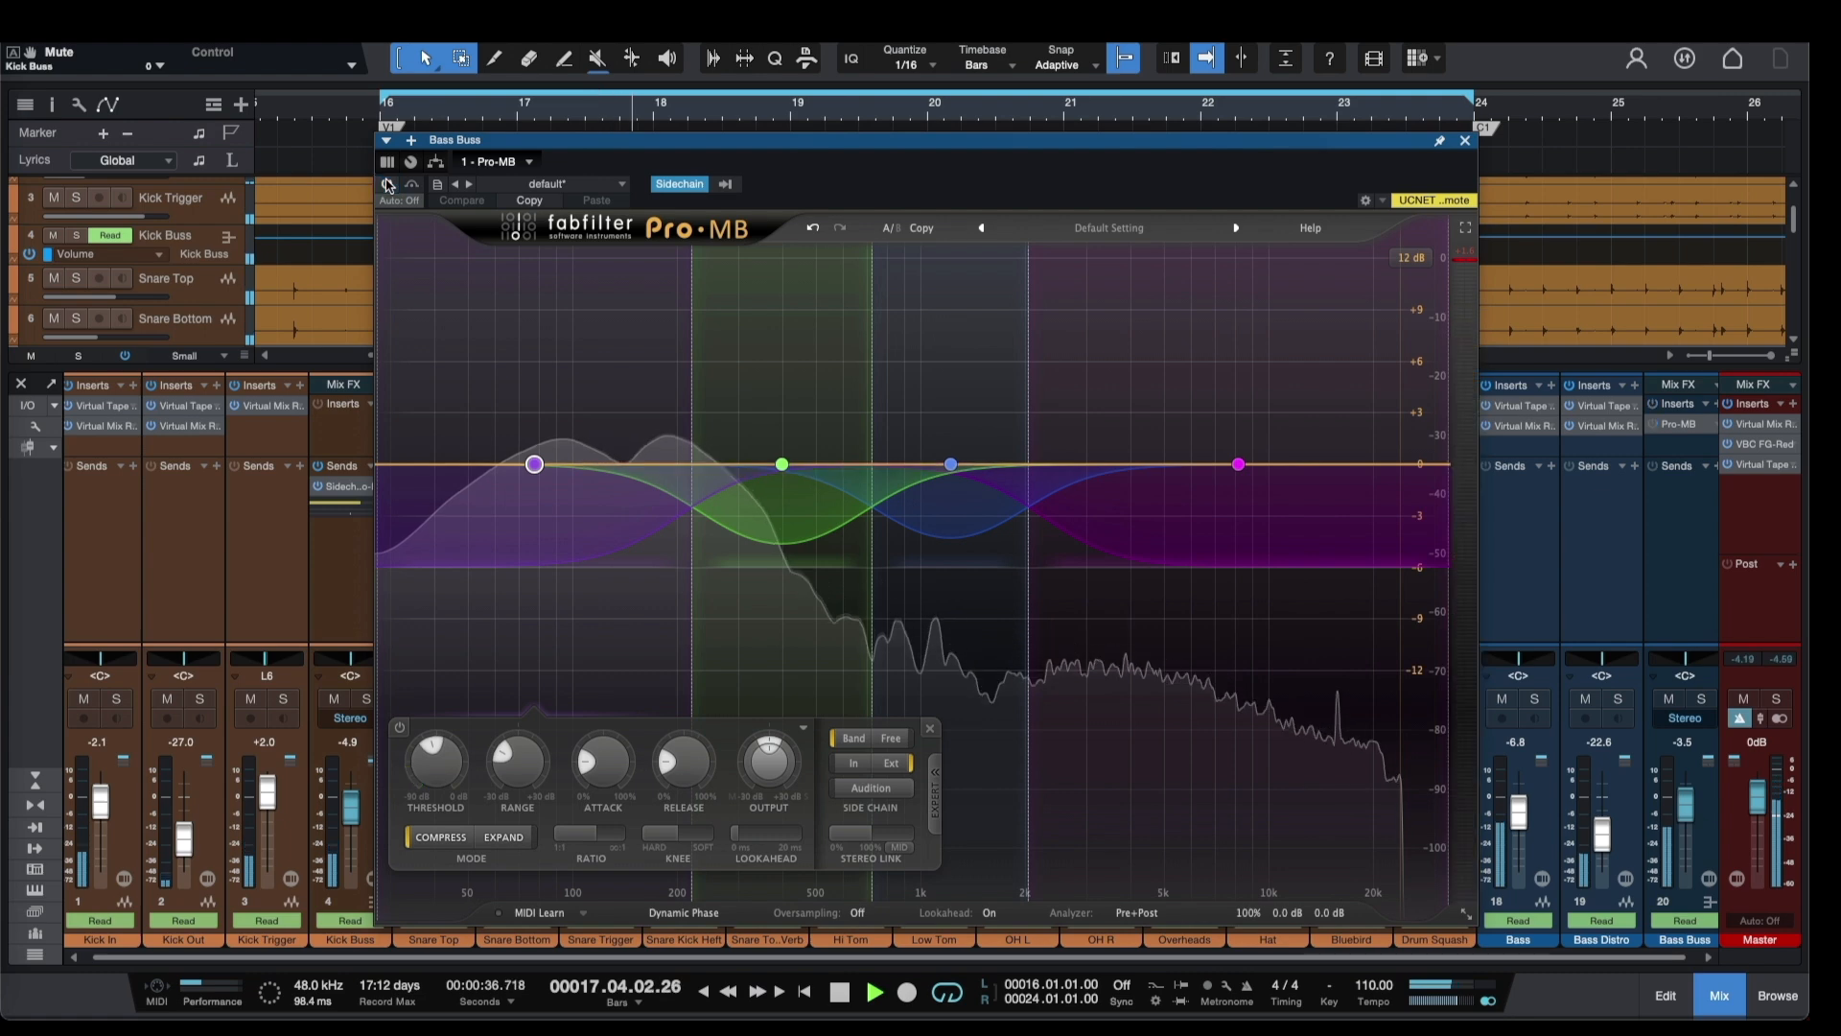
click(389, 185)
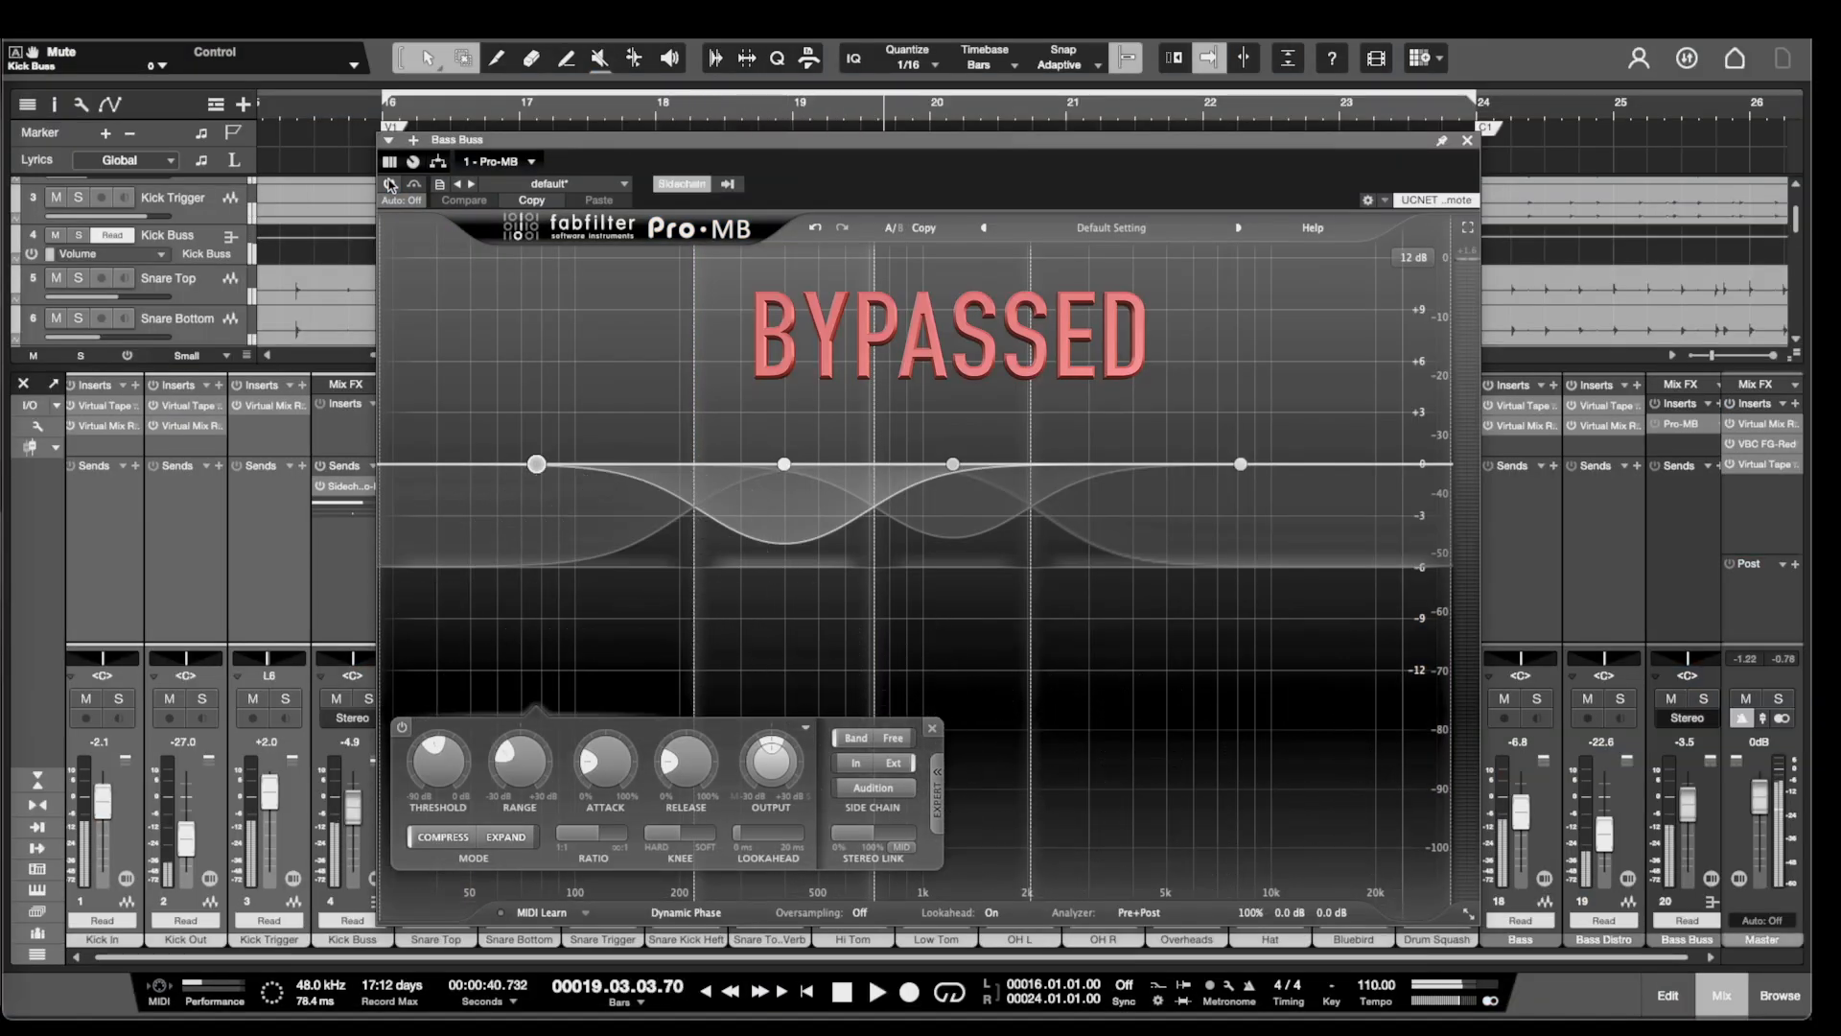
click(389, 185)
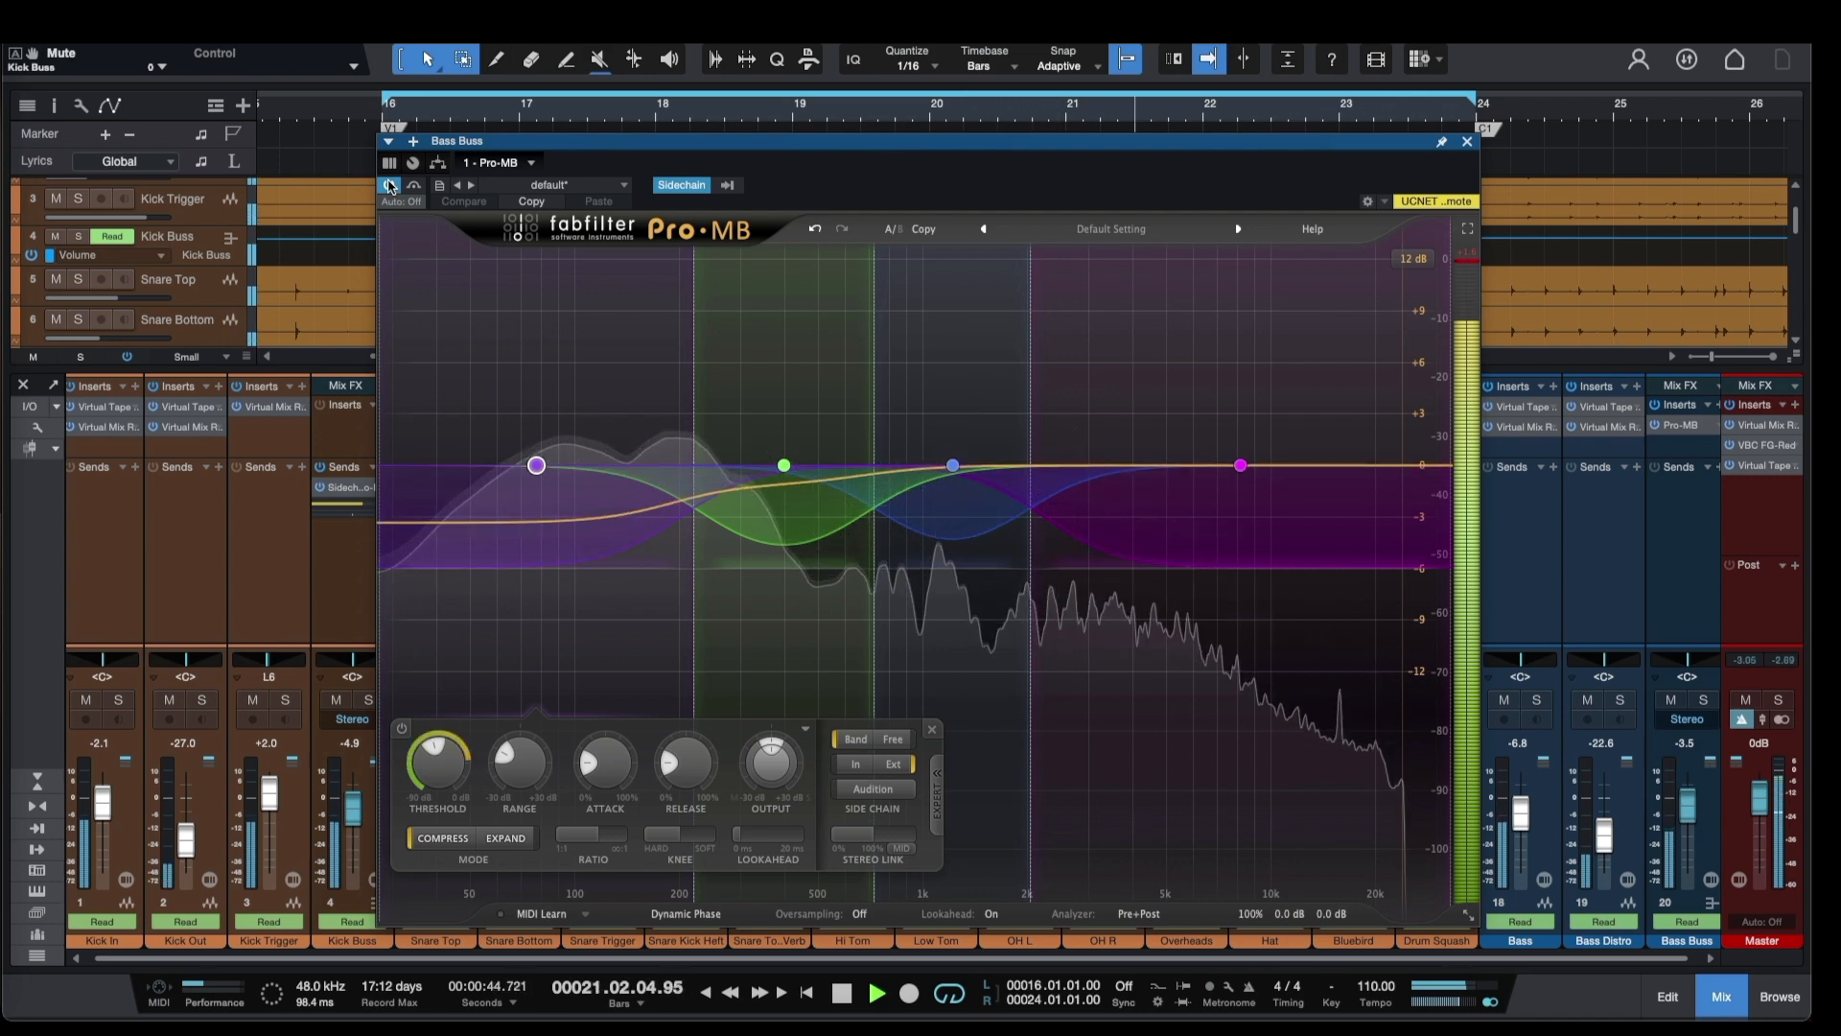
click(389, 186)
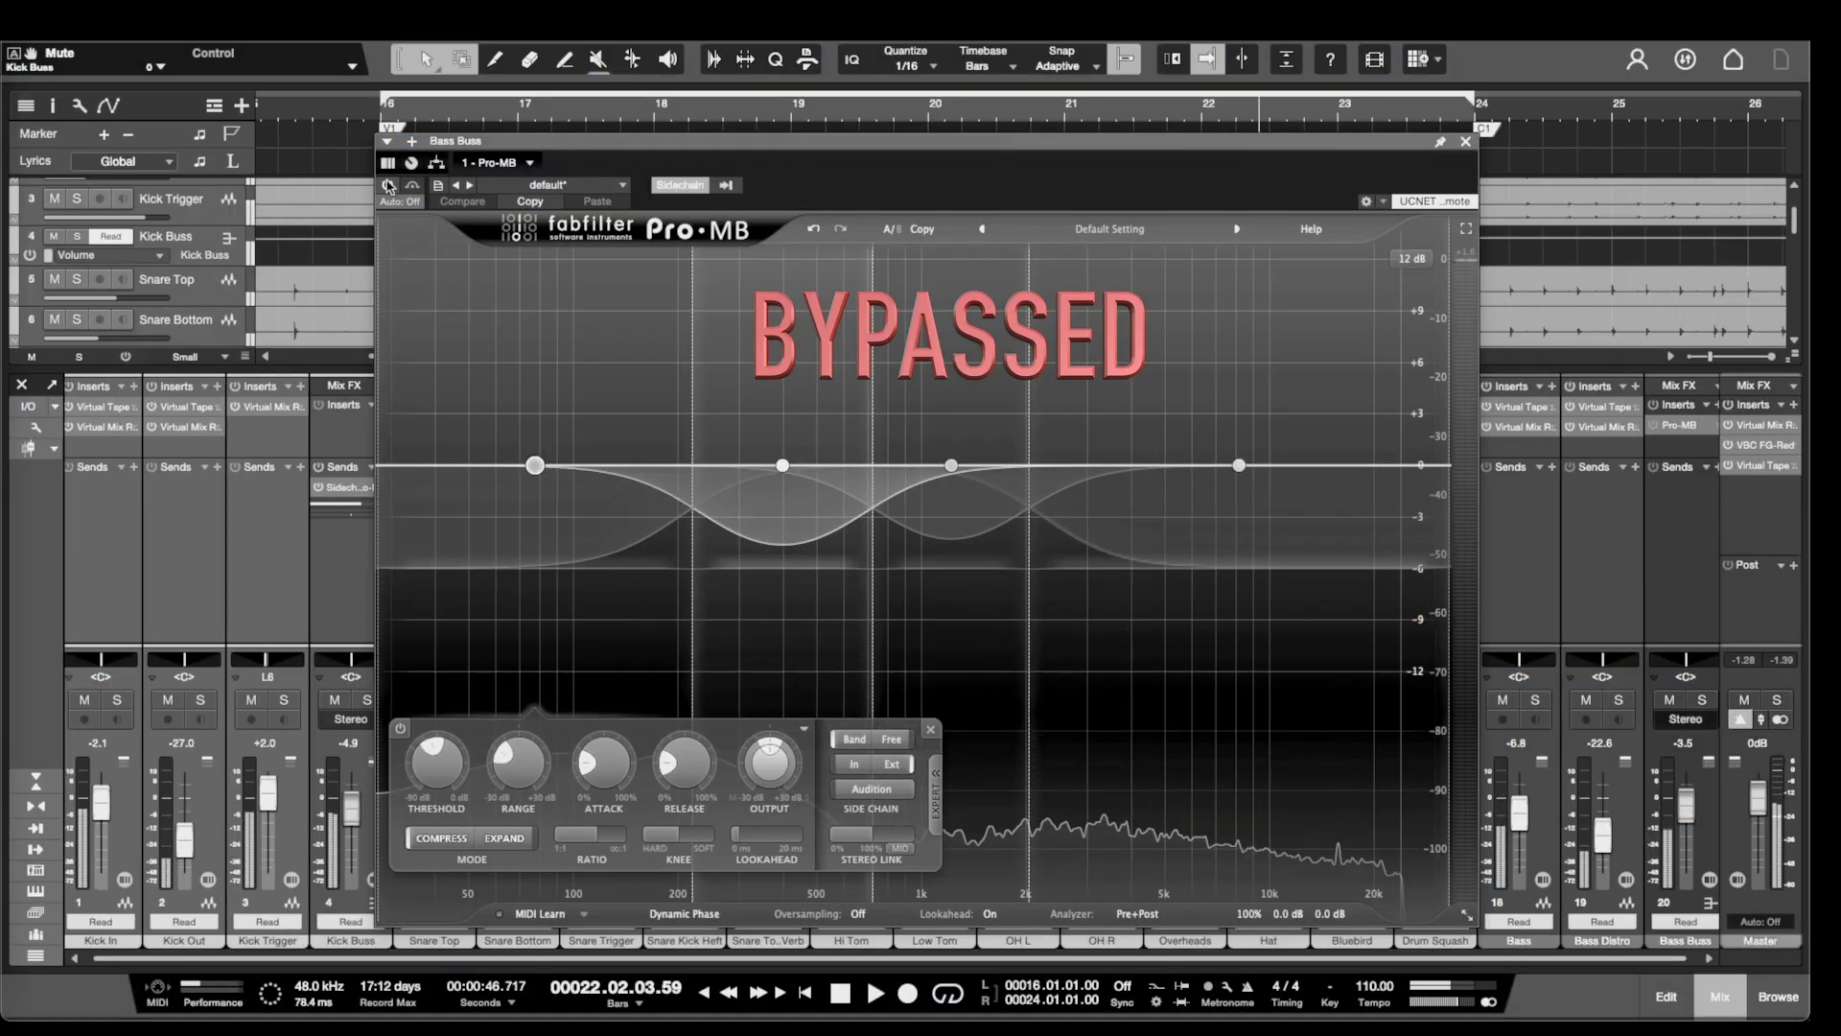